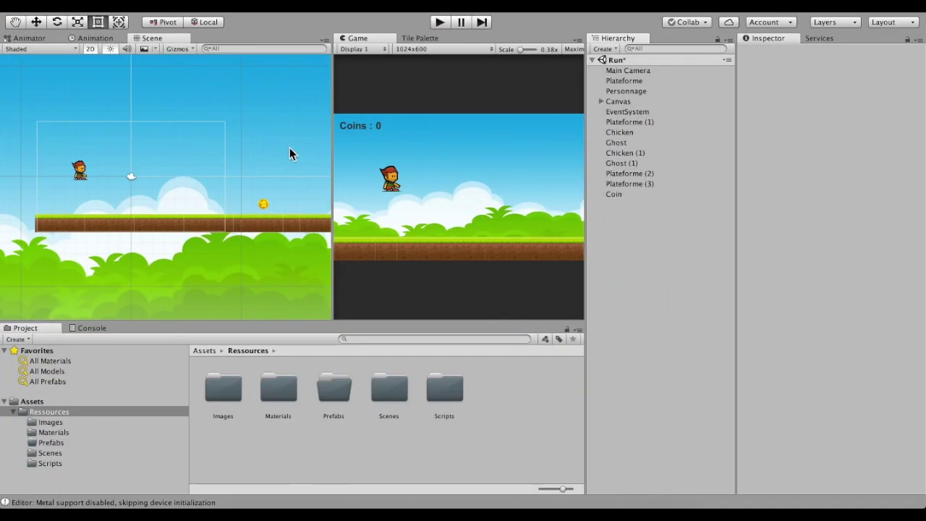
# Pan the Scene view with the Hand tool and zoom in close on the Coin
pyautogui.moveTo(290, 156); pyautogui.dragTo(215, 155)
pyautogui.press('q')
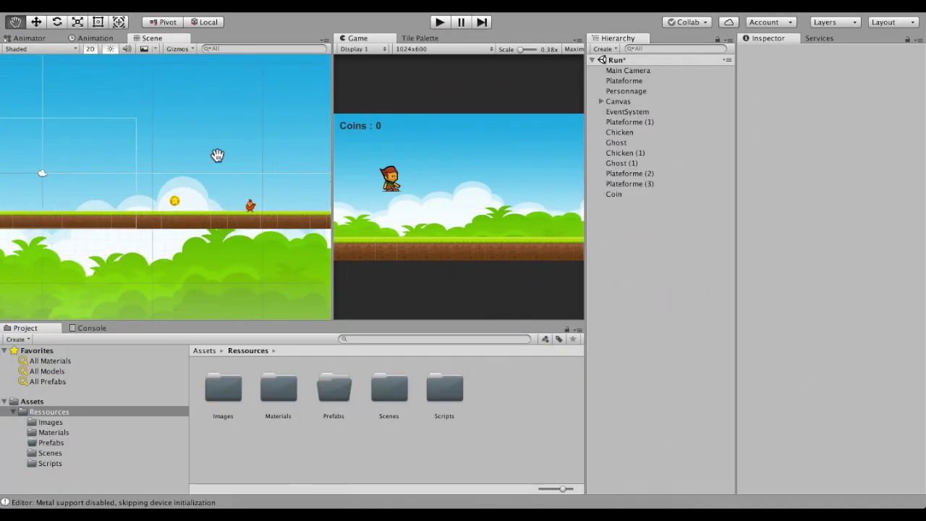
pyautogui.moveTo(215, 155); pyautogui.dragTo(232, 155, button='middle')
pyautogui.click(621, 194)
pyautogui.scroll(2, 179, 203)
pyautogui.scroll(4, 176, 205)
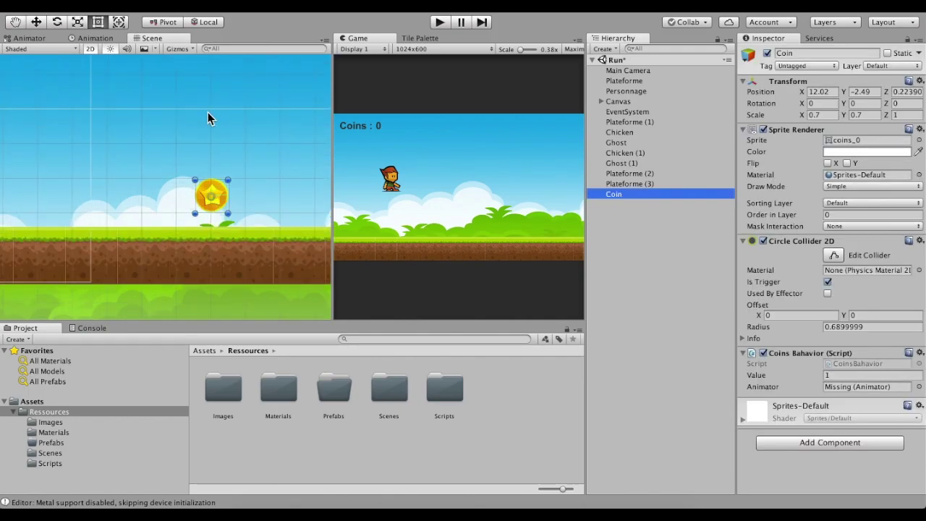
pyautogui.click(646, 233)
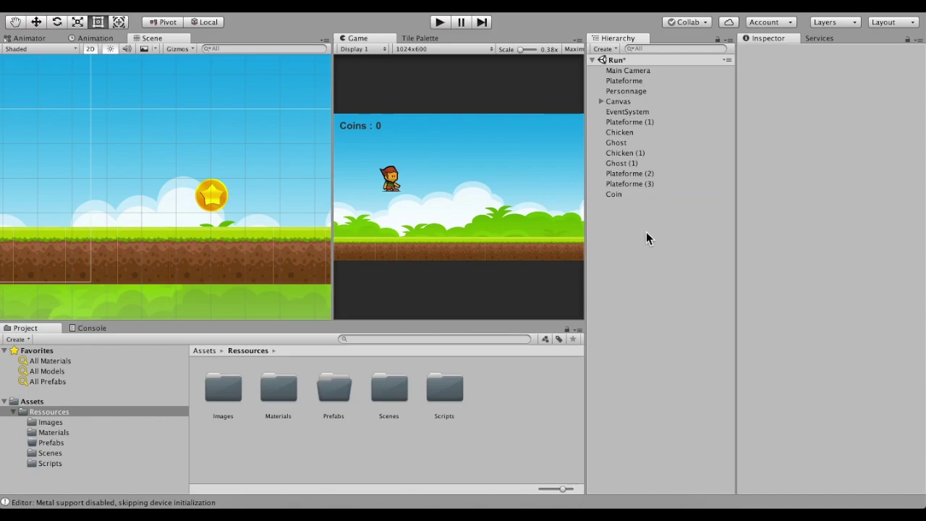
# Add an empty CoinSystem object to the Hierarchy and drag Coin onto it as a child
pyautogui.rightClick(623, 215)
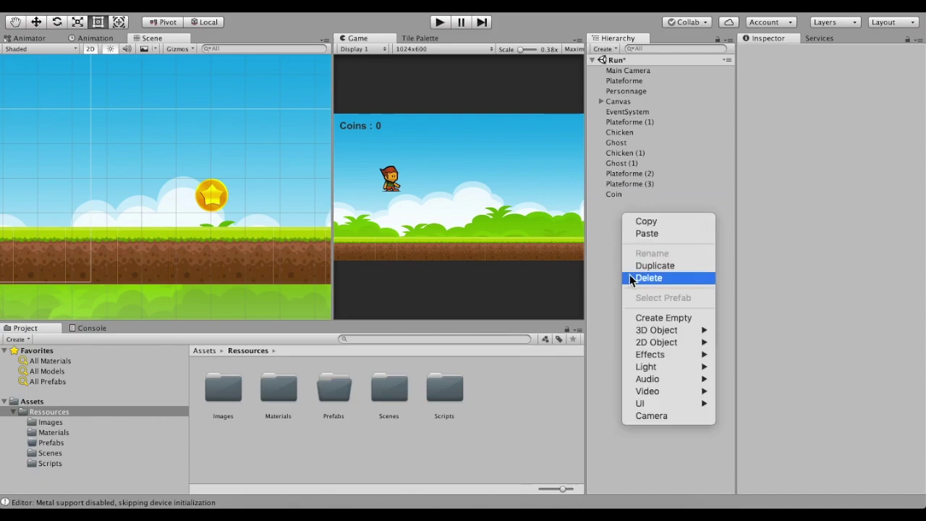
pyautogui.click(642, 324)
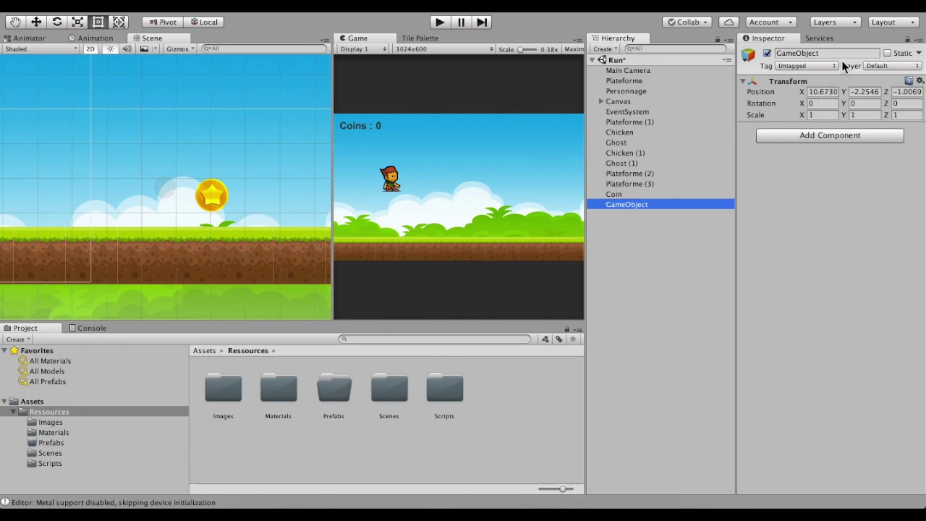
pyautogui.click(843, 54)
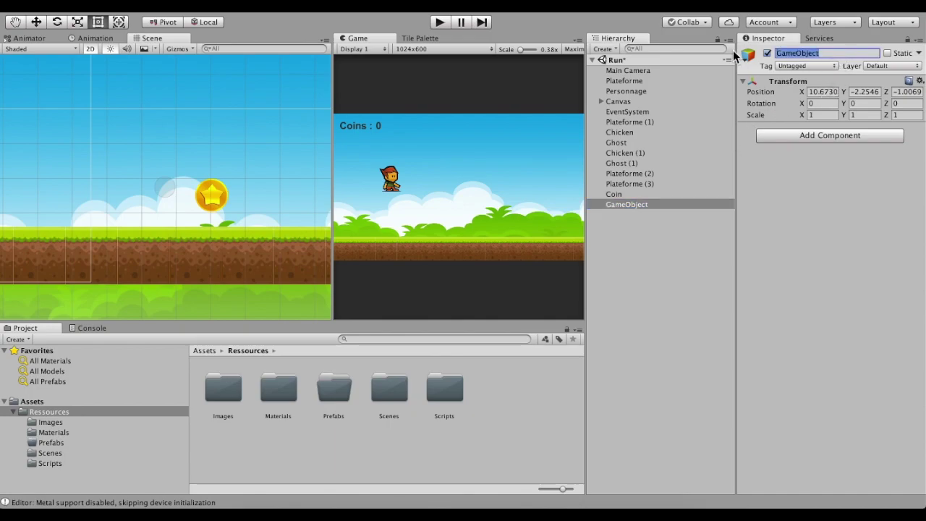
pyautogui.write('CoinSystem')
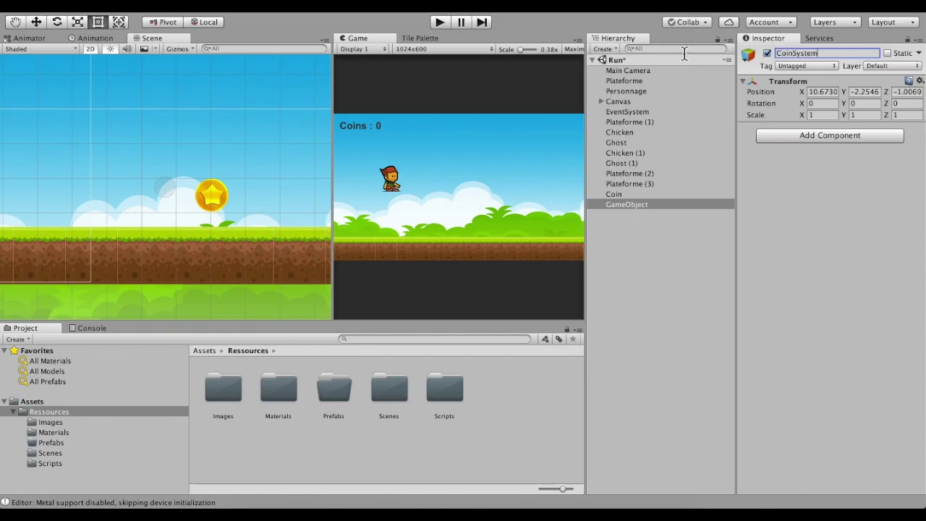
pyautogui.press('Return')
pyautogui.click(612, 195)
pyautogui.moveTo(612, 200); pyautogui.dragTo(611, 207)
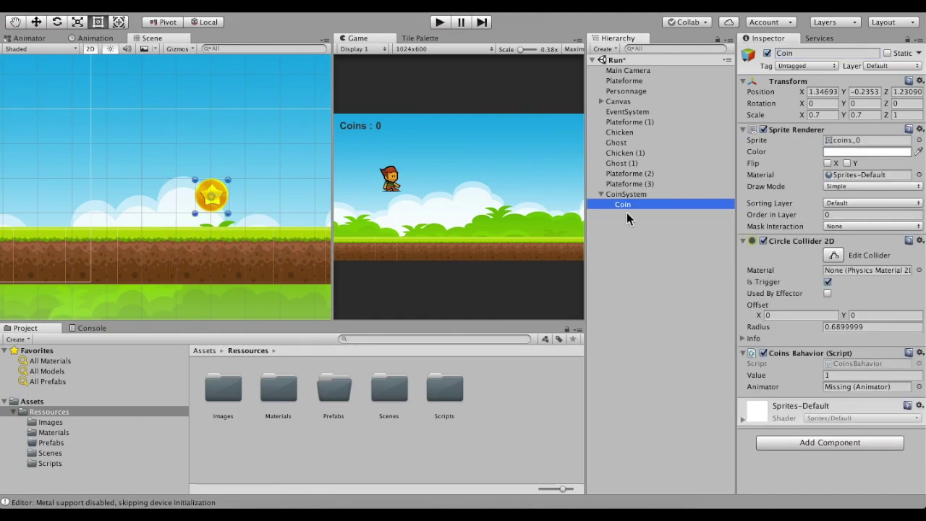
# Add an Animator component to CoinSystem by searching 'Ani' in Add Component
pyautogui.click(627, 195)
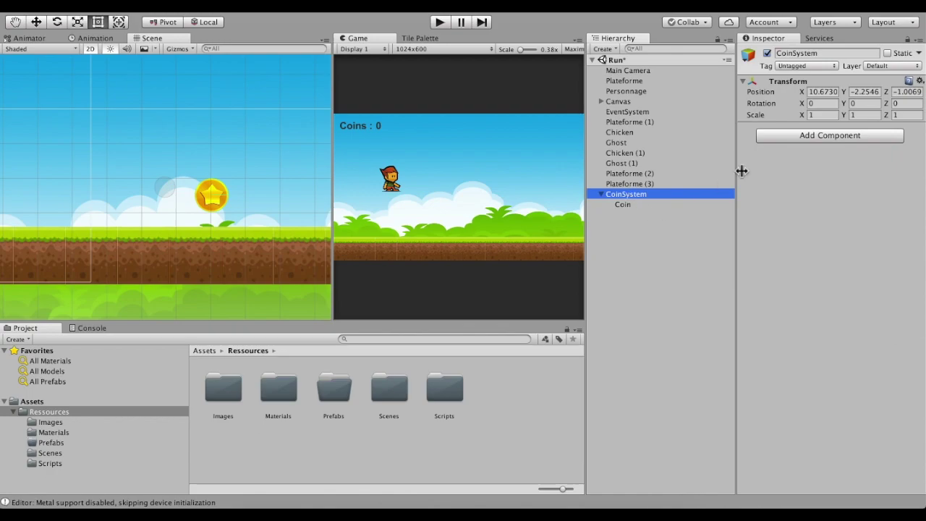
pyautogui.click(819, 137)
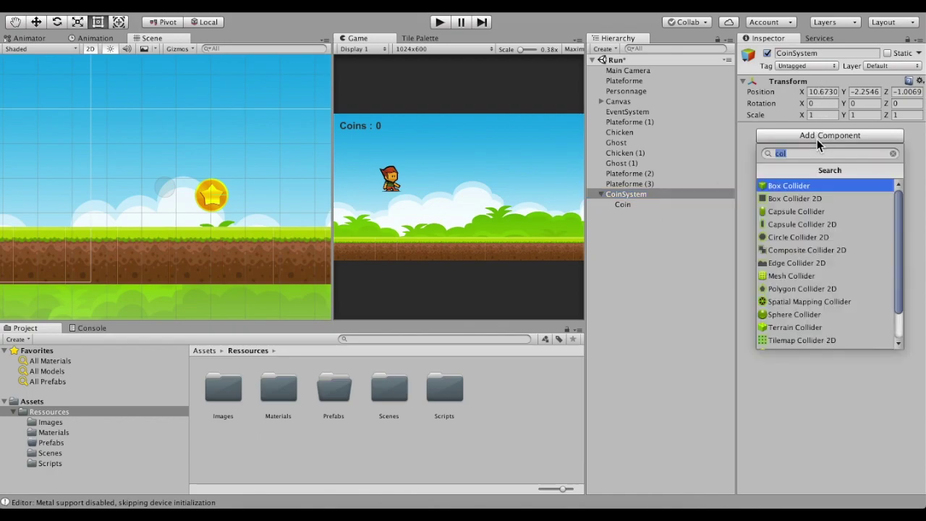
pyautogui.write('Ani')
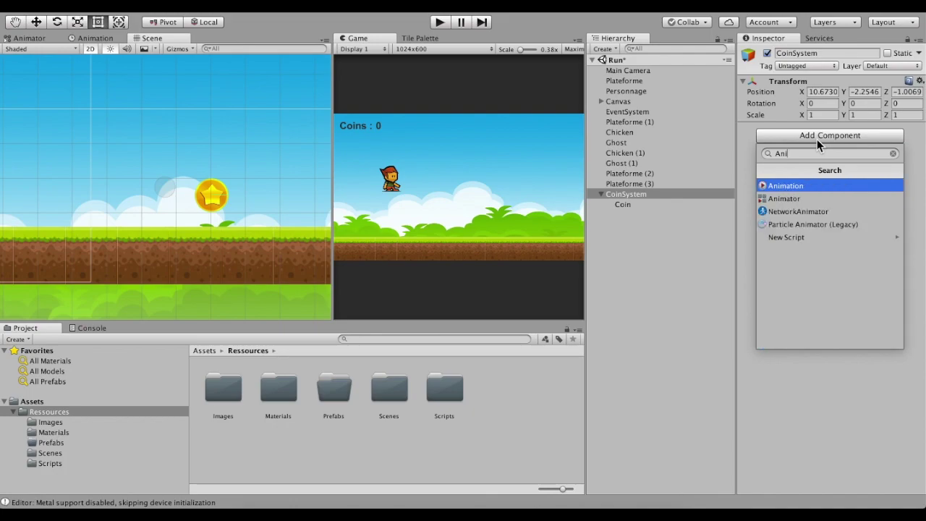
pyautogui.press('Down')
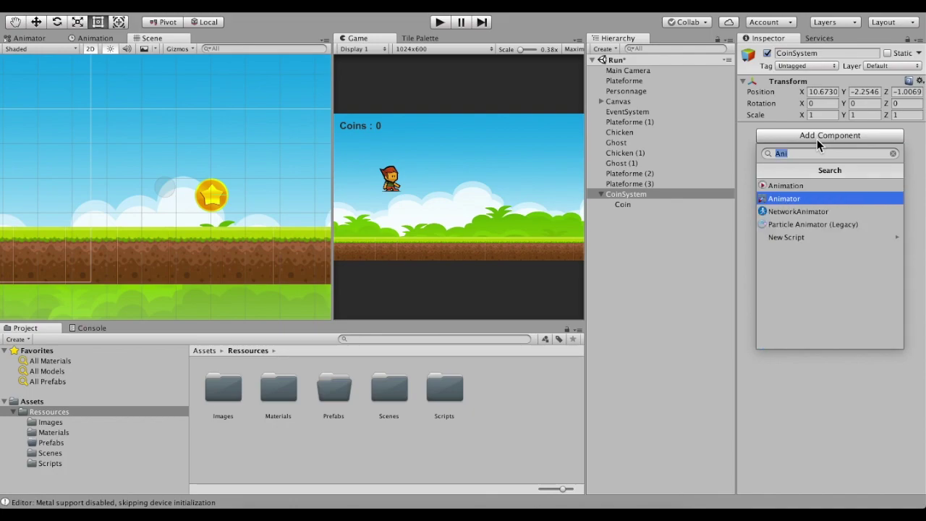
pyautogui.press('Return')
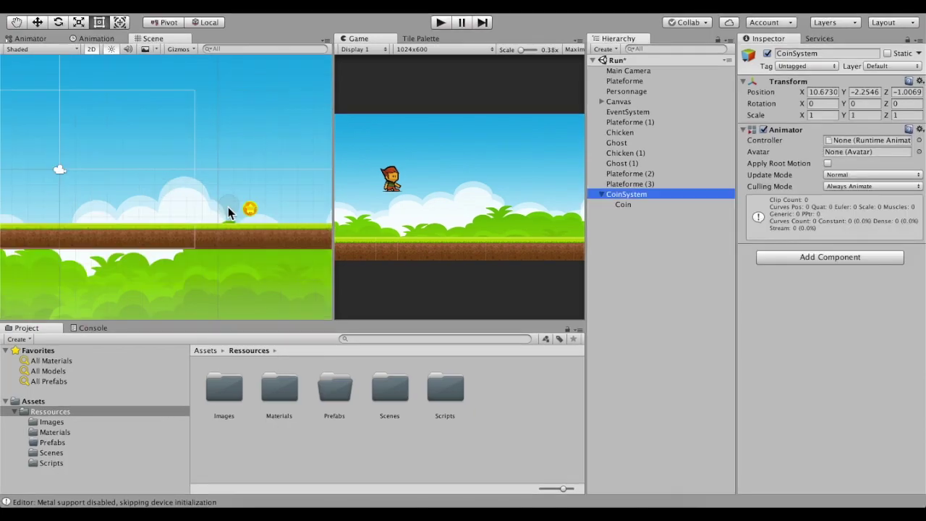
pyautogui.click(621, 205)
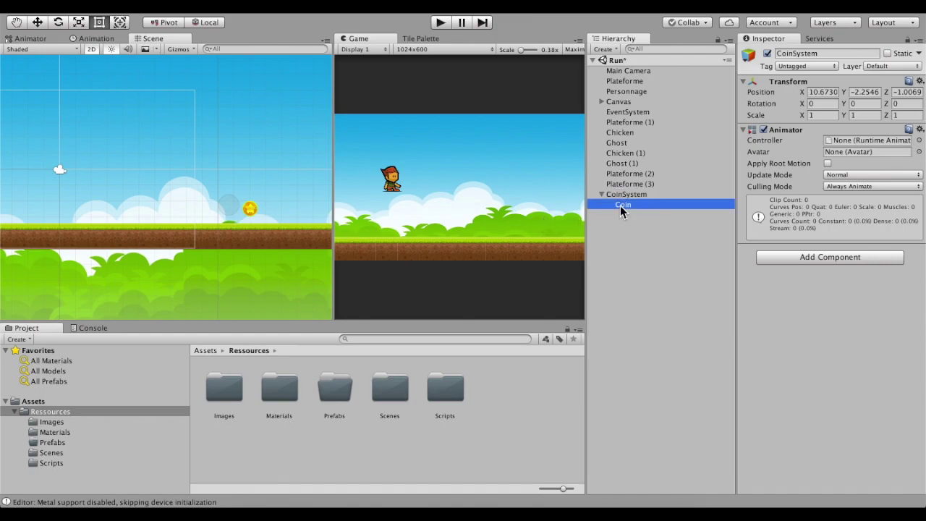
# Set the Coin's Position X, Y and Z to 0
pyautogui.click(832, 92)
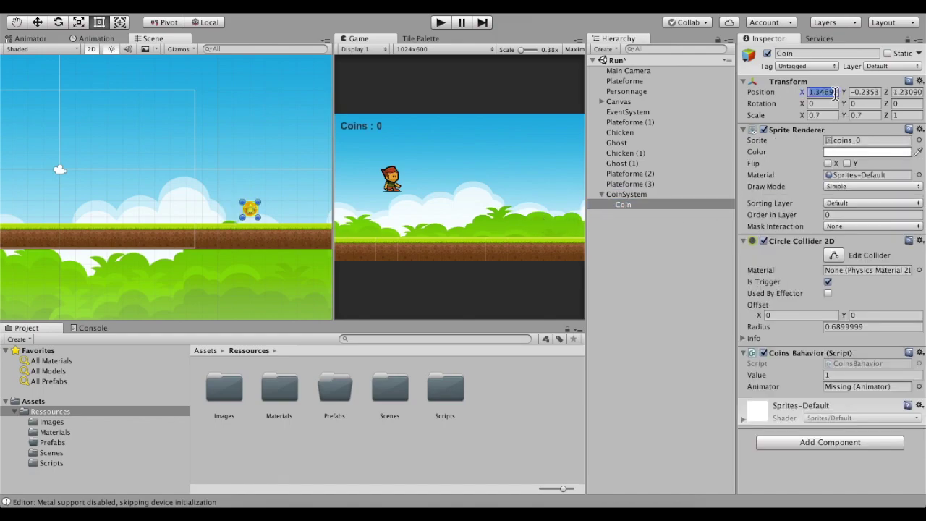
pyautogui.write('0')
pyautogui.click(875, 92)
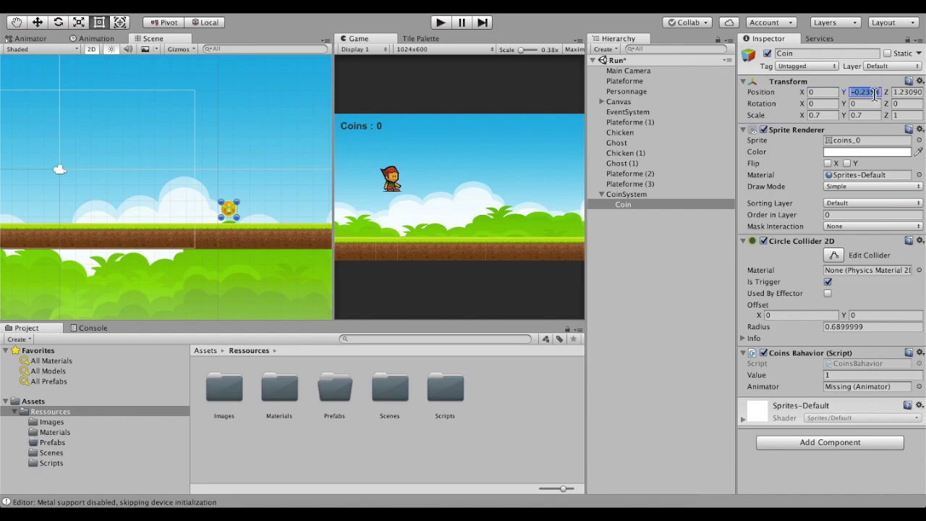
pyautogui.write('0')
pyautogui.click(915, 92)
pyautogui.write('0')
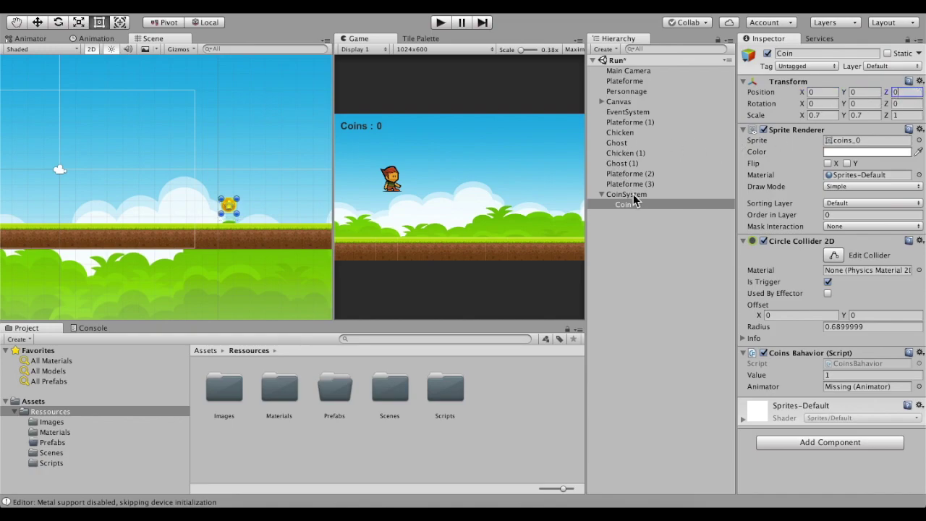
# Move CoinSystem with the Move tool to about X 12.02, Y -2.42
pyautogui.click(634, 195)
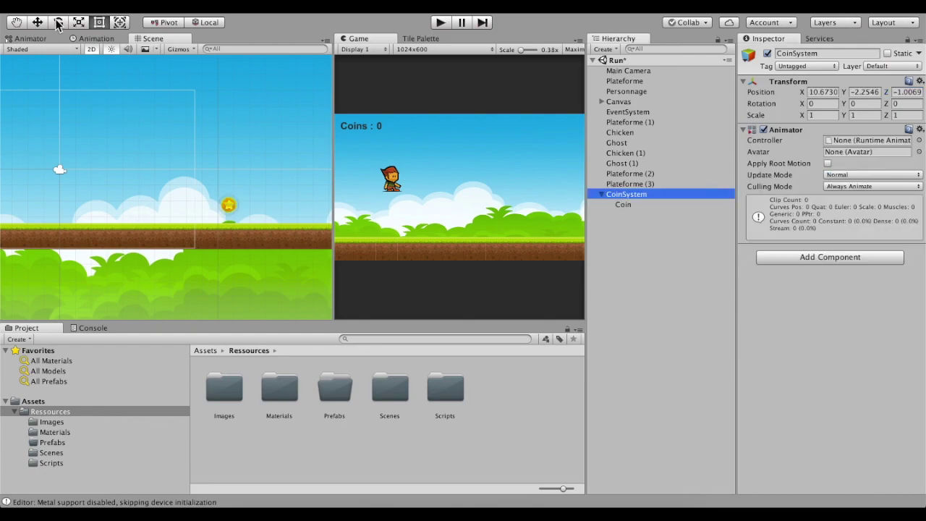
pyautogui.click(642, 206)
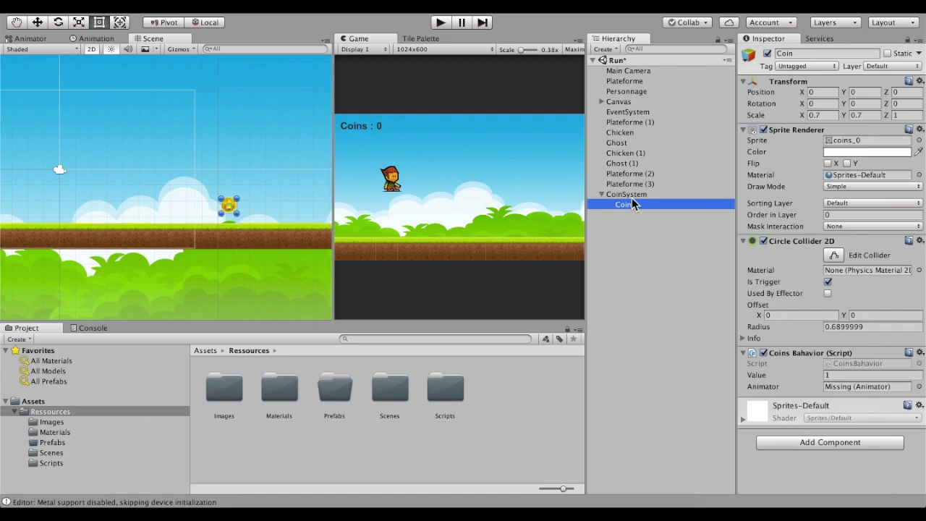
pyautogui.click(634, 196)
pyautogui.click(37, 22)
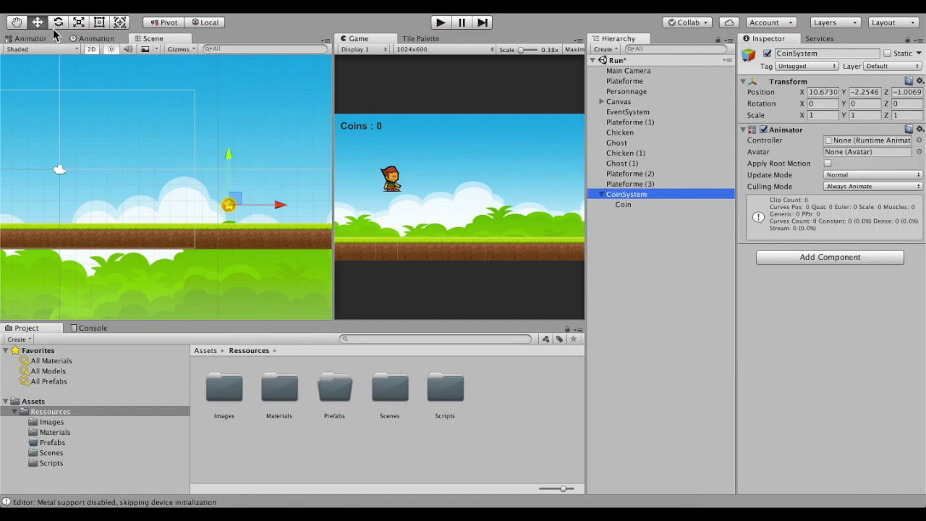
pyautogui.moveTo(229, 205); pyautogui.dragTo(256, 205)
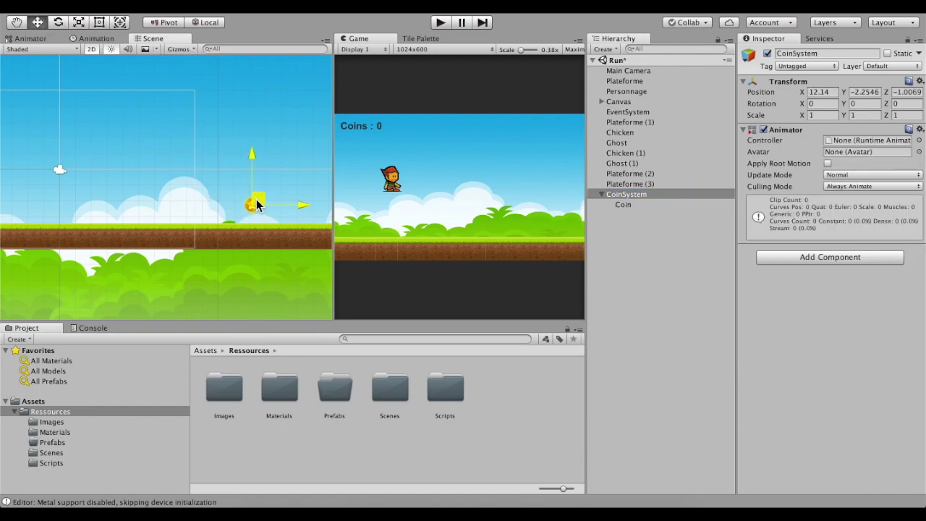
pyautogui.moveTo(257, 205); pyautogui.dragTo(254, 208)
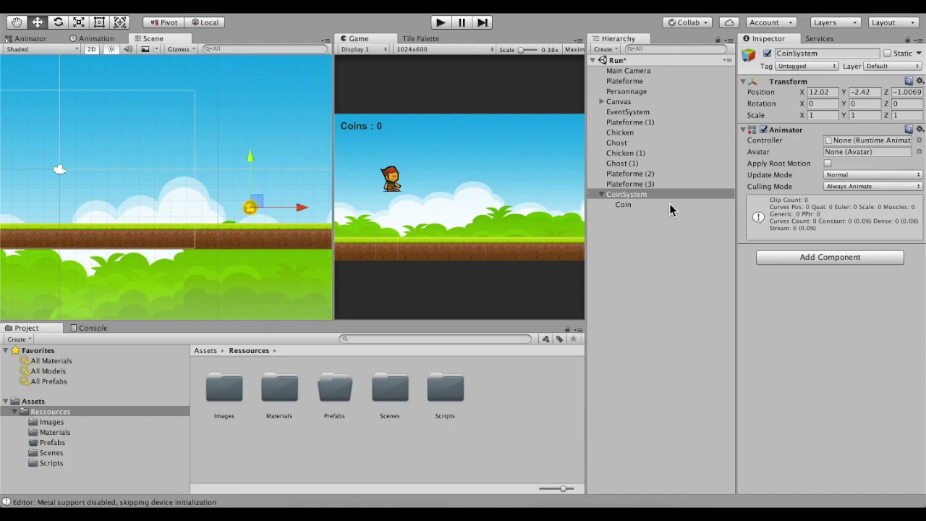
pyautogui.click(659, 205)
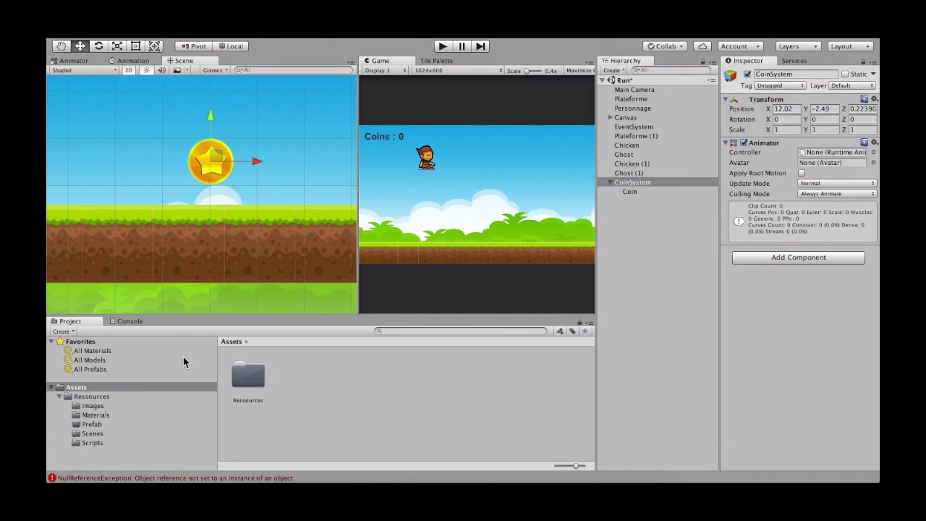
# Create a folder named Animations inside Ressources and open it
pyautogui.click(91, 406)
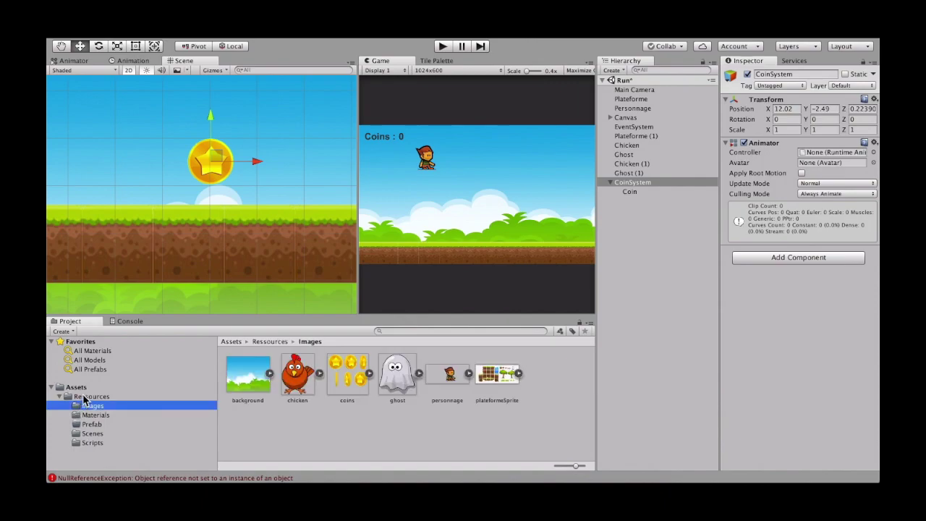
pyautogui.click(90, 396)
pyautogui.rightClick(522, 383)
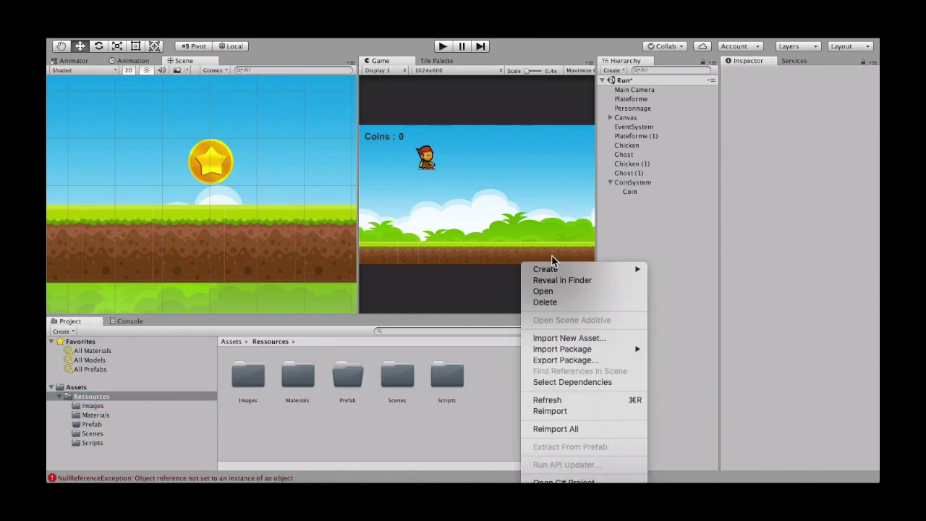
pyautogui.moveTo(599, 269)
pyautogui.click(726, 120)
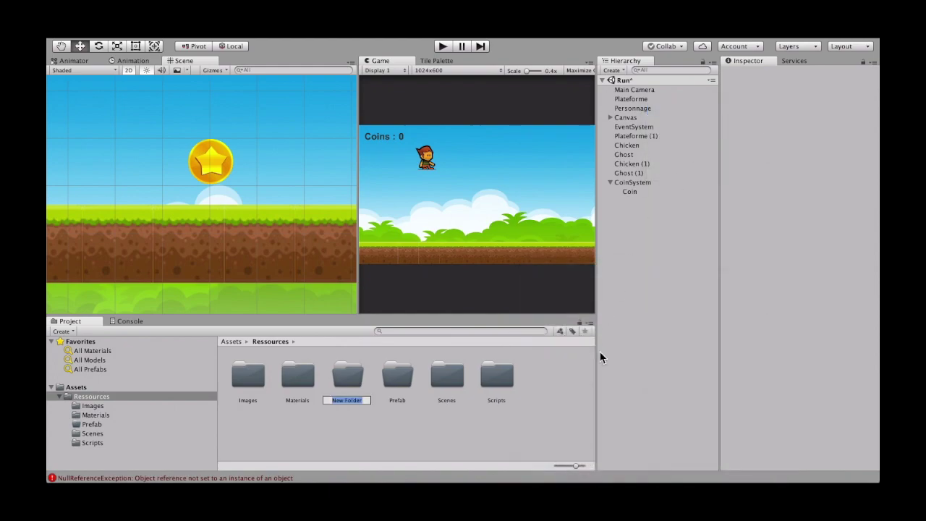
pyautogui.write('Anima')
pyautogui.write('tions')
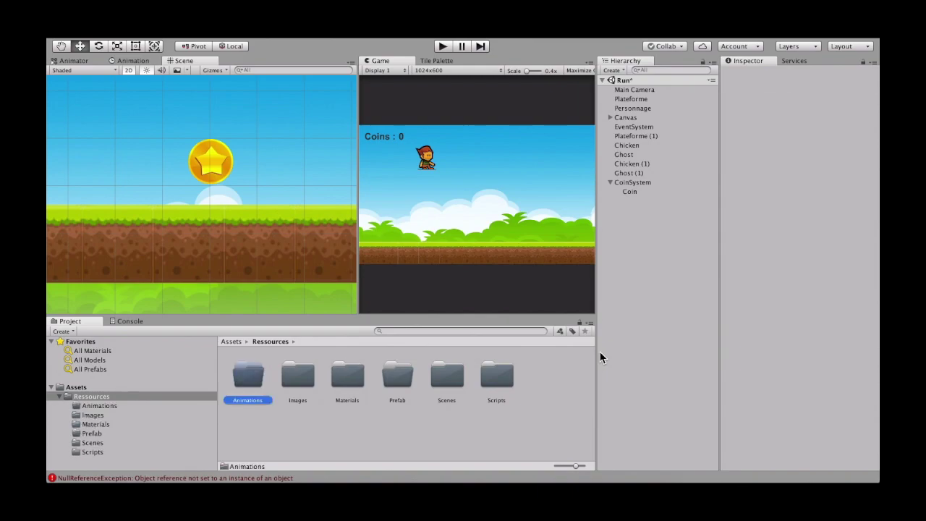
pyautogui.press('Return')
pyautogui.doubleClick(258, 374)
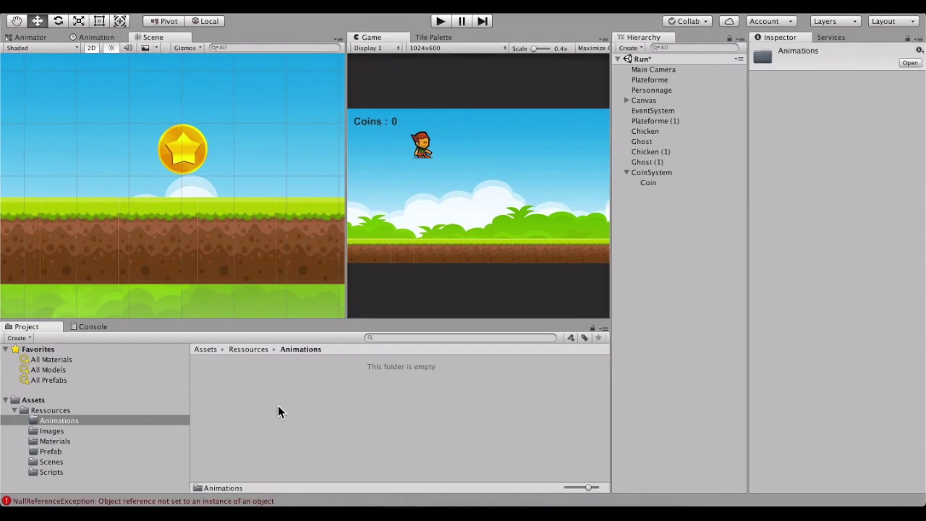
# Create an Animator Controller named CoinSys in the Animations folder
pyautogui.rightClick(311, 381)
pyautogui.moveTo(383, 269)
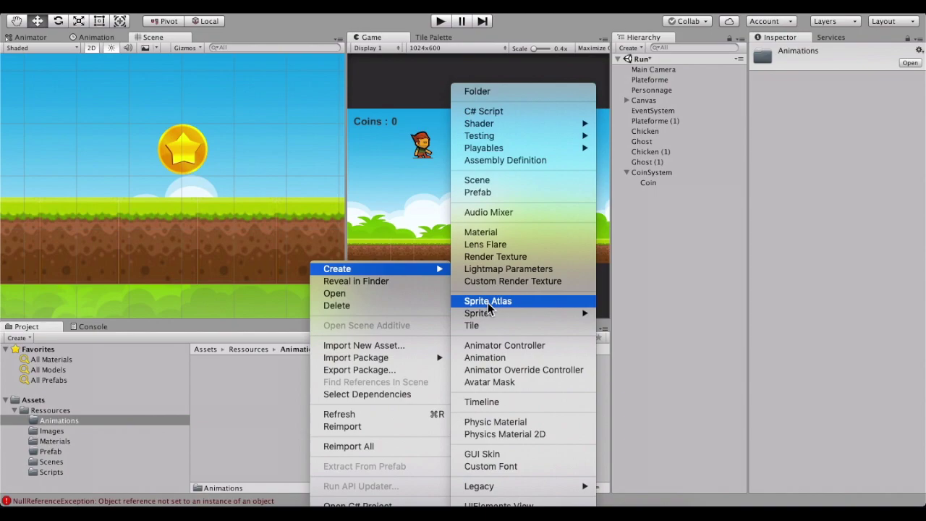
pyautogui.click(512, 346)
pyautogui.write('Coin')
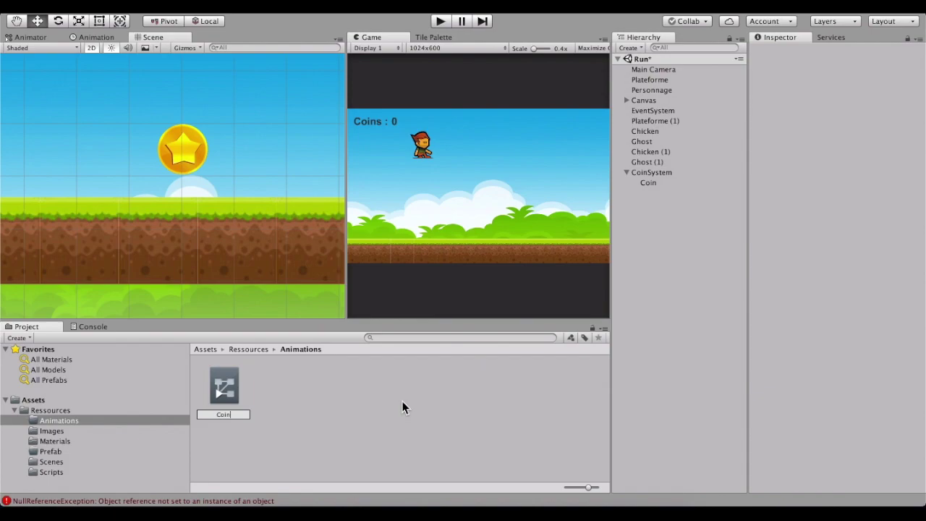
pyautogui.write('Sys')
pyautogui.press('Return')
# Create an animation clip named CoinCollect
pyautogui.rightClick(333, 388)
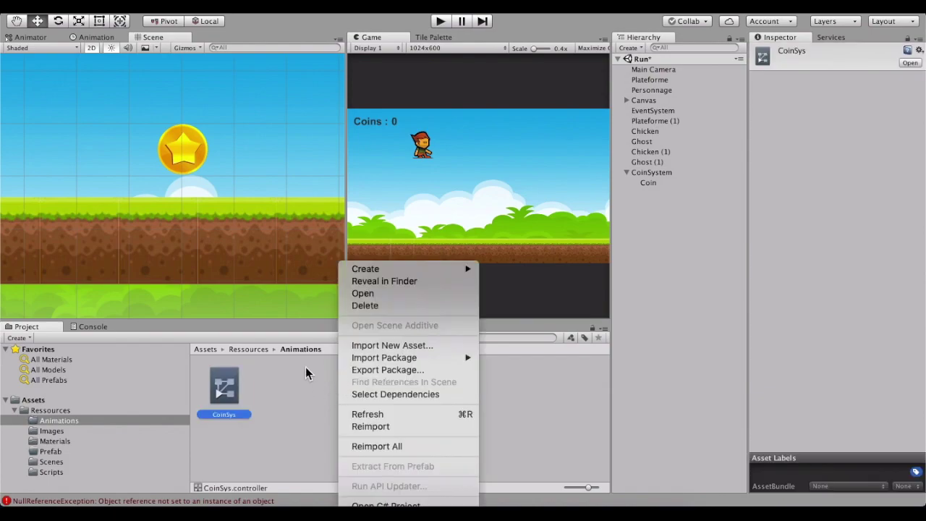
pyautogui.moveTo(386, 269)
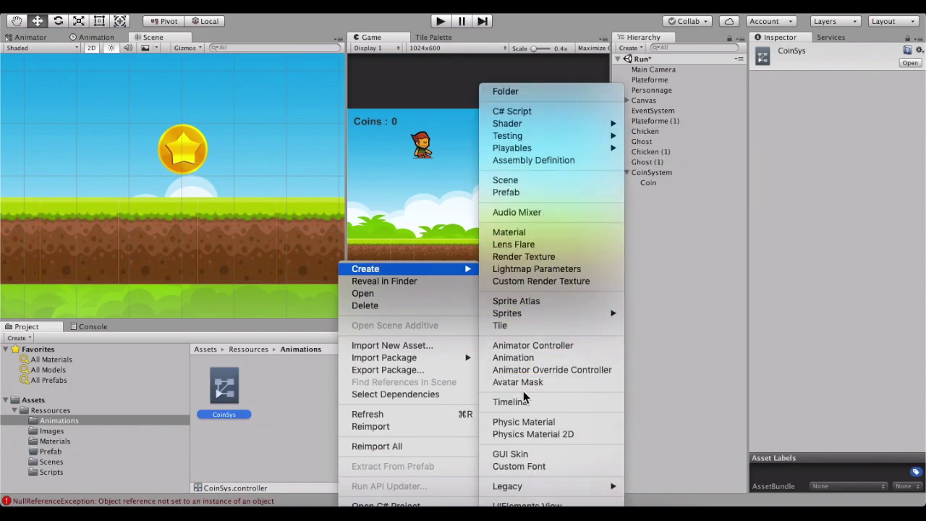
pyautogui.click(536, 358)
pyautogui.write('Coin')
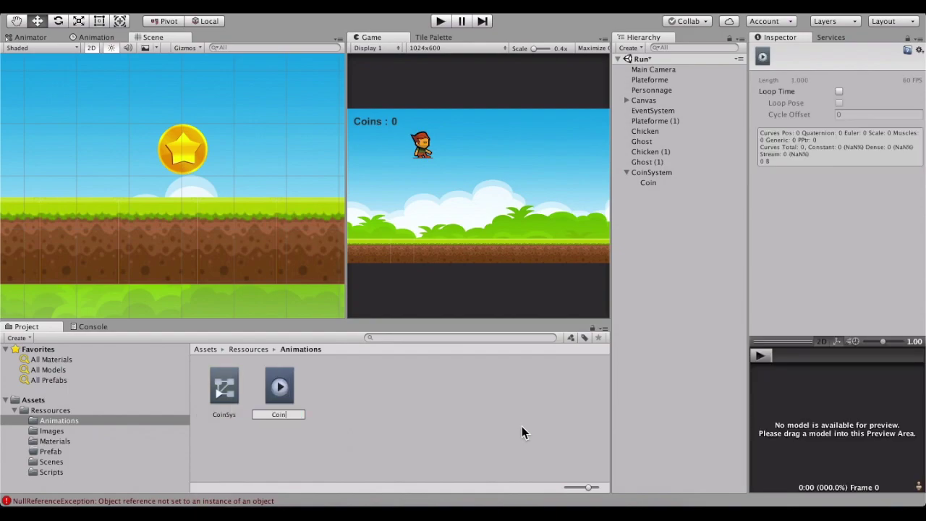
pyautogui.write('sCollect')
pyautogui.press('BackSpace')
pyautogui.press('Return')
# Create an animation clip named CoinIdle
pyautogui.rightClick(333, 380)
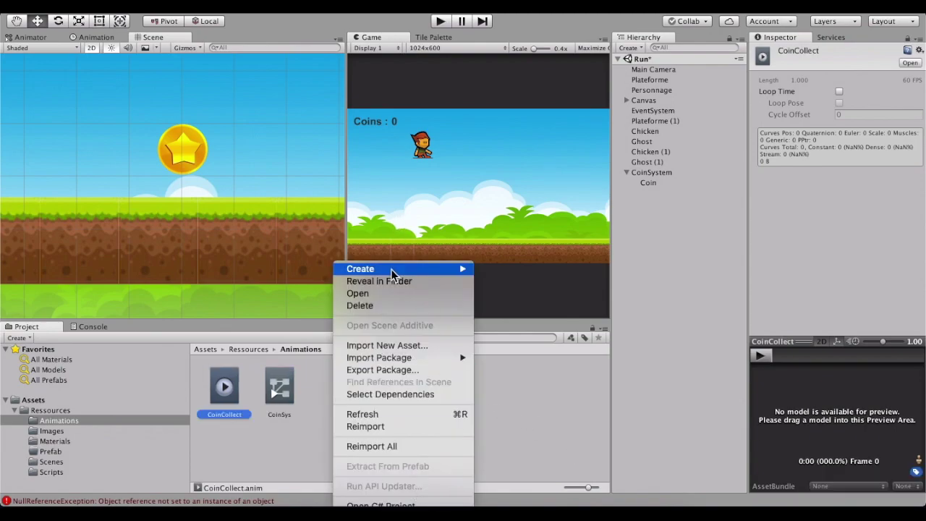
pyautogui.moveTo(395, 273)
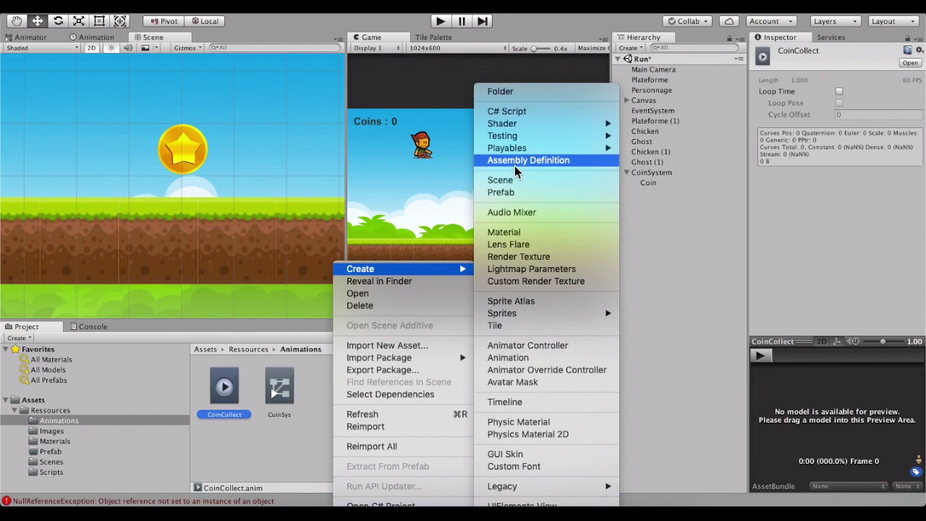
pyautogui.click(558, 361)
pyautogui.write('CoinIdle')
pyautogui.click(479, 418)
# Assign CoinSys as the Controller of CoinSystem's Animator component
pyautogui.click(49, 34)
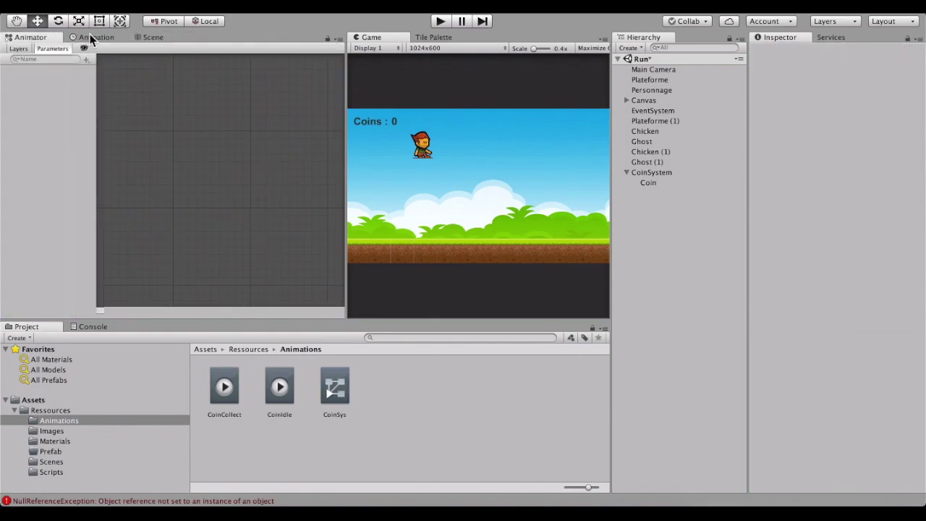
pyautogui.click(92, 35)
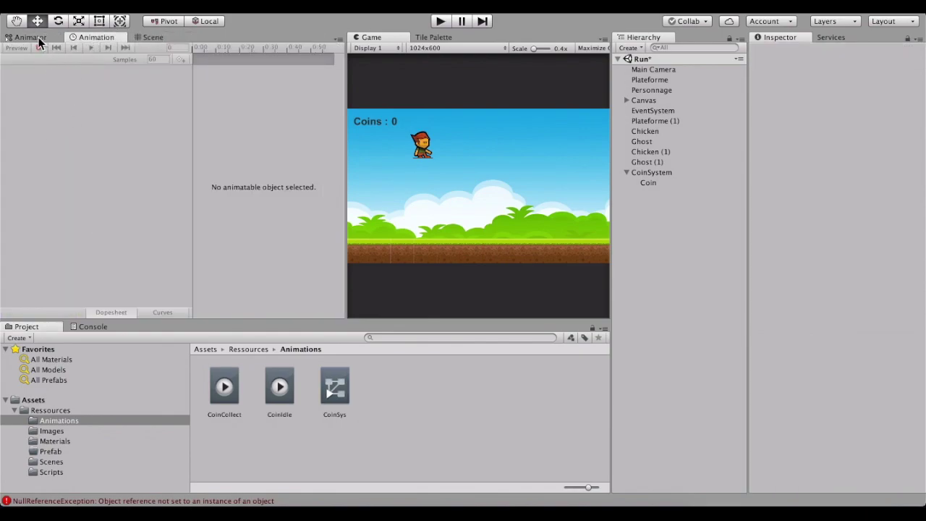
pyautogui.click(39, 38)
pyautogui.click(304, 6)
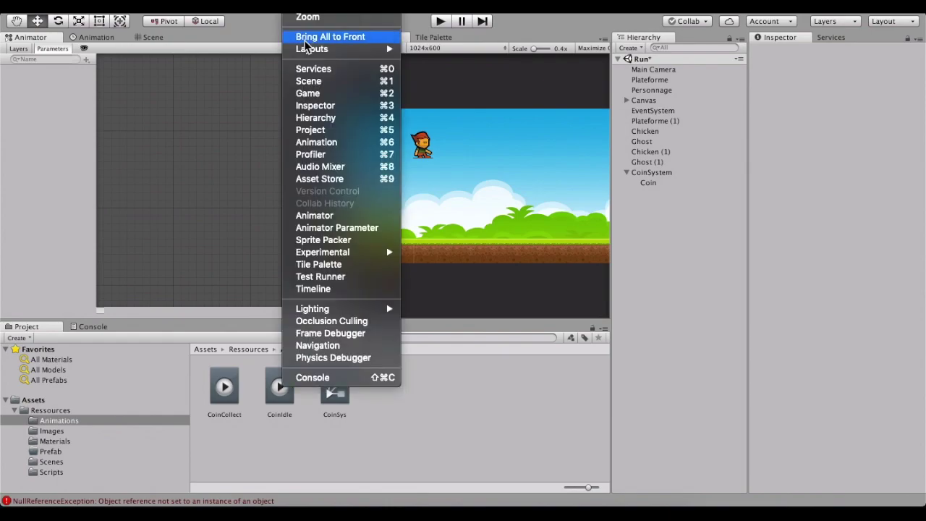
pyautogui.click(315, 216)
pyautogui.click(637, 174)
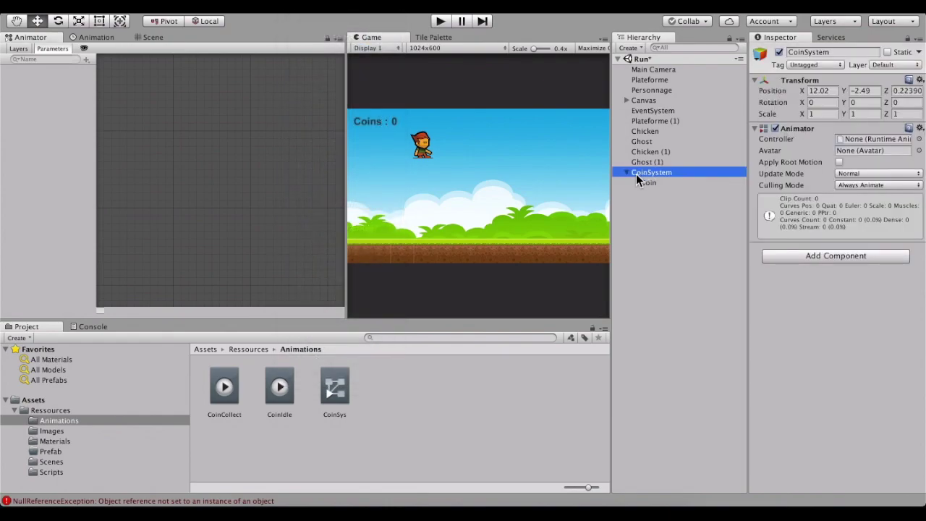
pyautogui.moveTo(337, 385); pyautogui.dragTo(848, 143)
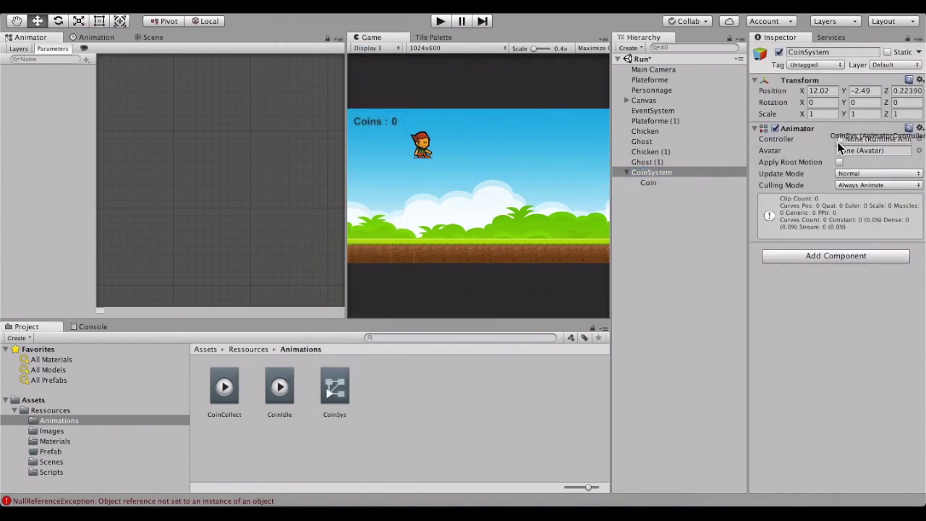
pyautogui.moveTo(849, 143); pyautogui.dragTo(848, 143)
# Open the CoinSys state graph and move the Entry node up and right
pyautogui.click(333, 390)
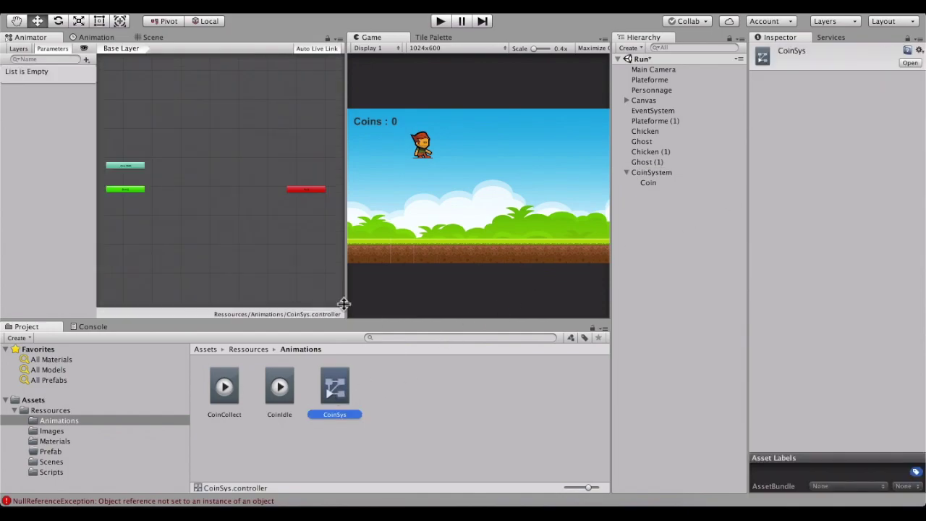
pyautogui.click(658, 172)
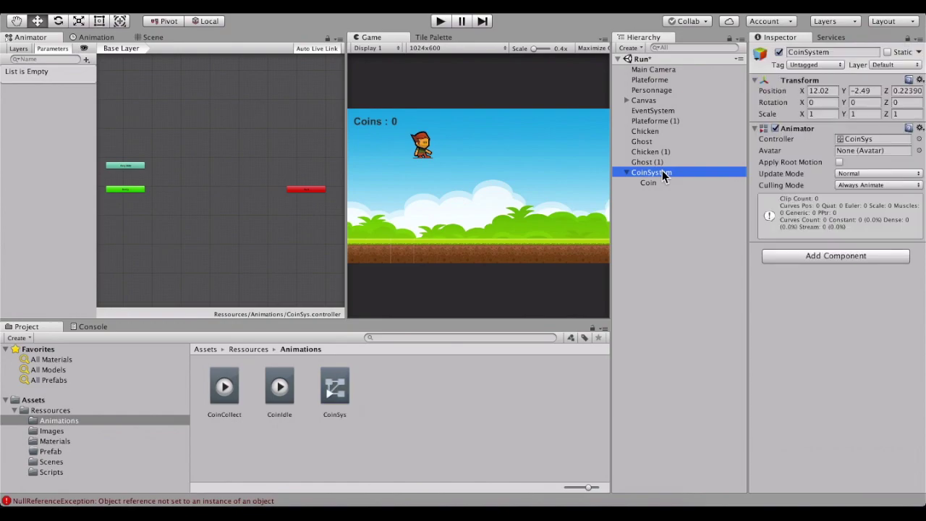
pyautogui.click(796, 128)
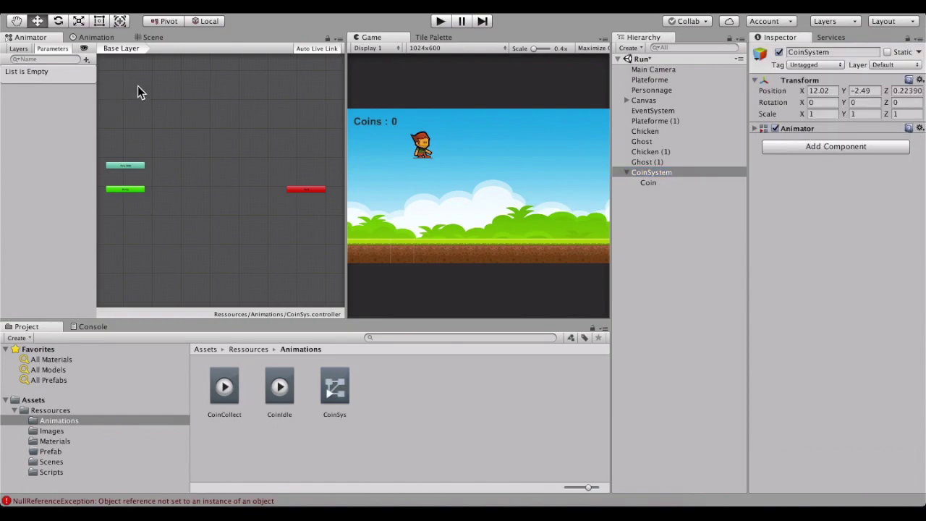
pyautogui.click(139, 116)
pyautogui.rightClick(141, 142)
pyautogui.click(194, 110)
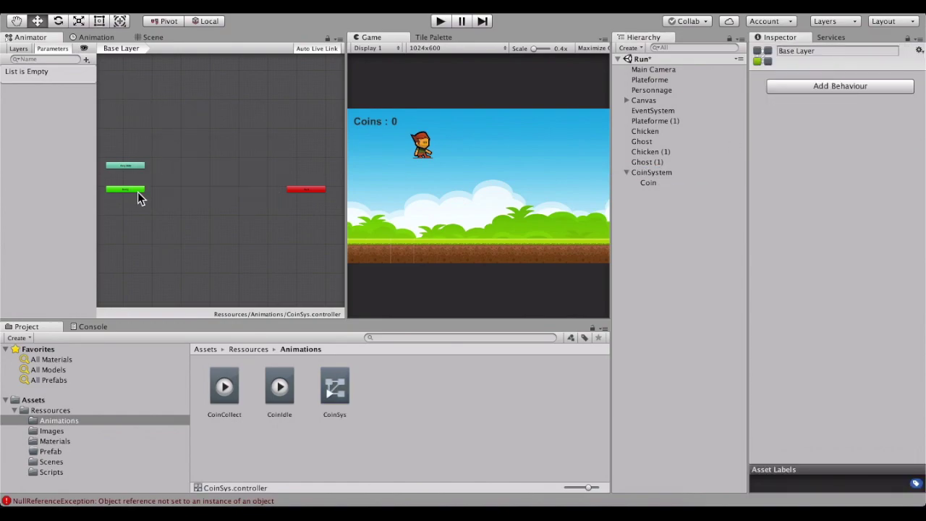
pyautogui.scroll(2, 137, 192)
pyautogui.scroll(2, 113, 213)
pyautogui.scroll(2, 130, 189)
pyautogui.rightClick(136, 211)
pyautogui.moveTo(201, 142); pyautogui.dragTo(252, 146)
pyautogui.moveTo(154, 181); pyautogui.dragTo(226, 161)
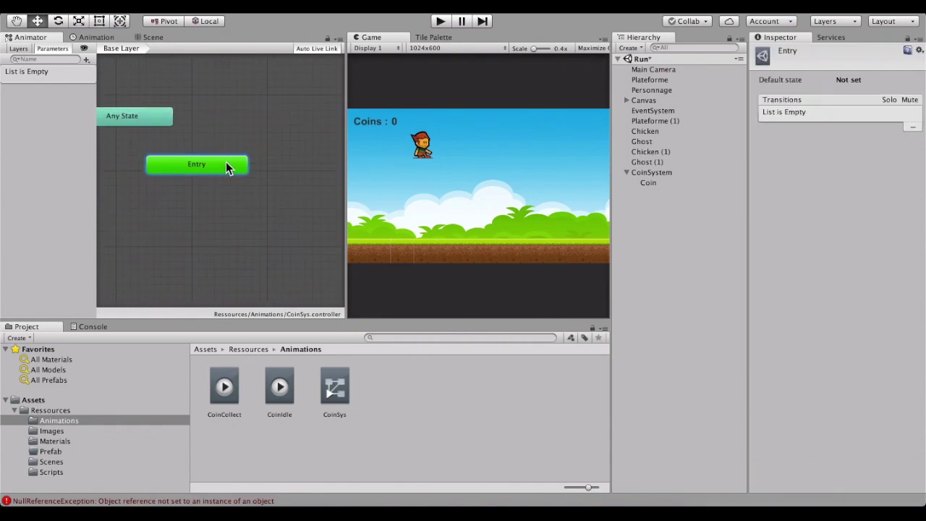
# In a maximized Animator, reposition the Any State and Entry nodes, then restore the layout
pyautogui.scroll(-2, 238, 181)
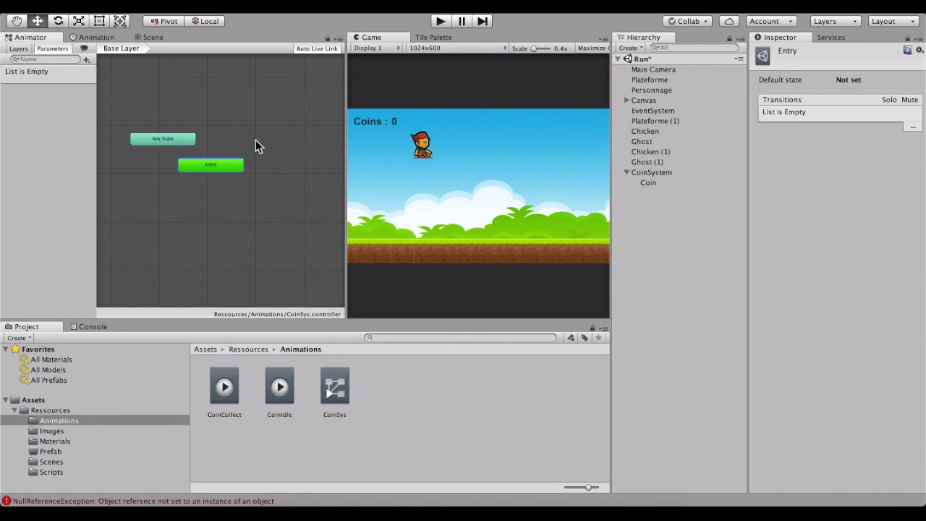
pyautogui.moveTo(256, 141); pyautogui.dragTo(102, 109, button='middle')
pyautogui.click(309, 149)
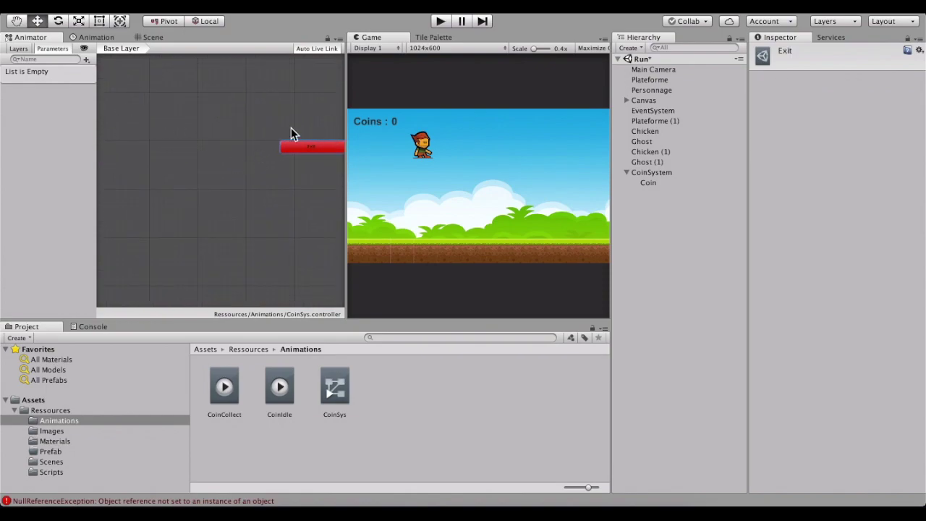
pyautogui.hotkey('shift', 'space')
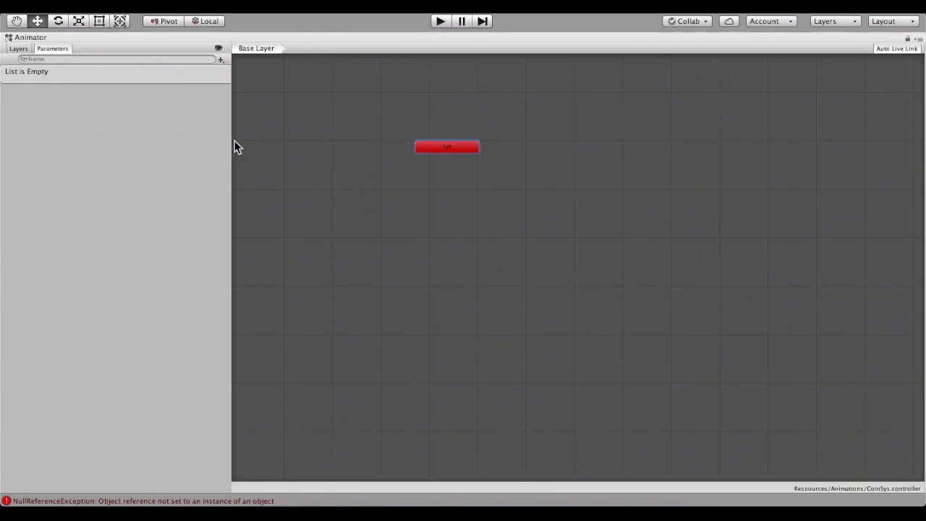
pyautogui.scroll(3, 390, 208)
pyautogui.rightClick(384, 148)
pyautogui.moveTo(368, 144)
pyautogui.mouseDown(button='middle')
pyautogui.moveTo(362, 157)
pyautogui.moveTo(694, 207)
pyautogui.moveTo(660, 222)
pyautogui.mouseUp(button='middle')
pyautogui.moveTo(296, 137); pyautogui.dragTo(593, 100)
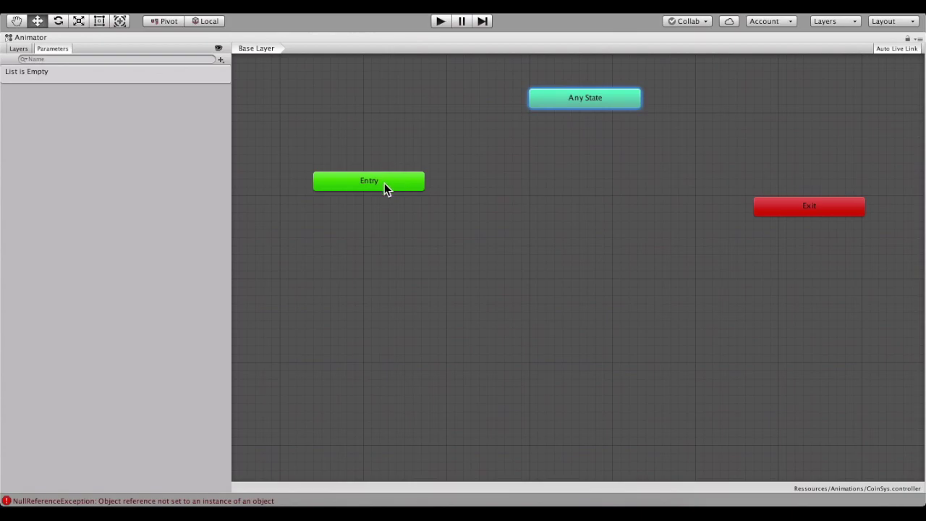
pyautogui.moveTo(389, 181); pyautogui.dragTo(355, 207)
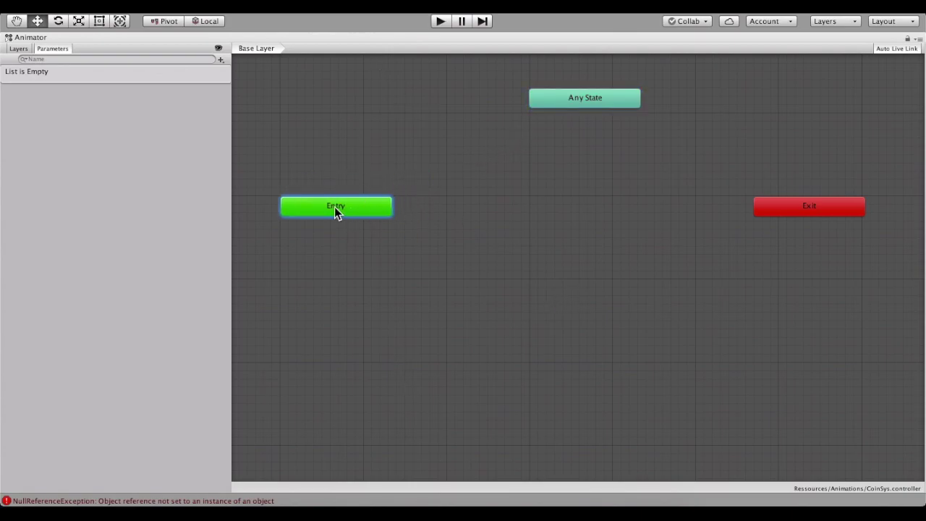
pyautogui.hotkey('shift', 'space')
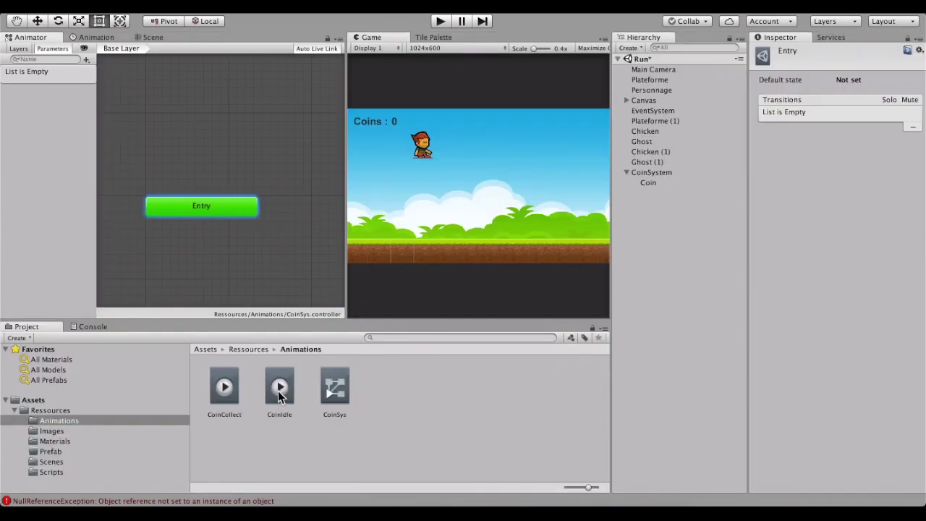
pyautogui.scroll(-2, 254, 212)
# Add CoinIdle and CoinCollect states to the graph and link CoinIdle to CoinCollect with a transition
pyautogui.rightClick(263, 168)
pyautogui.moveTo(174, 123); pyautogui.dragTo(97, 84, button='middle')
pyautogui.moveTo(281, 405)
pyautogui.mouseDown()
pyautogui.moveTo(235, 156)
pyautogui.moveTo(254, 159)
pyautogui.mouseUp()
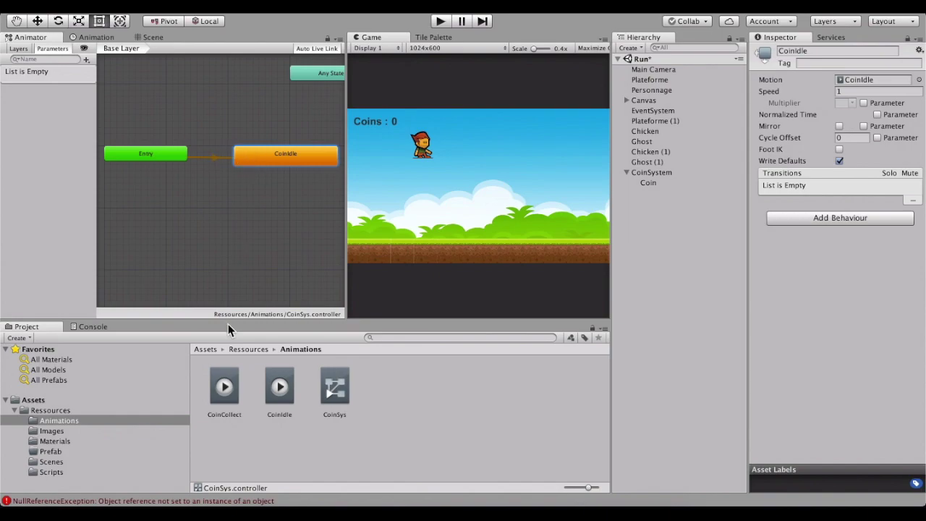
pyautogui.moveTo(225, 387)
pyautogui.mouseDown()
pyautogui.moveTo(245, 220)
pyautogui.moveTo(254, 222)
pyautogui.mouseUp()
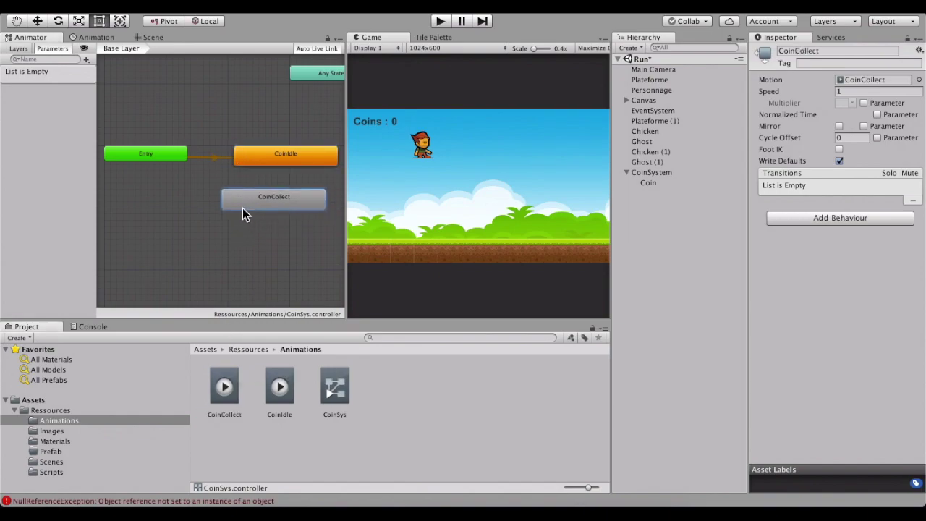
pyautogui.rightClick(282, 166)
pyautogui.click(318, 163)
pyautogui.click(283, 212)
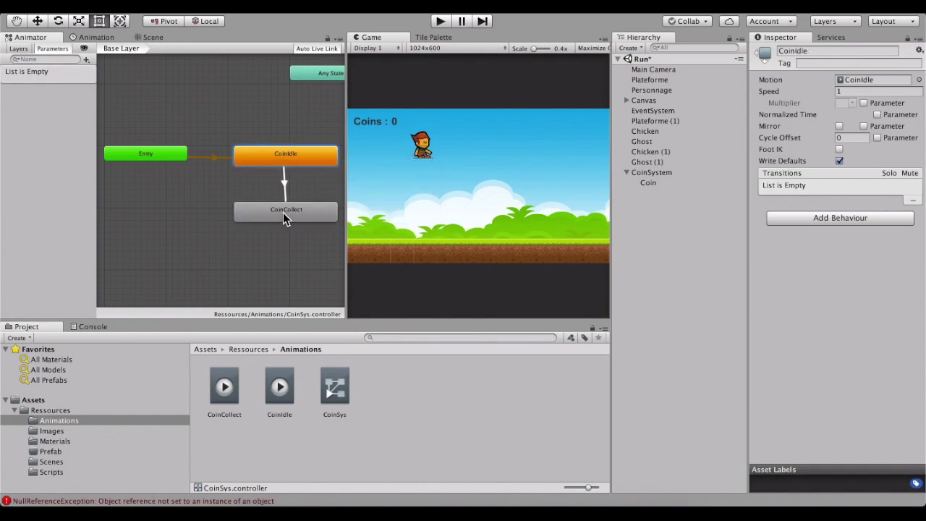
pyautogui.click(282, 215)
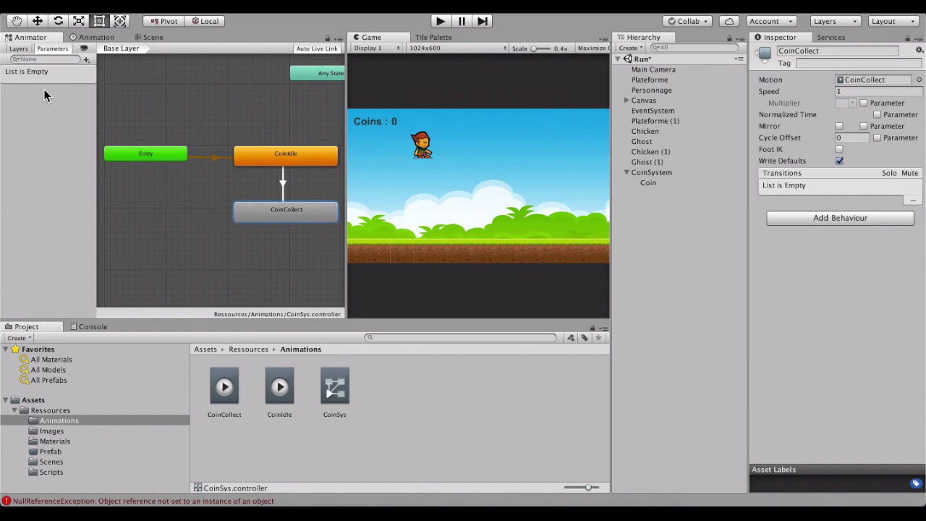
# Add a Bool parameter IsCollect to CoinSys with its default value unticked
pyautogui.click(86, 61)
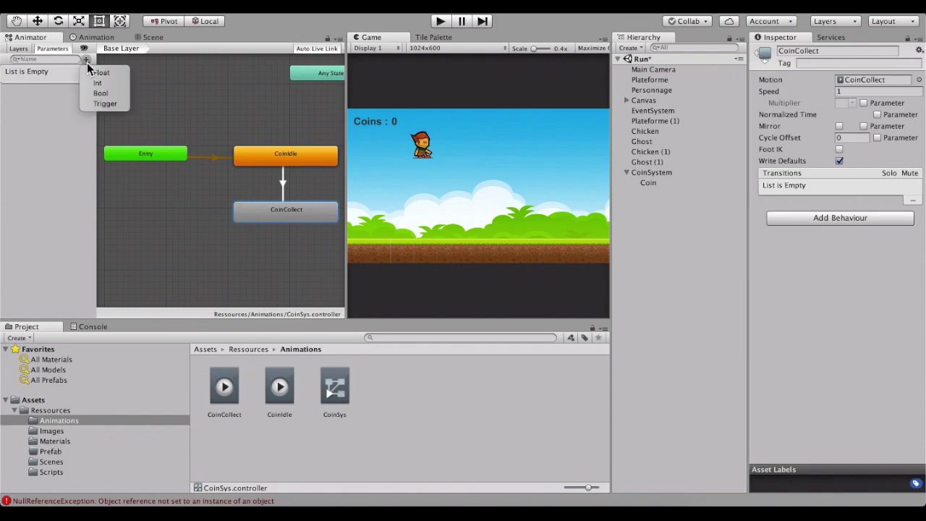
pyautogui.click(113, 97)
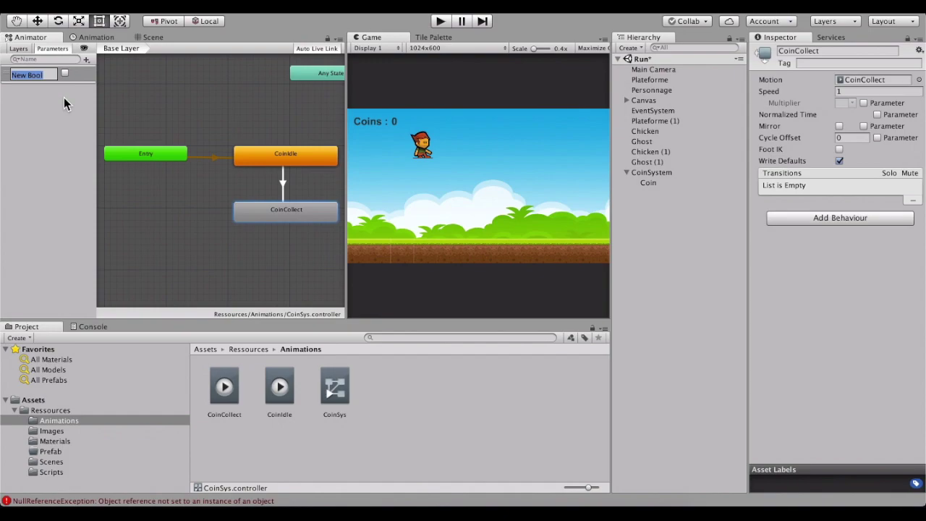
pyautogui.write('IsCollect')
pyautogui.press('Return')
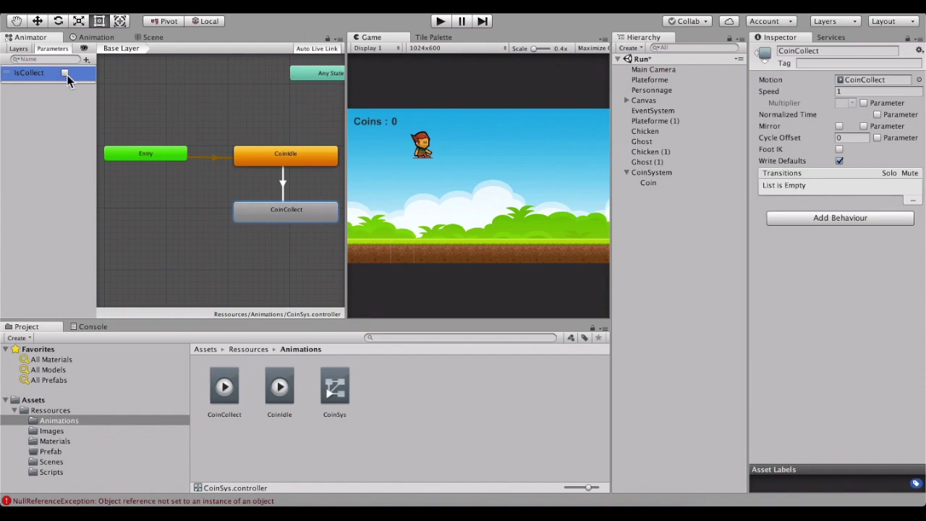
pyautogui.click(65, 73)
pyautogui.click(65, 73)
pyautogui.click(283, 190)
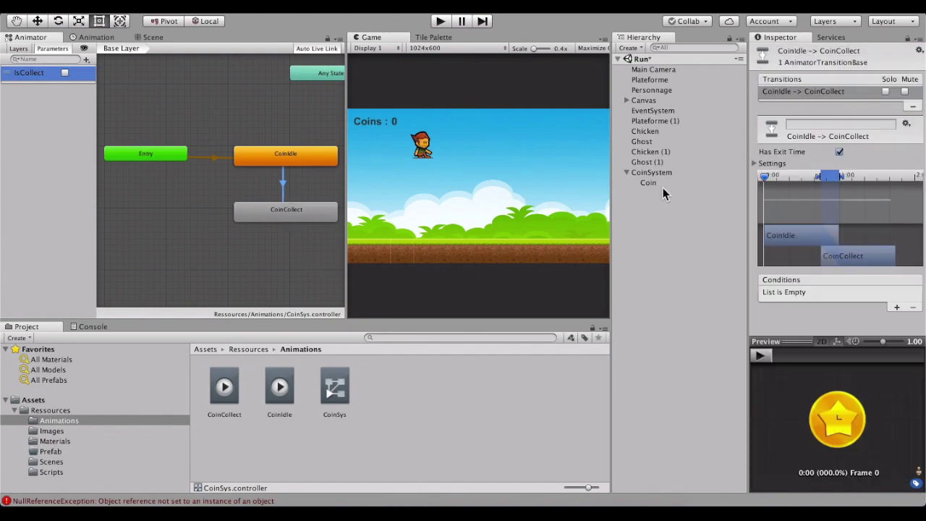
# Turn off Has Exit Time and Fixed Duration on the CoinIdle→CoinCollect transition, with duration 0
pyautogui.click(839, 153)
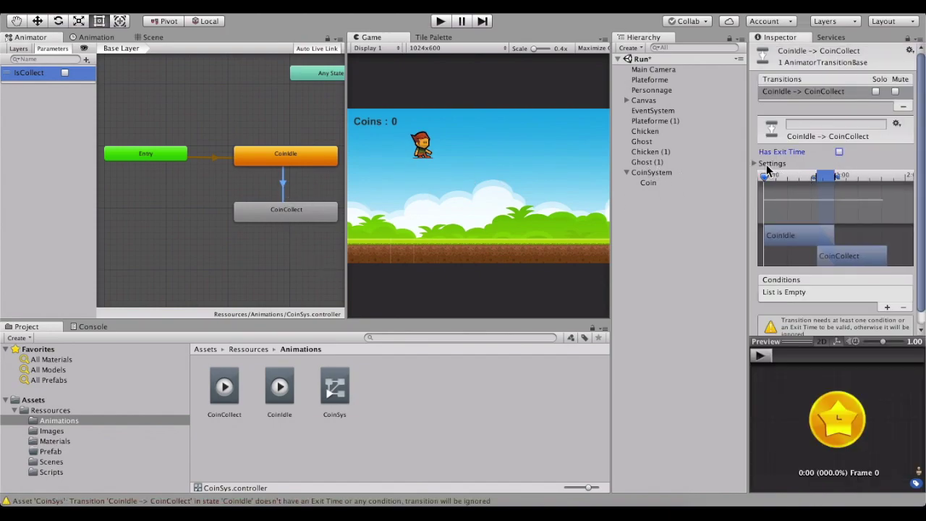
pyautogui.click(761, 163)
pyautogui.click(839, 187)
pyautogui.scroll(-3, 836, 194)
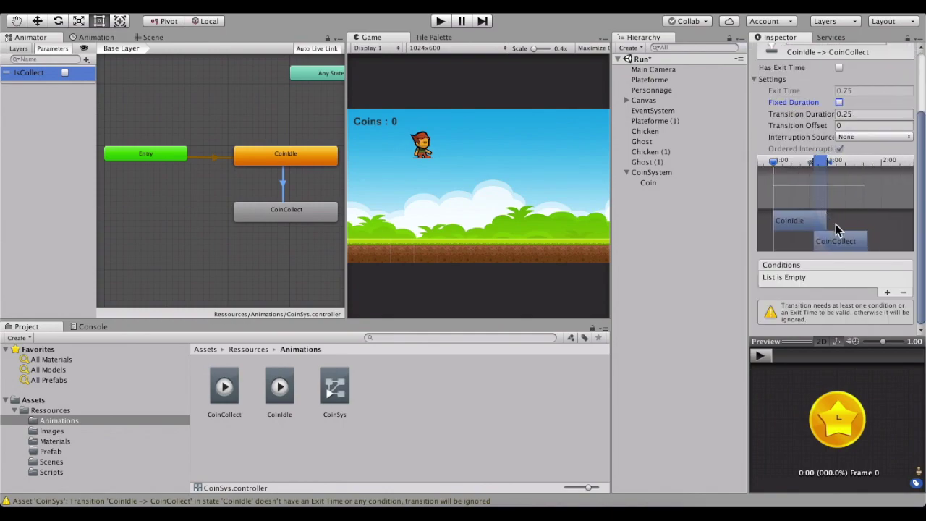
pyautogui.click(842, 114)
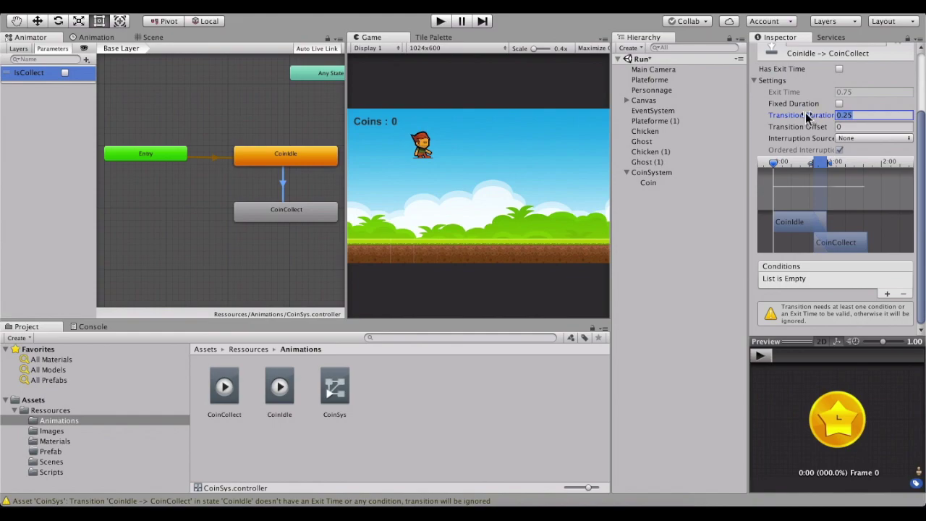
pyautogui.write('0')
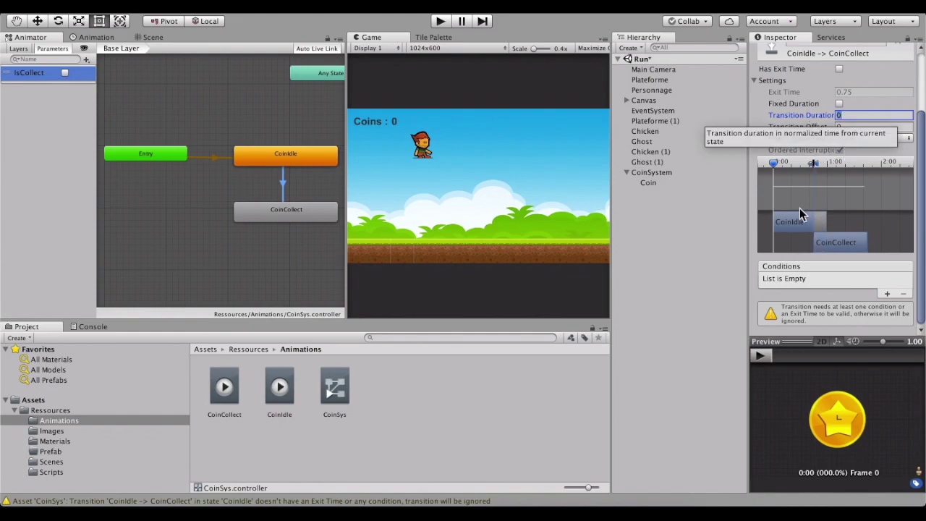
# Add an IsCollect condition to the CoinIdle→CoinCollect transition
pyautogui.click(309, 164)
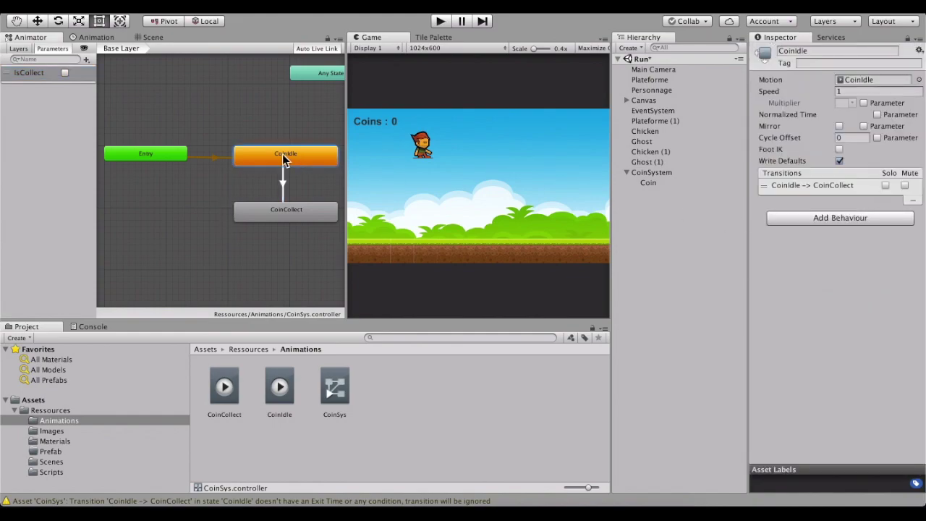
pyautogui.click(281, 214)
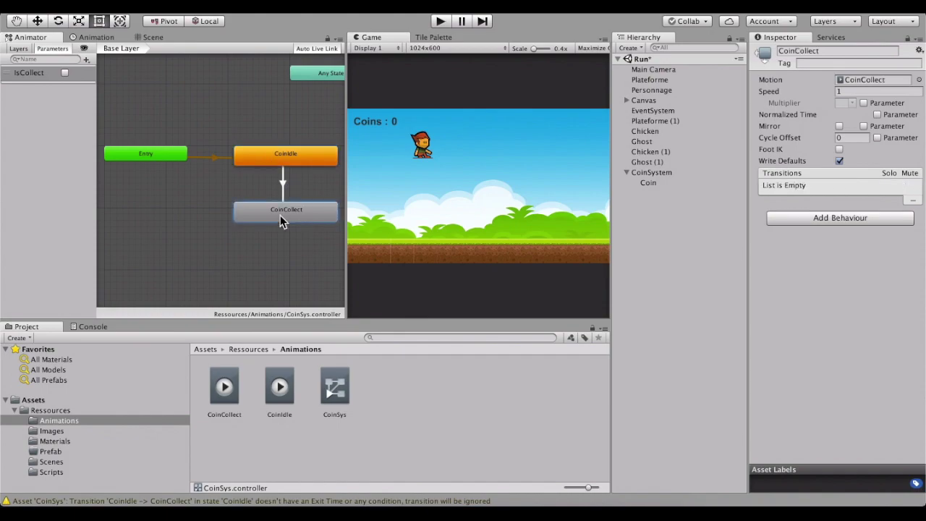
pyautogui.click(285, 190)
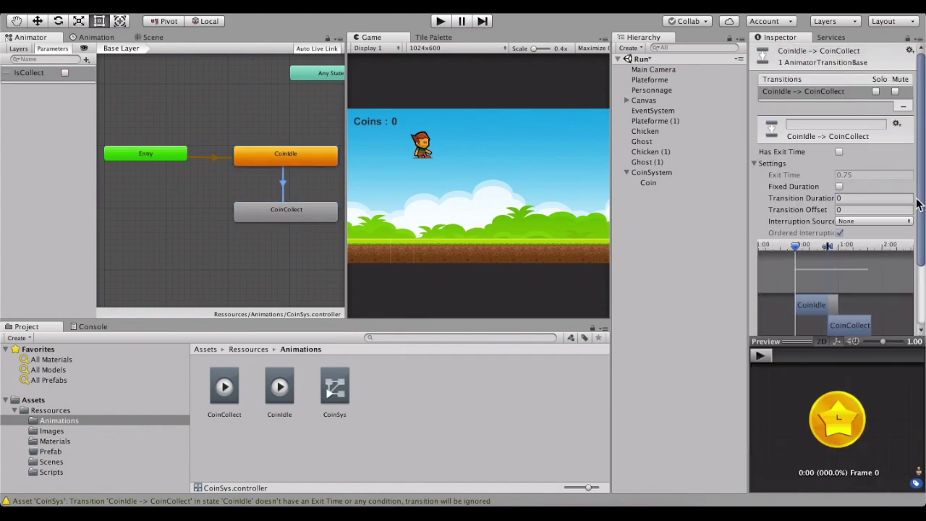
pyautogui.moveTo(923, 218); pyautogui.dragTo(923, 326)
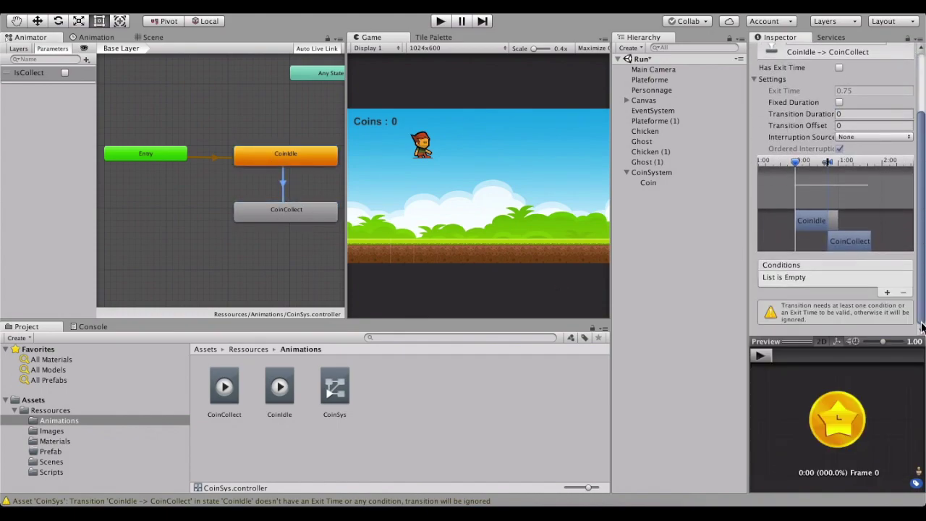
pyautogui.click(886, 292)
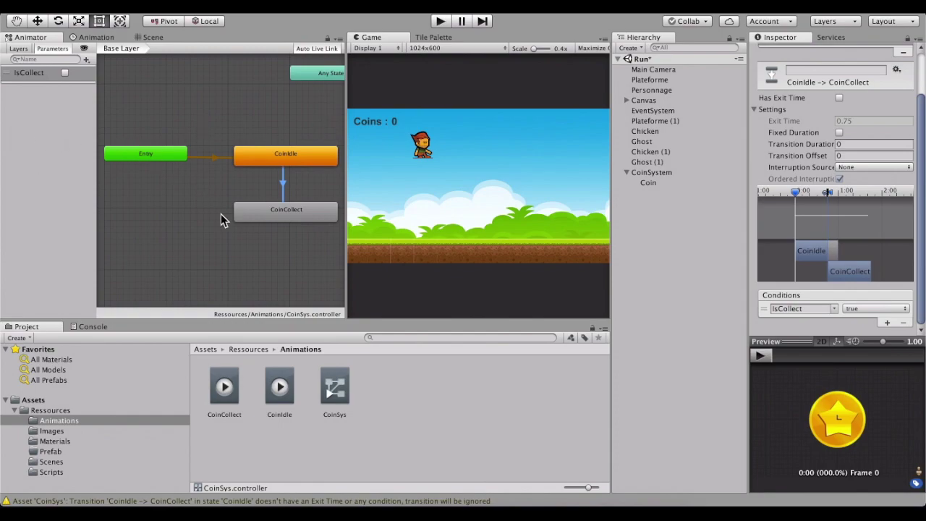
# Open the Coin's CoinsBahavior script in Visual Studio Code from the Coins Behavior gear menu
pyautogui.click(647, 184)
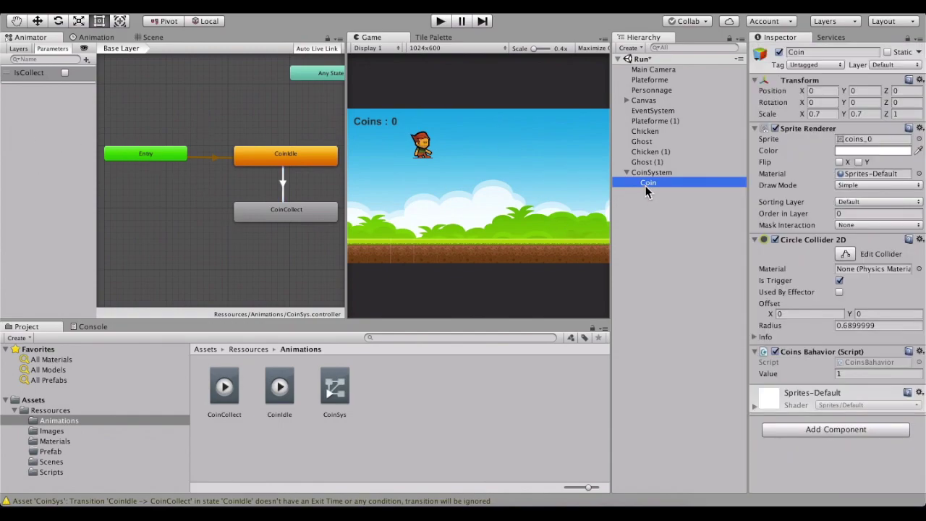
pyautogui.click(284, 186)
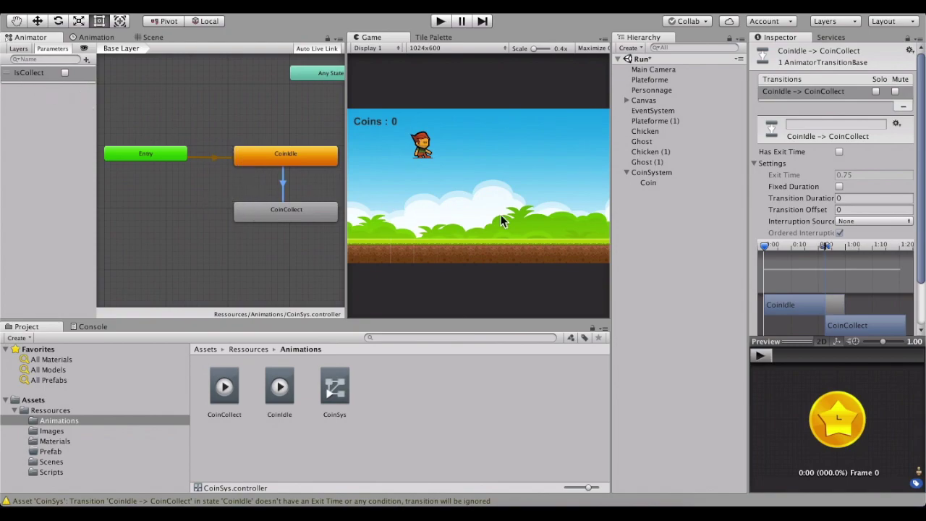
pyautogui.click(646, 183)
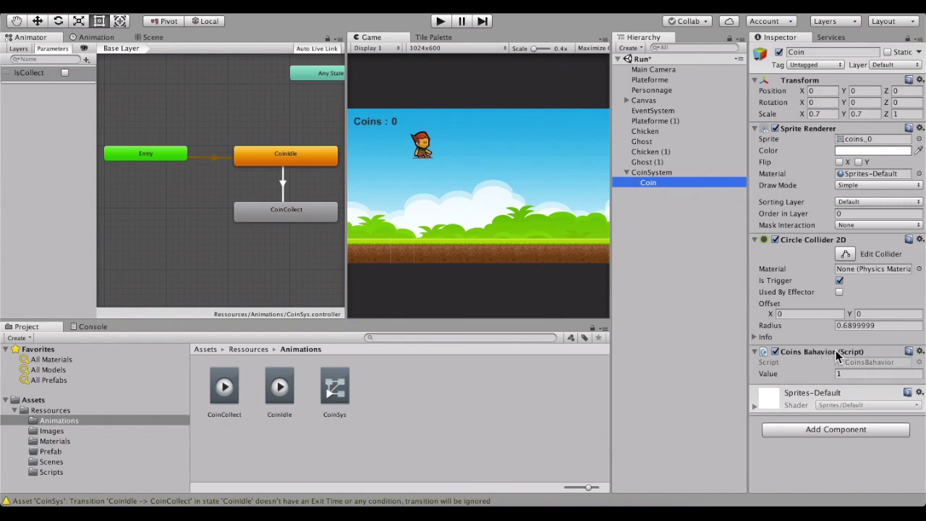
pyautogui.click(920, 352)
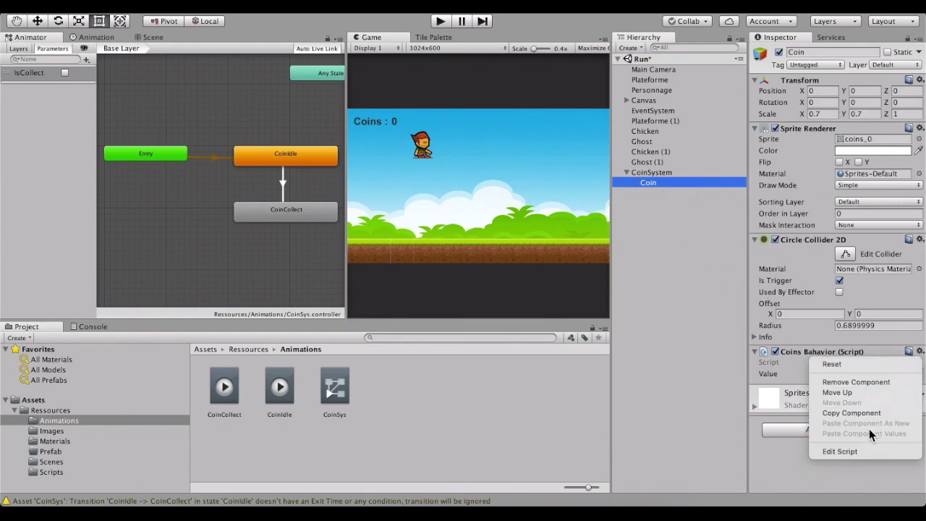
pyautogui.click(850, 455)
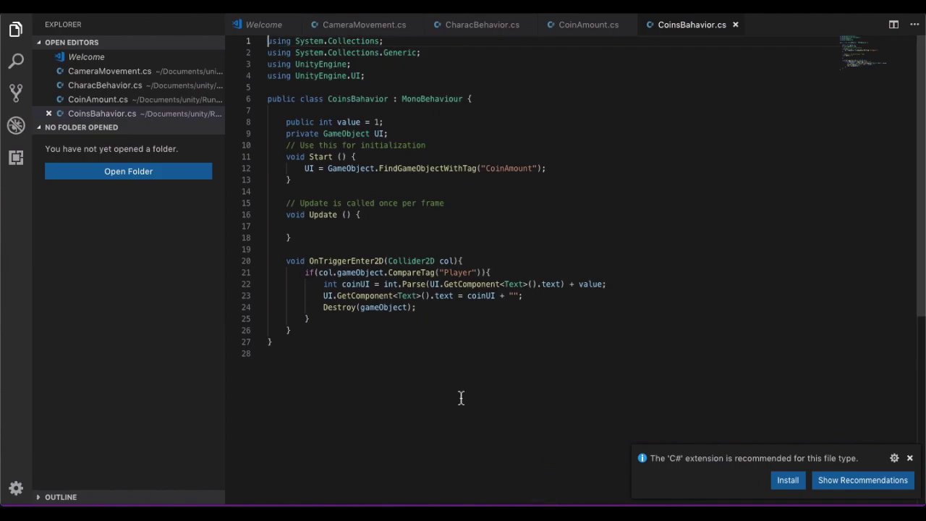
# Declare 'public Animator animator;' on a new line after the private UI field
pyautogui.scroll(-2, 460, 398)
pyautogui.scroll(2, 458, 395)
pyautogui.scroll(1, 459, 396)
pyautogui.moveTo(277, 265); pyautogui.dragTo(408, 350)
pyautogui.click(408, 350)
pyautogui.click(323, 329)
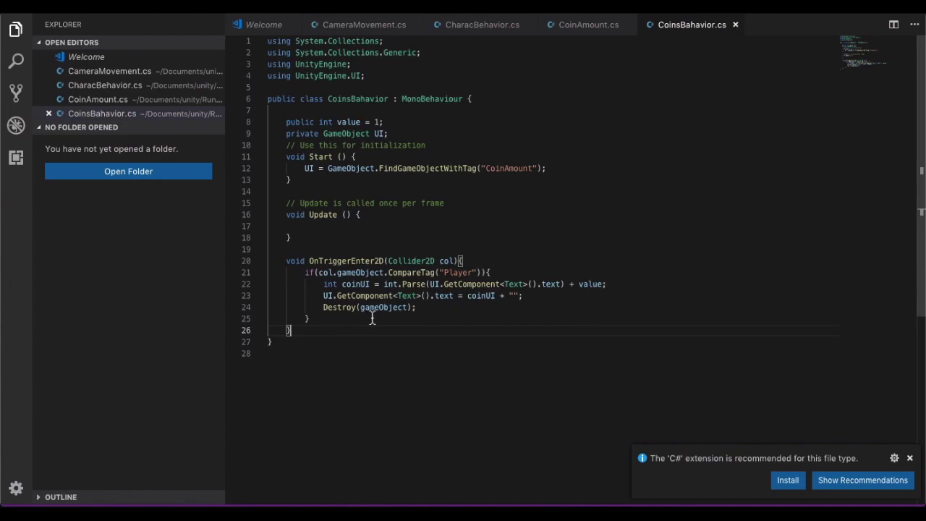
pyautogui.click(422, 135)
pyautogui.press('Return')
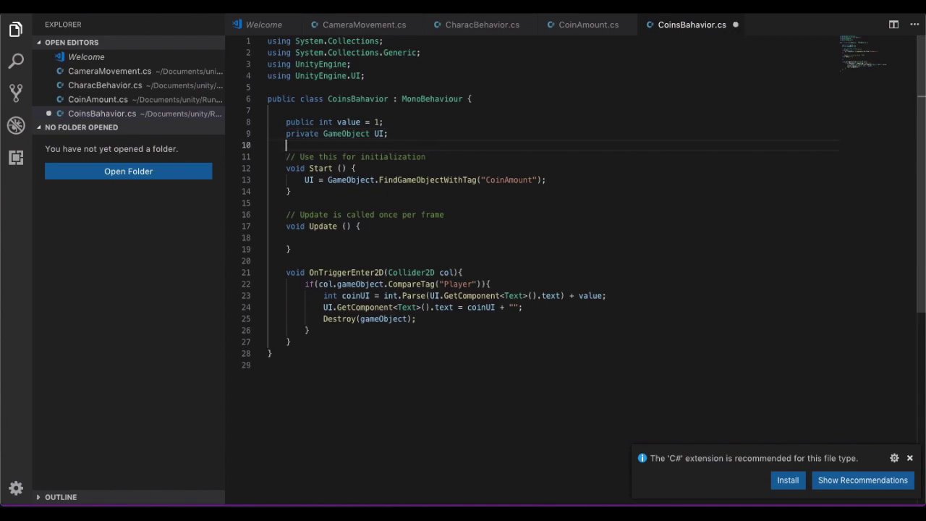
pyautogui.write('public Animator ')
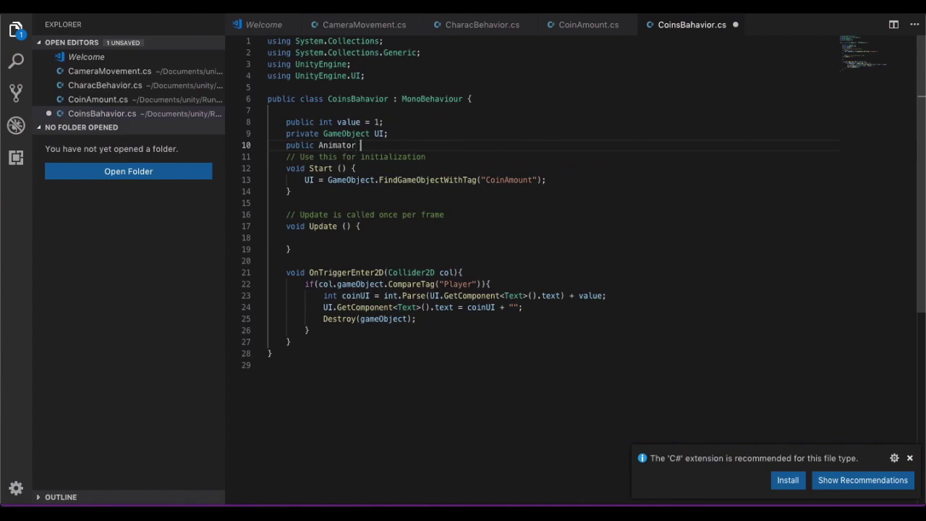
pyautogui.write('animator')
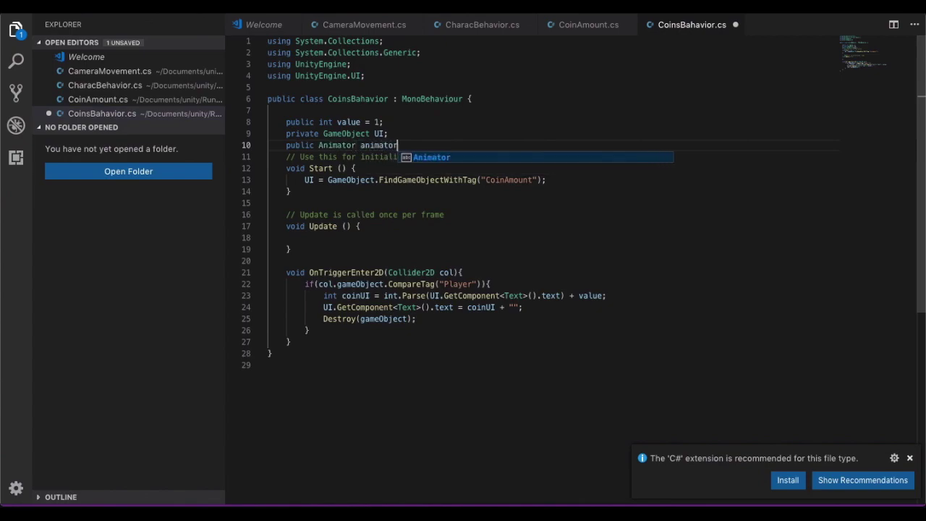
pyautogui.write(';')
# Add animator.SetBool("IsCollect", true); on a new line after the coin text update
pyautogui.click(537, 310)
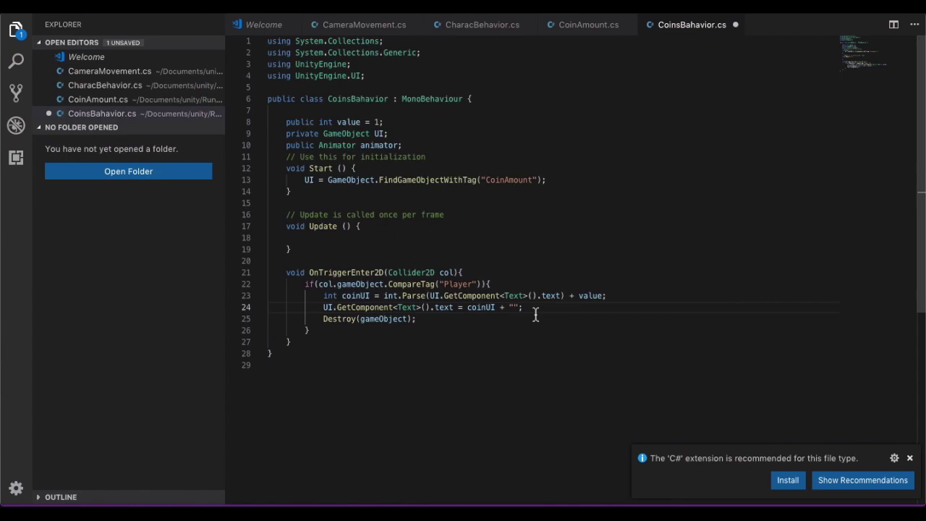
pyautogui.press('Return')
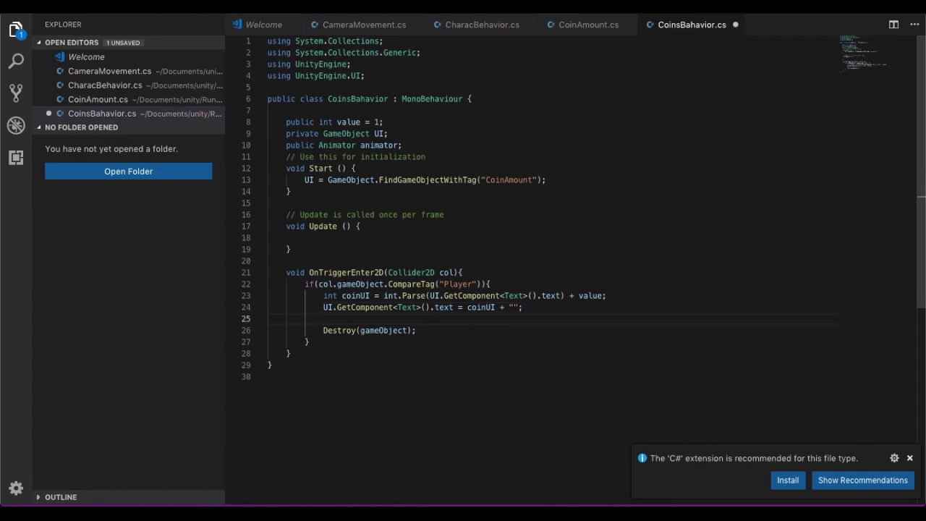
pyautogui.write('animator.')
pyautogui.write('Set')
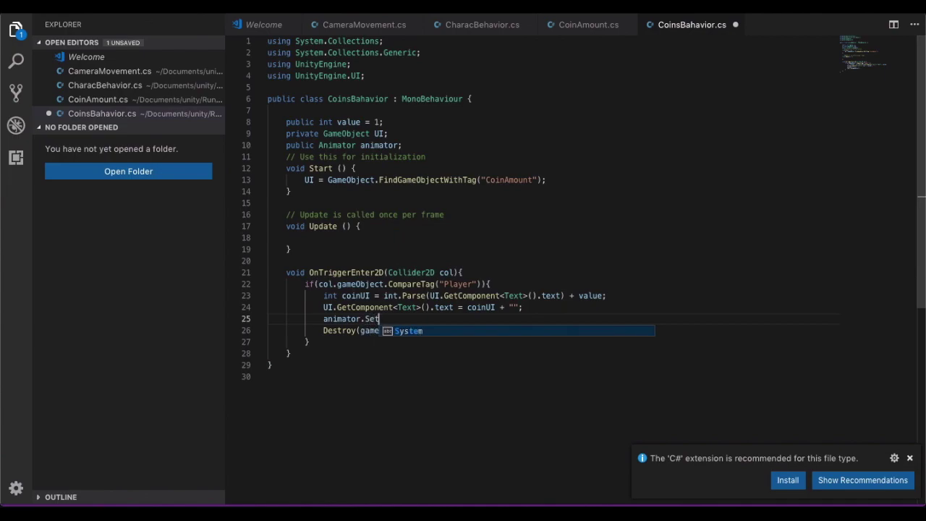
pyautogui.write('Bool("IsCollect", true);')
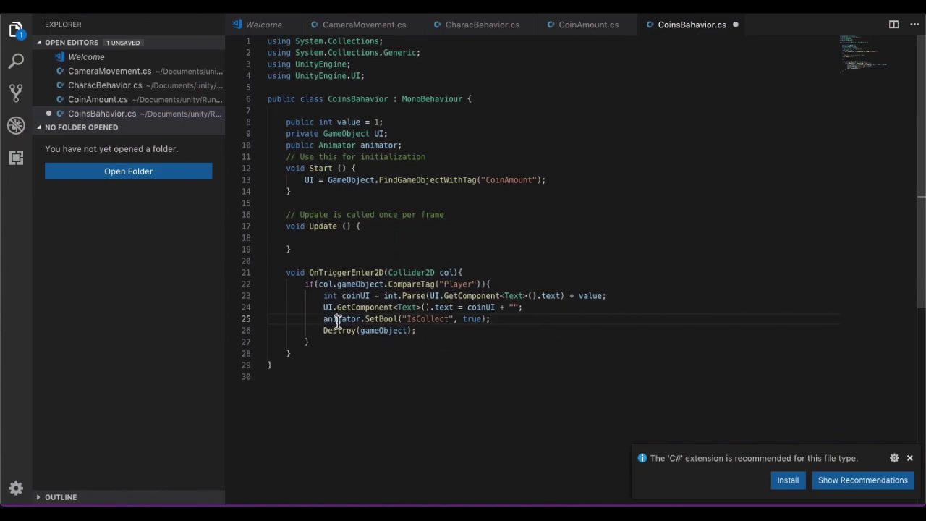
# Review the new animator.SetBool("IsCollect", true) call on line 25
pyautogui.doubleClick(334, 319)
pyautogui.doubleClick(380, 321)
pyautogui.click(423, 322)
pyautogui.doubleClick(423, 323)
pyautogui.doubleClick(465, 323)
# Delete the Destroy(gameObject); line and return to Unity
pyautogui.moveTo(419, 331); pyautogui.dragTo(261, 342)
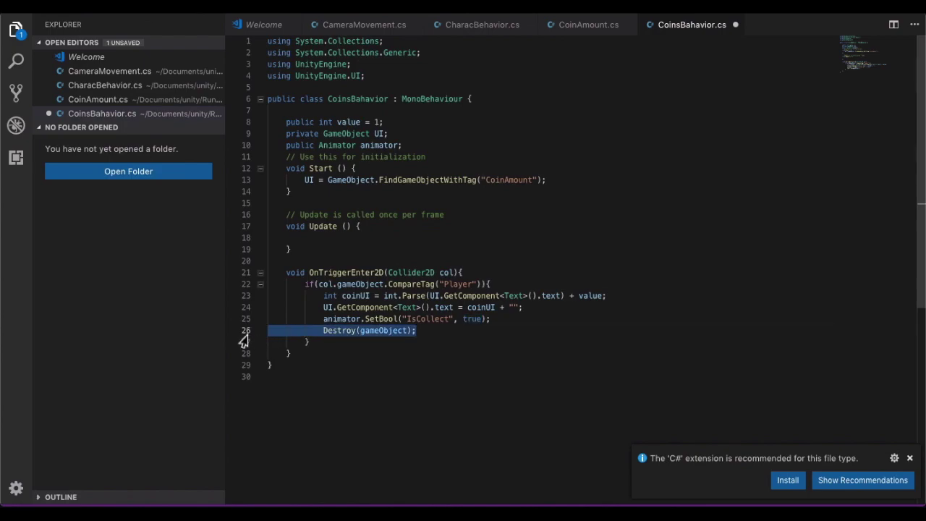
pyautogui.press('BackSpace')
pyautogui.press('BackSpace')
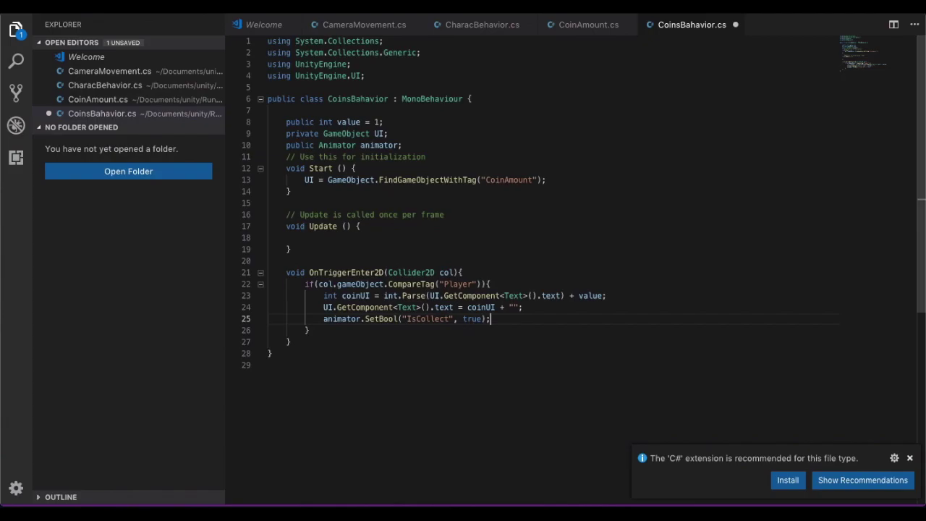
pyautogui.press('super+Tab')
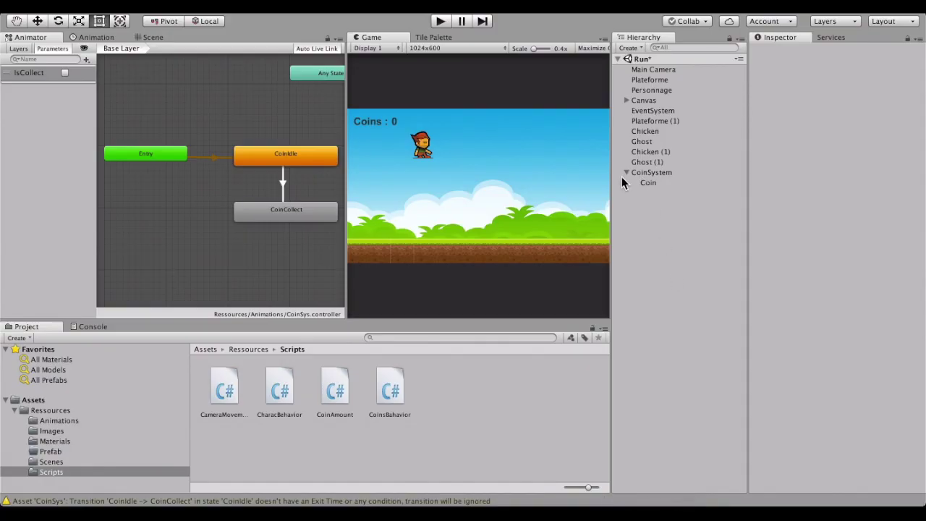
# Attach a new script named CoinIsAlive to CoinSystem and open it in Visual Studio Code
pyautogui.click(636, 173)
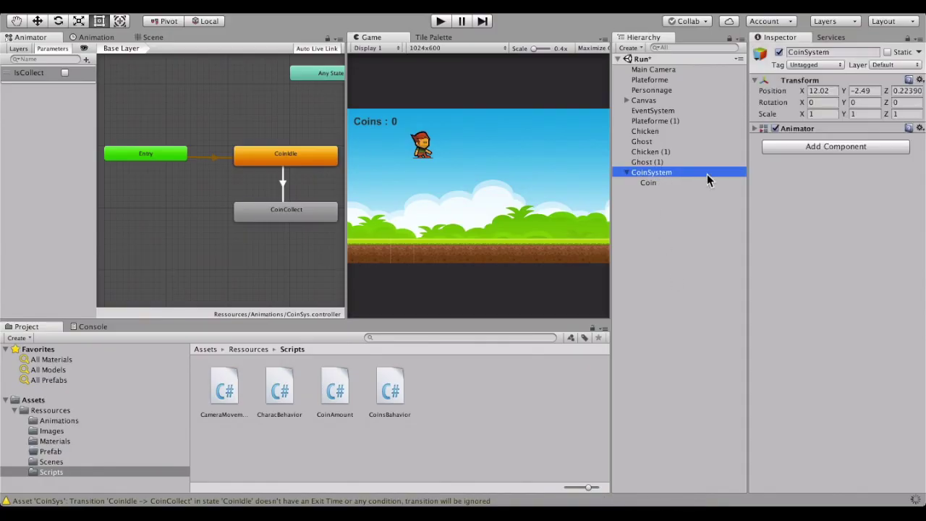
pyautogui.click(799, 145)
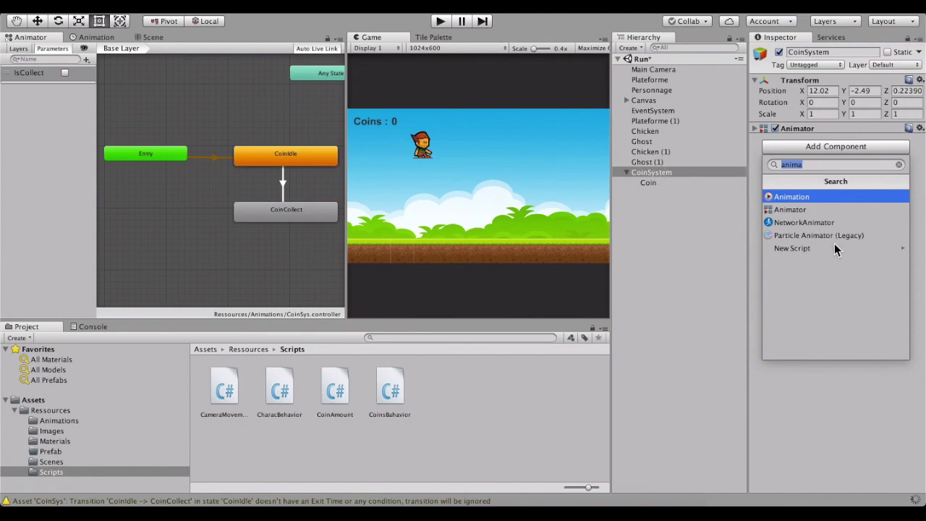
pyautogui.write('scrip')
pyautogui.click(789, 206)
pyautogui.press('BackSpace')
pyautogui.write('CoinI')
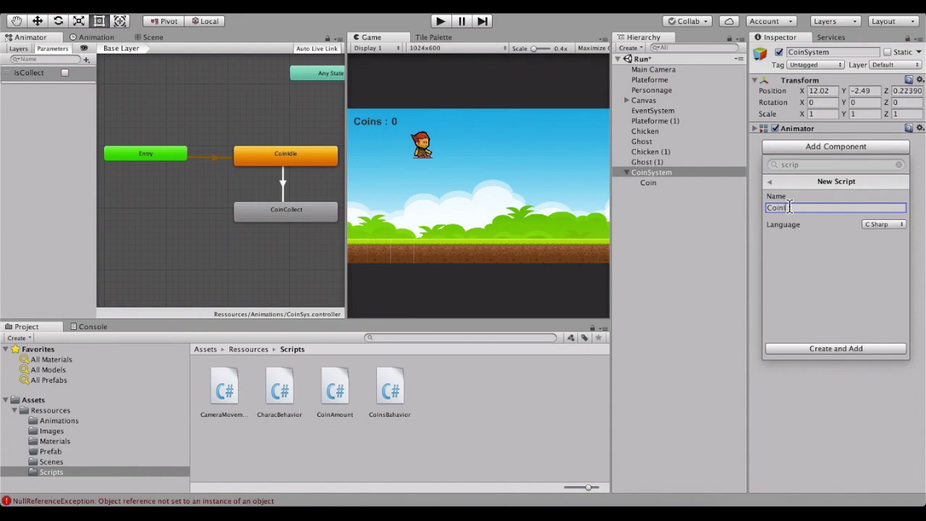
pyautogui.write('sAlive')
pyautogui.press('Return')
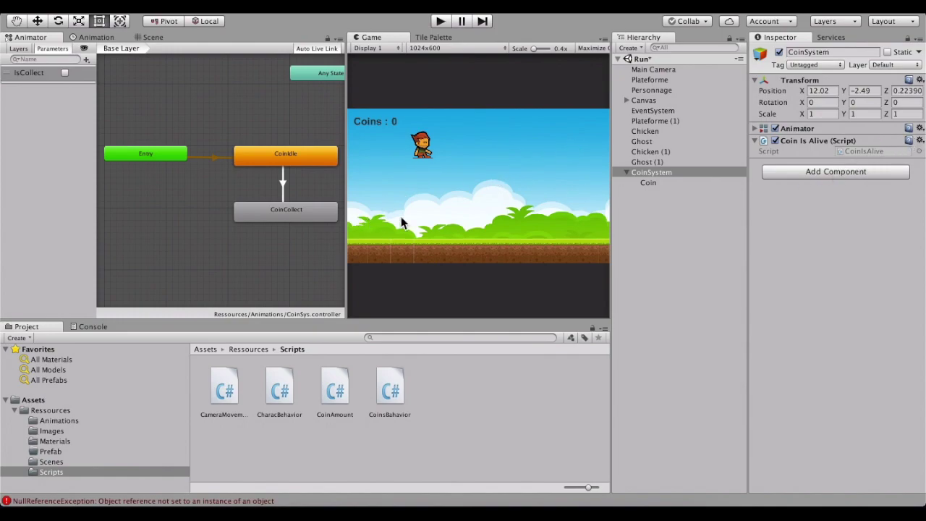
pyautogui.click(919, 141)
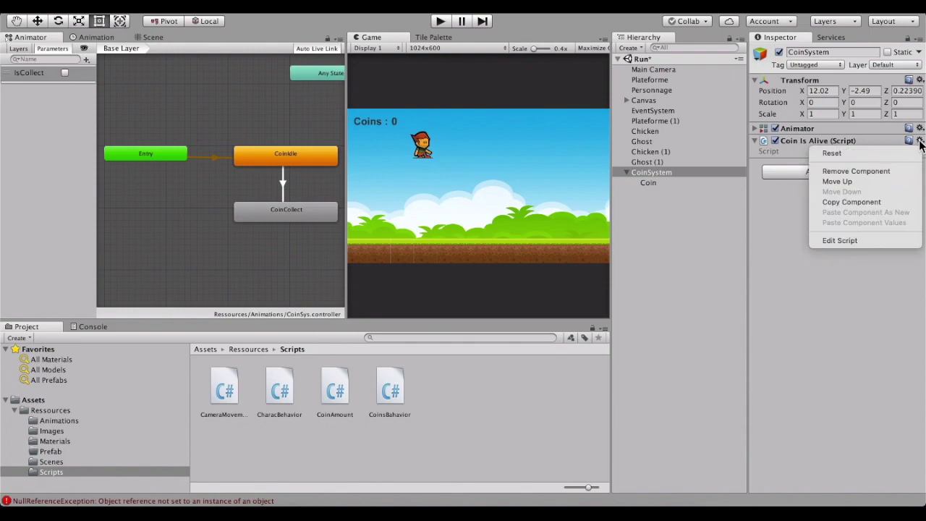
pyautogui.click(867, 241)
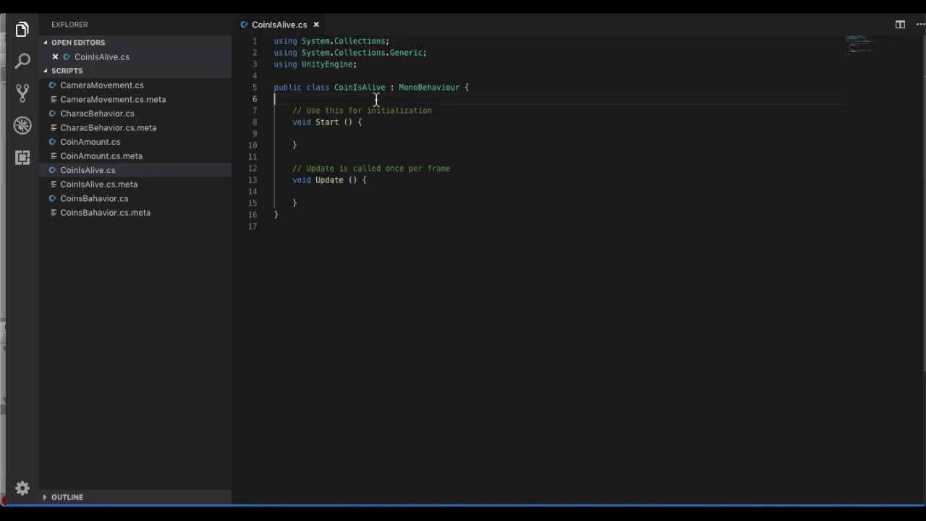
# Start declaring a public bool isAlive field in CoinIsAlive
pyautogui.press('Return')
pyautogui.write('public bool ')
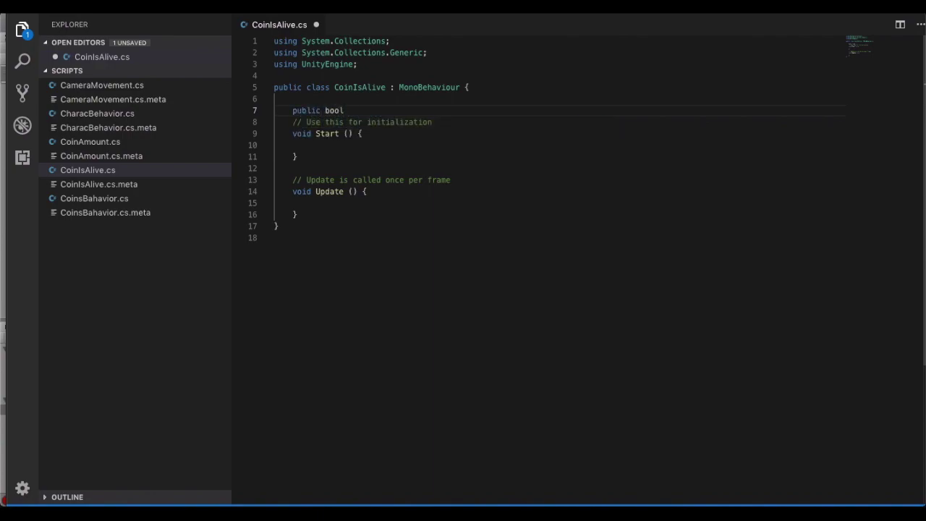
pyautogui.write('IsAlive')
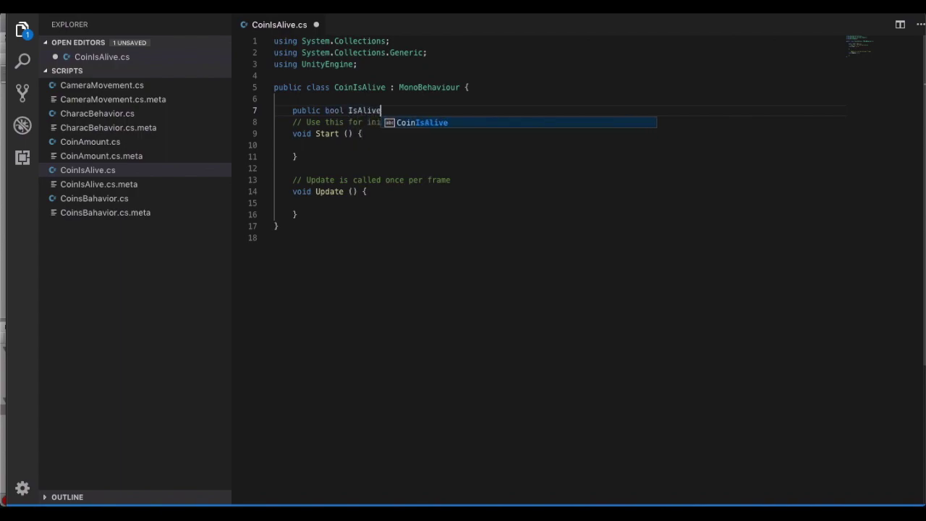
pyautogui.press('Escape')
pyautogui.write('i')
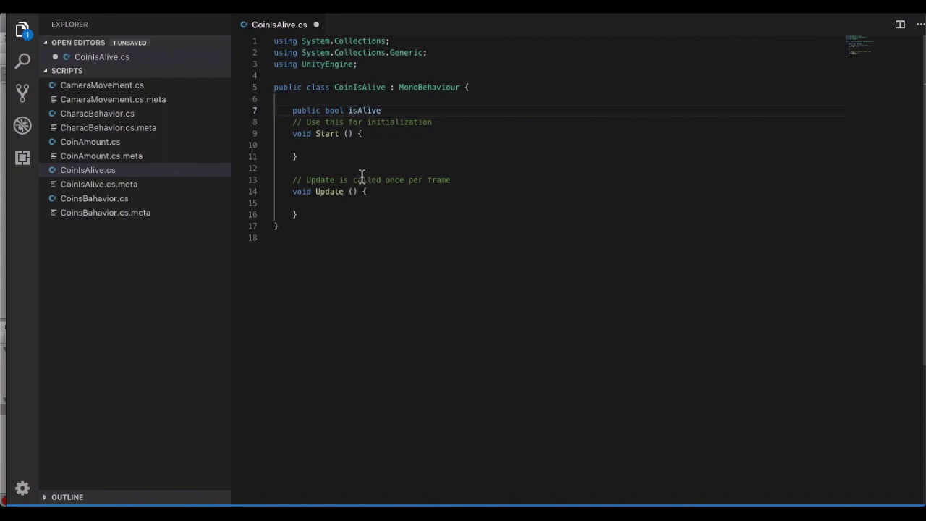
# In Update, write if(!isAlive){ Destroy(gameObject); }
pyautogui.click(369, 207)
pyautogui.write('if(isAlive')
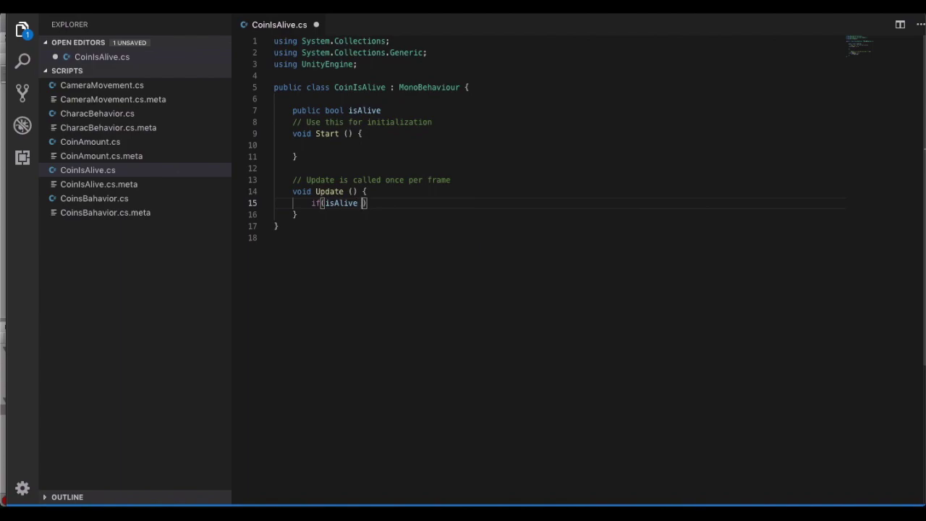
pyautogui.write(' ==')
pyautogui.press('BackSpace')
pyautogui.press('BackSpace')
pyautogui.press('BackSpace')
pyautogui.click(349, 203)
pyautogui.press('Left')
pyautogui.press('Left')
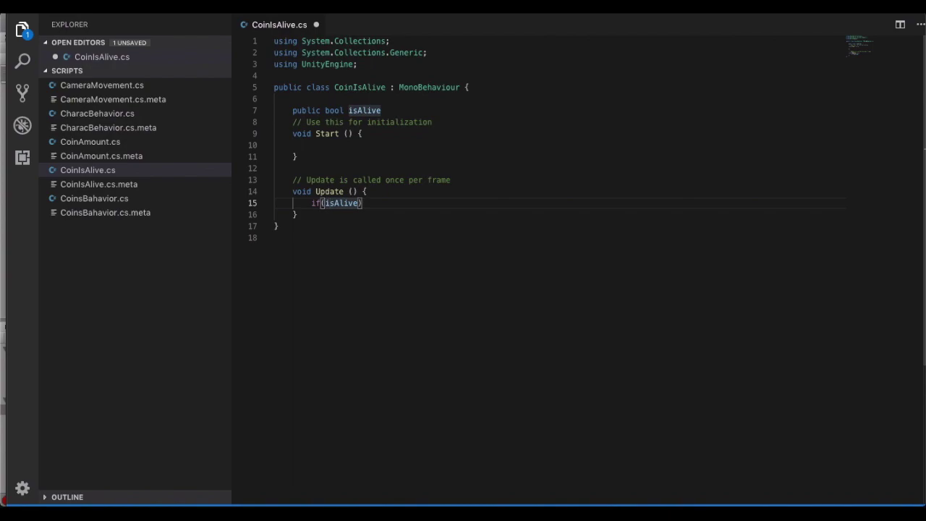
pyautogui.write('!')
pyautogui.click(341, 202)
pyautogui.doubleClick(338, 204)
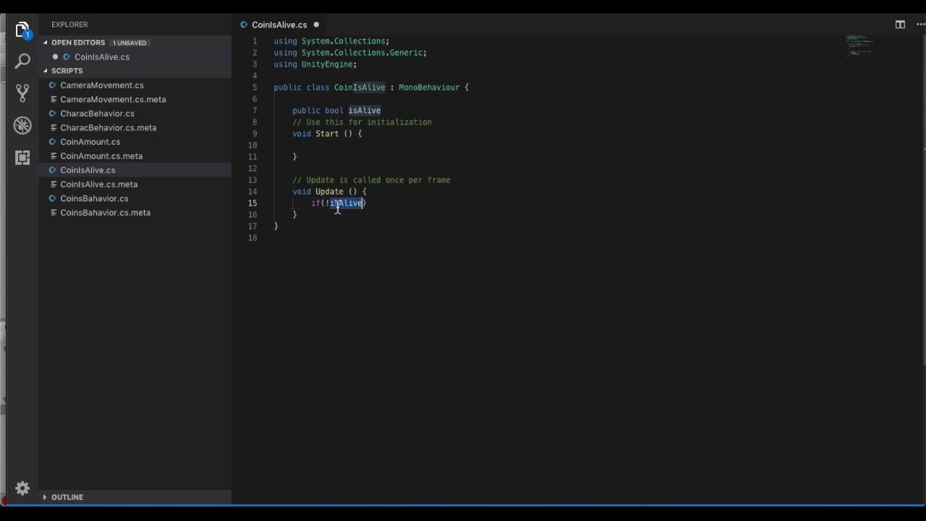
pyautogui.click(393, 210)
pyautogui.click(392, 207)
pyautogui.write('{')
pyautogui.press('Return')
pyautogui.write('Destroy')
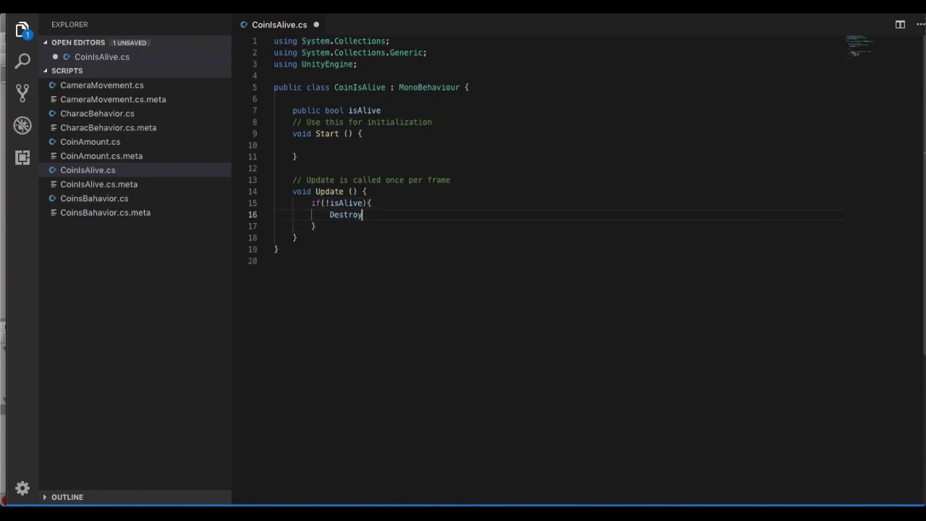
pyautogui.write('(gameObject')
pyautogui.write(');')
# Complete the field as public bool isAlive = true; and switch back to Unity
pyautogui.click(386, 110)
pyautogui.write(';')
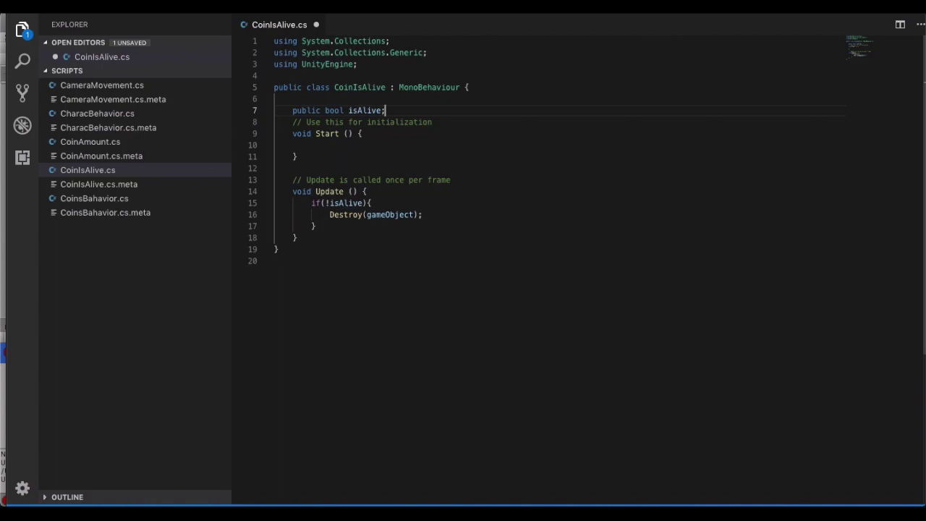
pyautogui.click(383, 110)
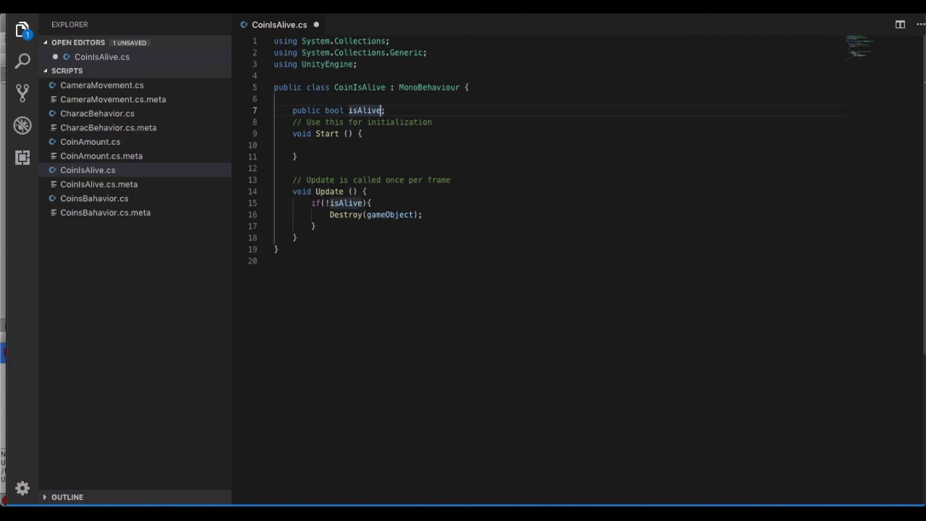
pyautogui.write('=')
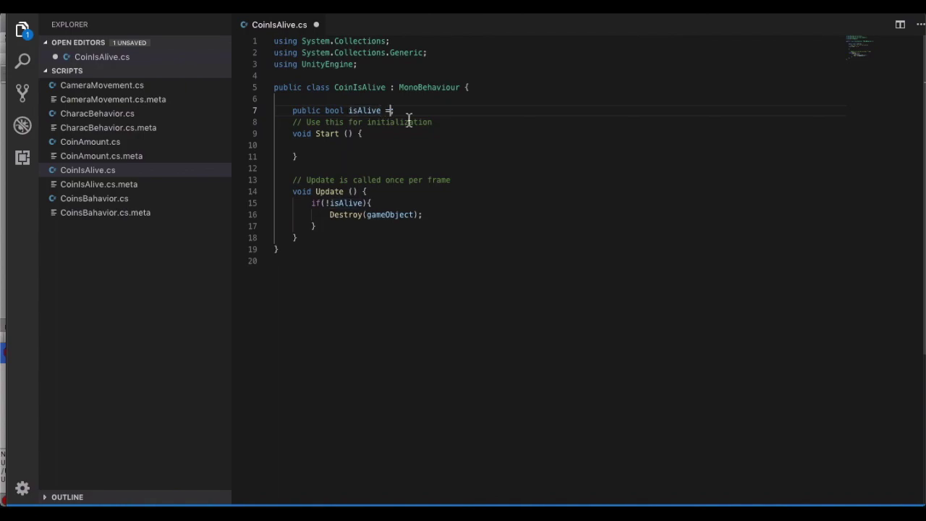
pyautogui.write(' true')
pyautogui.press('super+Tab')
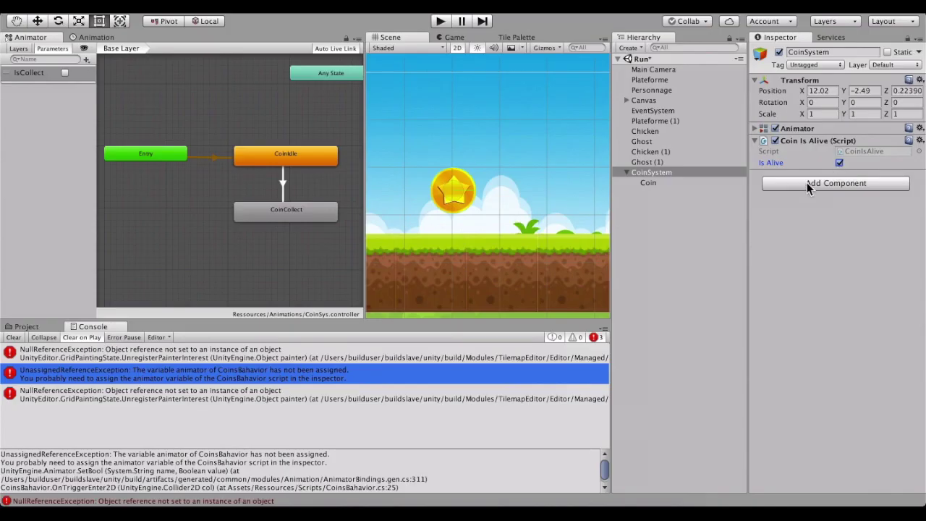
# Clear the console, show the Coin's CoinIdle clip in Animation, and dock Scene beside Game
pyautogui.click(23, 338)
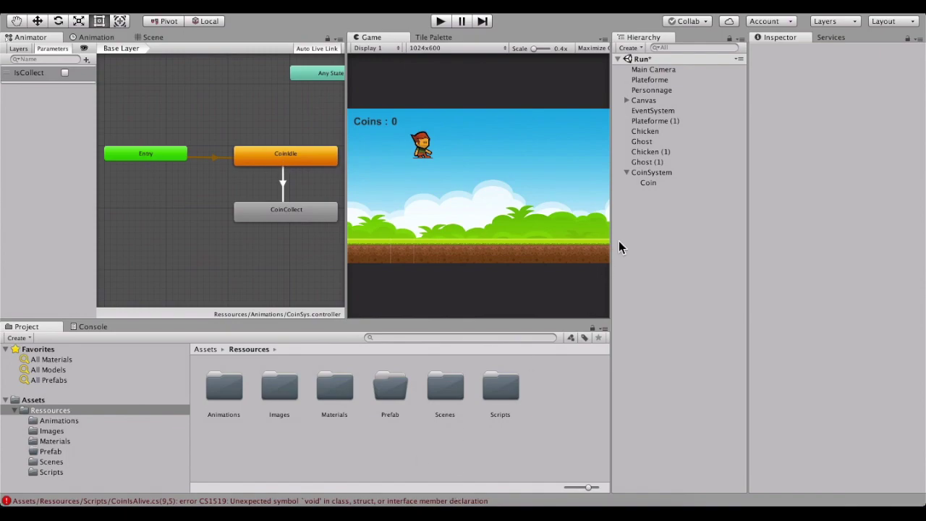
pyautogui.click(655, 186)
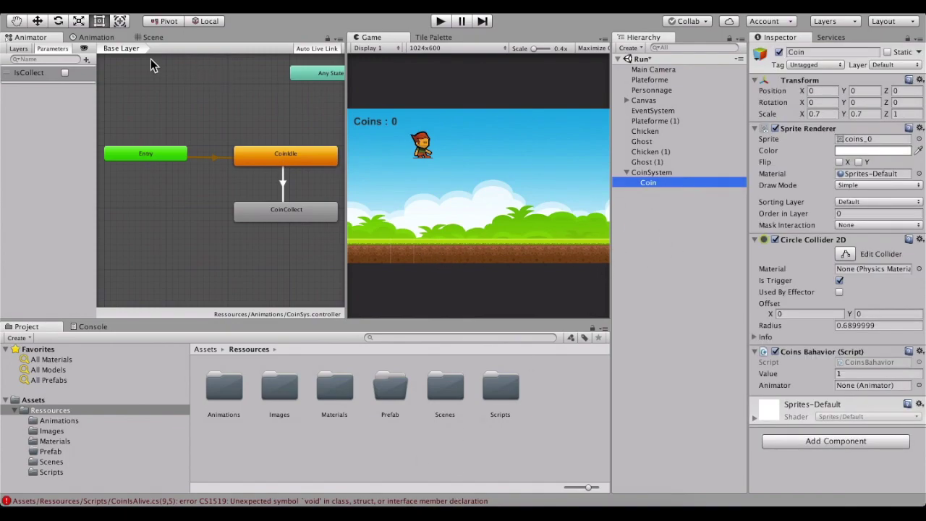
pyautogui.click(91, 38)
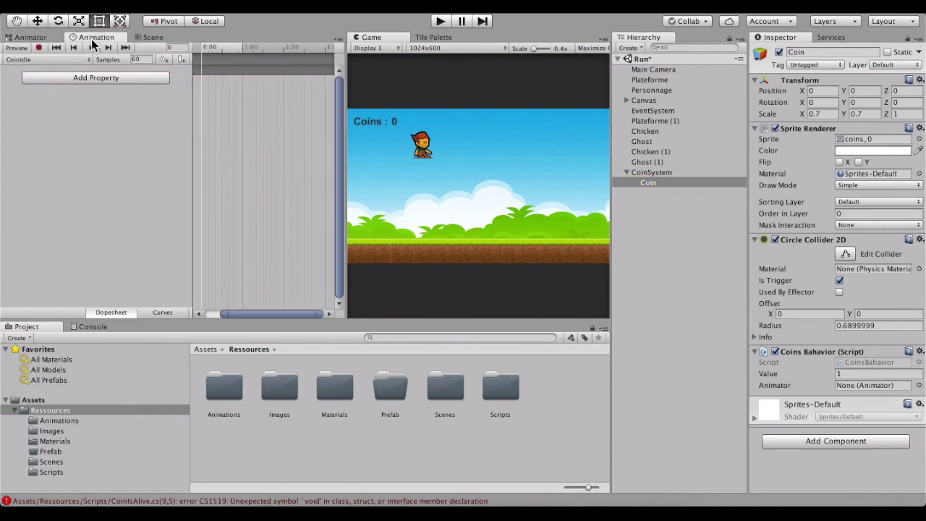
pyautogui.click(70, 60)
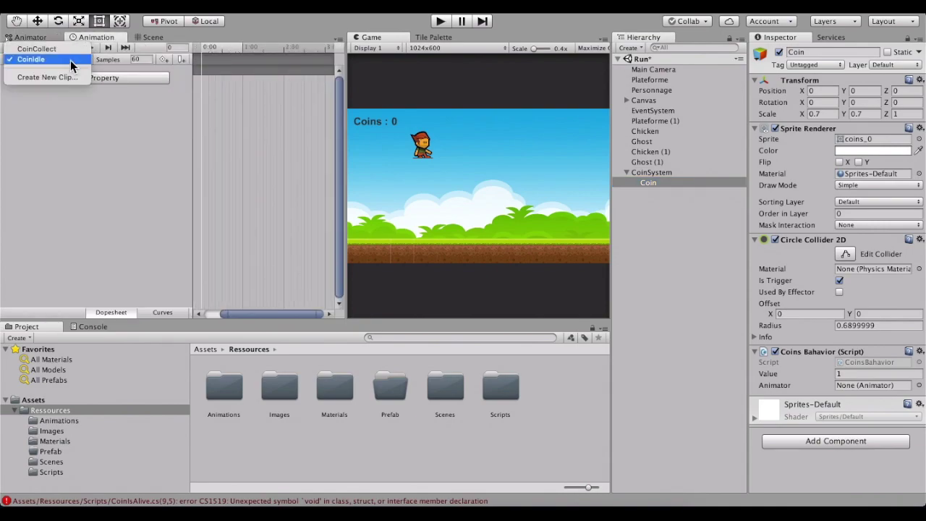
pyautogui.click(71, 60)
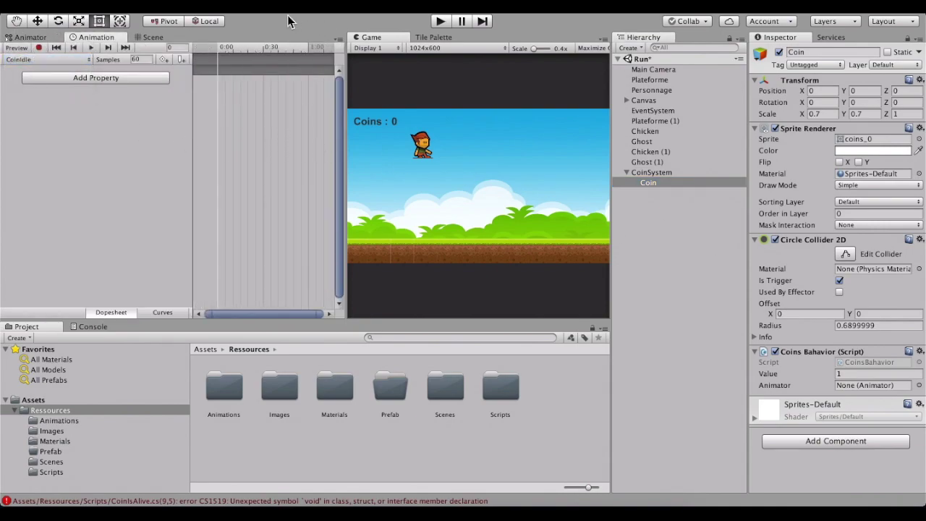
pyautogui.moveTo(147, 37); pyautogui.dragTo(306, 118)
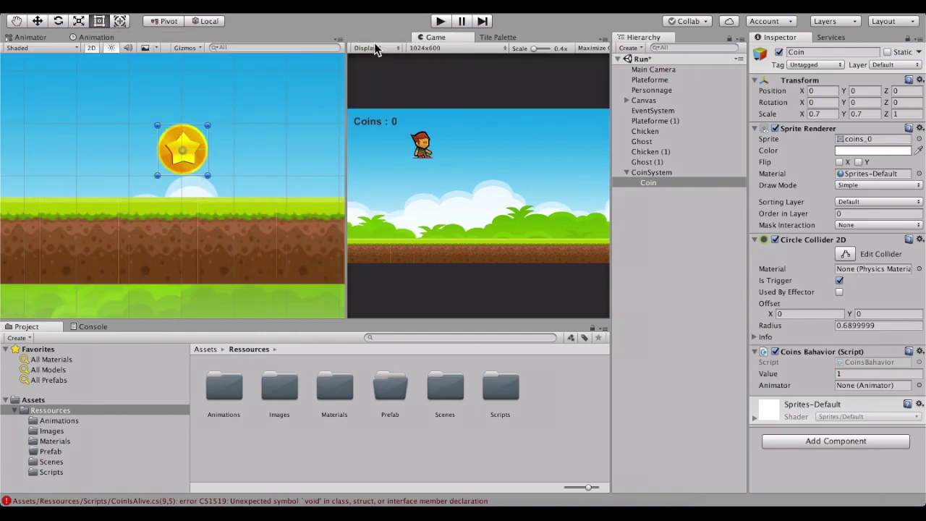
pyautogui.moveTo(307, 114); pyautogui.dragTo(374, 43)
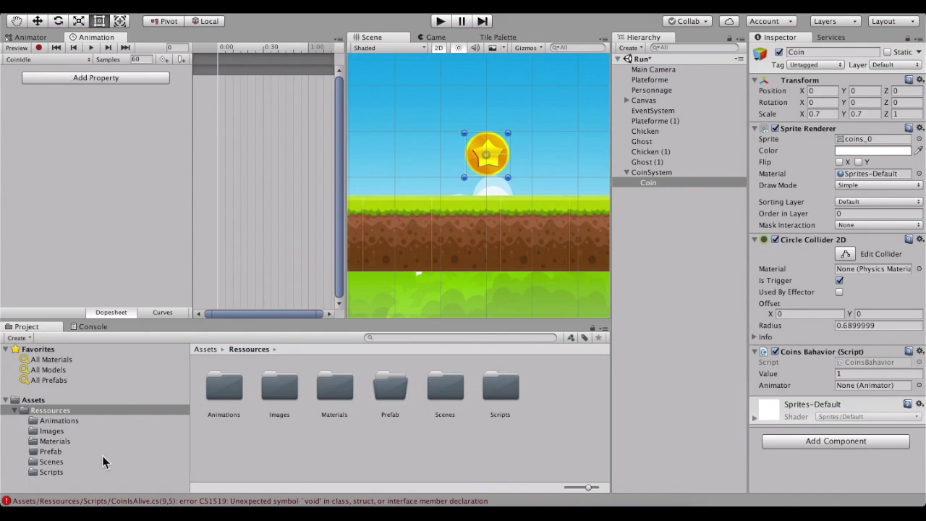
# Select the coins sprite sheet in the Images folder and open it in the Sprite Editor
pyautogui.click(54, 438)
pyautogui.click(53, 431)
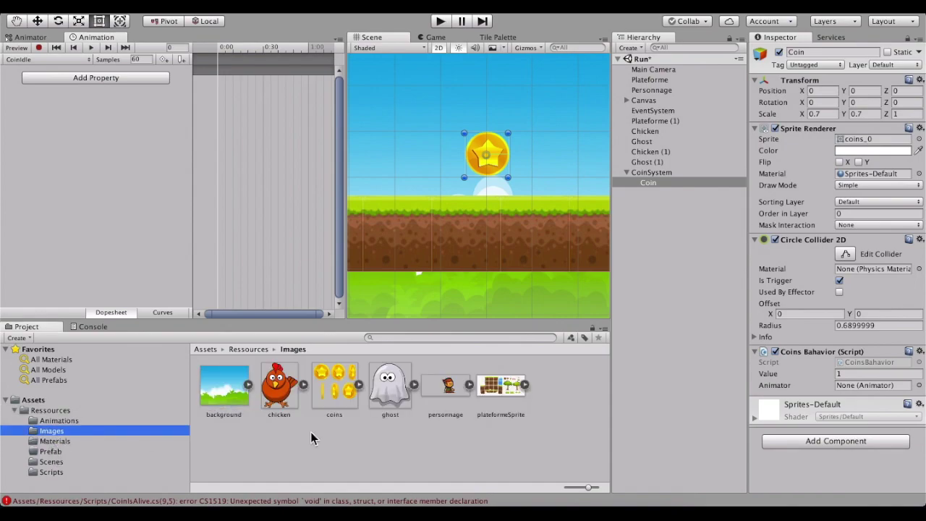
pyautogui.click(359, 385)
pyautogui.click(341, 386)
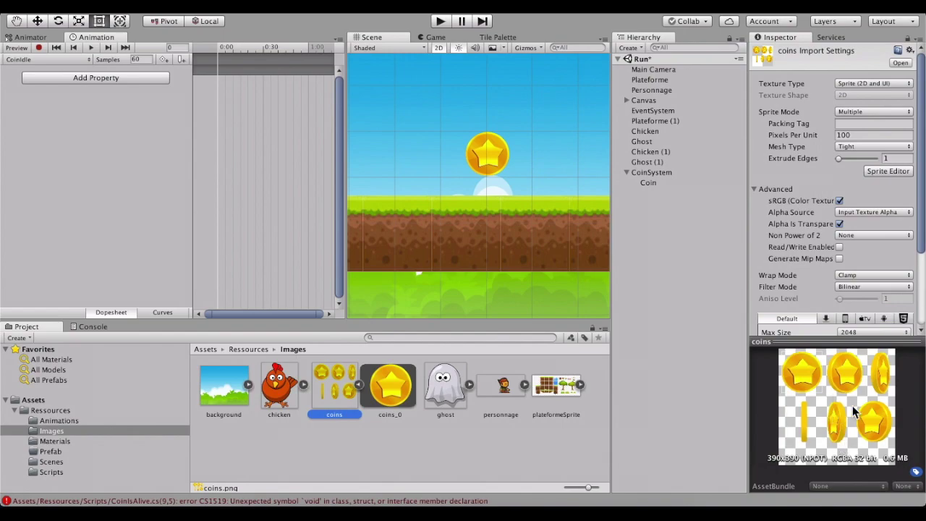
pyautogui.click(889, 171)
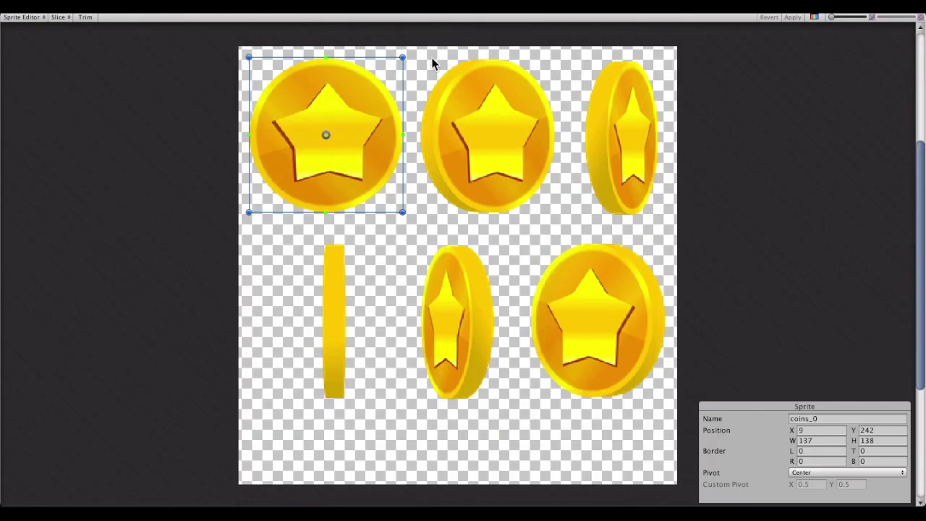
# Draw sprite rectangles around the second, third and thin edge-on coins
pyautogui.moveTo(421, 59); pyautogui.dragTo(556, 214)
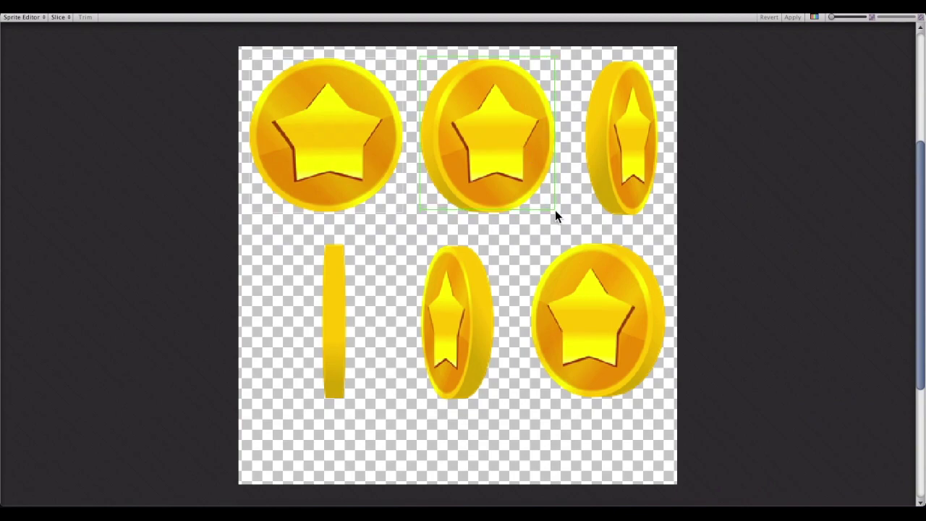
pyautogui.scroll(3, 557, 215)
pyautogui.scroll(2, 504, 115)
pyautogui.scroll(-3, 463, 201)
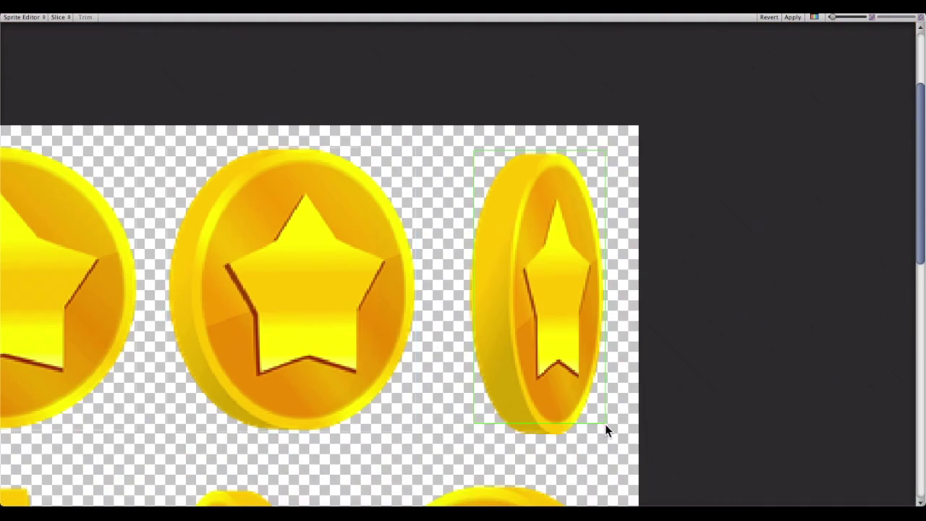
pyautogui.click(605, 424)
pyautogui.scroll(-5, 532, 85)
pyautogui.hscroll(-2, 532, 85)
pyautogui.moveTo(243, 217); pyautogui.dragTo(281, 499)
pyautogui.click(252, 385)
# Draw rectangles for the bottom coins, fit coins_5, and apply the slices
pyautogui.moveTo(557, 225); pyautogui.dragTo(417, 498)
pyautogui.moveTo(878, 216); pyautogui.dragTo(618, 498)
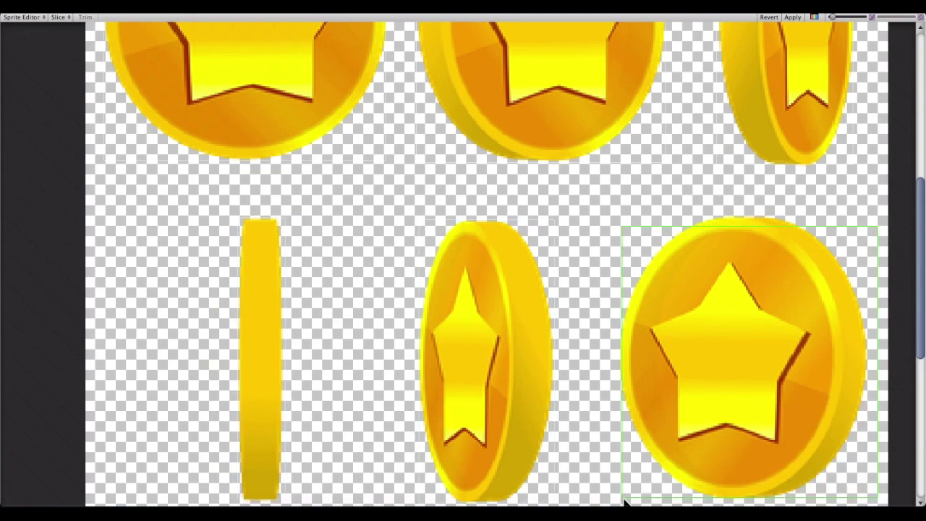
pyautogui.moveTo(878, 304); pyautogui.dragTo(869, 308)
pyautogui.scroll(3, 517, 181)
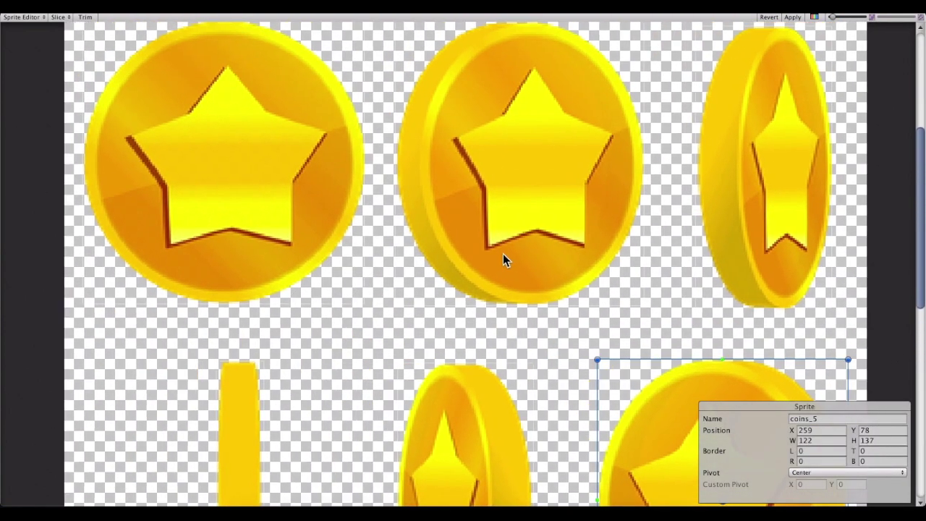
pyautogui.hscroll(3, 508, 255)
pyautogui.click(793, 18)
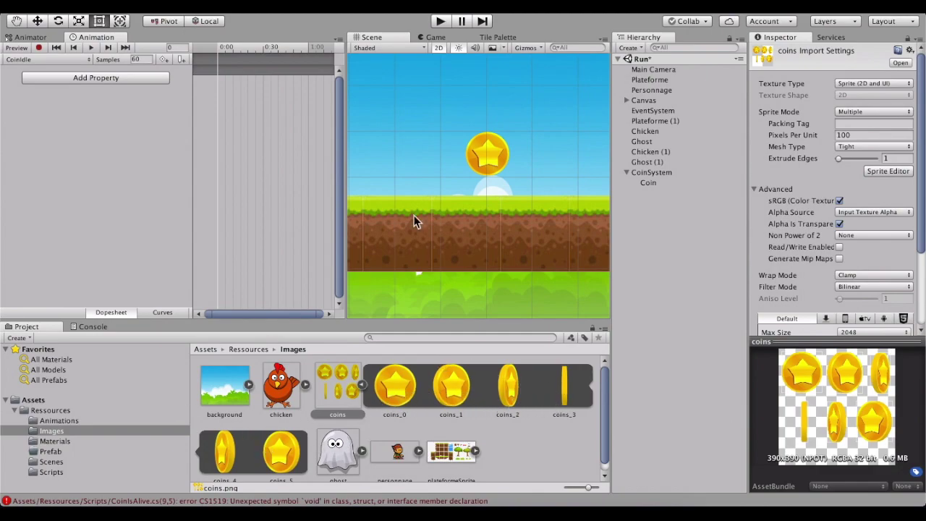
# Add the Sprite Renderer's Sprite property as a track in the Coin's CoinIdle clip
pyautogui.click(656, 181)
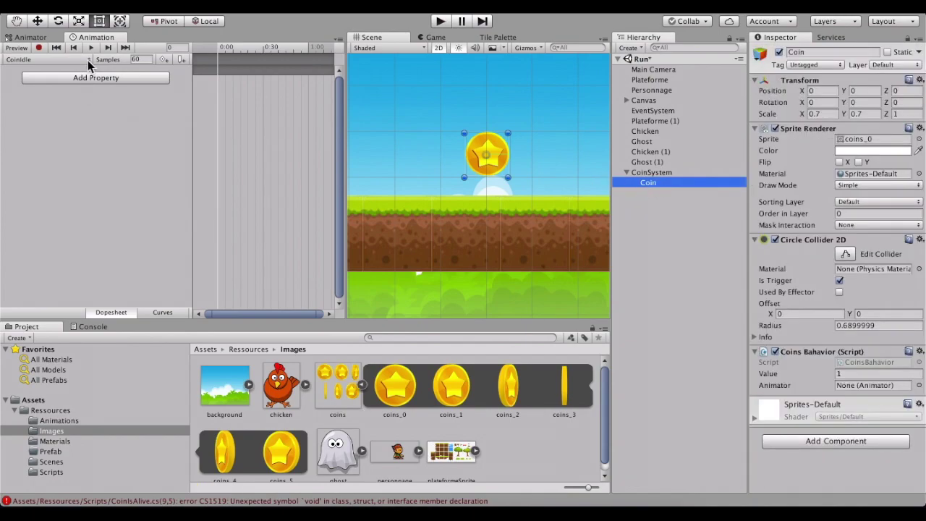
pyautogui.click(50, 58)
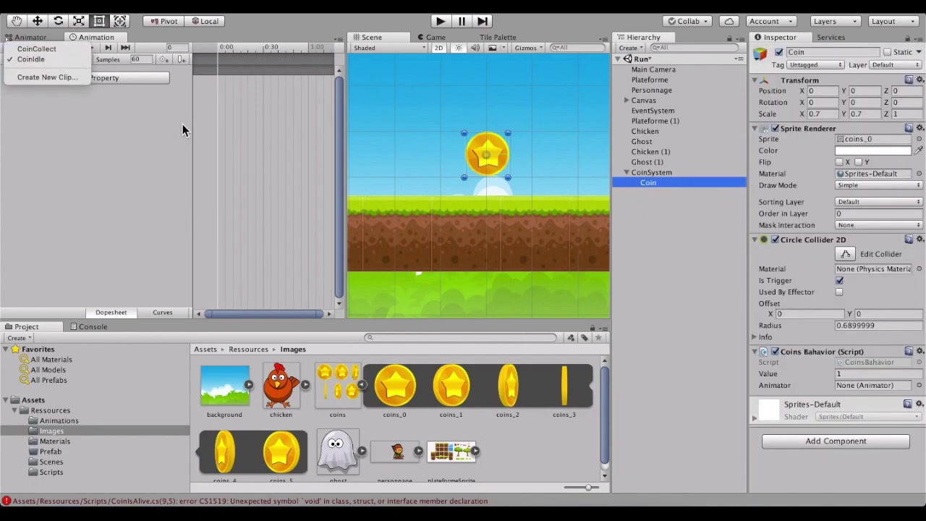
pyautogui.click(128, 88)
pyautogui.click(115, 80)
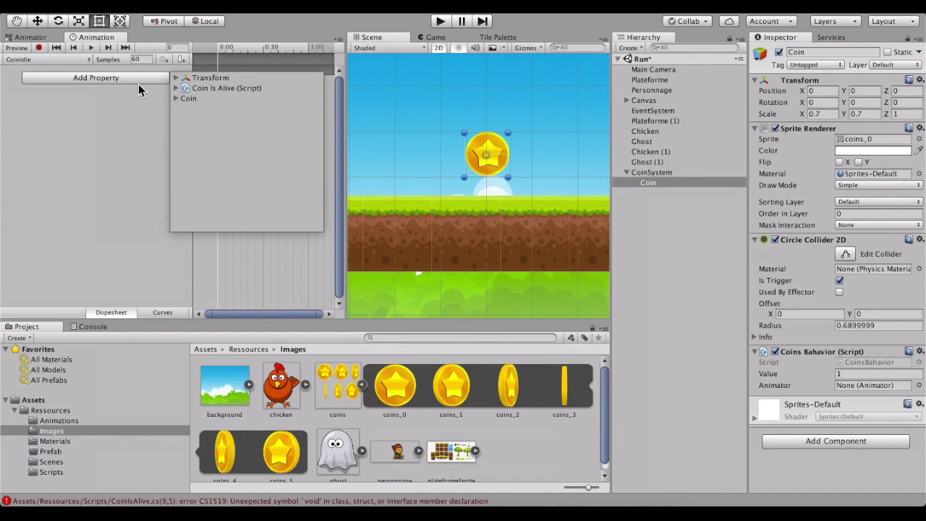
pyautogui.click(176, 99)
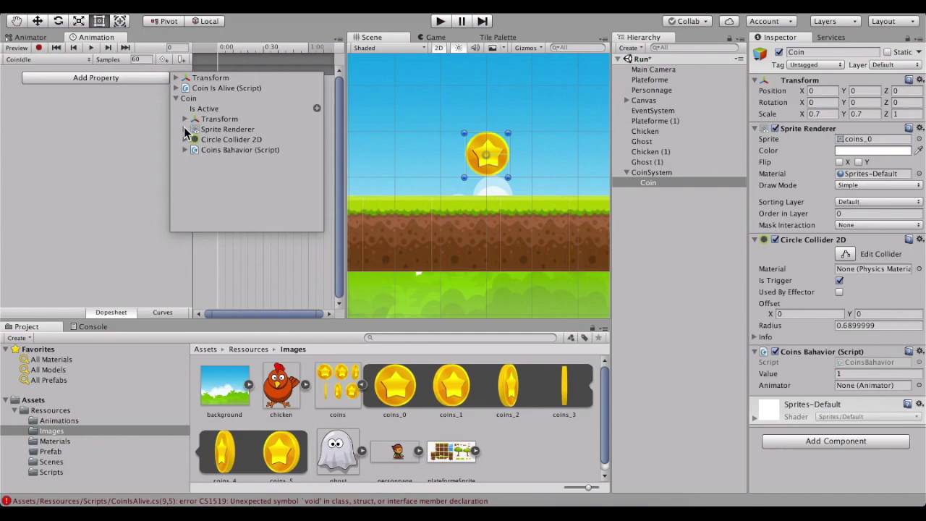
pyautogui.click(185, 129)
pyautogui.scroll(-2, 262, 152)
pyautogui.scroll(-5, 262, 152)
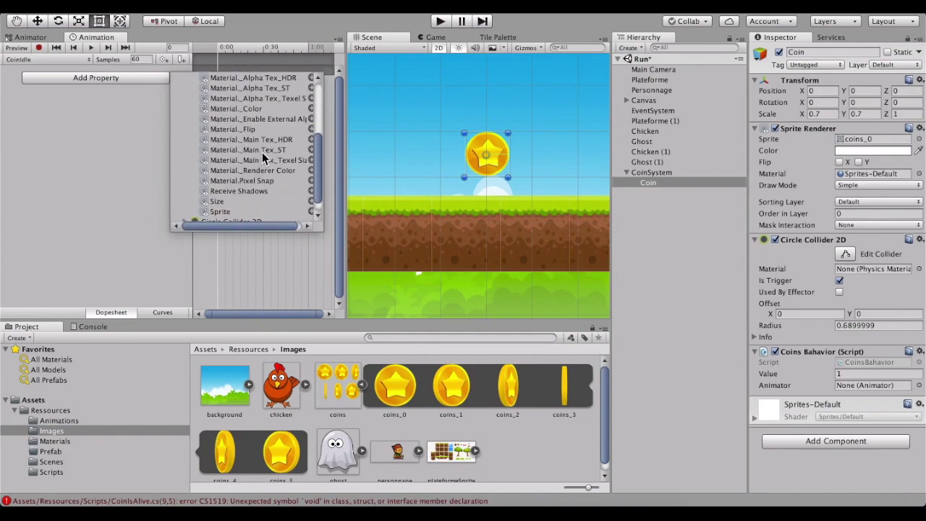
pyautogui.click(312, 211)
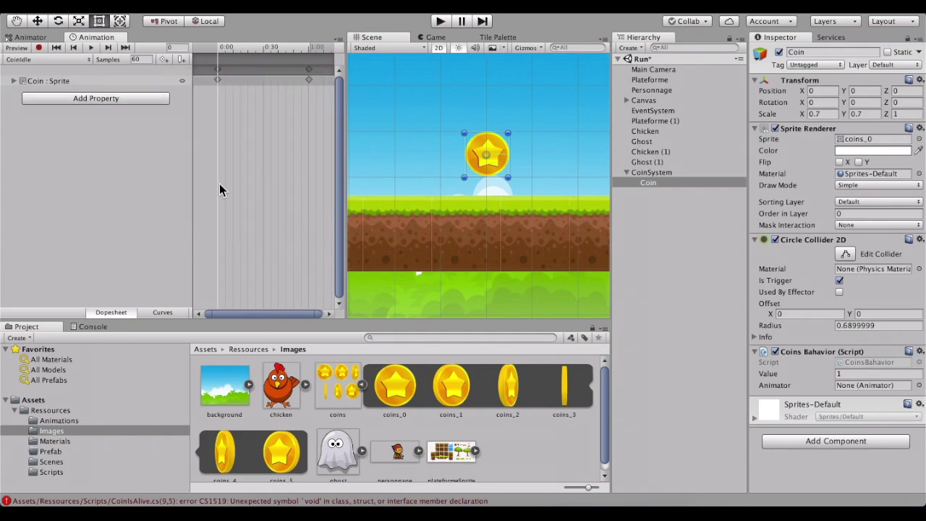
pyautogui.click(217, 70)
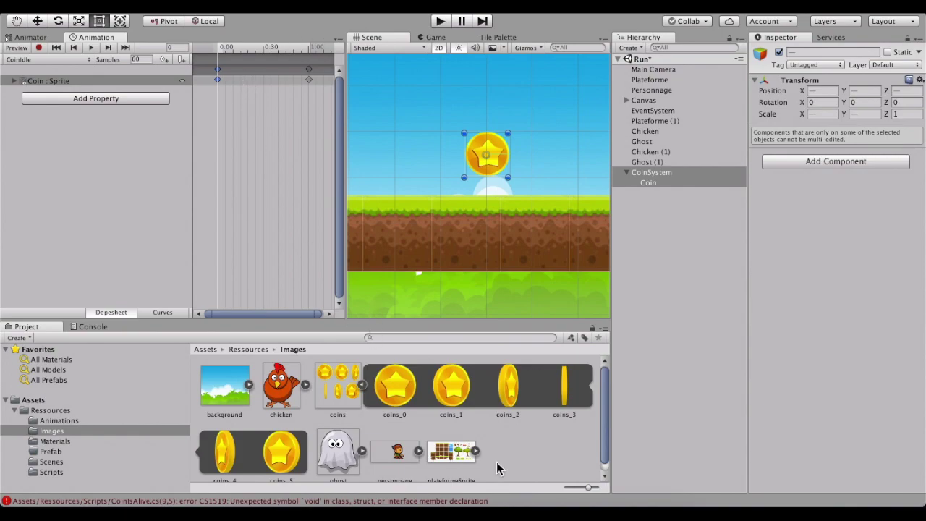
# Key coins_1 near 0:10 and coins_2 as the next sprite keyframe in CoinIdle
pyautogui.moveTo(451, 383); pyautogui.dragTo(249, 76)
pyautogui.moveTo(249, 76); pyautogui.dragTo(233, 81)
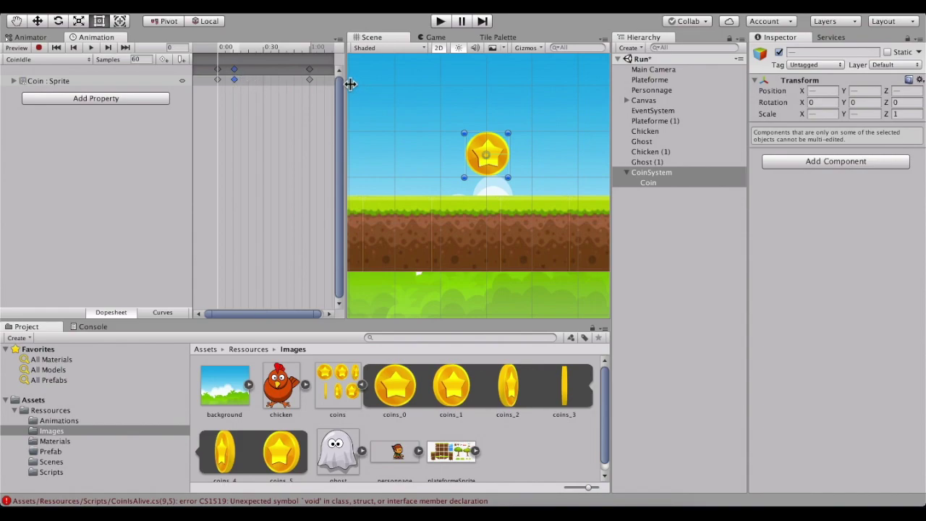
pyautogui.moveTo(350, 84); pyautogui.dragTo(366, 84)
pyautogui.scroll(5, 269, 74)
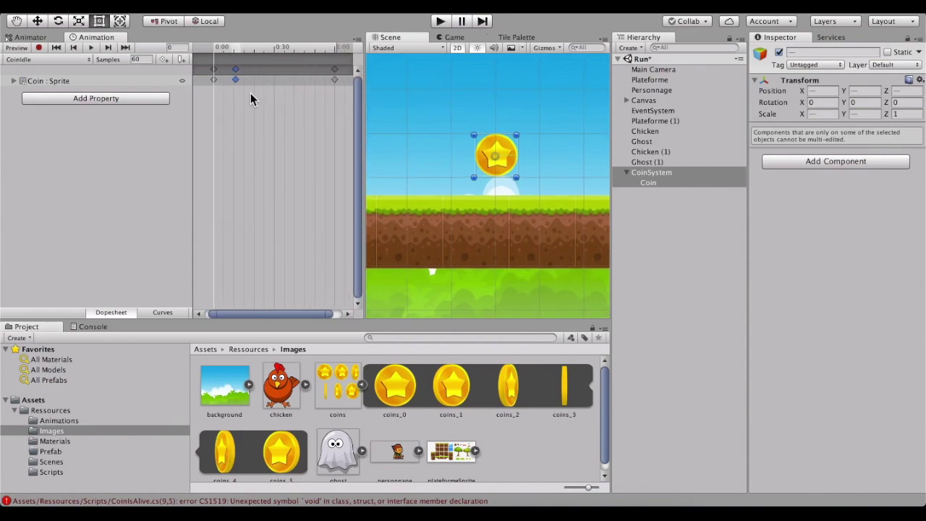
pyautogui.scroll(3, 240, 96)
pyautogui.moveTo(249, 314); pyautogui.dragTo(233, 314)
pyautogui.click(309, 77)
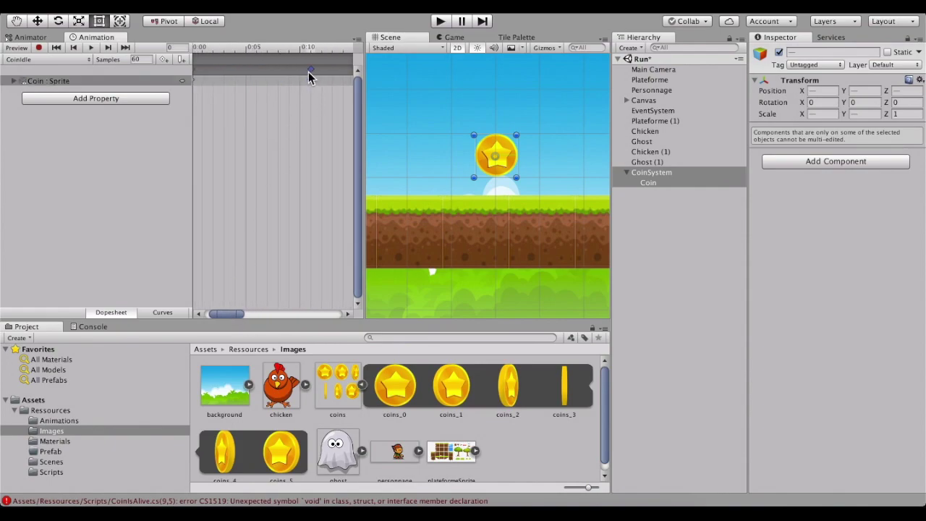
pyautogui.moveTo(236, 315); pyautogui.dragTo(255, 314)
pyautogui.moveTo(506, 389); pyautogui.dragTo(300, 73)
pyautogui.moveTo(244, 314); pyautogui.dragTo(264, 318)
# Add coins_3 (near 0:30), coins_4 (near 0:40) and coins_5 keyframes, then expand the Sprite row
pyautogui.moveTo(571, 389); pyautogui.dragTo(298, 106)
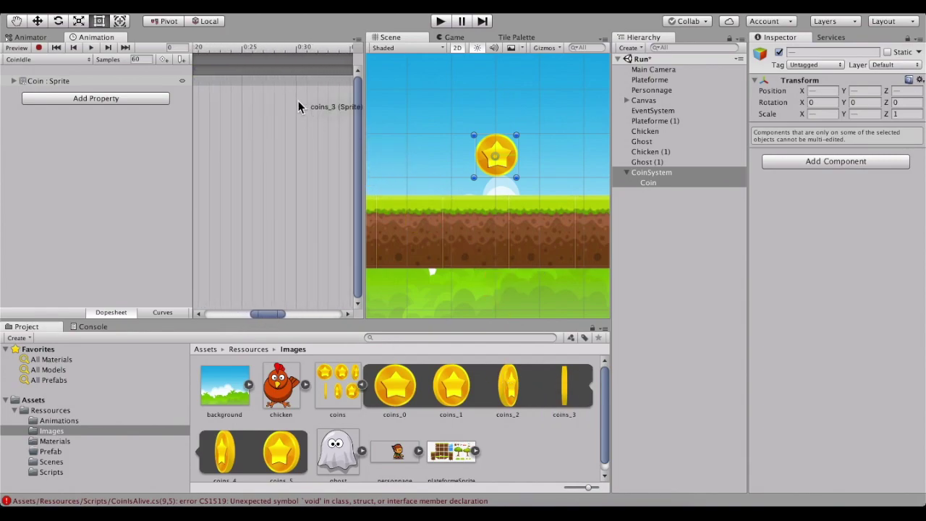
pyautogui.moveTo(298, 107); pyautogui.dragTo(299, 73)
pyautogui.moveTo(273, 315); pyautogui.dragTo(294, 316)
pyautogui.scroll(-1, 232, 471)
pyautogui.moveTo(225, 444); pyautogui.dragTo(287, 76)
pyautogui.moveTo(284, 315); pyautogui.dragTo(310, 316)
pyautogui.moveTo(281, 443)
pyautogui.mouseDown()
pyautogui.moveTo(265, 81)
pyautogui.moveTo(279, 73)
pyautogui.mouseUp()
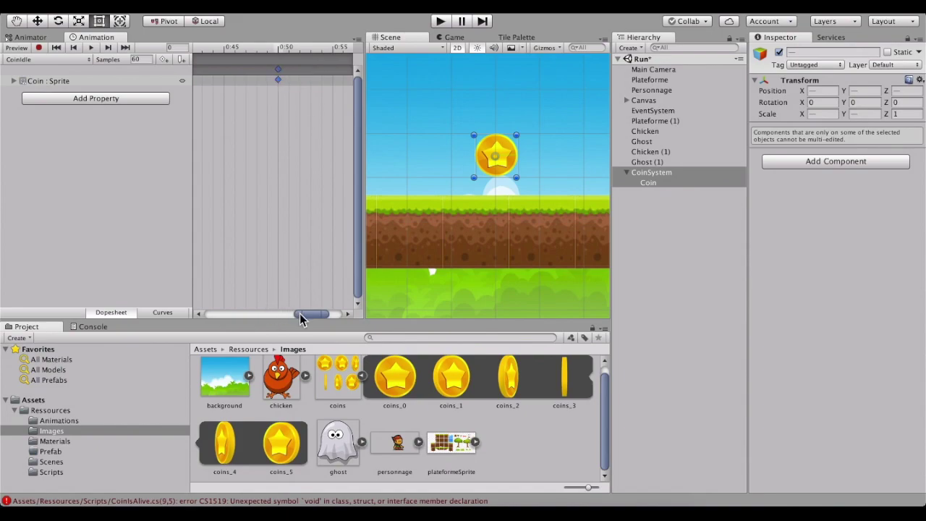
pyautogui.moveTo(300, 316); pyautogui.dragTo(312, 316)
pyautogui.click(317, 70)
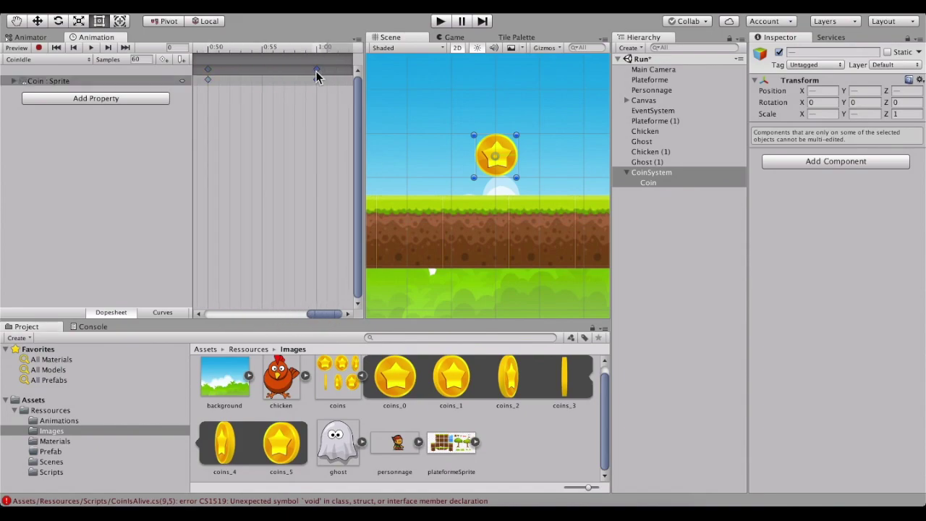
pyautogui.click(14, 82)
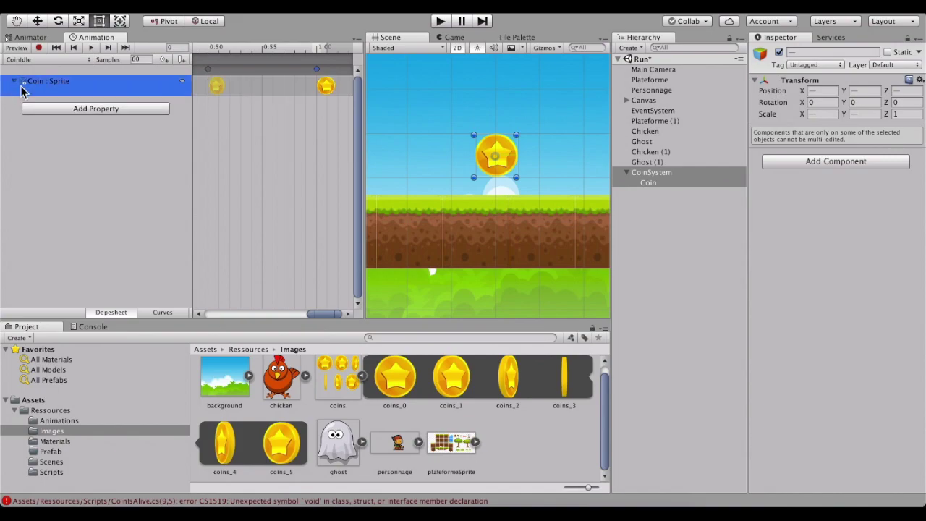
pyautogui.moveTo(311, 314); pyautogui.dragTo(204, 314)
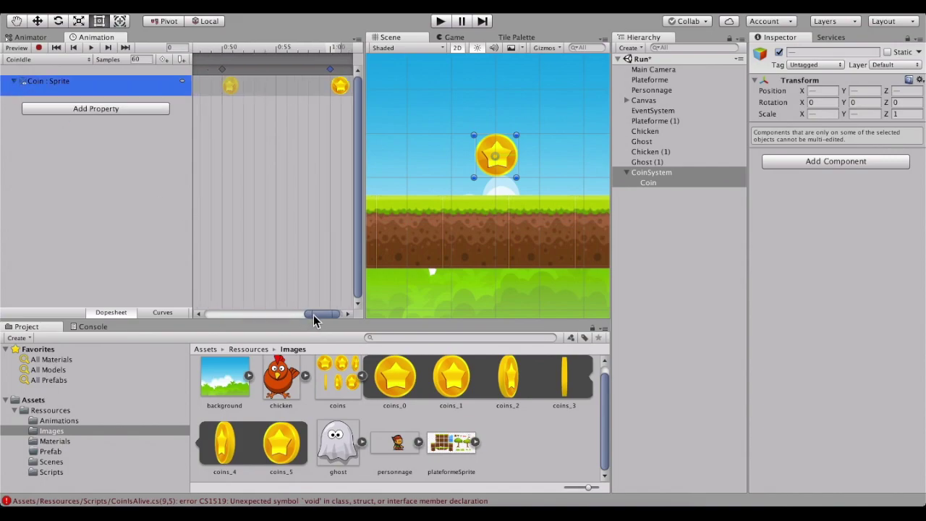
# Preview the coin spin and raise the CoinIdle clip's sample rate from 60 to 150
pyautogui.click(90, 47)
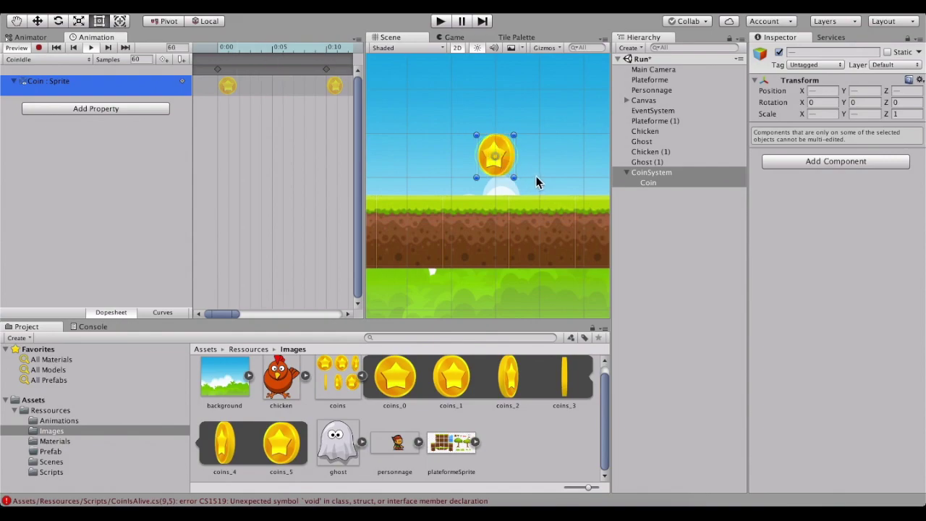
pyautogui.click(139, 59)
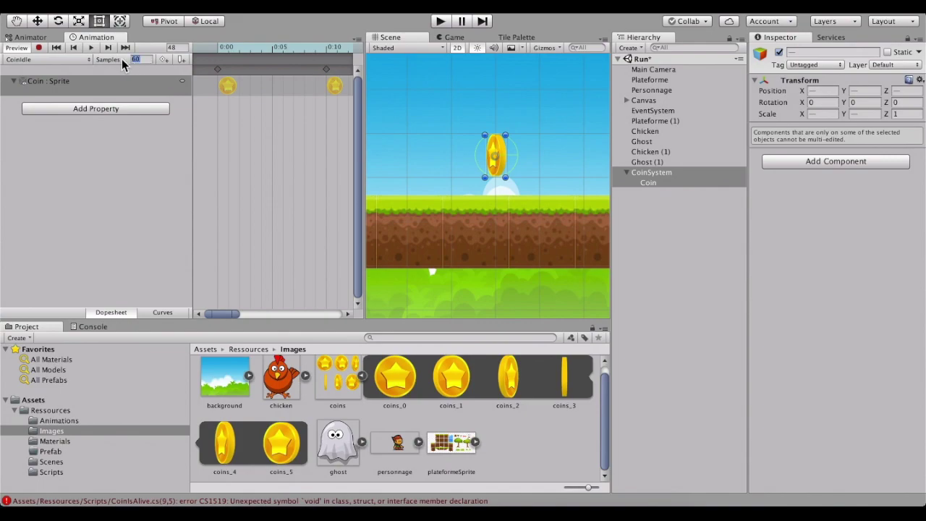
pyautogui.write('1')
pyautogui.click(91, 47)
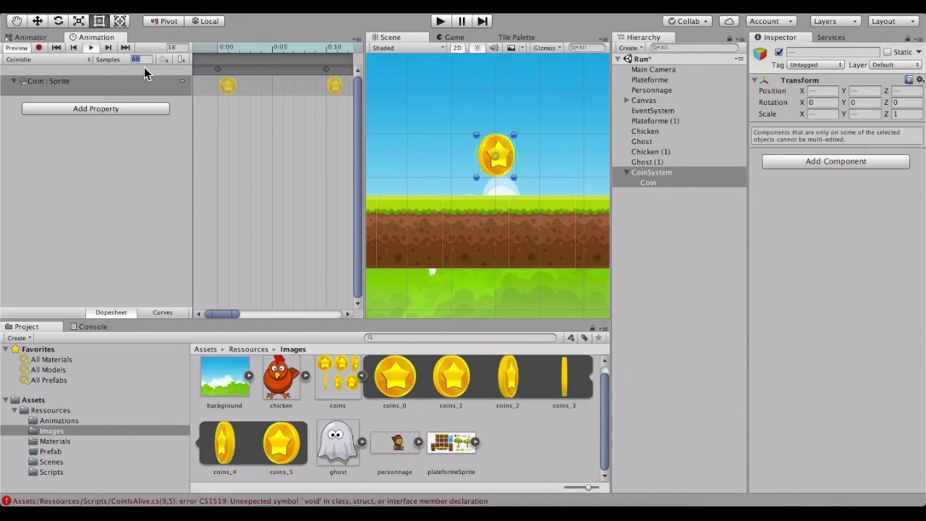
pyautogui.press('Escape')
pyautogui.press('BackSpace')
pyautogui.write('6')
pyautogui.press('Return')
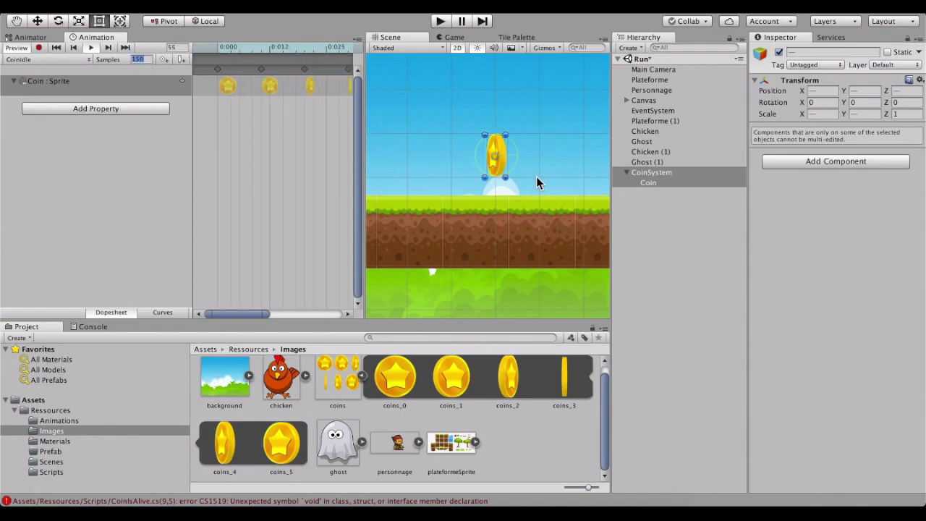
pyautogui.scroll(-3, 536, 181)
pyautogui.moveTo(501, 191)
pyautogui.mouseDown(button='middle')
pyautogui.moveTo(484, 243)
pyautogui.moveTo(465, 247)
pyautogui.mouseUp(button='middle')
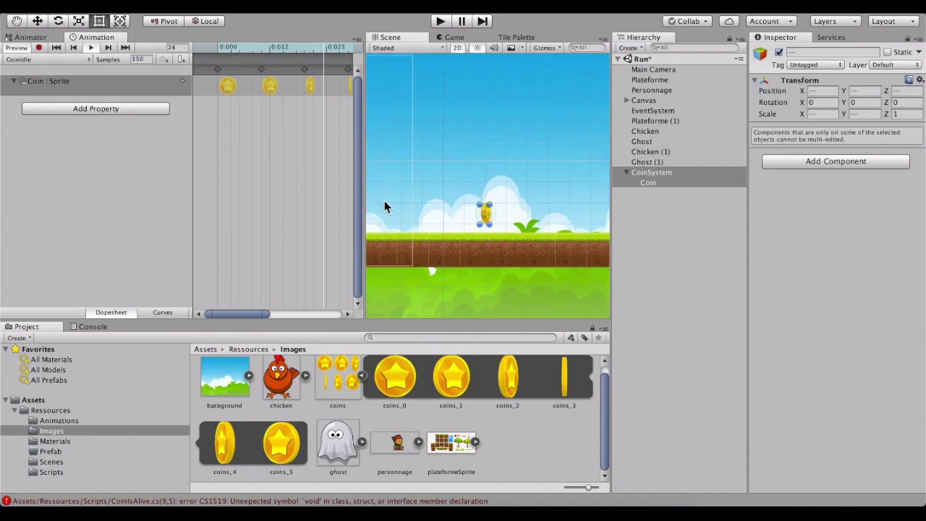
pyautogui.scroll(3, 511, 232)
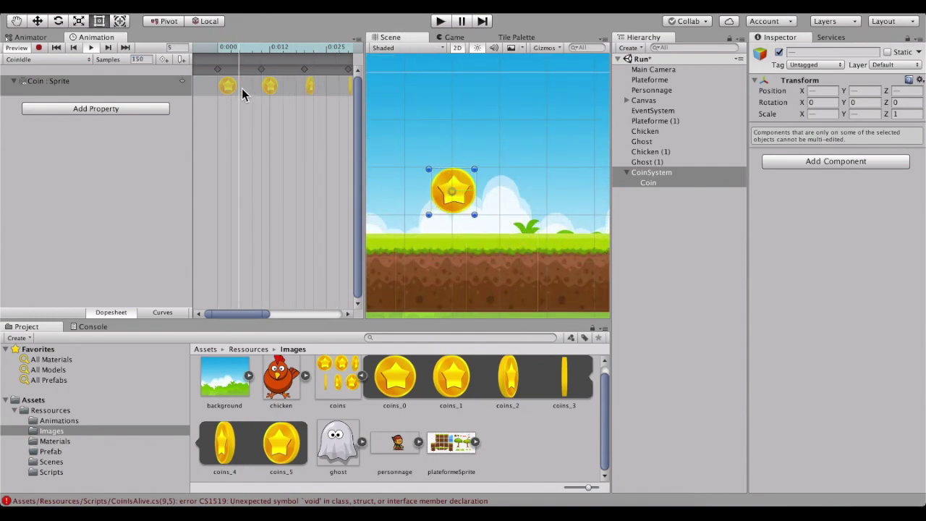
pyautogui.scroll(-3, 288, 91)
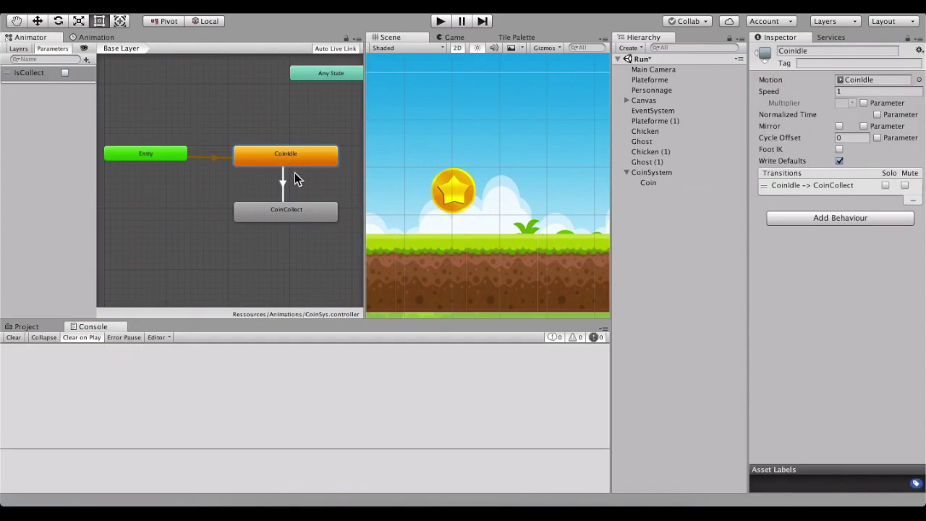
# Tick Loop Time on the CoinIdle clip in Assets/Ressources/Animations and enter Play mode
pyautogui.click(13, 328)
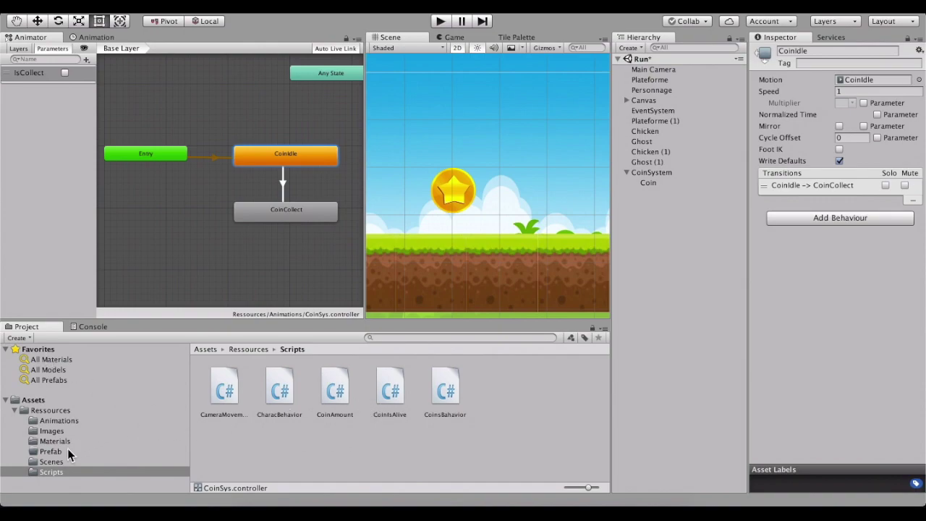
pyautogui.click(60, 431)
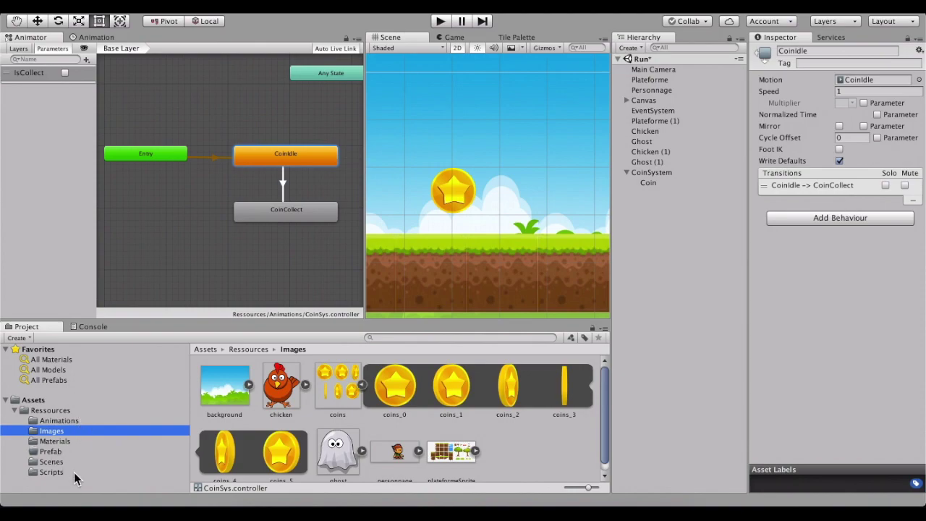
pyautogui.click(74, 421)
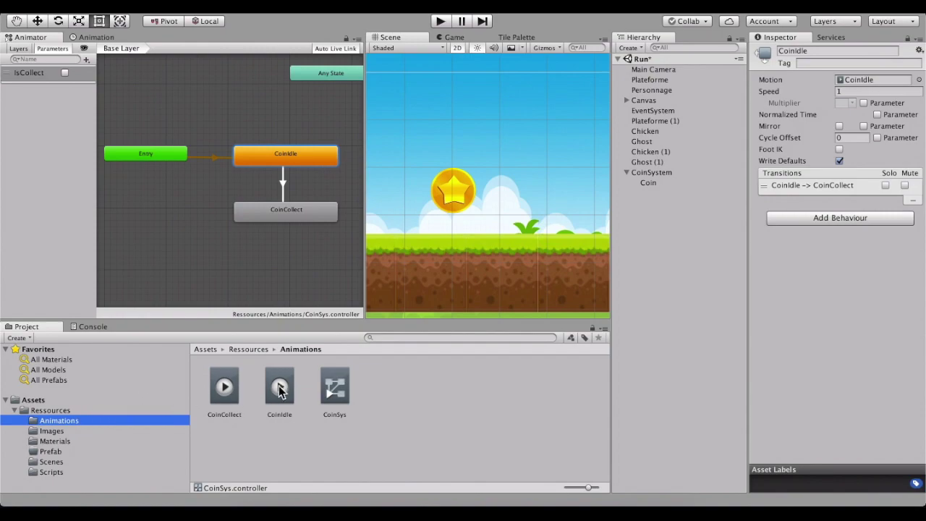
pyautogui.click(283, 388)
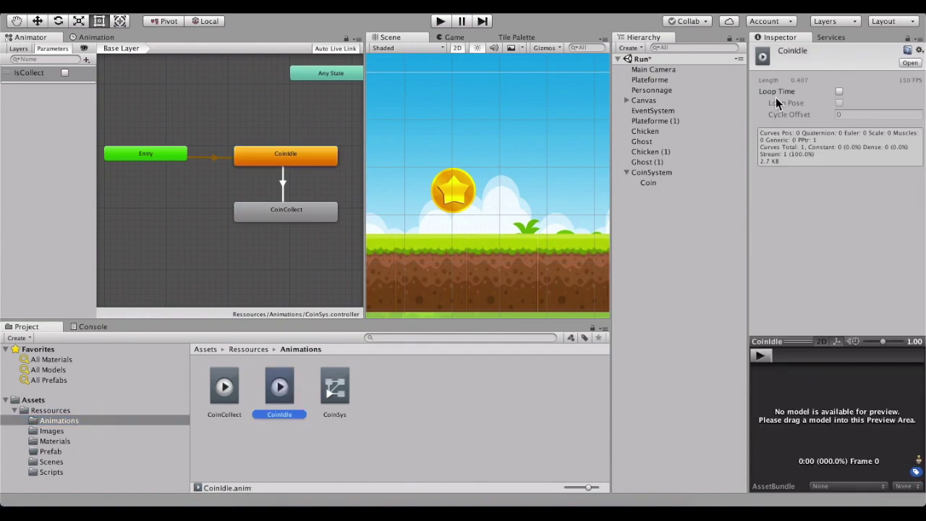
pyautogui.click(840, 93)
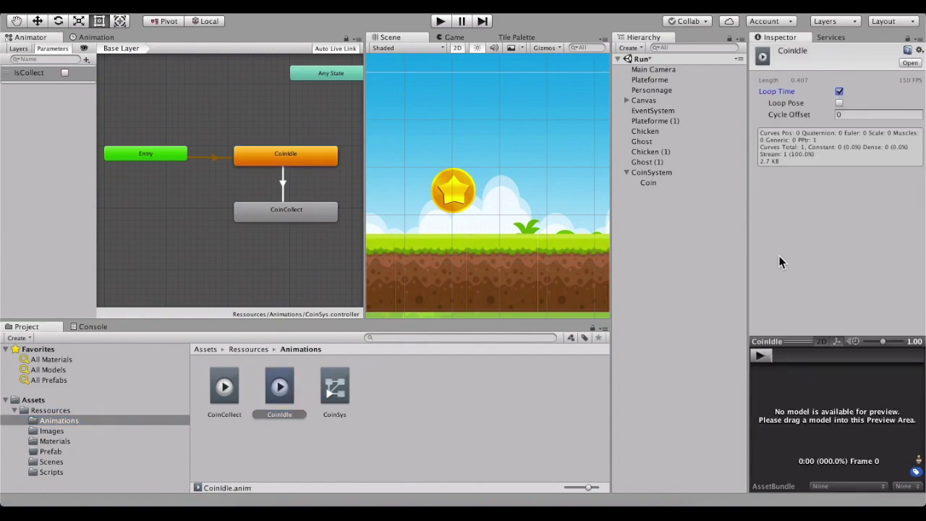
pyautogui.click(868, 115)
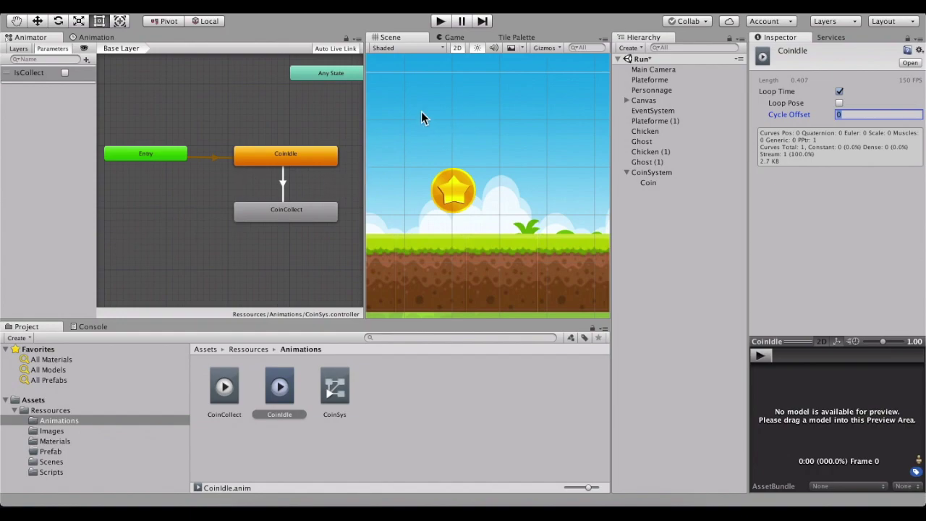
pyautogui.click(441, 22)
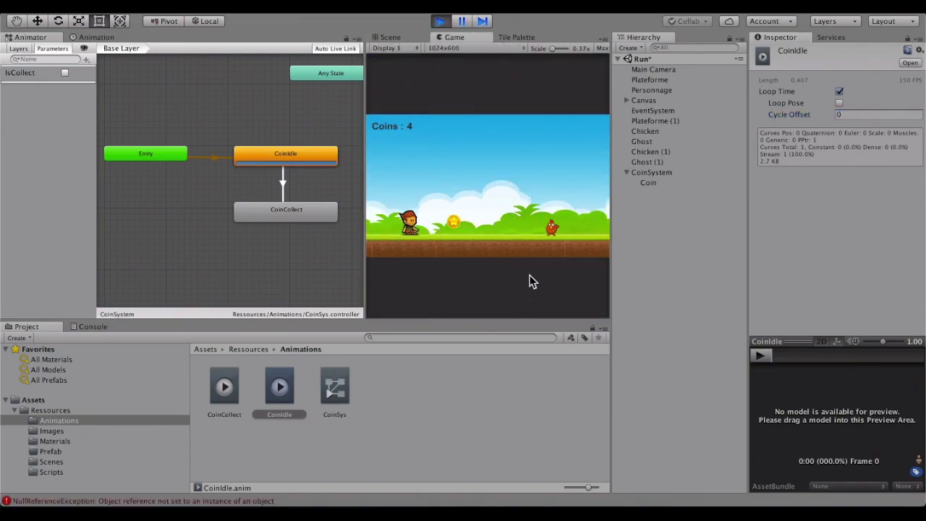
# Stop the game and review the CoinIdle and CoinCollect states and their IsCollect transition
pyautogui.click(441, 22)
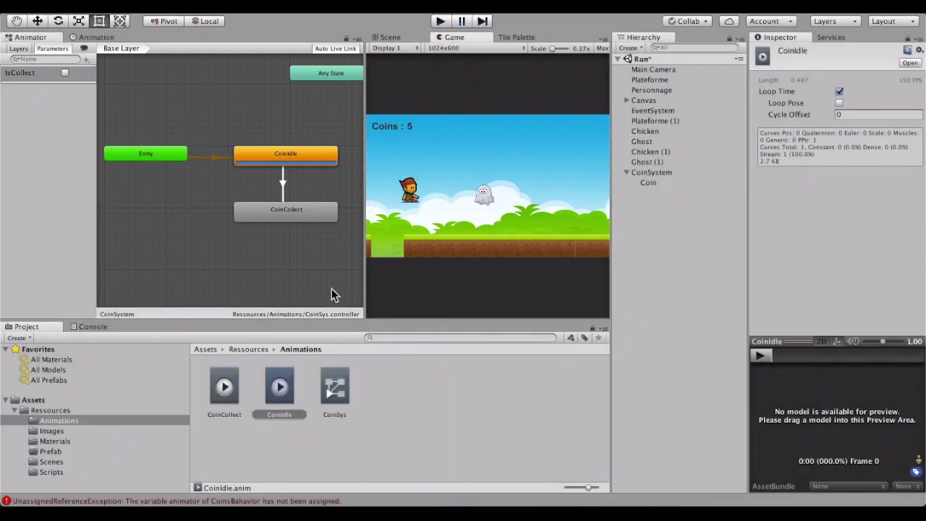
pyautogui.click(298, 158)
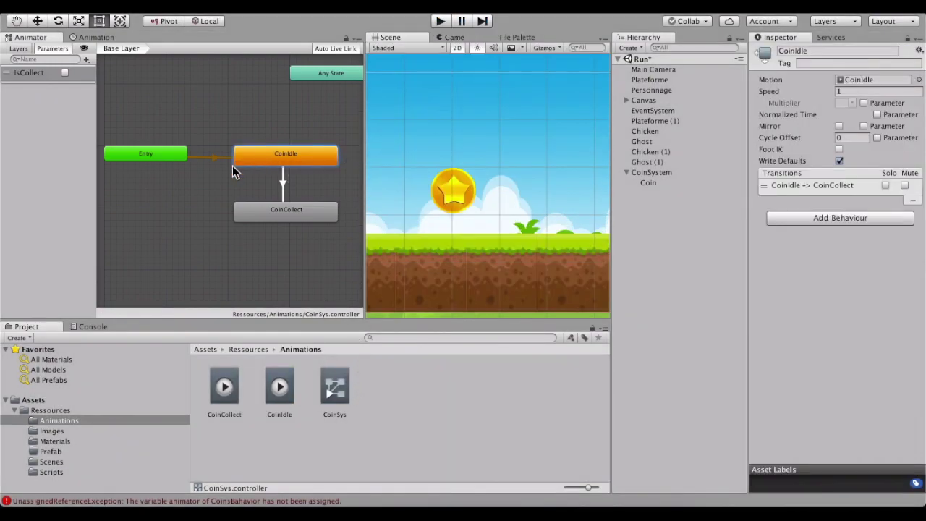
pyautogui.click(287, 190)
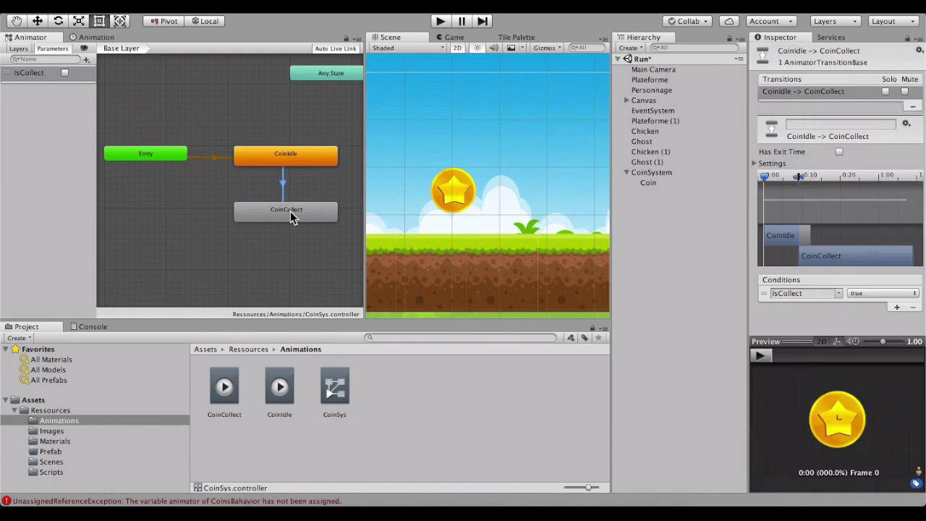
pyautogui.click(291, 211)
pyautogui.click(284, 186)
pyautogui.click(764, 293)
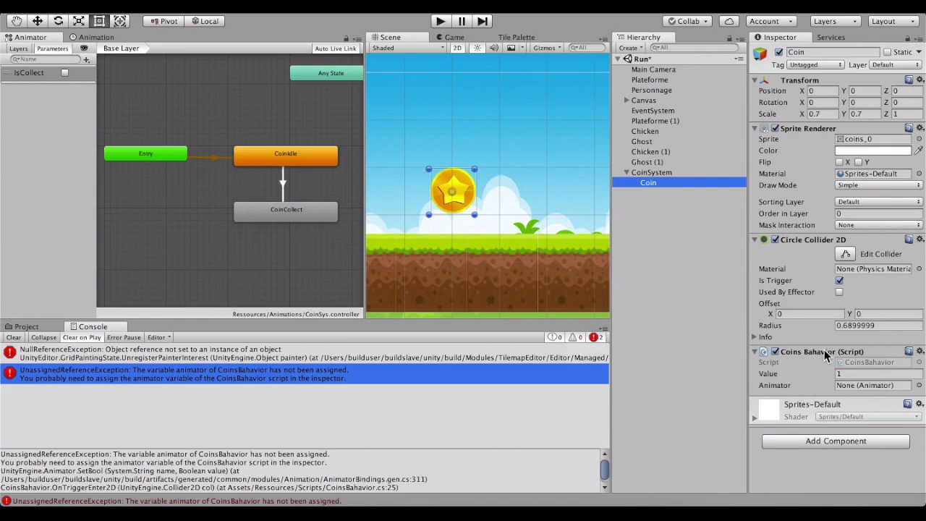
# Assign CoinSystem as the Animator on the Coin's Coins Behavior script
pyautogui.click(920, 385)
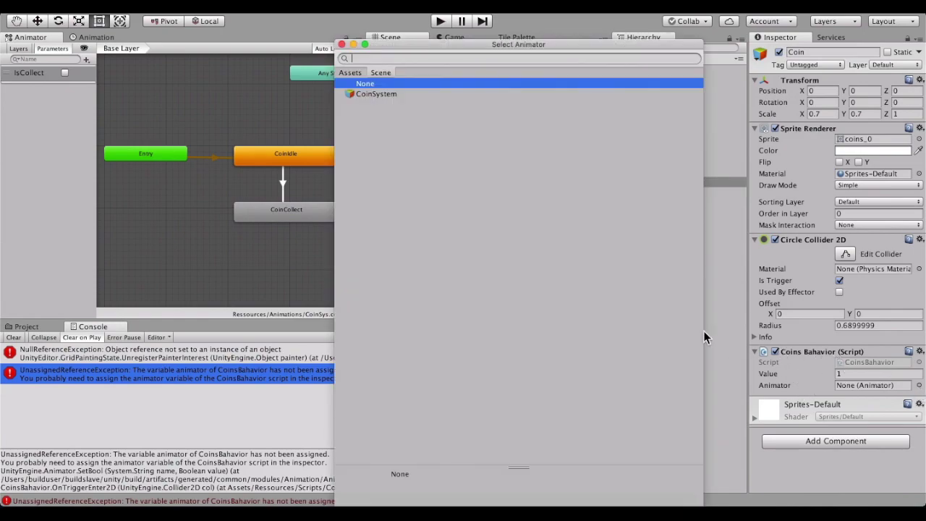
pyautogui.doubleClick(370, 99)
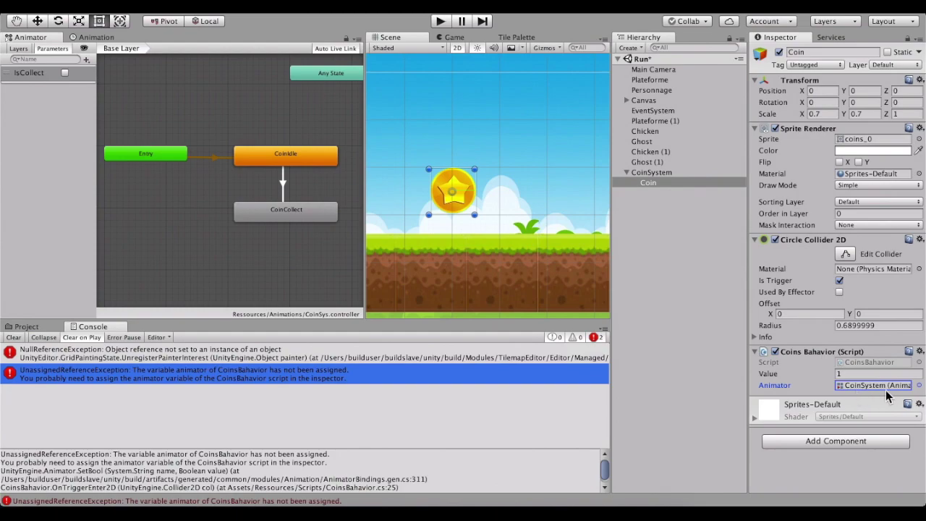
pyautogui.click(630, 226)
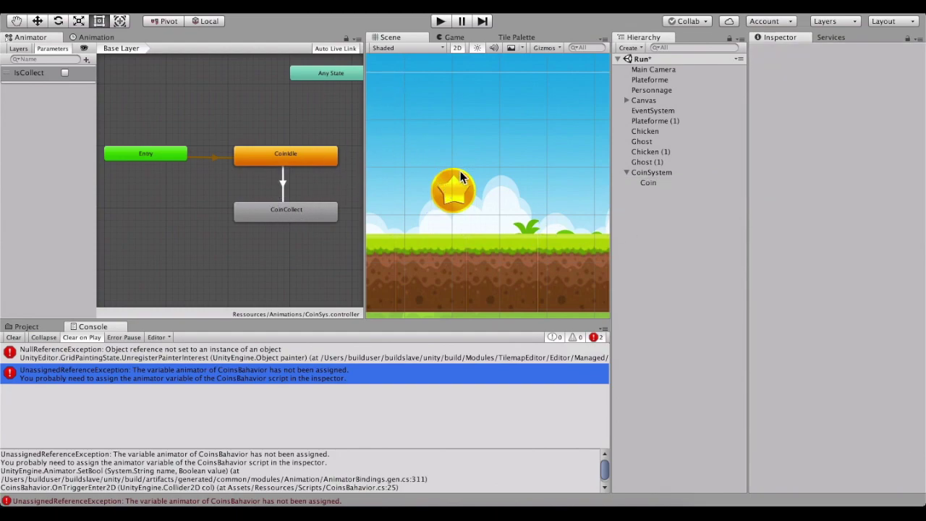
pyautogui.click(295, 211)
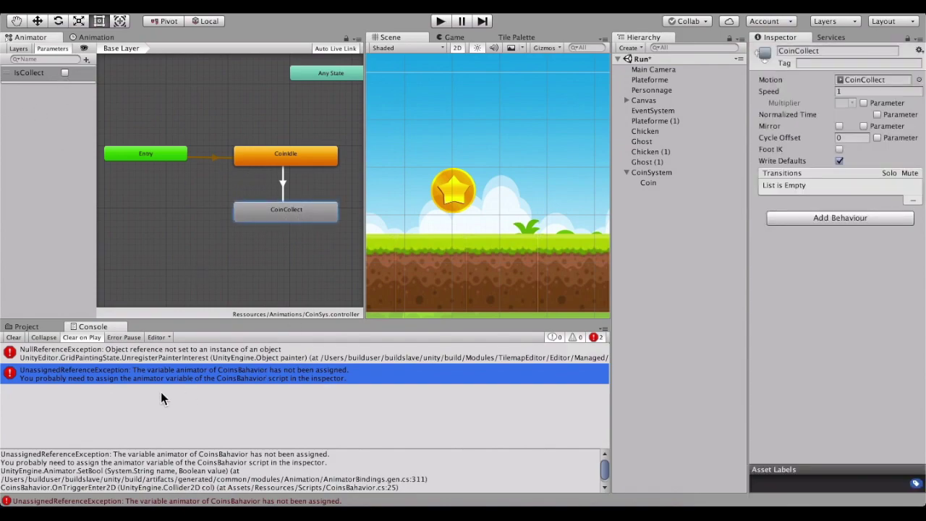
# Add the Coin's Transform Position property to the CoinCollect clip in the Animation window
pyautogui.click(33, 328)
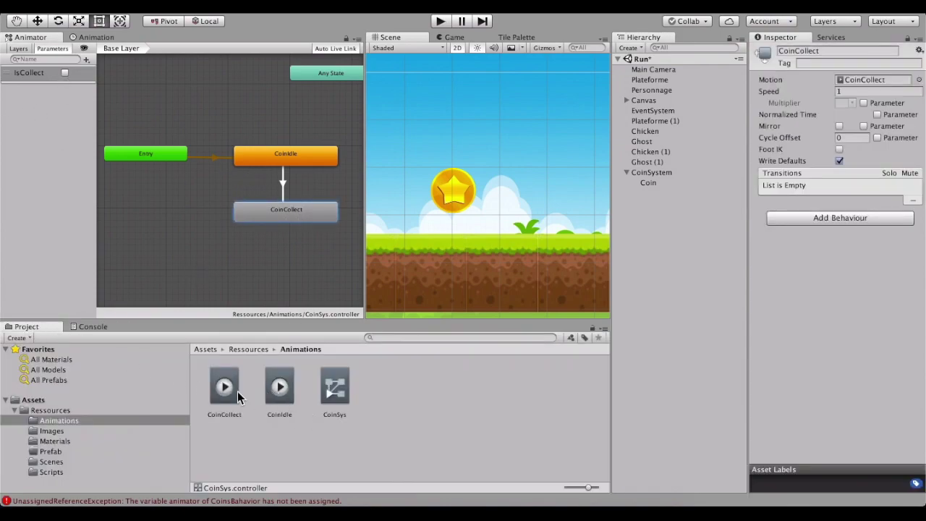
pyautogui.click(90, 37)
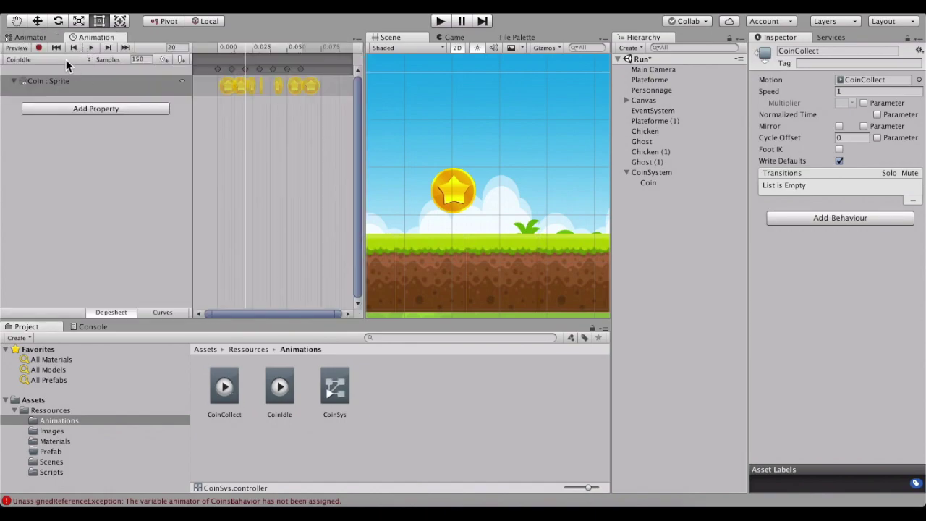
pyautogui.click(65, 59)
pyautogui.click(68, 49)
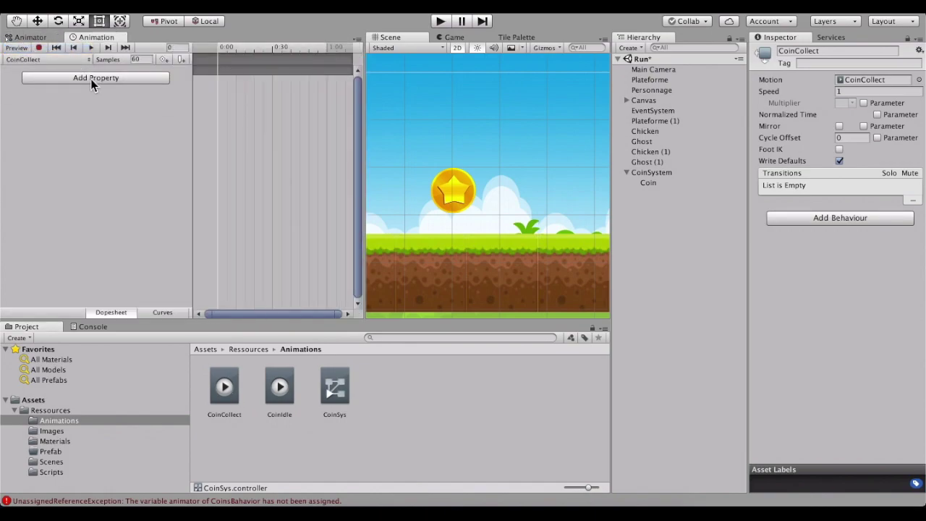
pyautogui.click(98, 78)
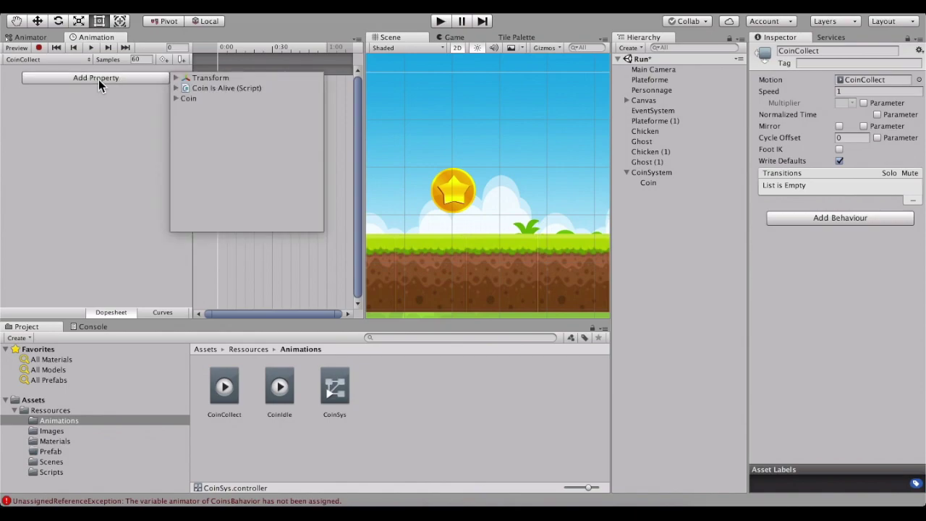
pyautogui.click(179, 80)
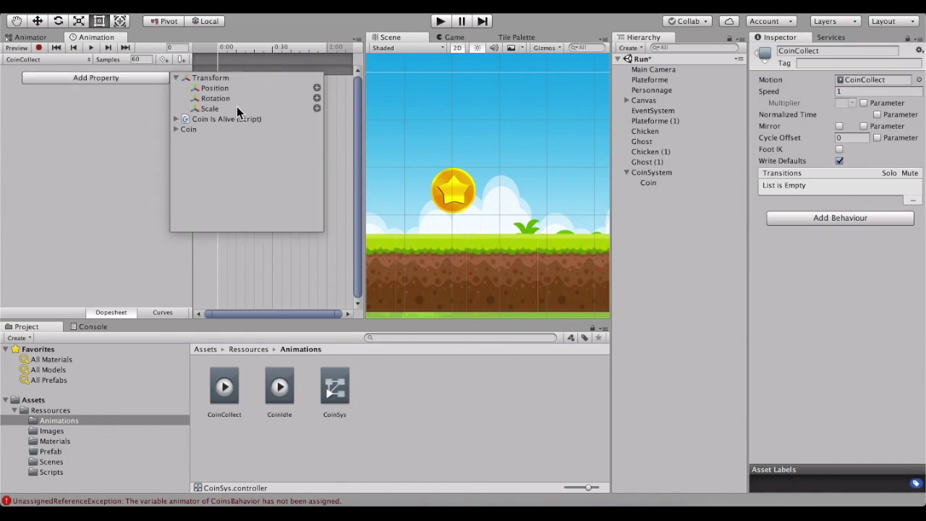
pyautogui.click(178, 80)
pyautogui.click(177, 100)
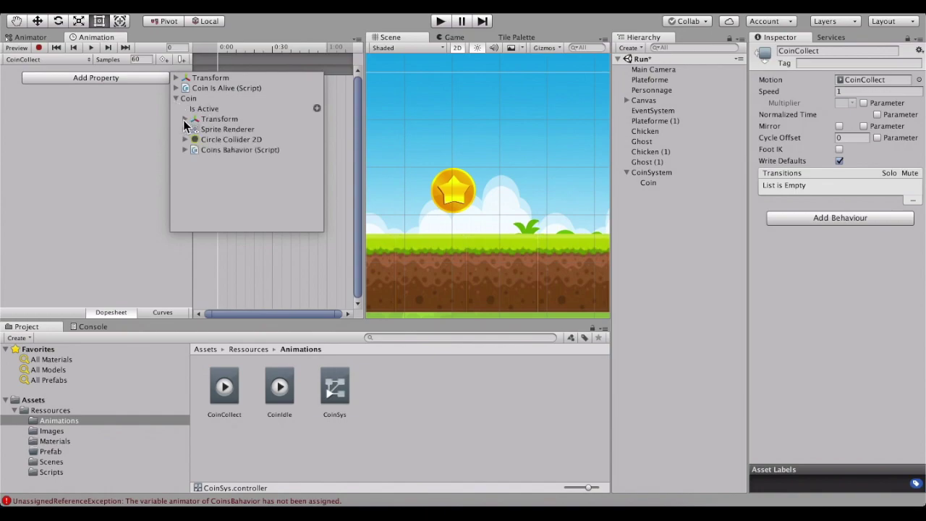
pyautogui.click(185, 120)
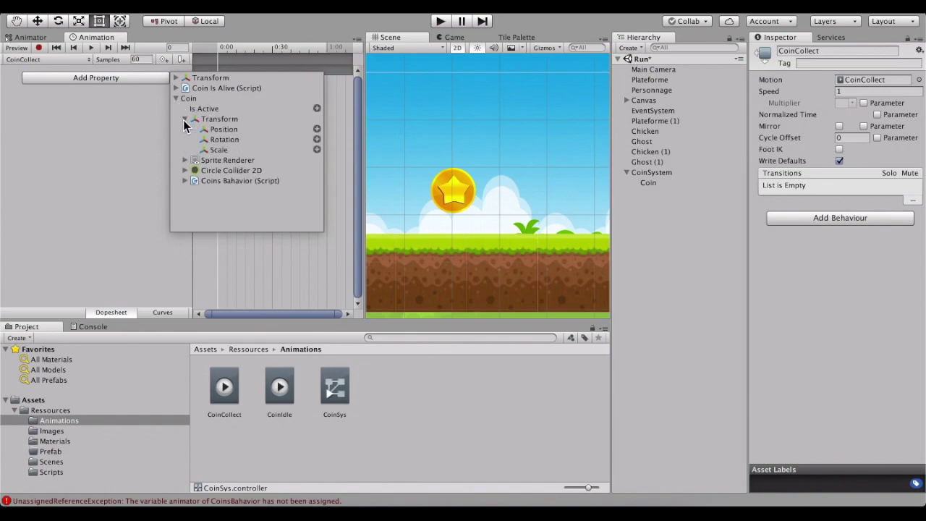
pyautogui.click(317, 129)
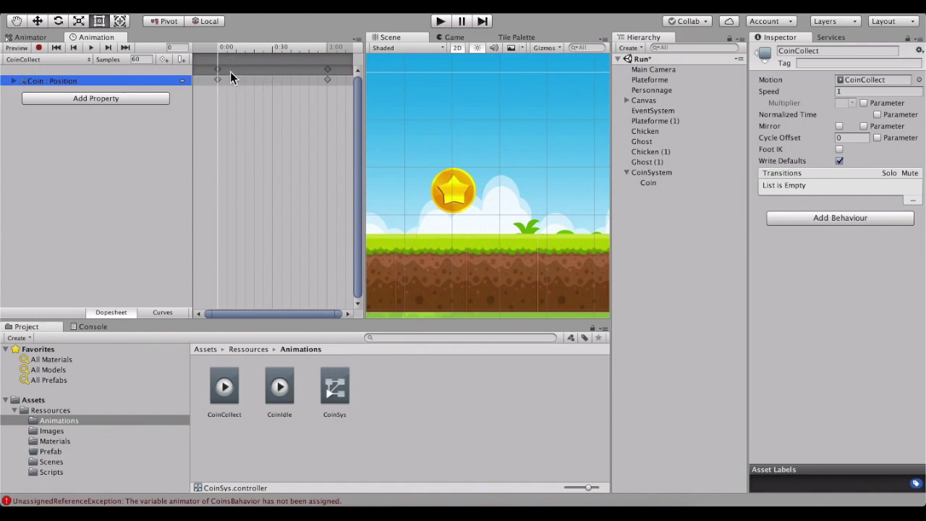
# Set Position.y to 2 at the one-second keyframe and preview the rising coin
pyautogui.click(14, 81)
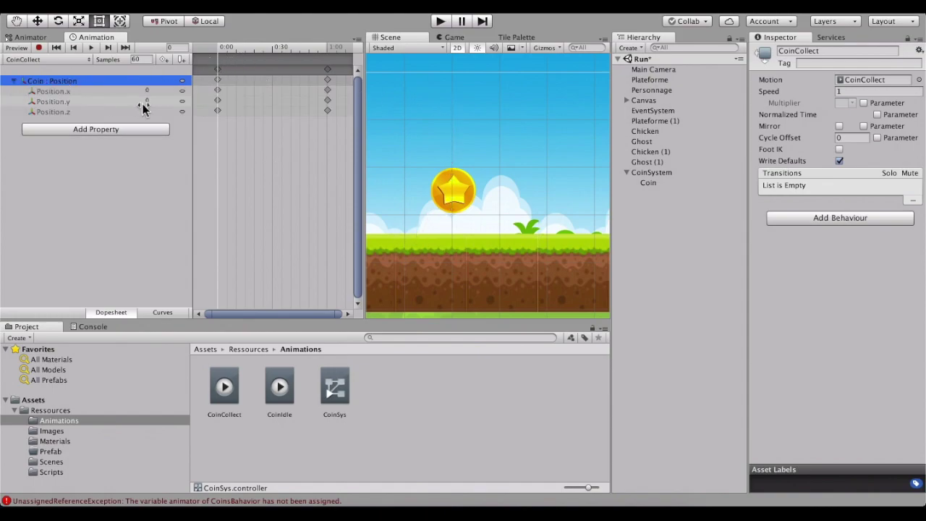
pyautogui.click(327, 47)
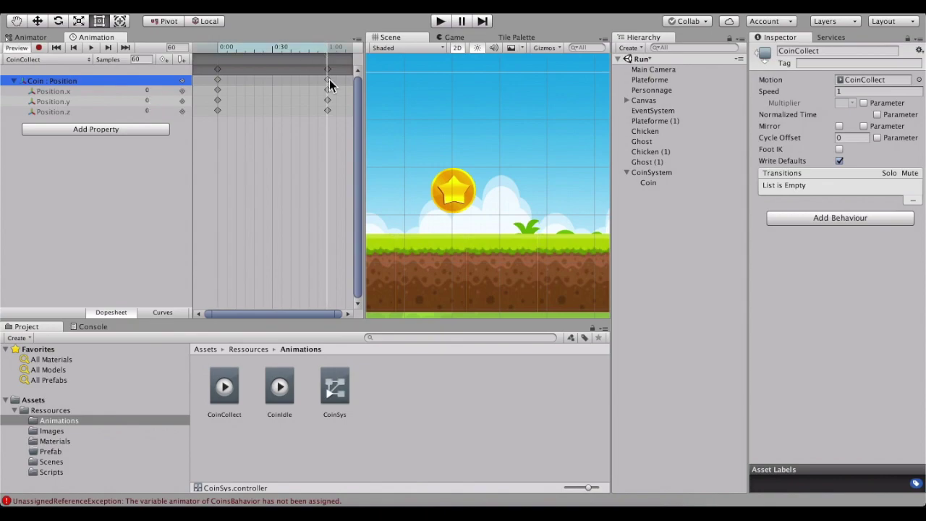
pyautogui.click(329, 101)
pyautogui.click(166, 103)
pyautogui.write('2')
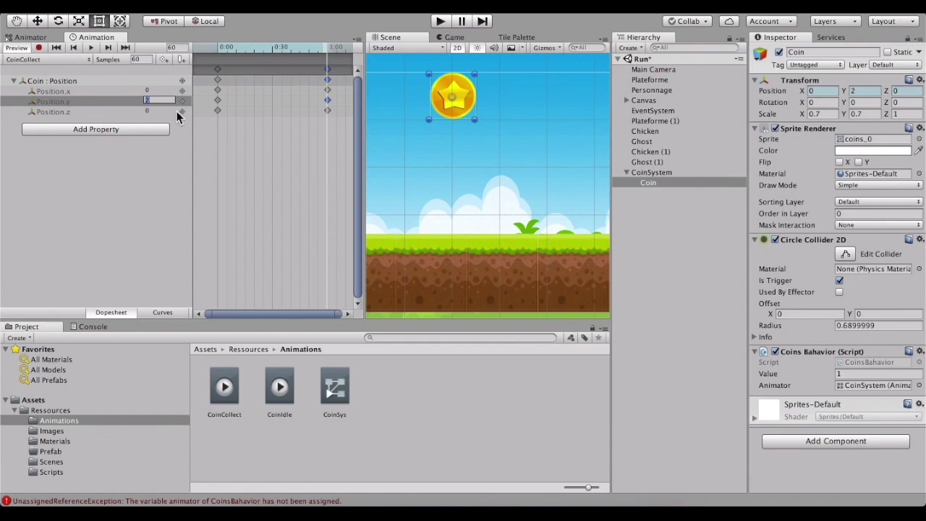
pyautogui.click(136, 170)
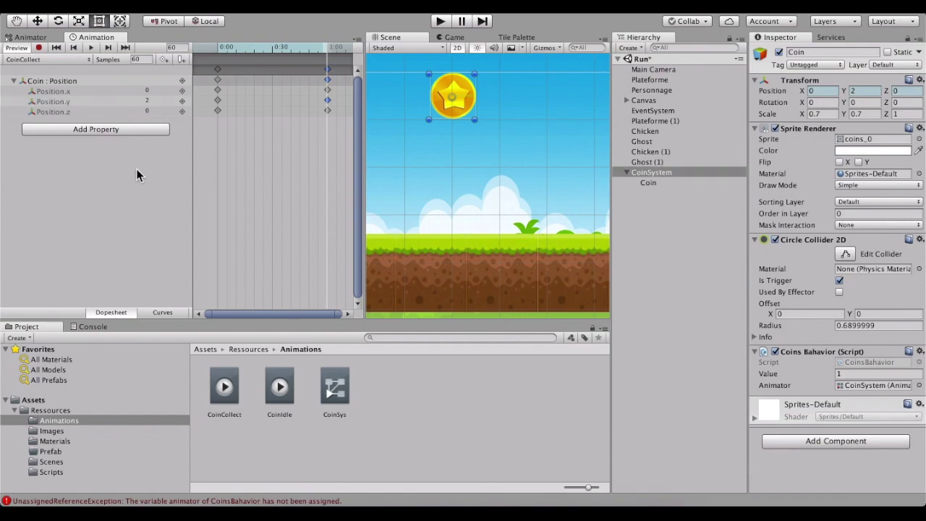
pyautogui.click(91, 49)
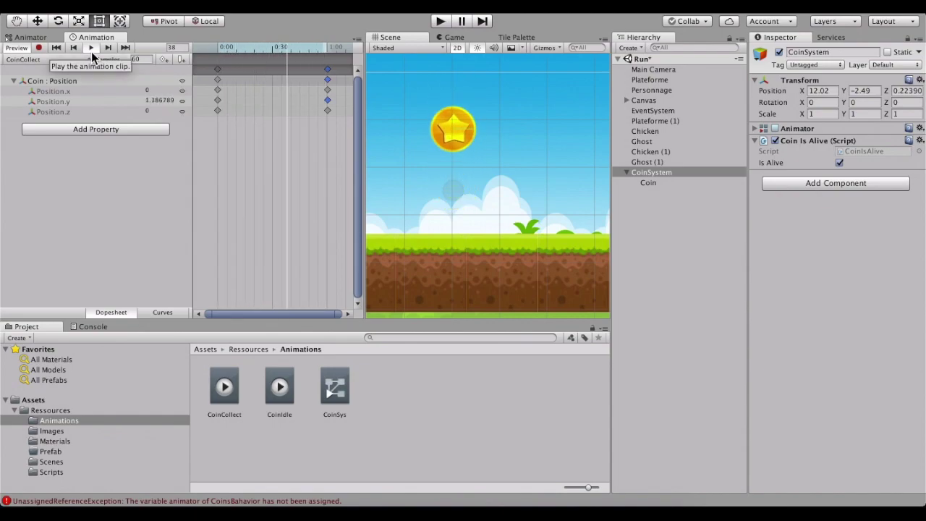
pyautogui.click(108, 129)
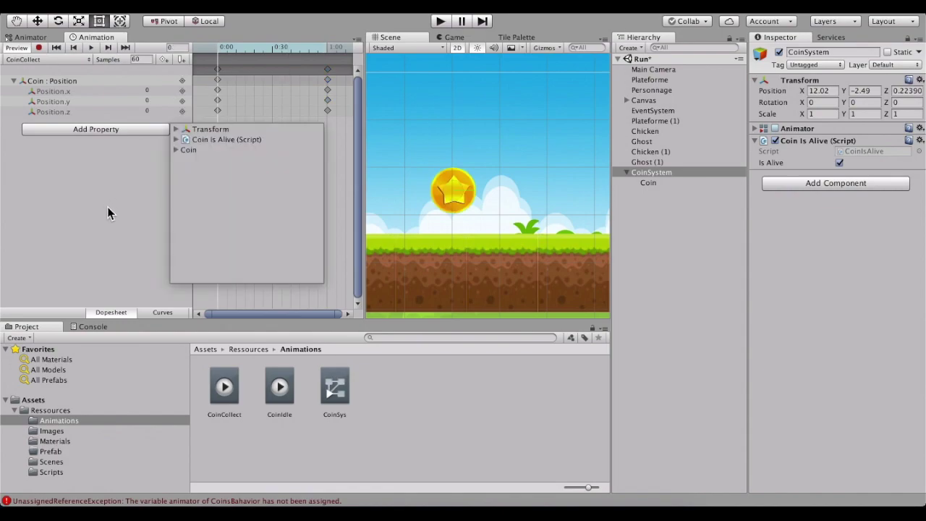
# Add the Coin's Sprite Renderer Color property and expand its r, g, b, a tracks
pyautogui.click(181, 150)
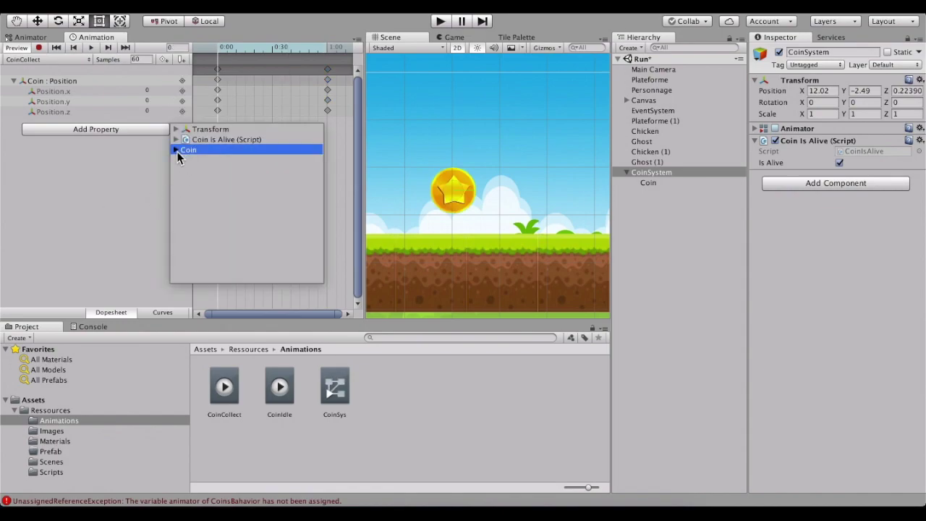
pyautogui.click(177, 151)
pyautogui.click(185, 181)
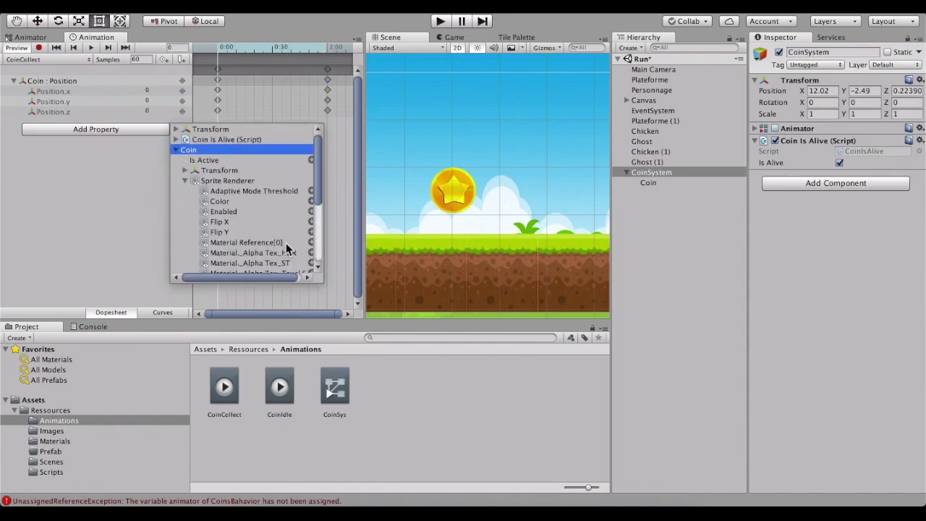
pyautogui.click(312, 201)
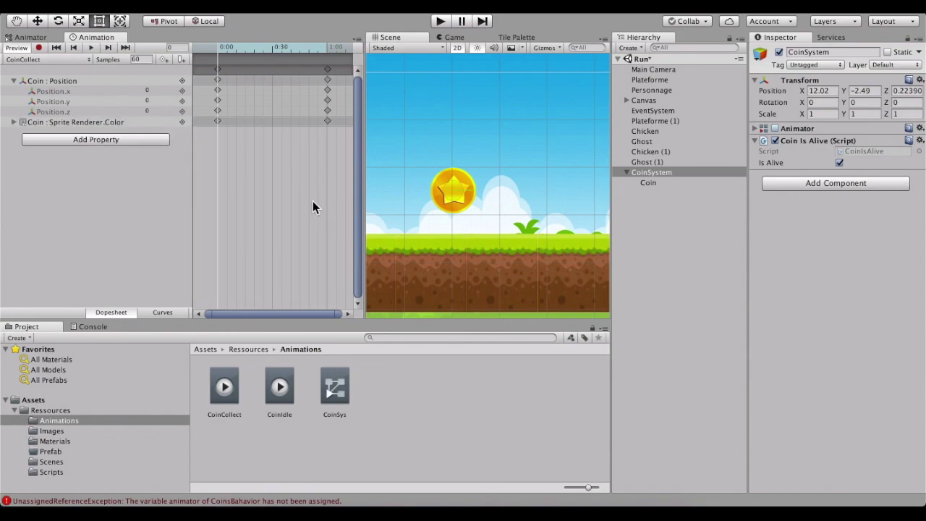
pyautogui.click(14, 123)
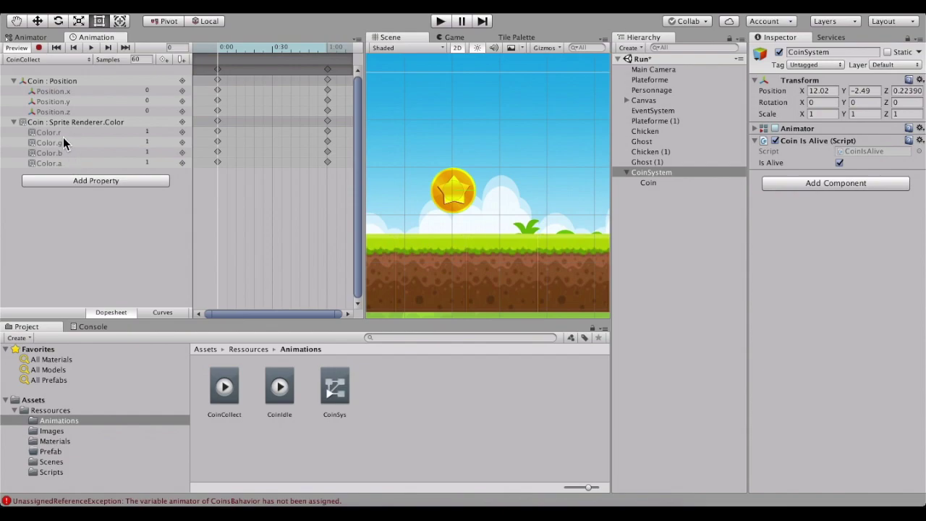
pyautogui.click(63, 134)
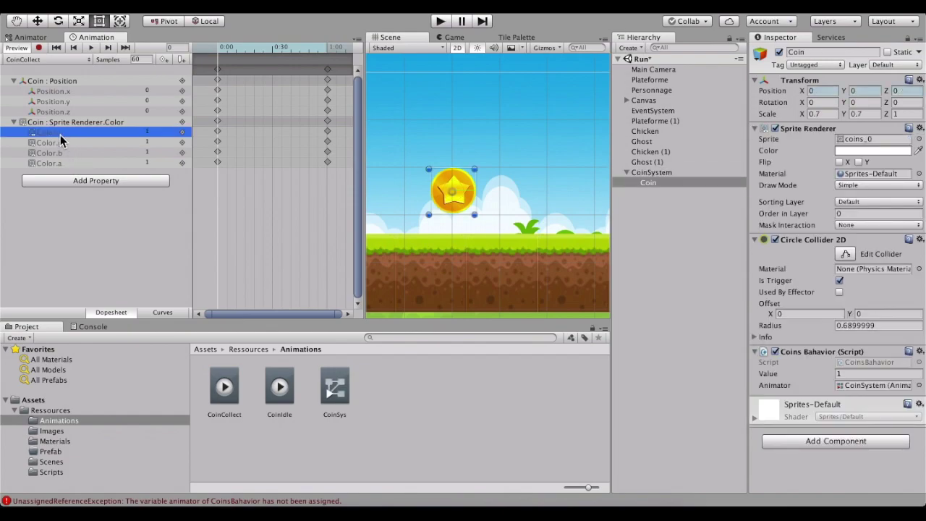
pyautogui.click(50, 142)
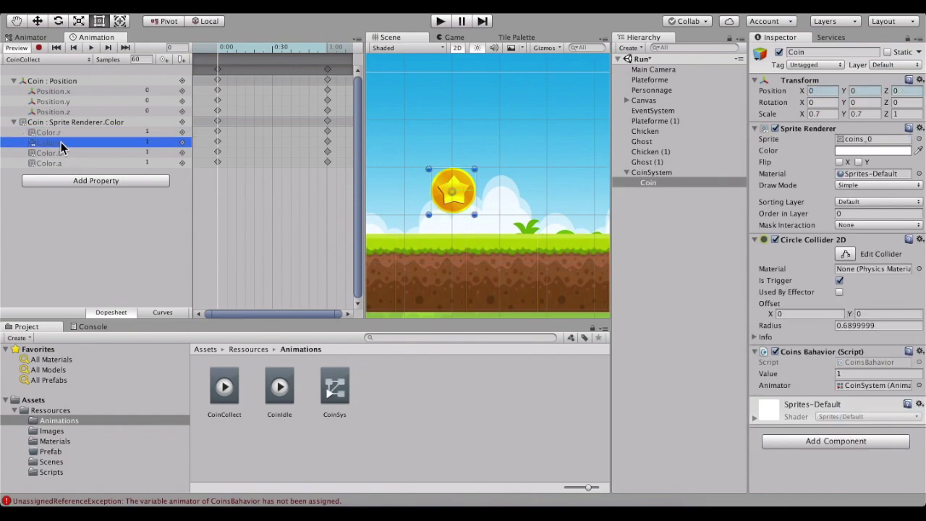
pyautogui.click(72, 154)
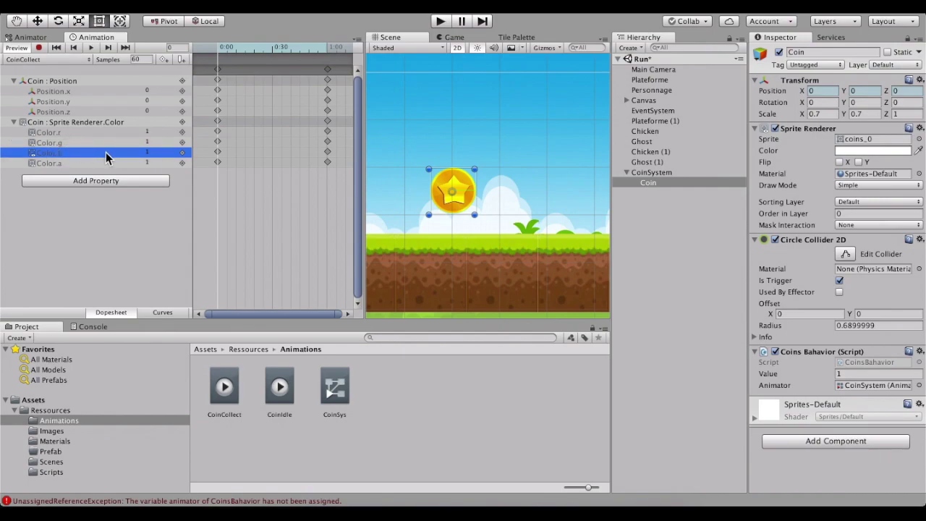
pyautogui.click(72, 166)
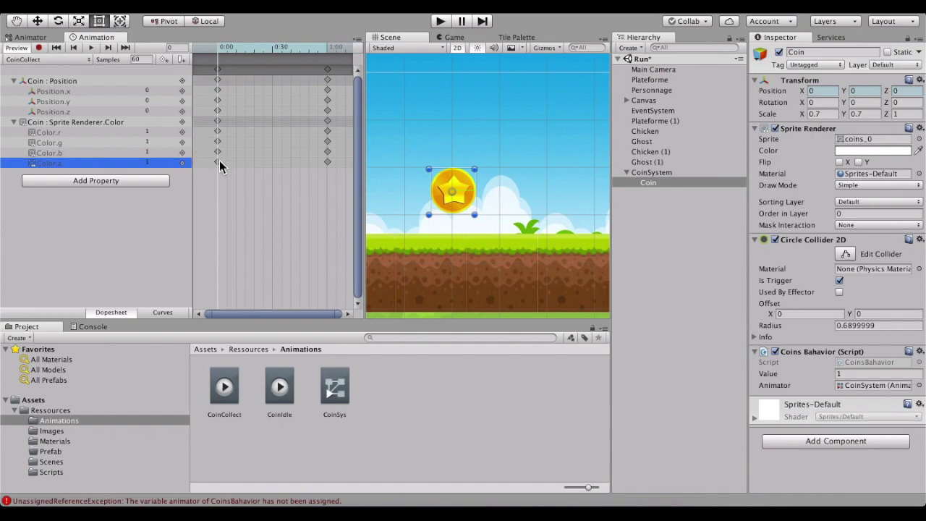
# Set Color.a to 0 at the one-second mark and preview the coin fading out
pyautogui.click(327, 47)
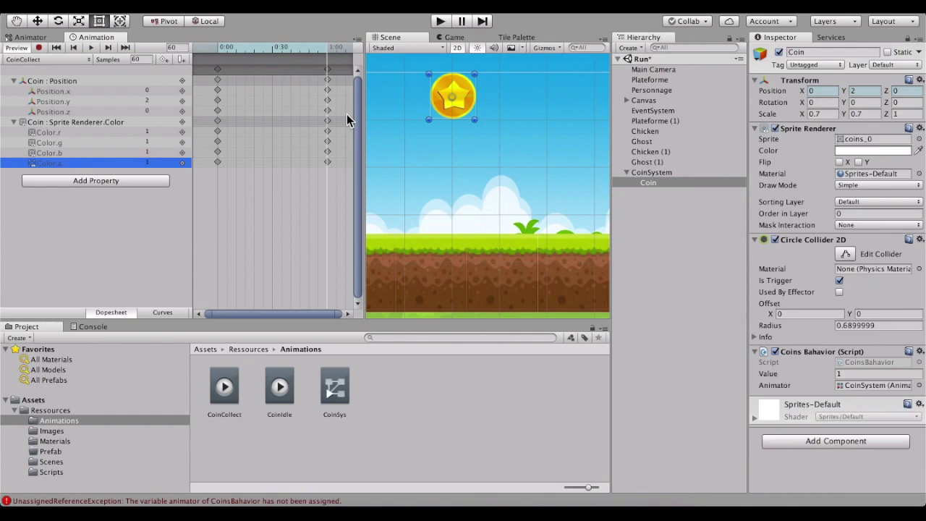
pyautogui.click(330, 162)
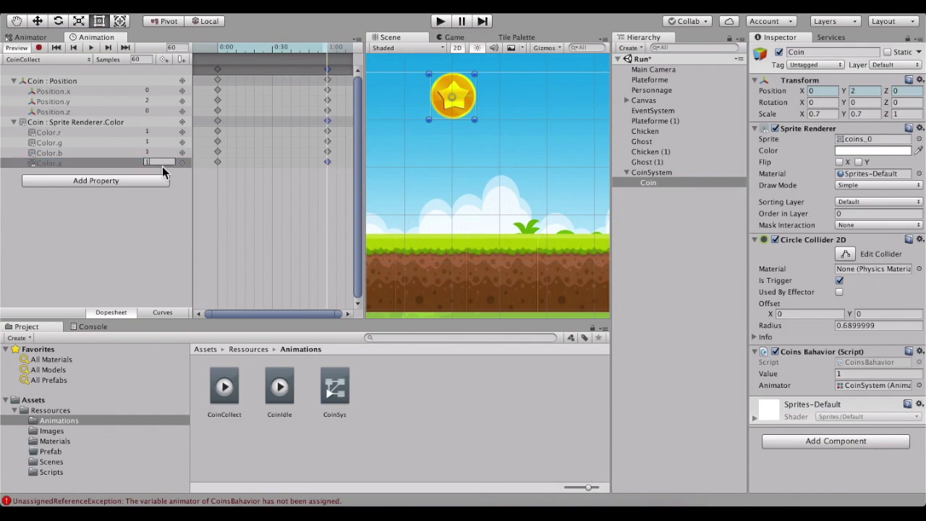
pyautogui.write('0')
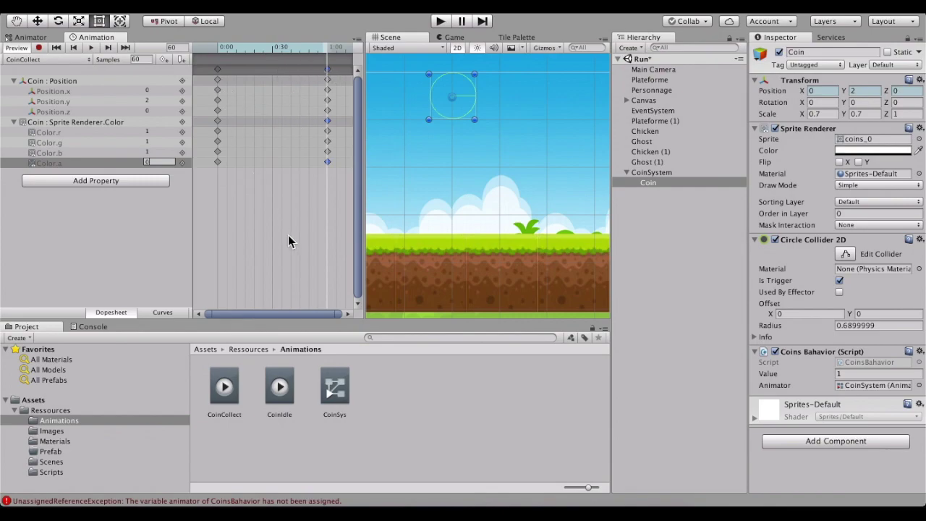
pyautogui.click(90, 48)
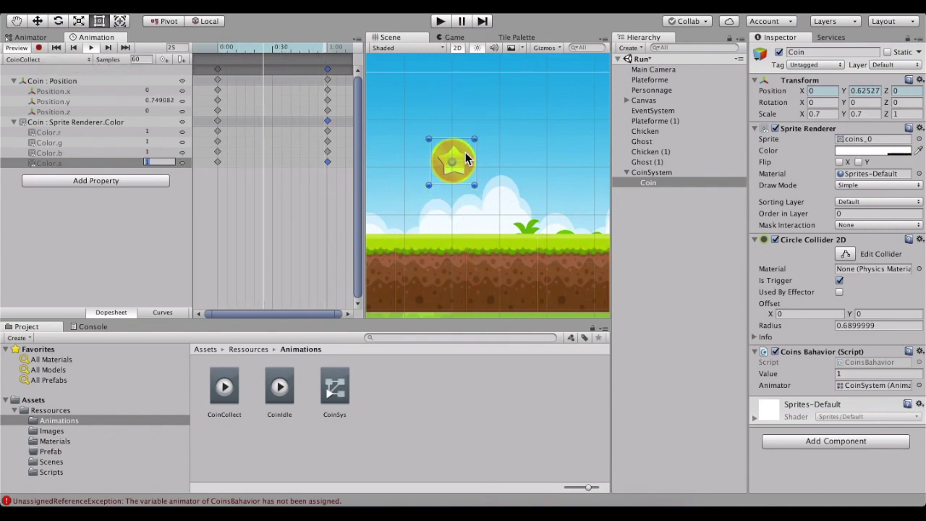
pyautogui.click(92, 48)
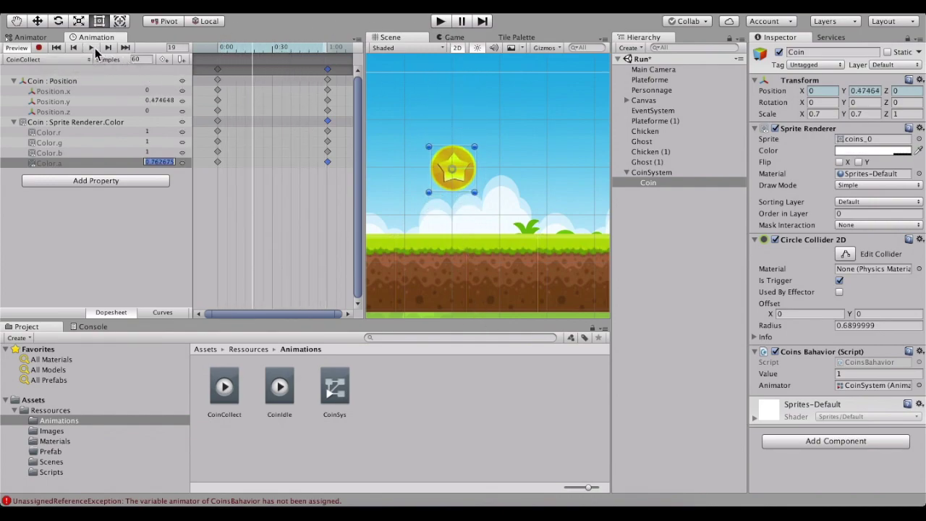
# Finish the alpha edit and add the Coin's Circle Collider 2D Enabled property to the clip
pyautogui.click(218, 52)
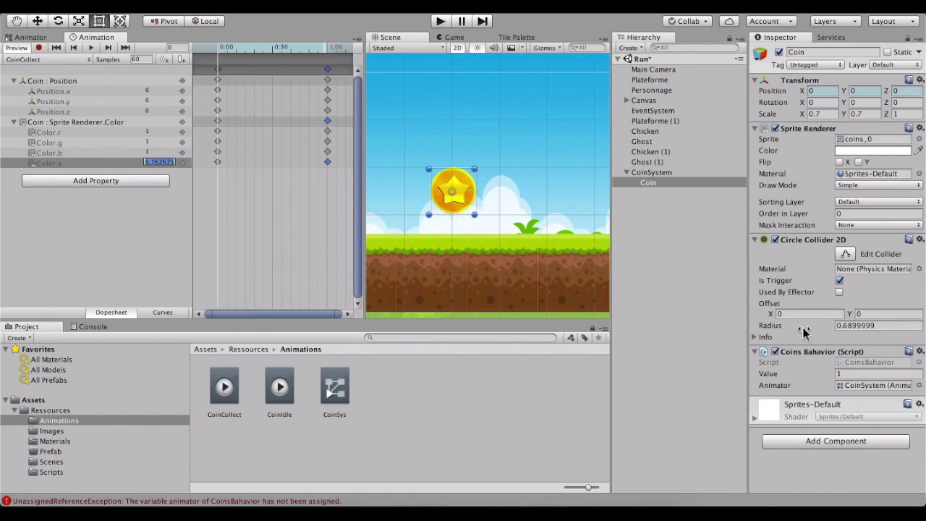
pyautogui.click(775, 241)
pyautogui.write('1')
pyautogui.click(81, 184)
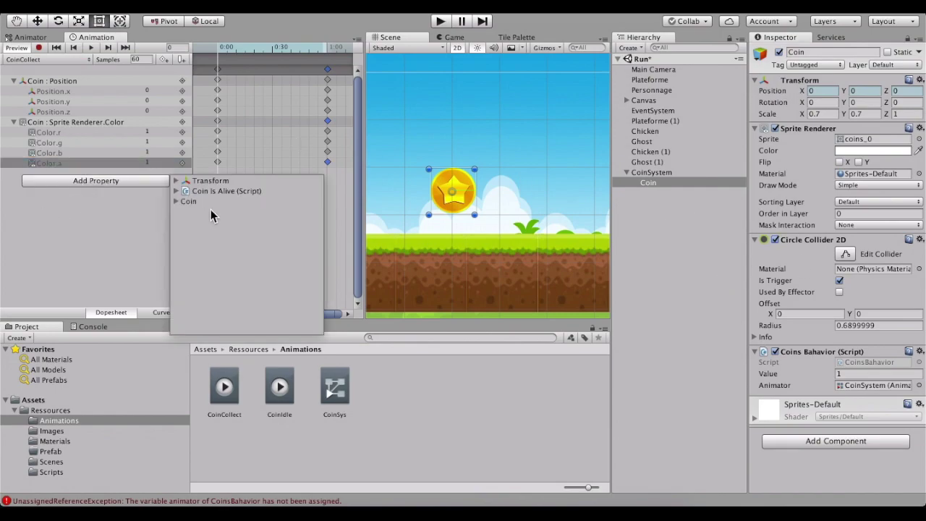
pyautogui.click(175, 202)
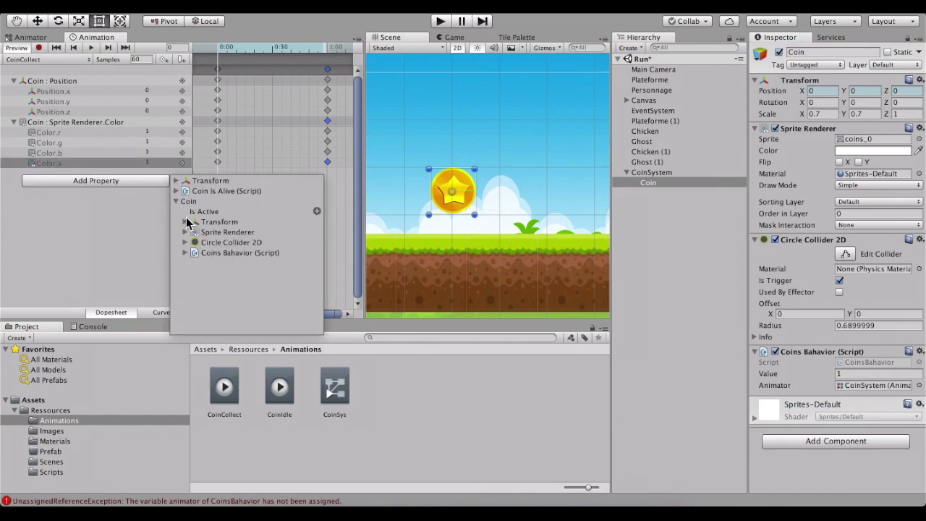
pyautogui.click(185, 243)
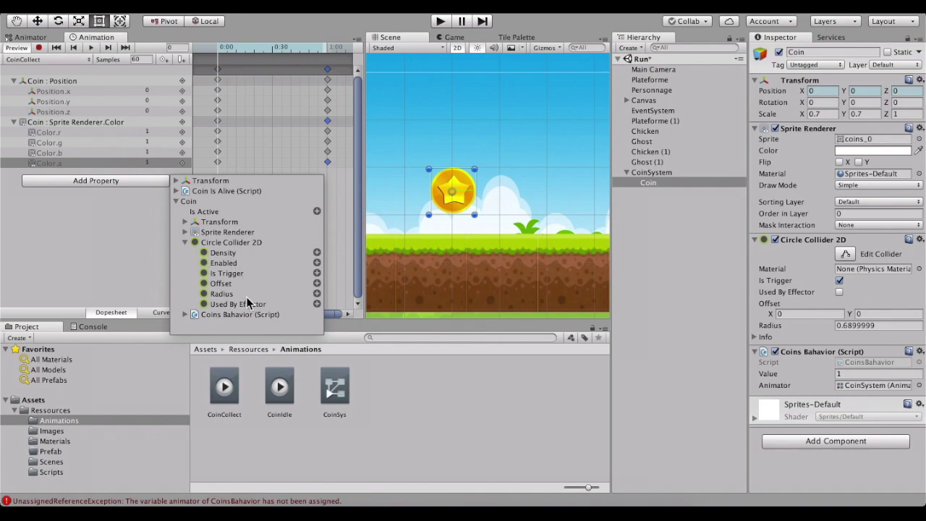
pyautogui.click(316, 262)
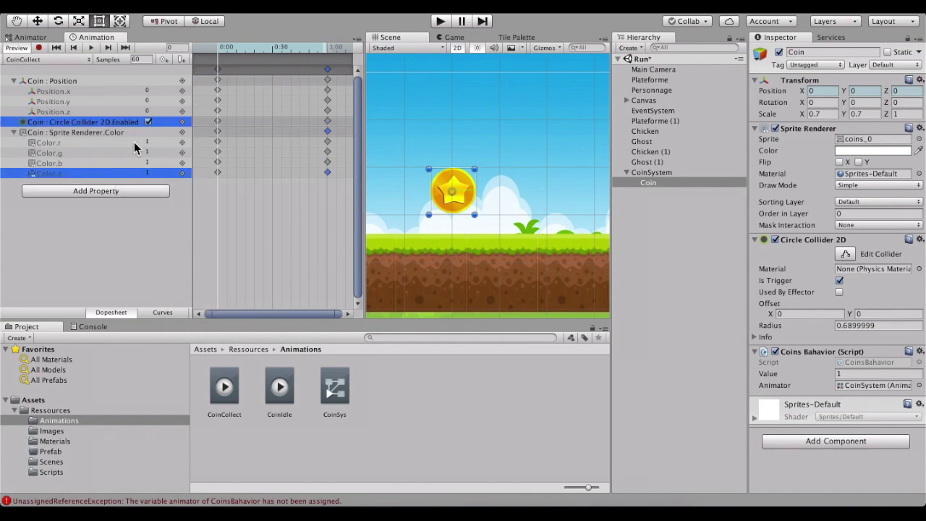
# Uncheck the collider's Enabled on the final frame and preview the collect animation
pyautogui.click(328, 57)
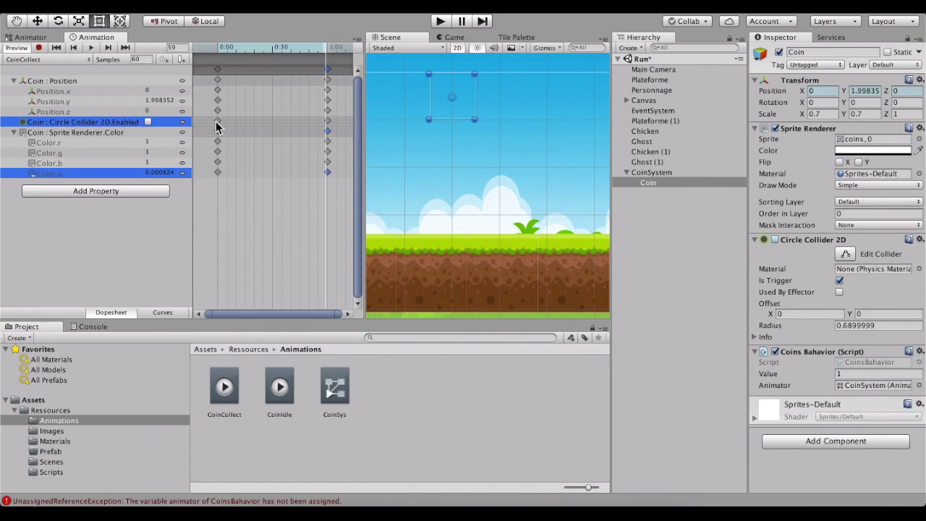
pyautogui.click(327, 121)
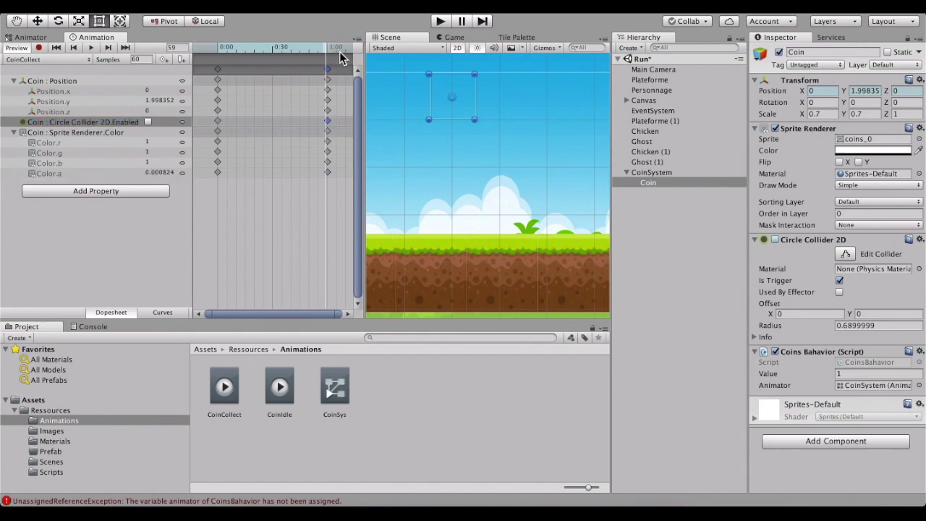
pyautogui.click(330, 54)
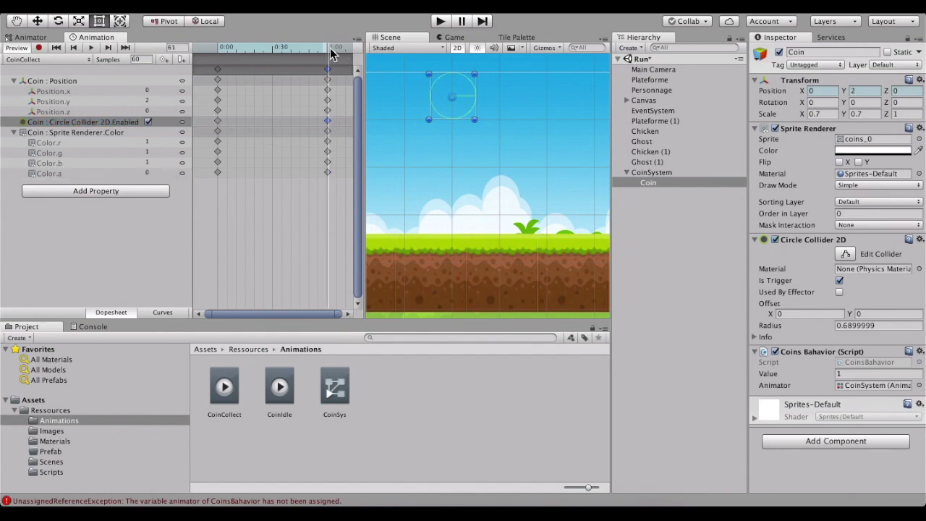
pyautogui.click(148, 121)
pyautogui.click(91, 47)
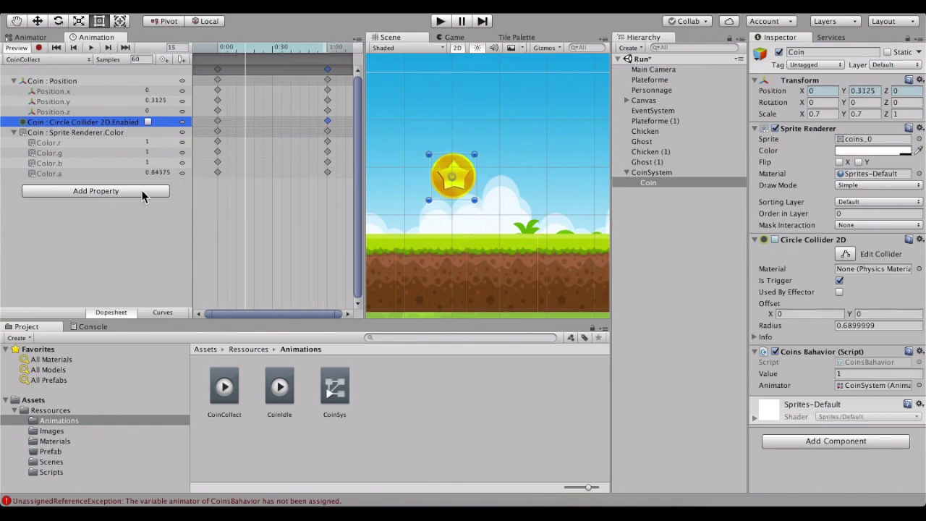
pyautogui.click(116, 192)
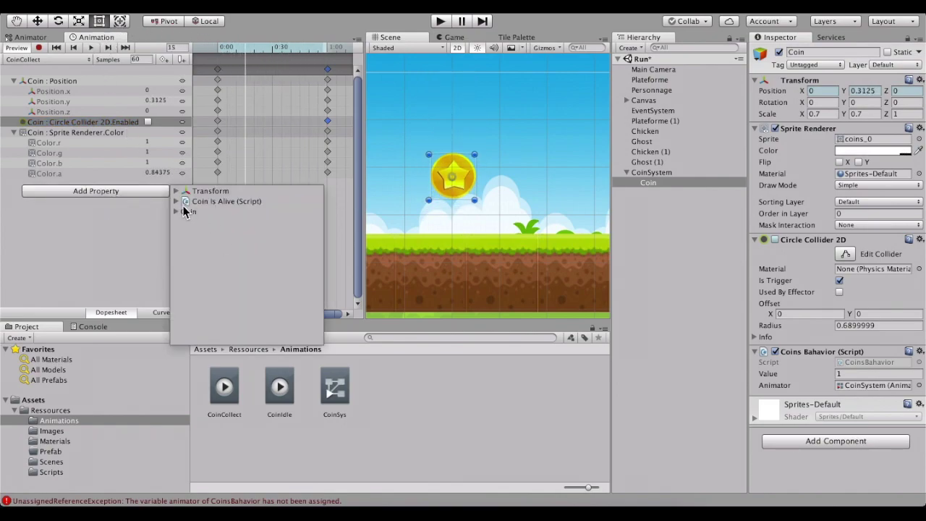
# Add the Coin Is Alive script's Is Alive property to the CoinCollect clip
pyautogui.click(178, 201)
pyautogui.click(320, 224)
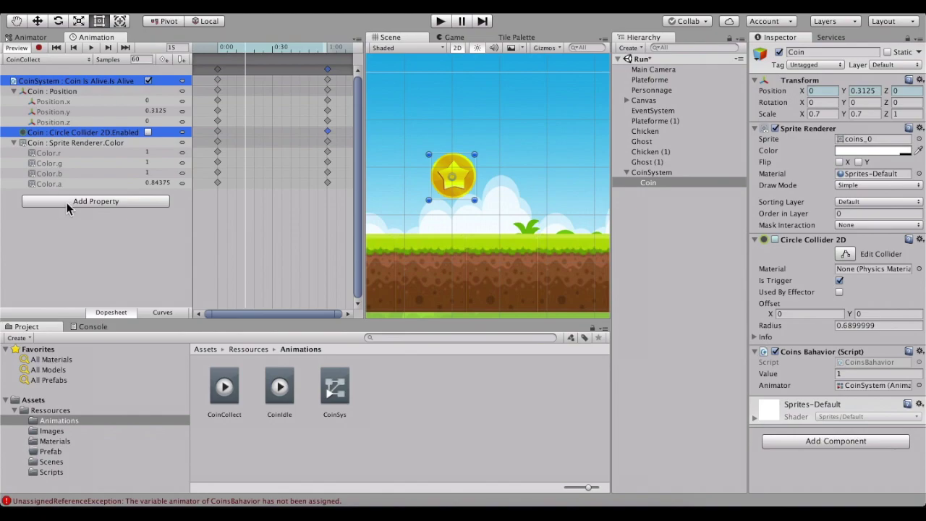
pyautogui.click(115, 202)
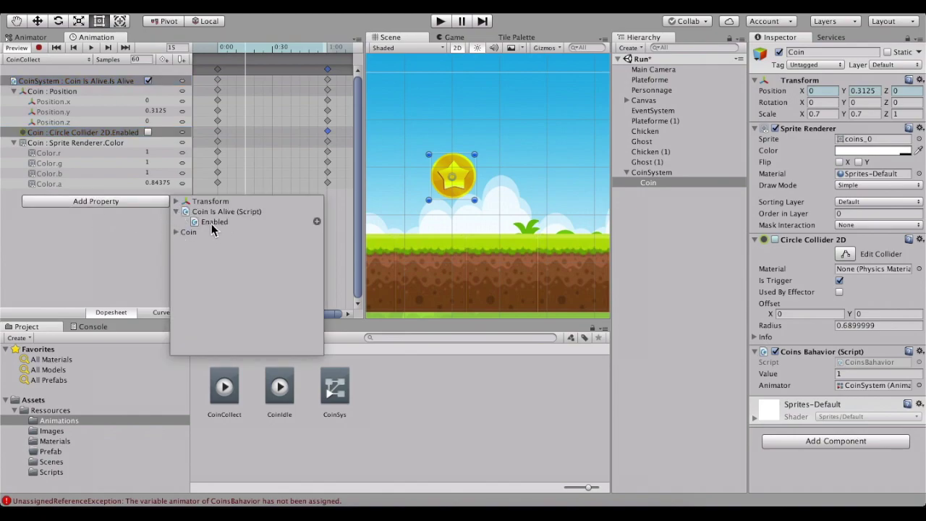
pyautogui.click(91, 182)
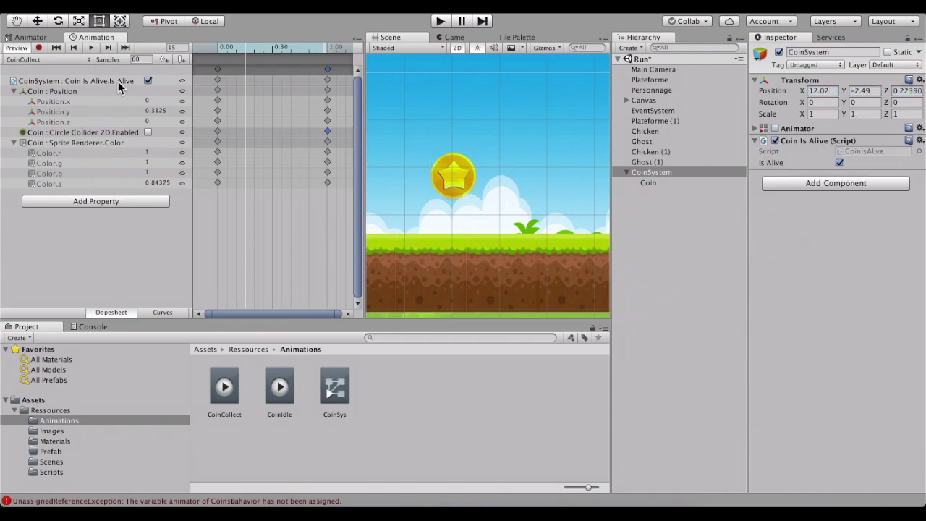
# Turn Is Alive off at the last frame, preview, and return to the CoinSys Animator graph
pyautogui.click(220, 53)
pyautogui.click(327, 50)
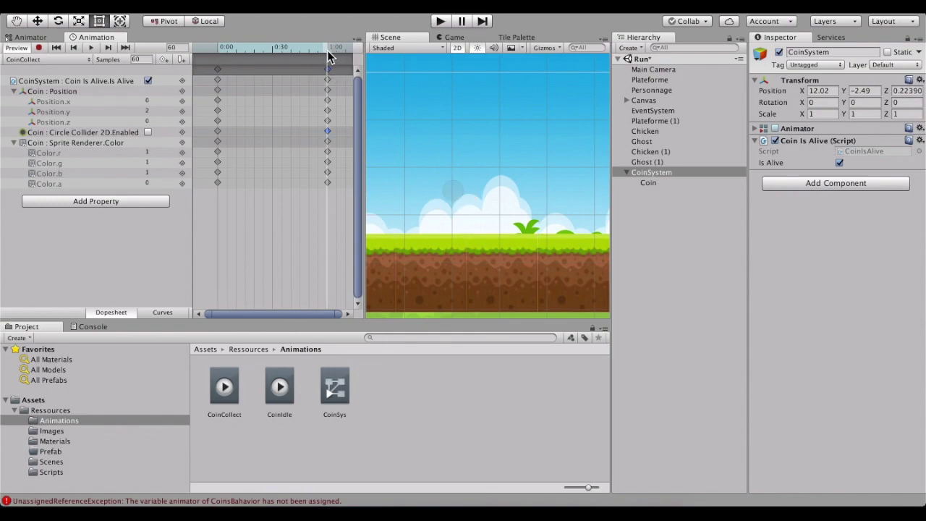
pyautogui.click(166, 133)
pyautogui.click(149, 81)
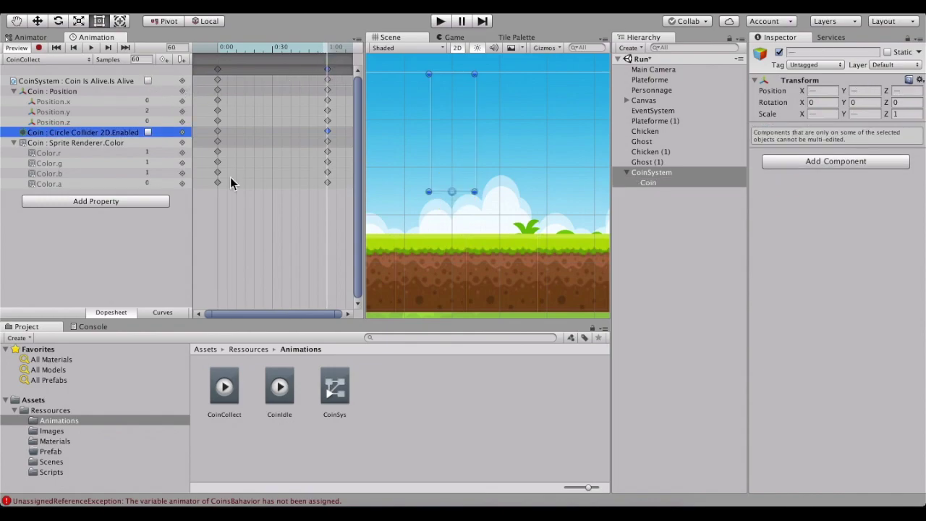
pyautogui.press('space')
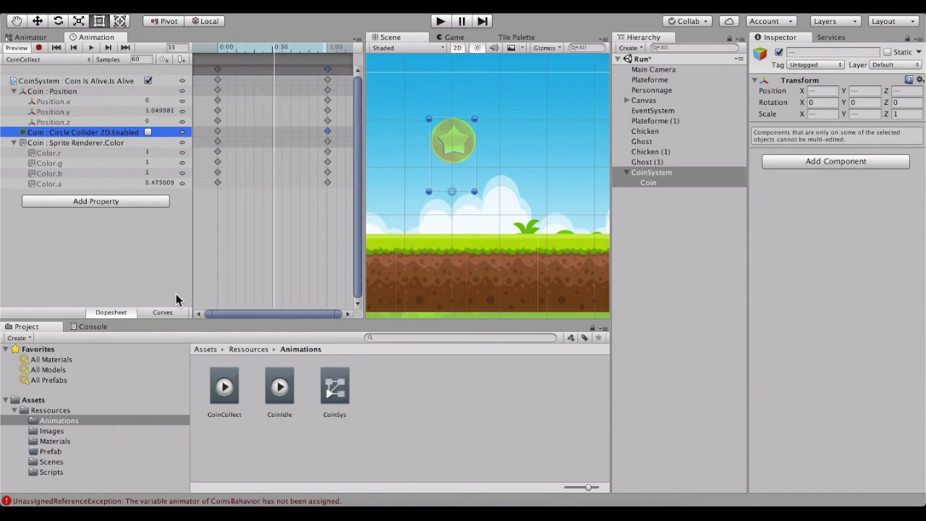
pyautogui.click(231, 385)
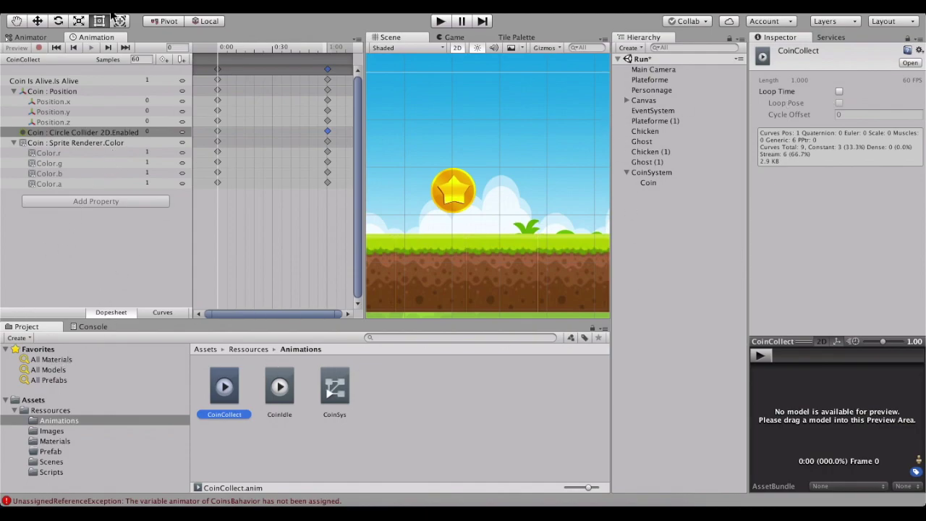
pyautogui.click(40, 39)
# Review the CoinCollect and CoinIdle states and the transition between them in the Animator
pyautogui.click(309, 216)
pyautogui.click(283, 181)
pyautogui.click(276, 161)
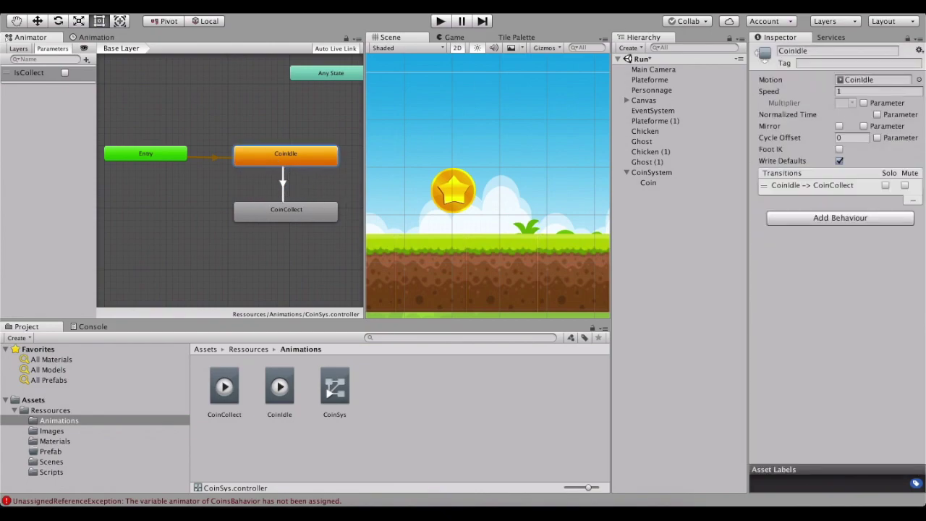
# Play the level, jump into a coin to collect it, then stop the game
pyautogui.click(442, 23)
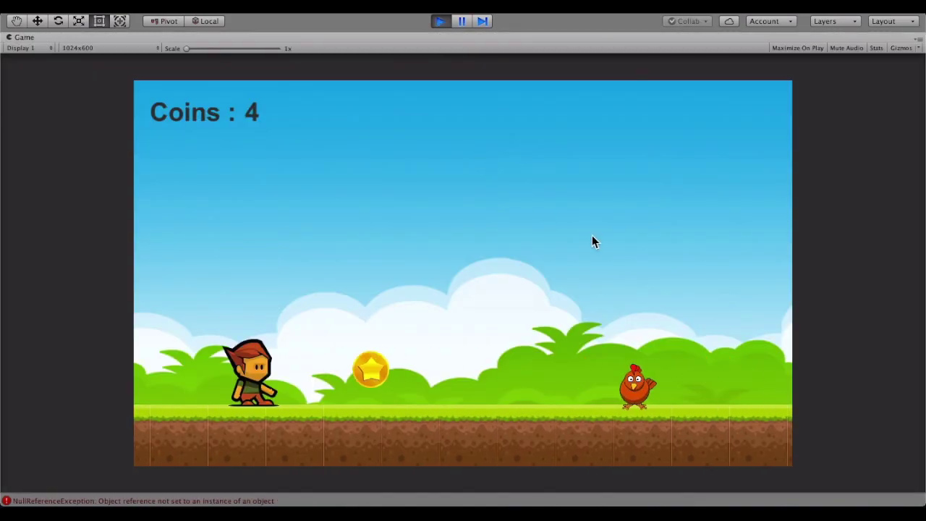
pyautogui.press('space')
pyautogui.press('space')
pyautogui.press('space')
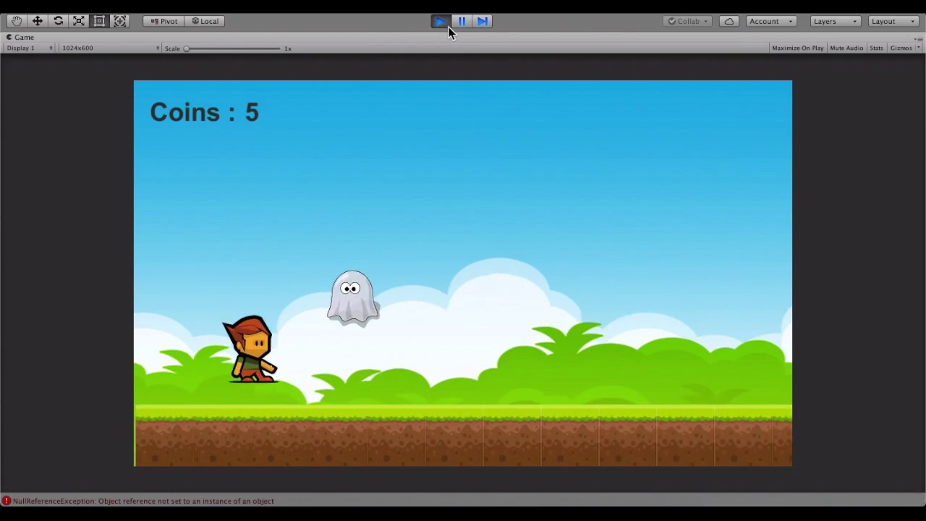
pyautogui.click(443, 23)
pyautogui.click(75, 452)
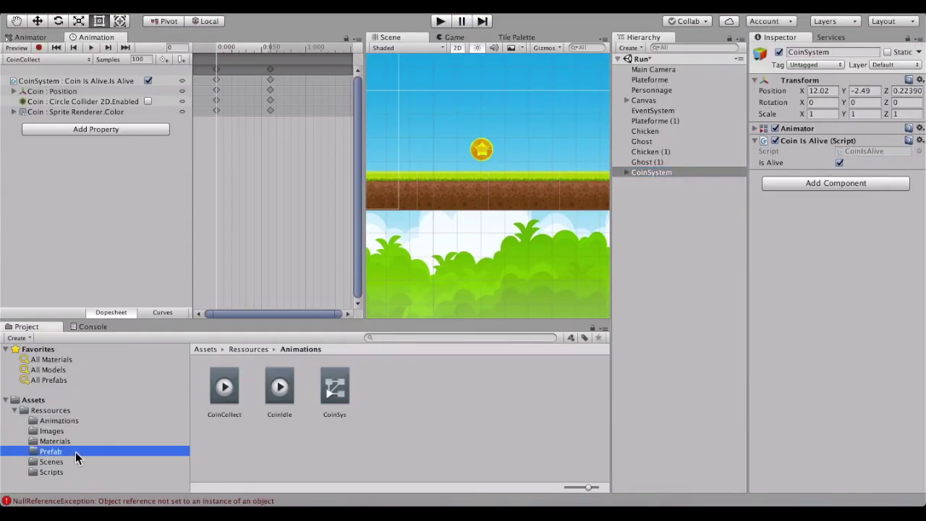
# Save CoinSystem as a prefab in the Prefab folder and place a second instance, CoinSystem (1)
pyautogui.moveTo(652, 176)
pyautogui.mouseDown()
pyautogui.moveTo(400, 511)
pyautogui.moveTo(364, 456)
pyautogui.mouseUp()
pyautogui.click(248, 386)
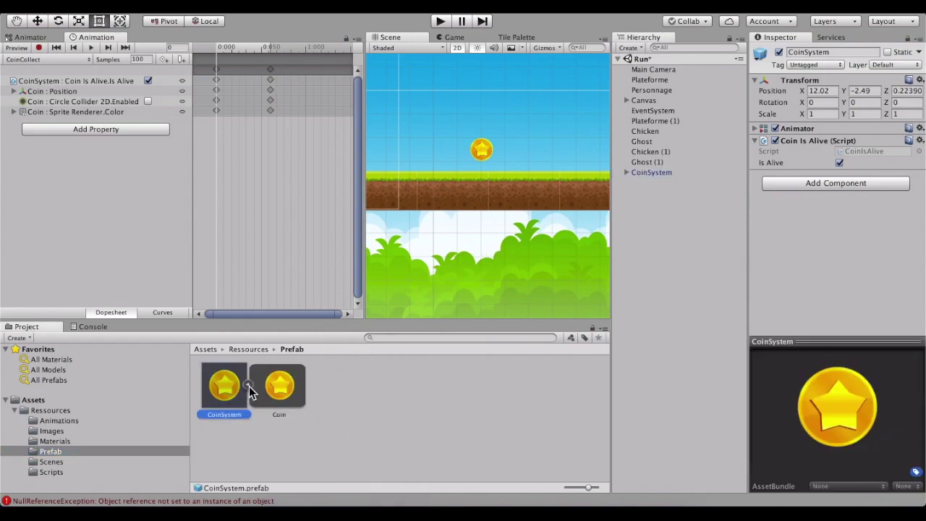
pyautogui.click(250, 387)
pyautogui.moveTo(278, 392); pyautogui.dragTo(627, 194)
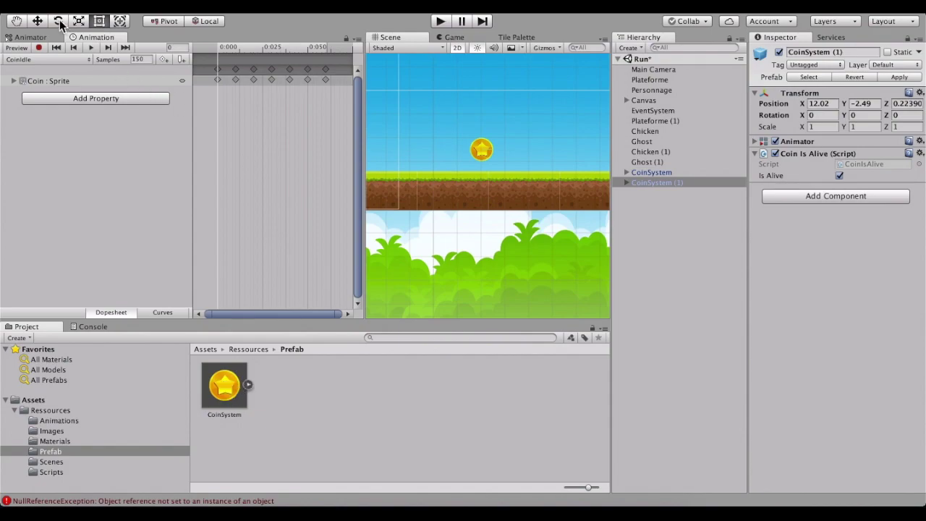
# Position CoinSystem (1) and duplicate coins with Ctrl+D along the platforms
pyautogui.click(38, 20)
pyautogui.moveTo(540, 156); pyautogui.dragTo(585, 202)
pyautogui.click(653, 184)
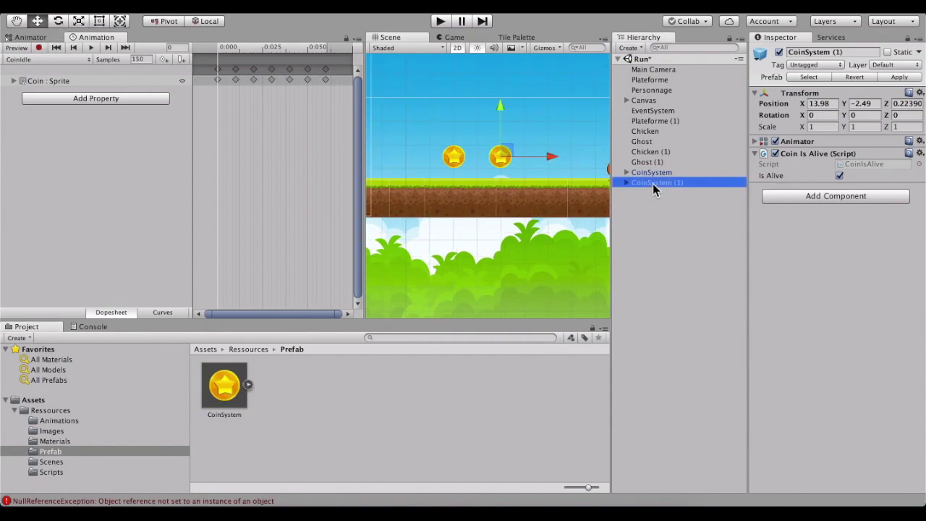
pyautogui.hotkey('ctrl', 'd')
pyautogui.moveTo(541, 157)
pyautogui.mouseDown()
pyautogui.moveTo(439, 160)
pyautogui.moveTo(449, 161)
pyautogui.mouseUp()
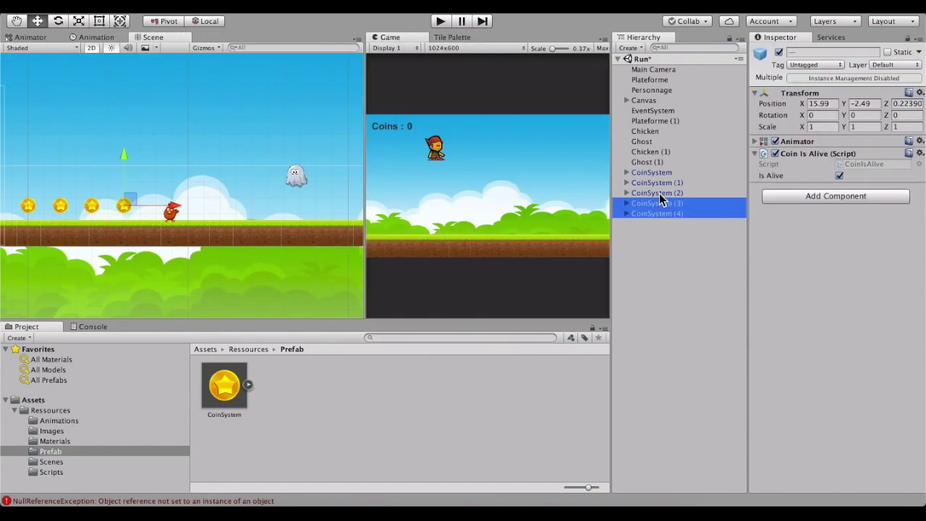
# Delete two extra coins, then play the level and run through the coins, reaching 6
pyautogui.click(658, 265)
pyautogui.press('super+BackSpace')
pyautogui.click(657, 214)
pyautogui.press('super+BackSpace')
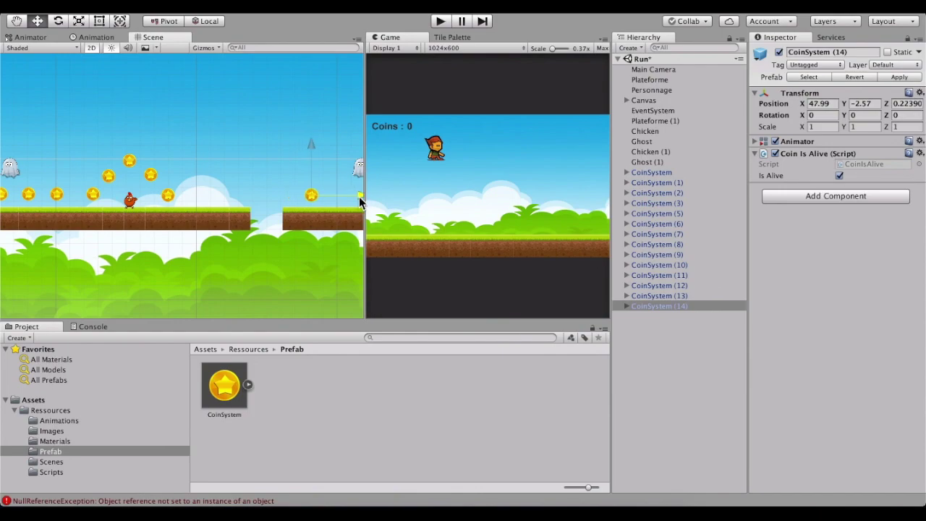
pyautogui.scroll(2, 189, 145)
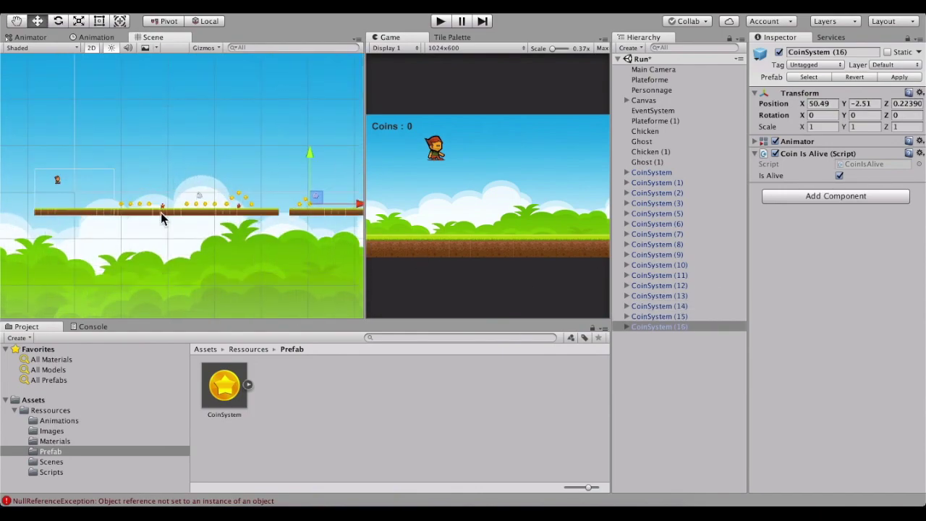
pyautogui.click(443, 22)
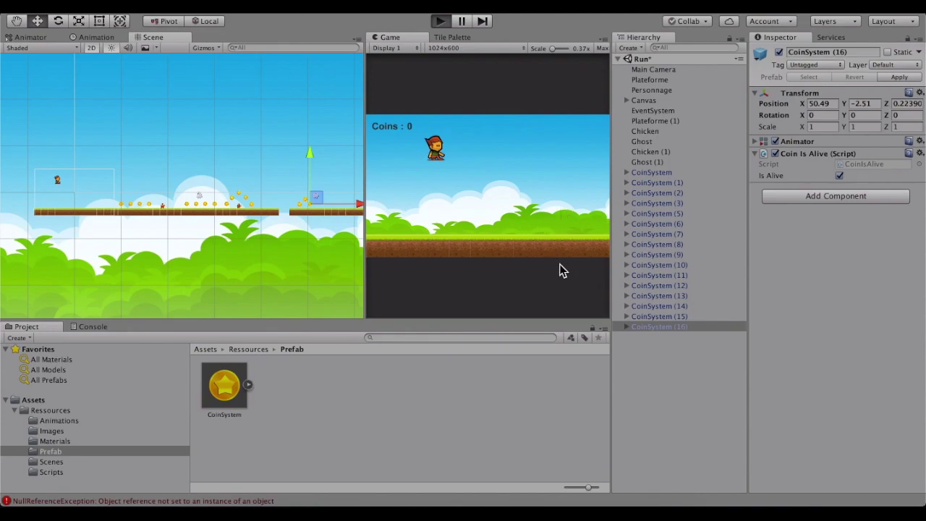
pyautogui.hotkey('shift', 'space')
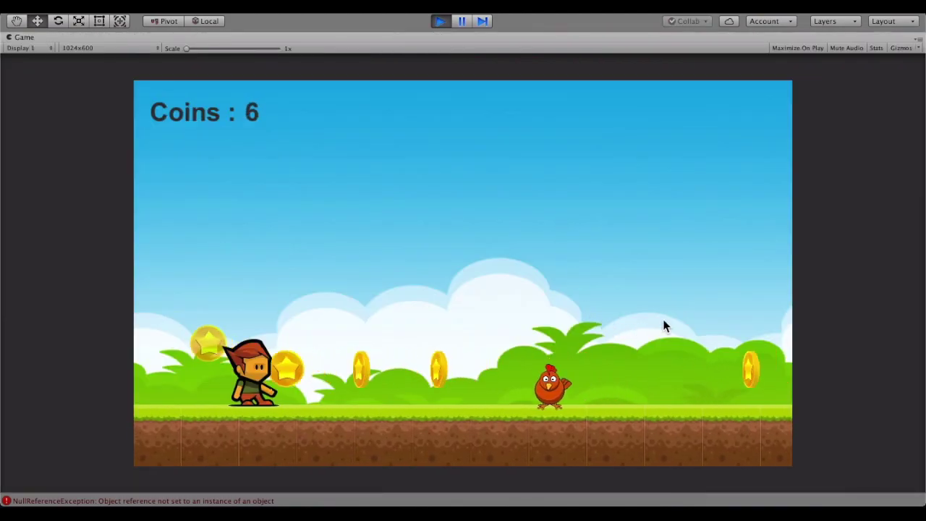
pyautogui.click(677, 304)
pyautogui.click(676, 304)
pyautogui.click(677, 304)
pyautogui.click(677, 309)
pyautogui.click(445, 22)
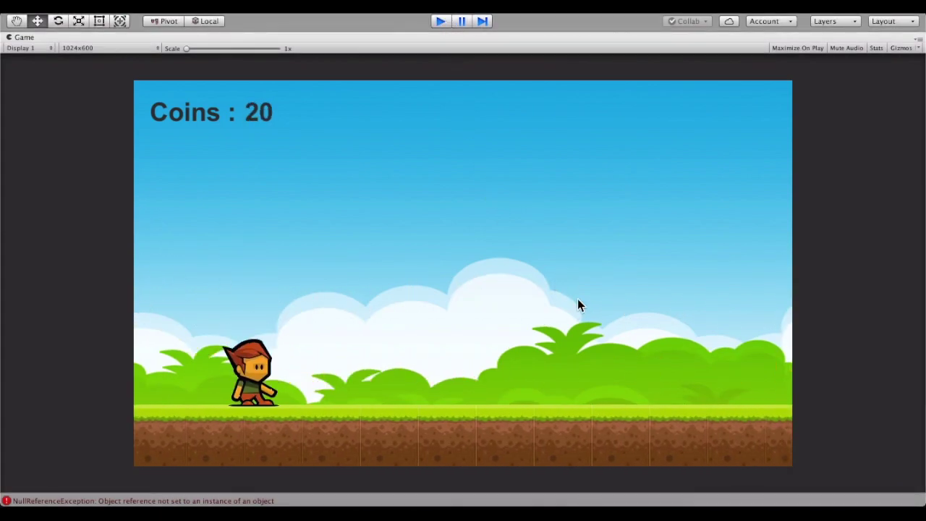
pyautogui.click(440, 22)
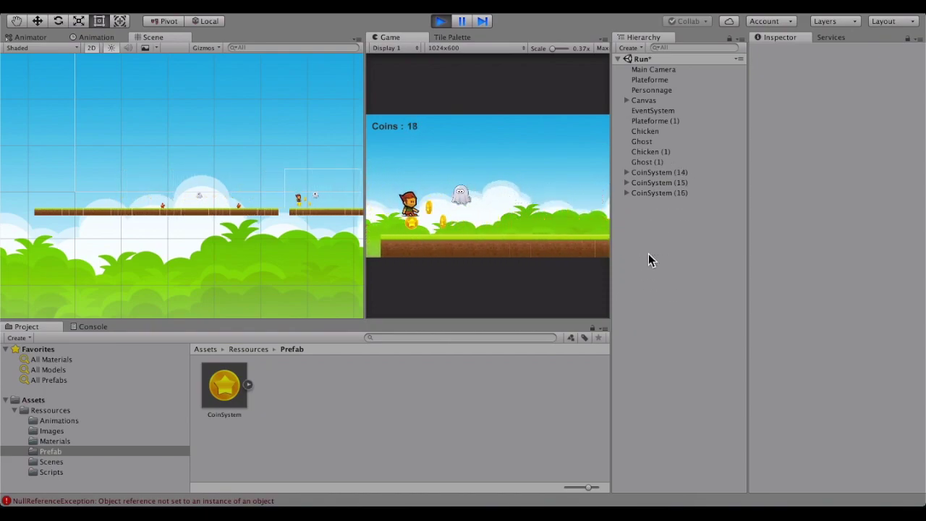
pyautogui.click(441, 21)
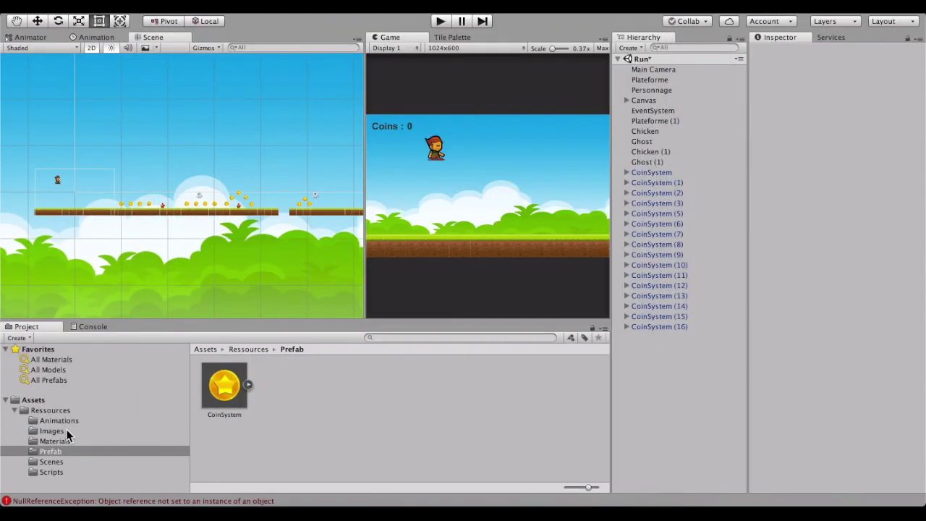
# Import 2D_GOBLIN__Run_000.png from Finder into Assets/Ressources/Images and close Finder
pyautogui.click(68, 431)
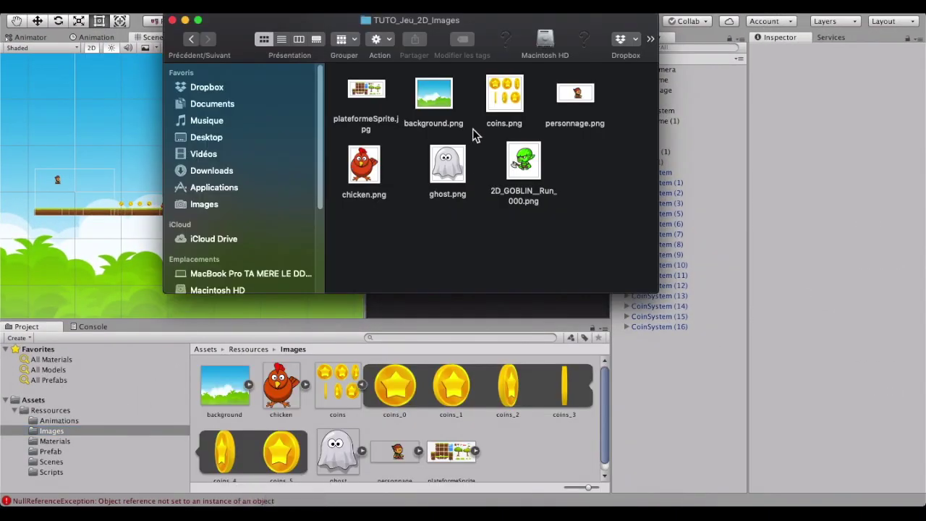
pyautogui.moveTo(523, 163); pyautogui.dragTo(516, 456)
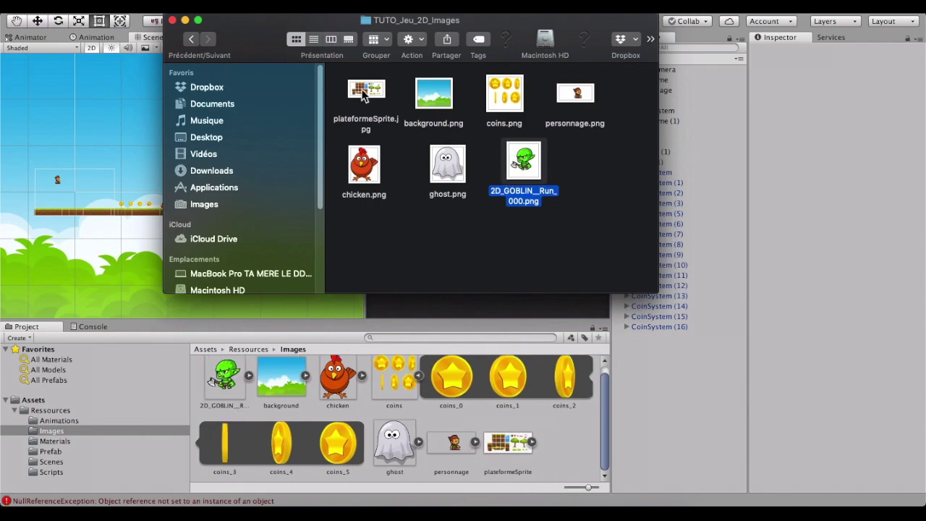
pyautogui.click(177, 22)
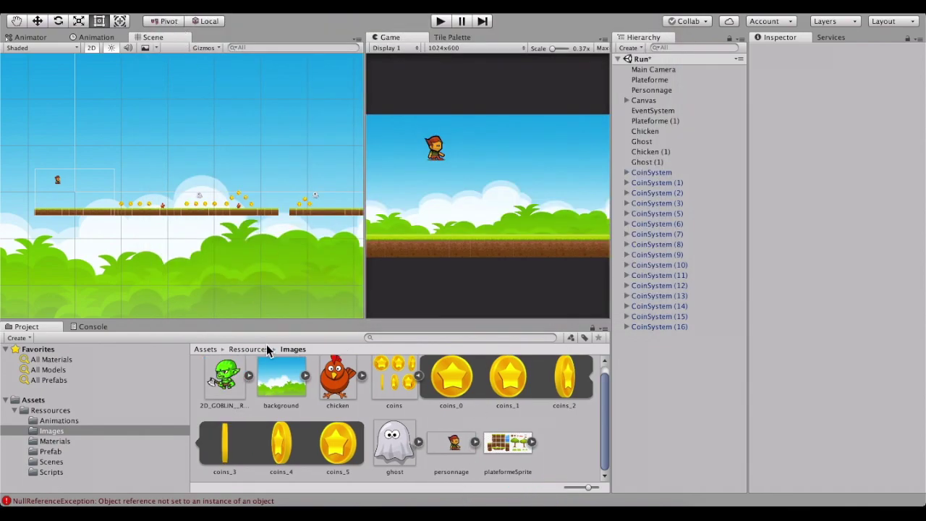
# Rename the 2D_GOBLIN__Run_000 image asset in the Images folder to 'monster'
pyautogui.click(235, 373)
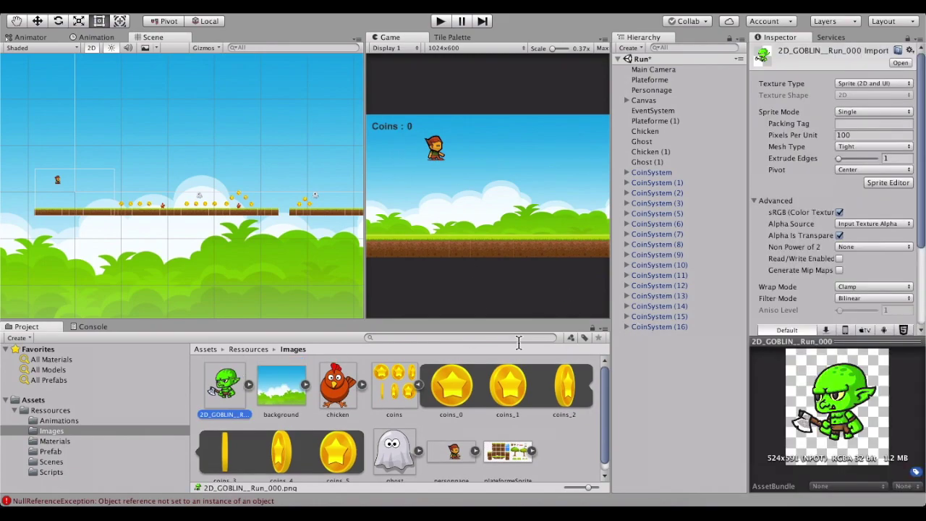
pyautogui.press('Return')
pyautogui.write('mons')
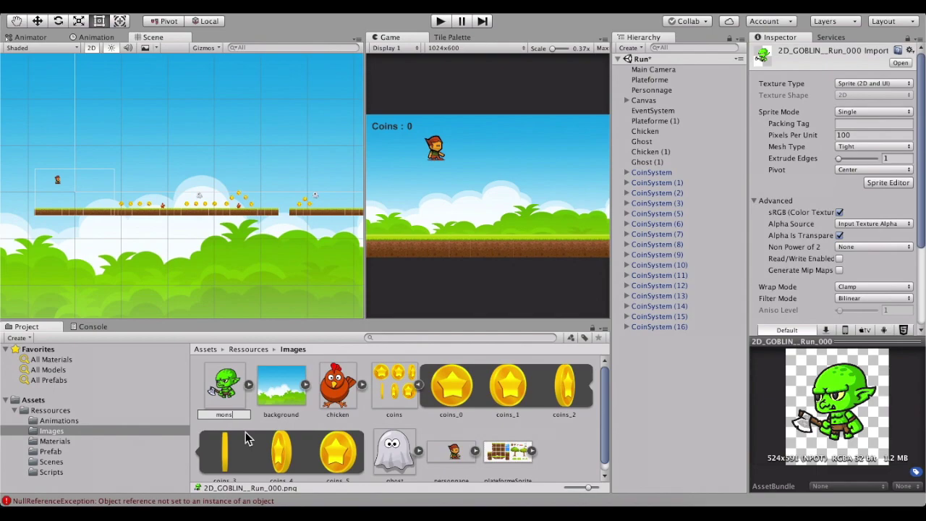
pyautogui.press('Return')
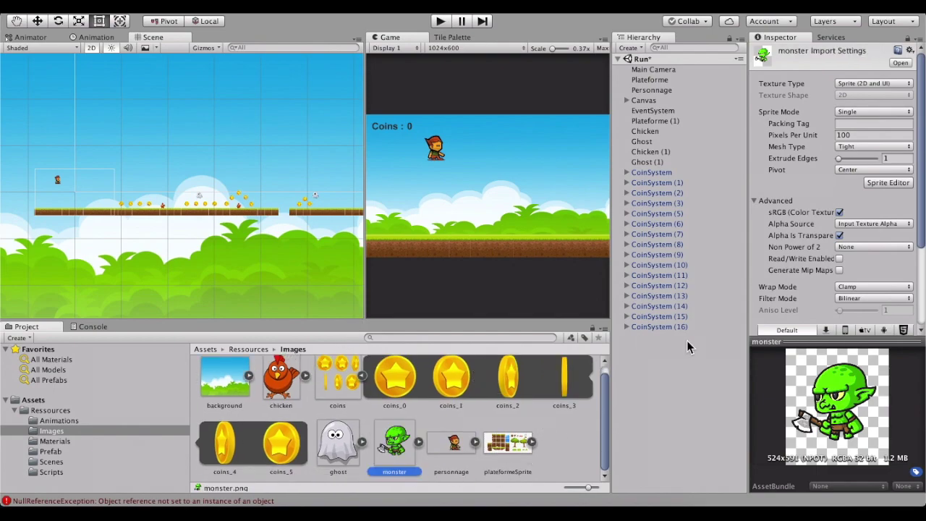
pyautogui.click(670, 389)
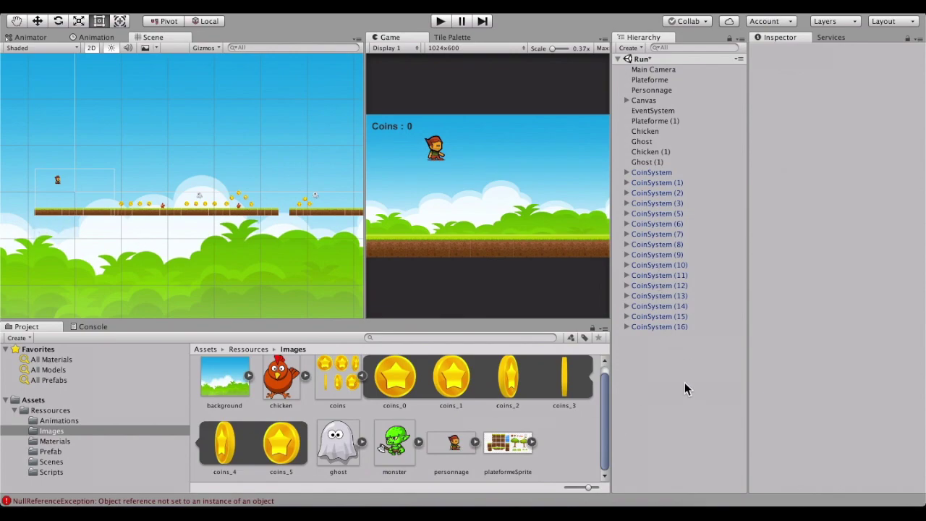
# Create an empty game object in the Hierarchy named MonsterSystem
pyautogui.rightClick(686, 389)
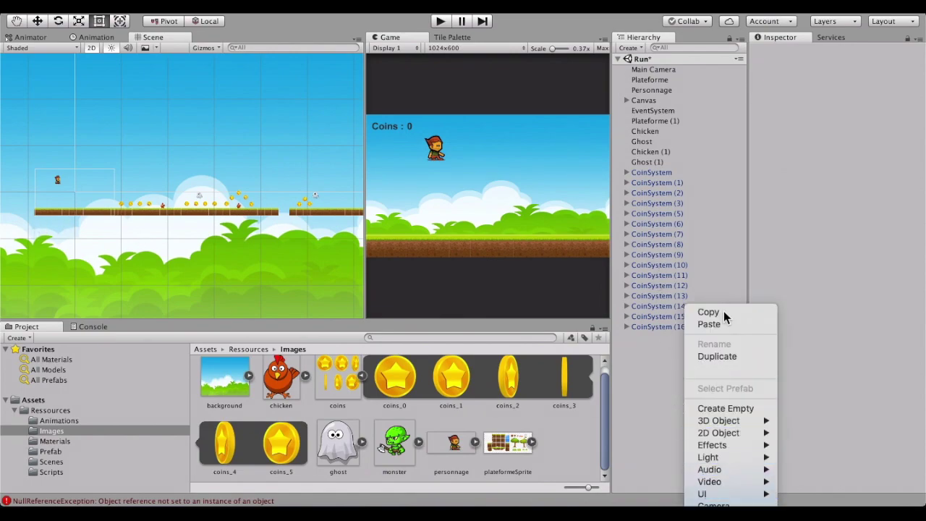
pyautogui.click(725, 410)
pyautogui.click(820, 54)
pyautogui.write('MonsterSystem')
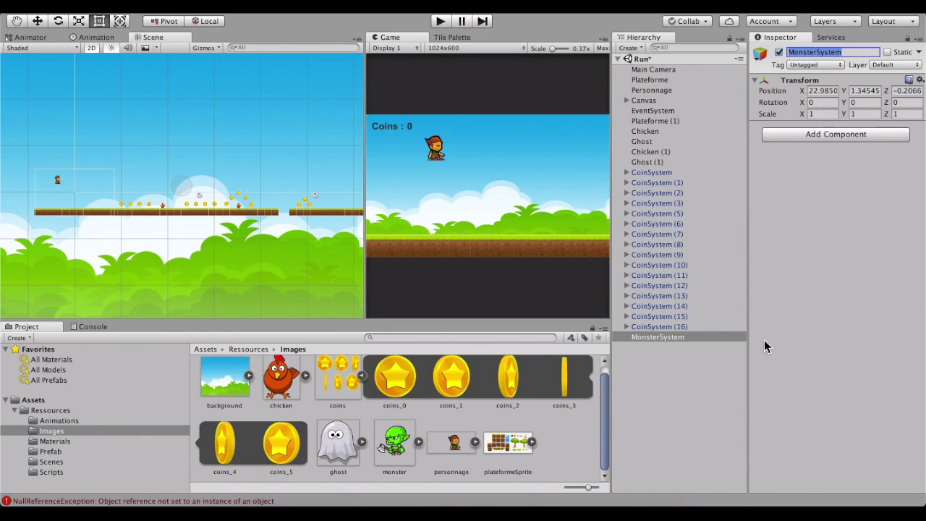
# Add a child 2D sprite named Monster under MonsterSystem and assign it the monster image
pyautogui.rightClick(670, 340)
pyautogui.moveTo(718, 421)
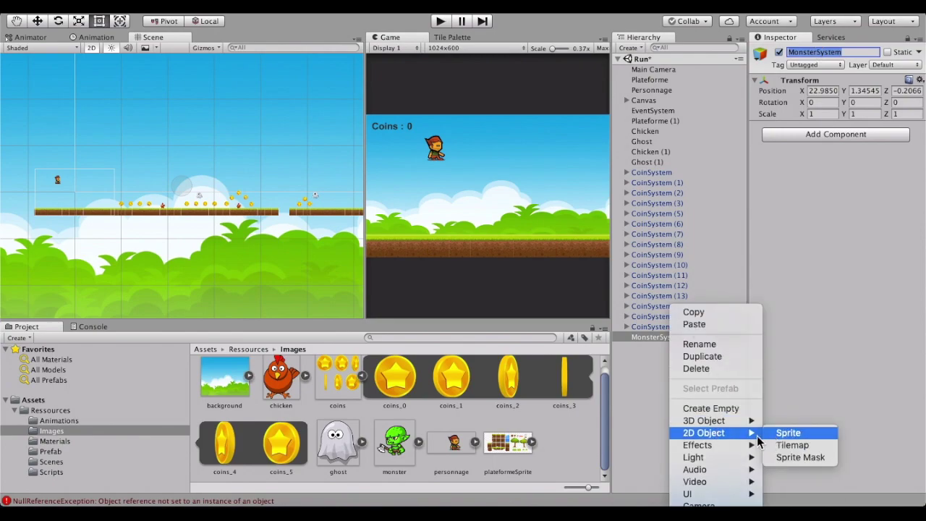
pyautogui.click(786, 433)
pyautogui.click(840, 53)
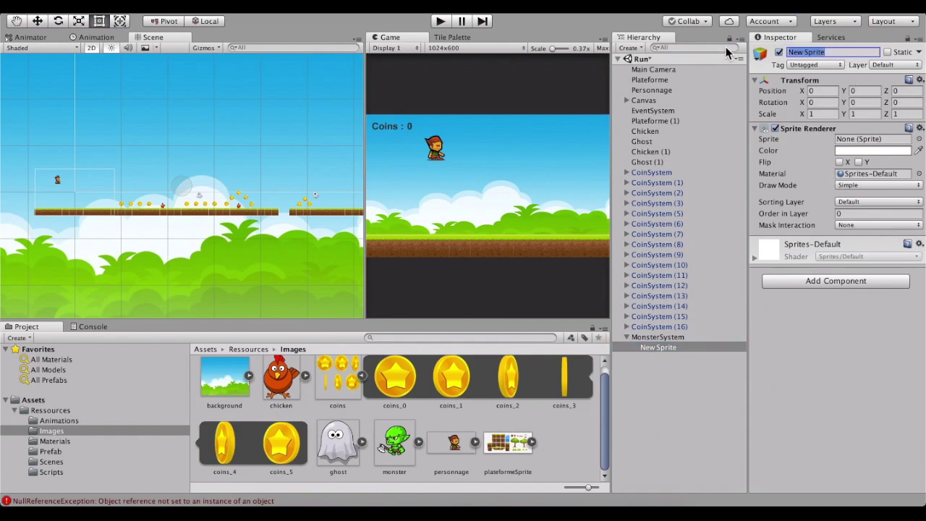
pyautogui.write('Monster')
pyautogui.hotkey('ctrl', 'a')
pyautogui.scroll(4, 175, 194)
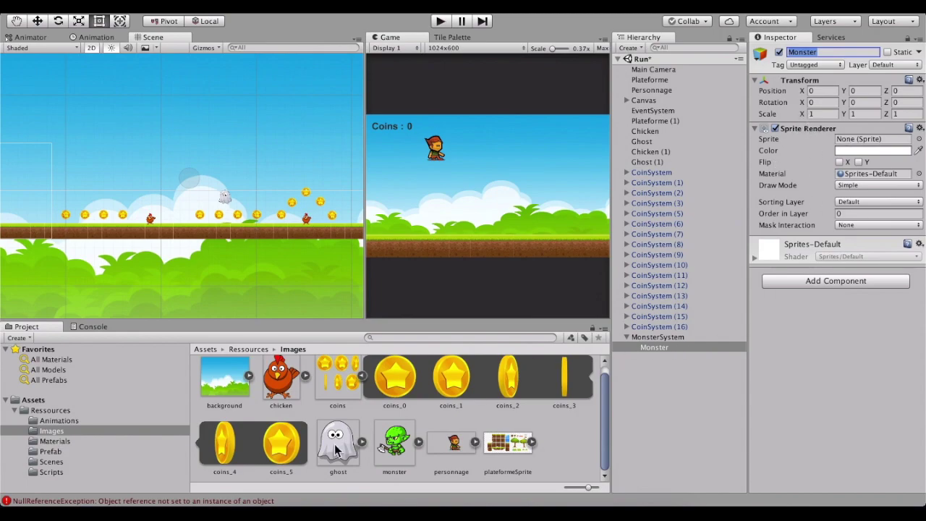
pyautogui.moveTo(397, 441)
pyautogui.mouseDown()
pyautogui.moveTo(579, 343)
pyautogui.moveTo(868, 139)
pyautogui.mouseUp()
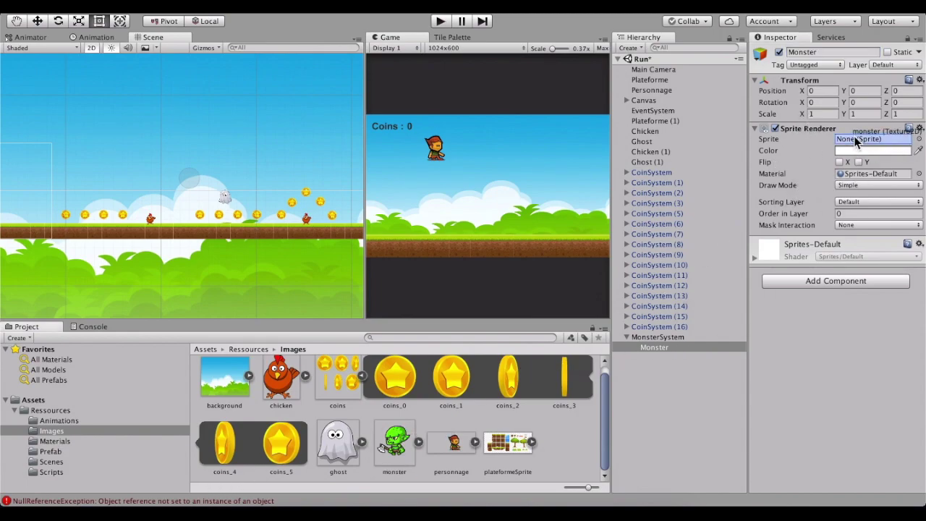
pyautogui.scroll(2, 83, 197)
# Set the Monster's scale X and Y to 0.5 and its Y rotation to 180
pyautogui.scroll(-3, 83, 196)
pyautogui.moveTo(26, 207); pyautogui.dragTo(110, 199, button='middle')
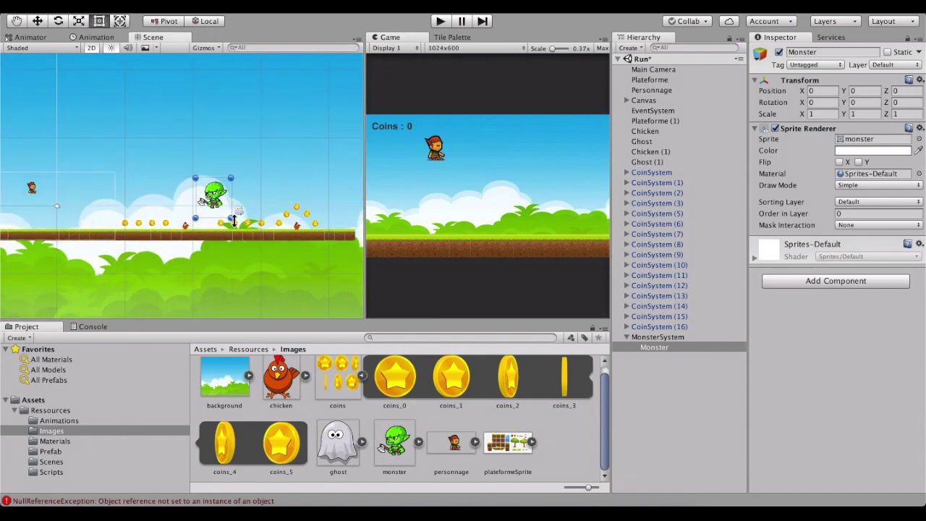
pyautogui.scroll(3, 197, 202)
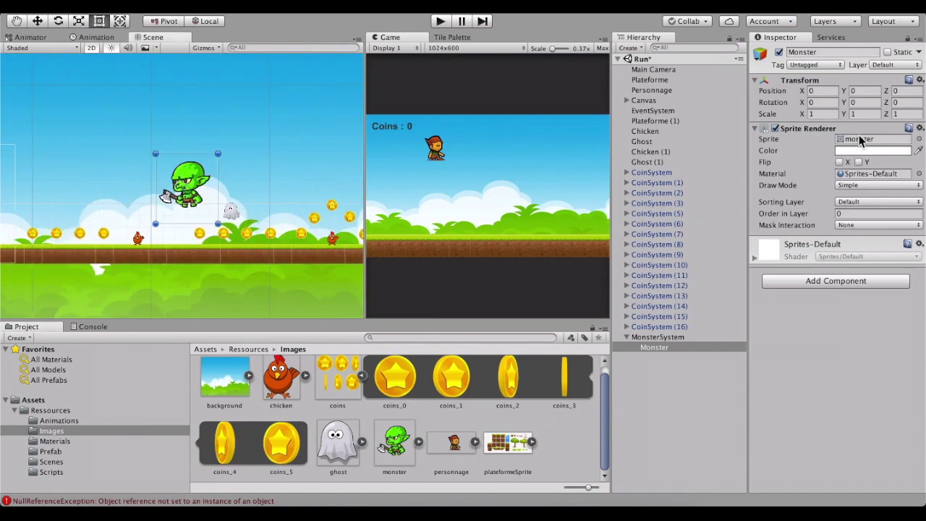
pyautogui.click(830, 114)
pyautogui.write('0.5')
pyautogui.press('Tab')
pyautogui.write('0.5')
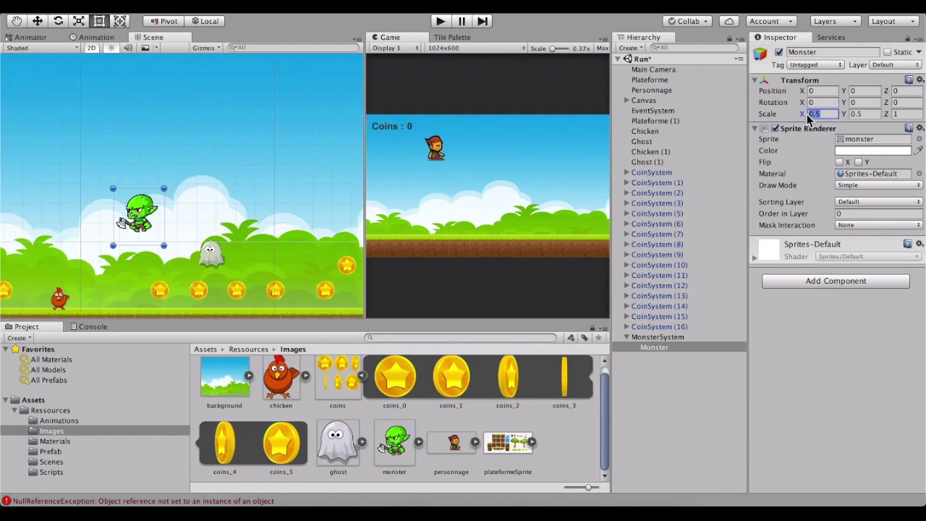
pyautogui.click(825, 104)
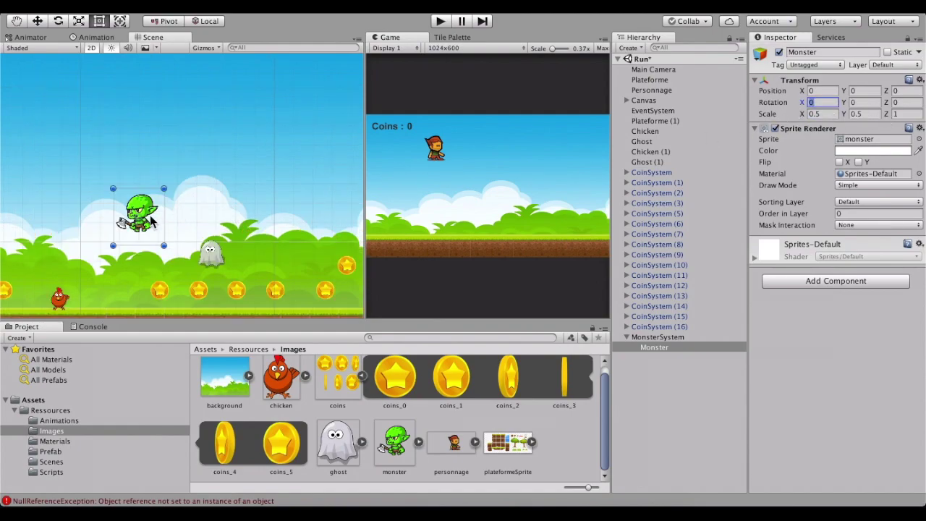
pyautogui.click(861, 102)
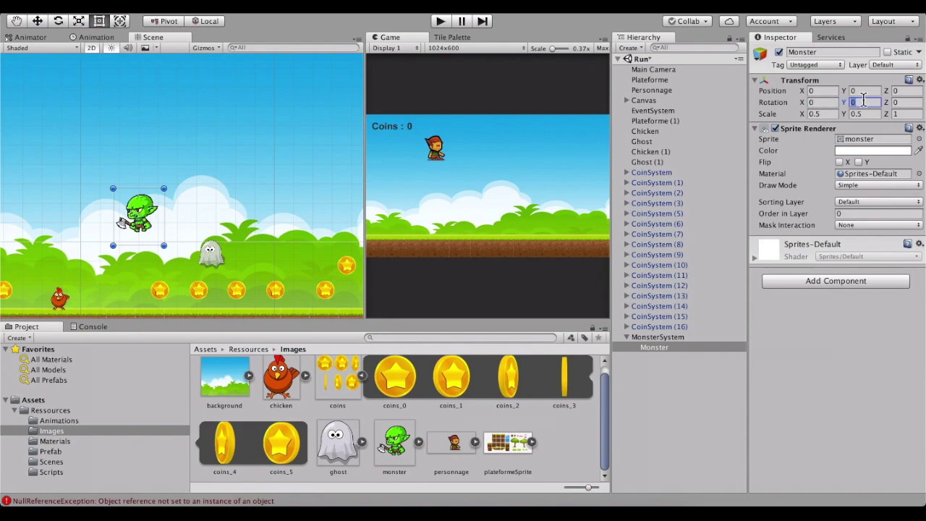
pyautogui.write('18')
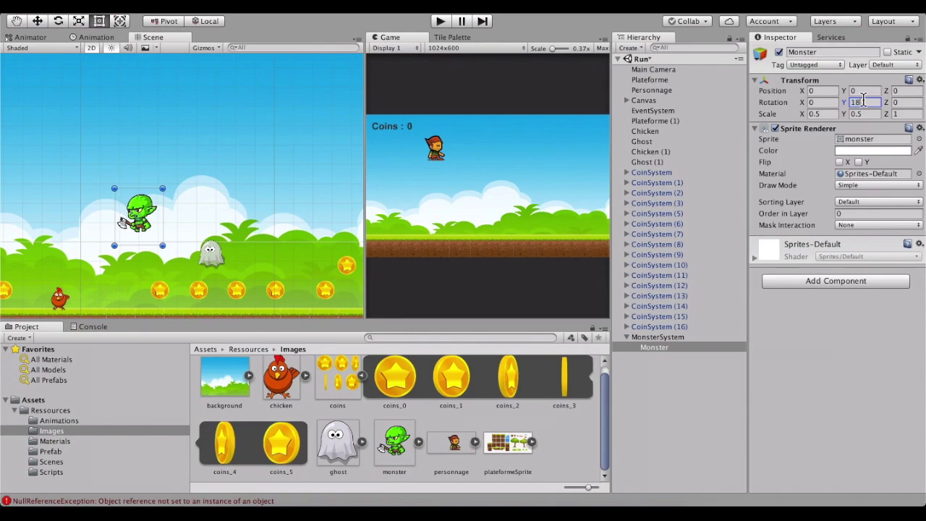
pyautogui.write('0')
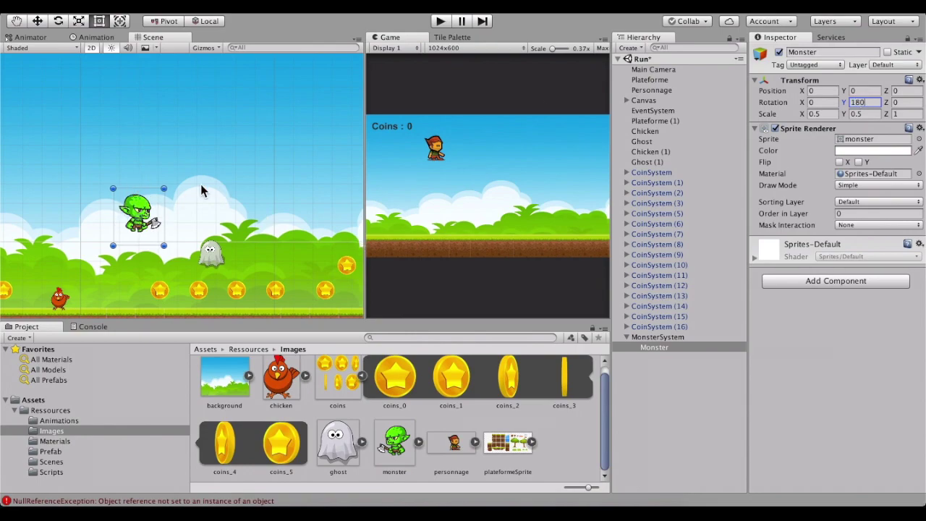
# Try moving the Monster with the Move tool, undo it, and select MonsterSystem instead
pyautogui.scroll(-5, 170, 159)
pyautogui.scroll(-3, 263, 140)
pyautogui.scroll(2, 279, 149)
pyautogui.scroll(-2, 261, 136)
pyautogui.scroll(-2, 285, 118)
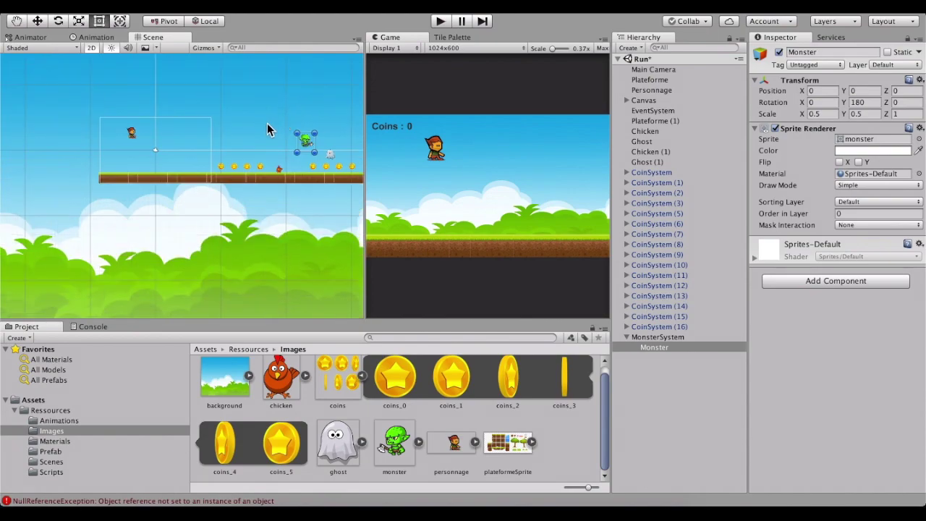
pyautogui.click(37, 20)
pyautogui.moveTo(296, 135); pyautogui.dragTo(98, 159)
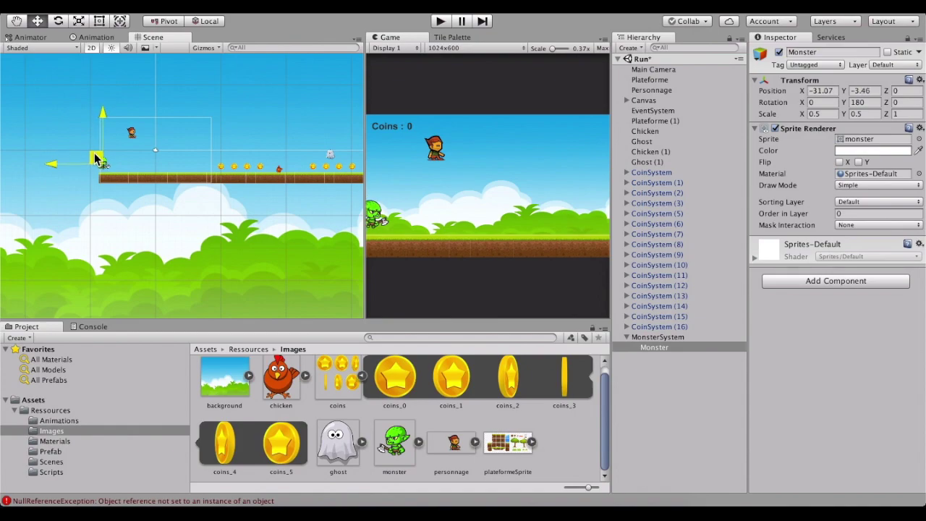
pyautogui.hotkey('ctrl', 'z')
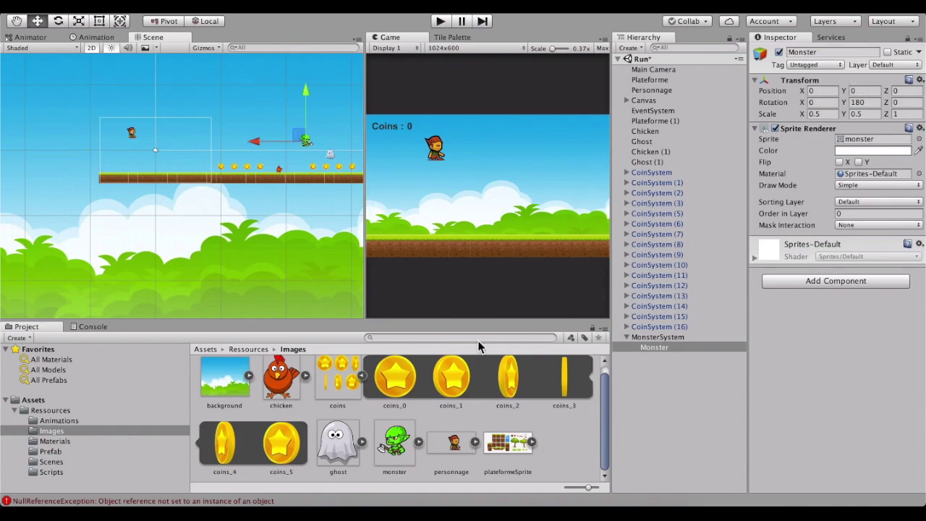
pyautogui.click(665, 338)
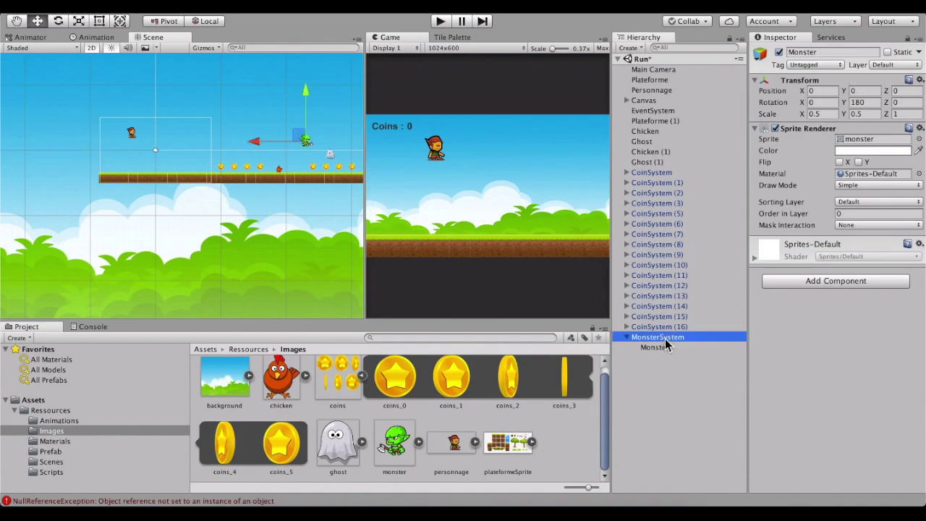
# Drag MonsterSystem left onto the left platform and adjust its Y position to -2.6
pyautogui.click(658, 348)
pyautogui.click(658, 337)
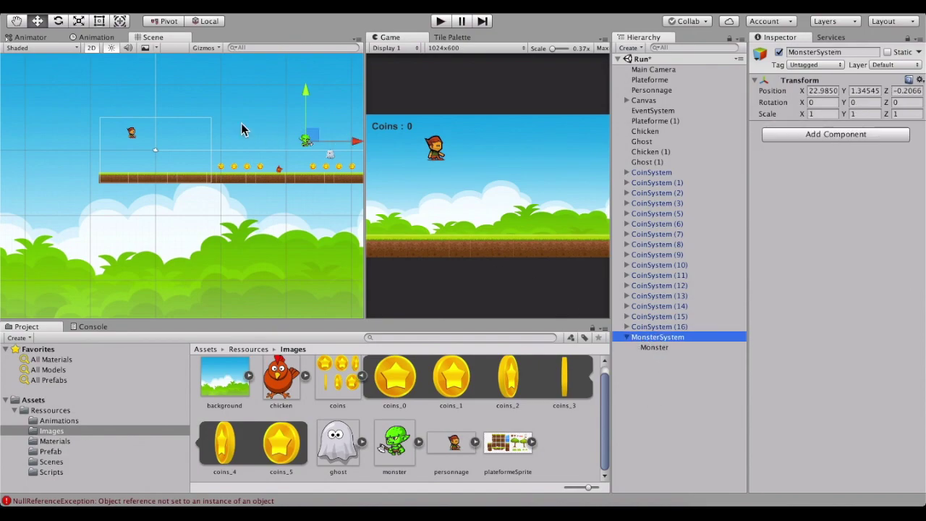
pyautogui.moveTo(306, 137)
pyautogui.mouseDown()
pyautogui.moveTo(107, 159)
pyautogui.moveTo(88, 181)
pyautogui.mouseUp()
pyautogui.scroll(5, 88, 182)
pyautogui.scroll(-3, 88, 181)
pyautogui.scroll(3, 108, 148)
pyautogui.moveTo(115, 145); pyautogui.dragTo(181, 152)
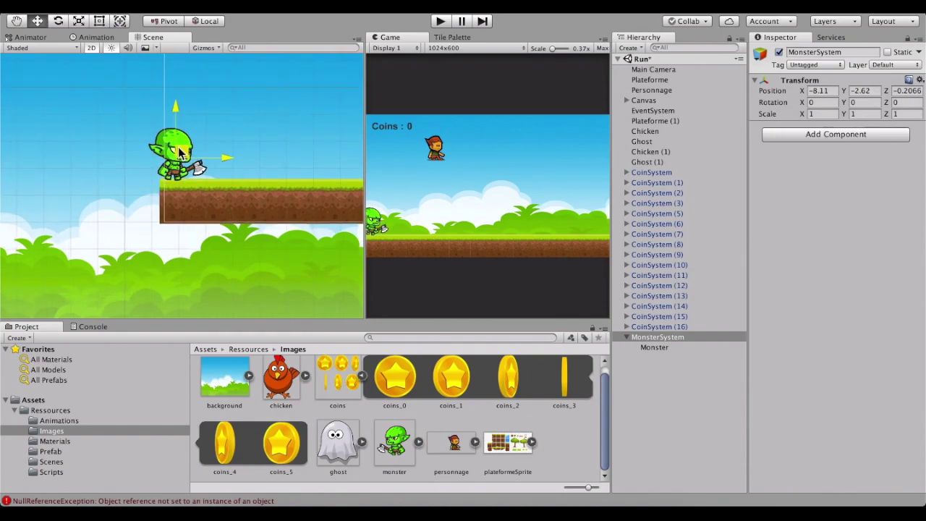
pyautogui.scroll(5, 210, 210)
pyautogui.scroll(-3, 143, 184)
pyautogui.scroll(2, 143, 185)
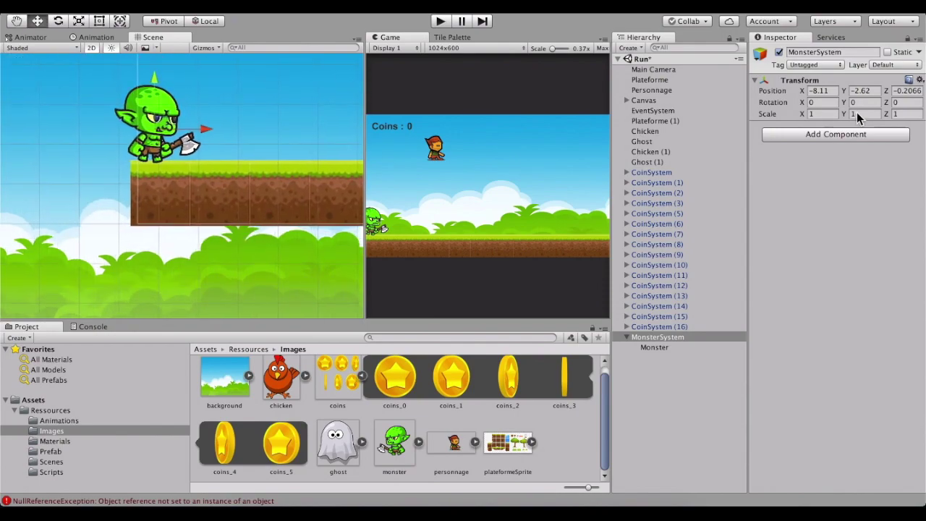
pyautogui.click(866, 90)
pyautogui.click(867, 91)
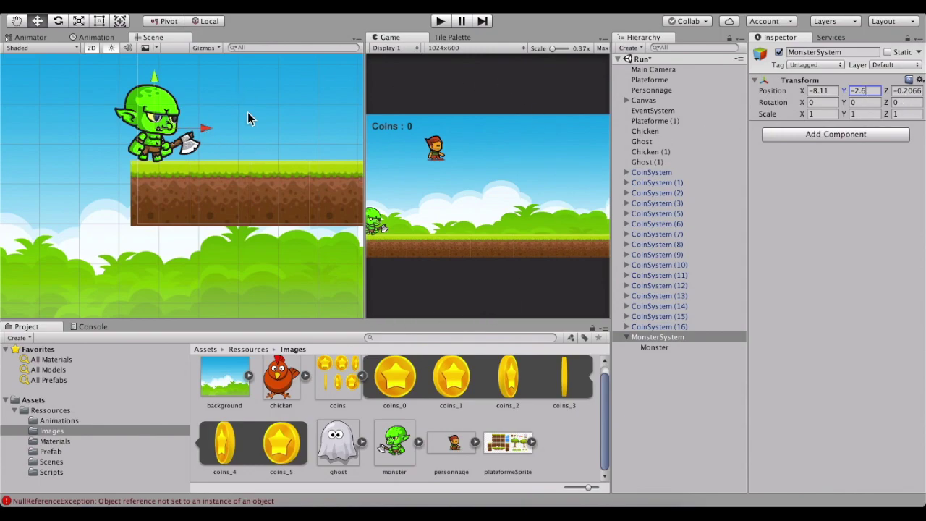
# Nudge MonsterSystem further left to about X -10.04, near the platform's left edge
pyautogui.click(689, 349)
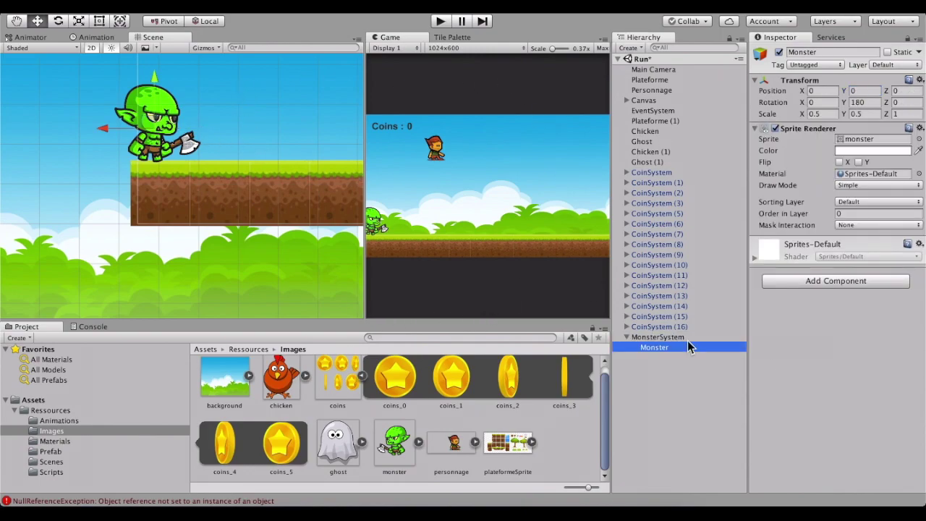
pyautogui.click(689, 338)
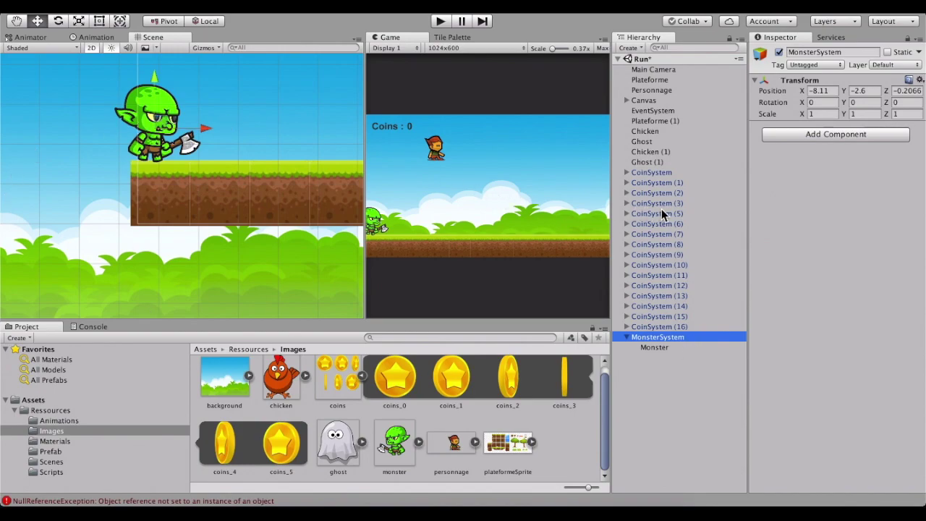
pyautogui.scroll(-3, 168, 243)
pyautogui.scroll(-3, 168, 243)
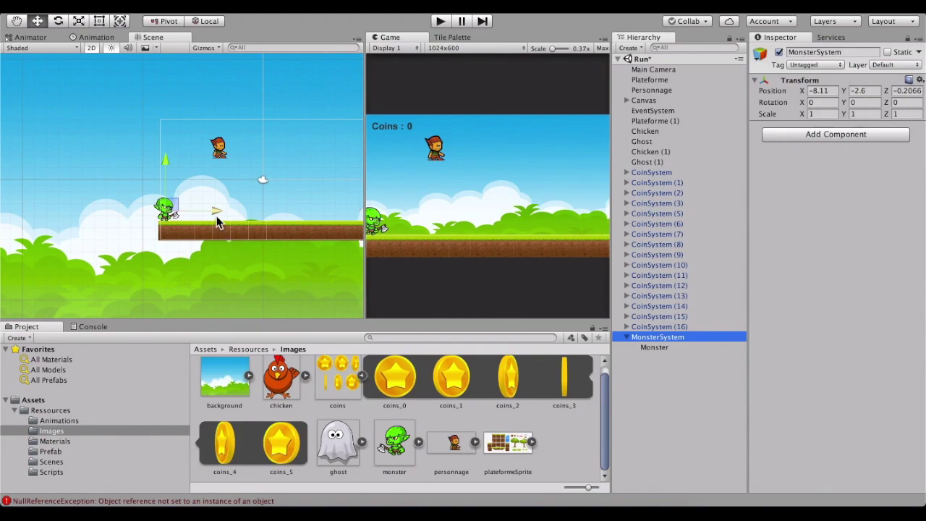
pyautogui.moveTo(215, 214); pyautogui.dragTo(192, 213)
pyautogui.click(836, 137)
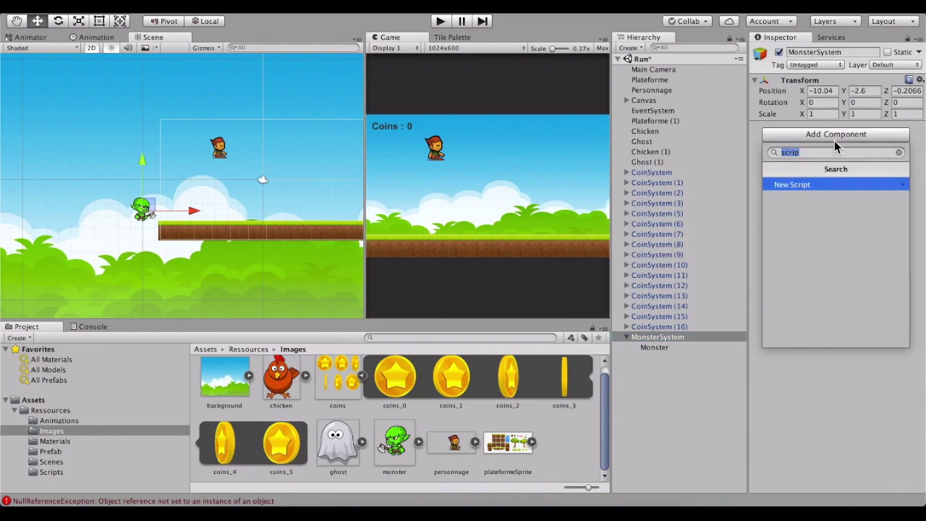
# Add a new MonsterSystem C# script component to MonsterSystem and open it in the code editor
pyautogui.click(812, 189)
pyautogui.write('MonsterSystem')
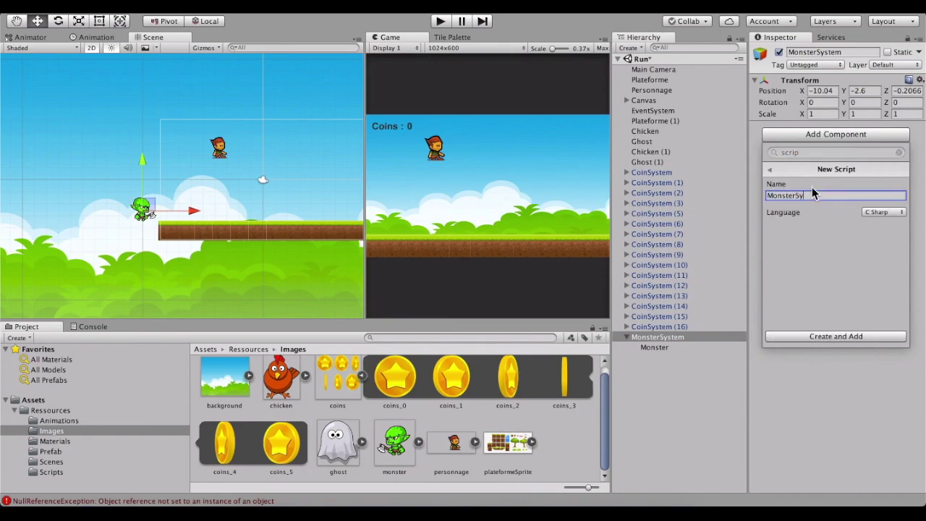
pyautogui.click(801, 340)
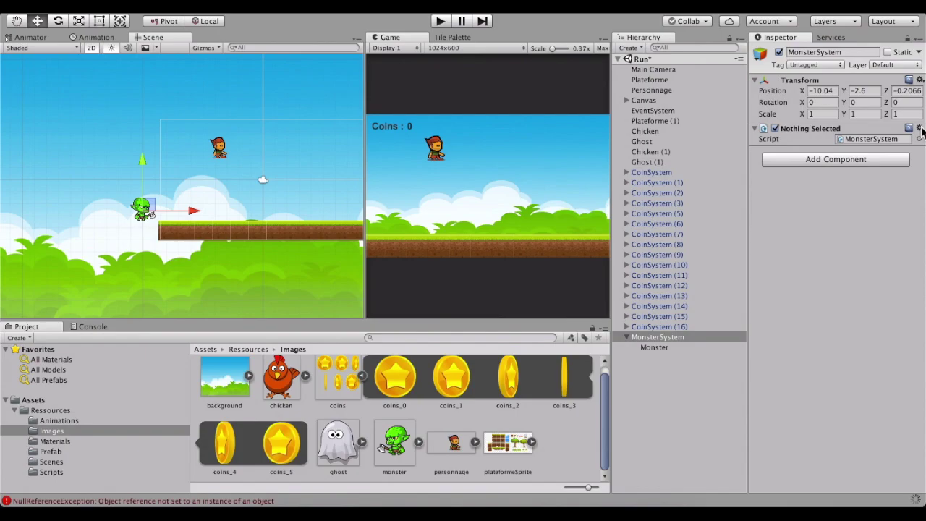
pyautogui.doubleClick(871, 139)
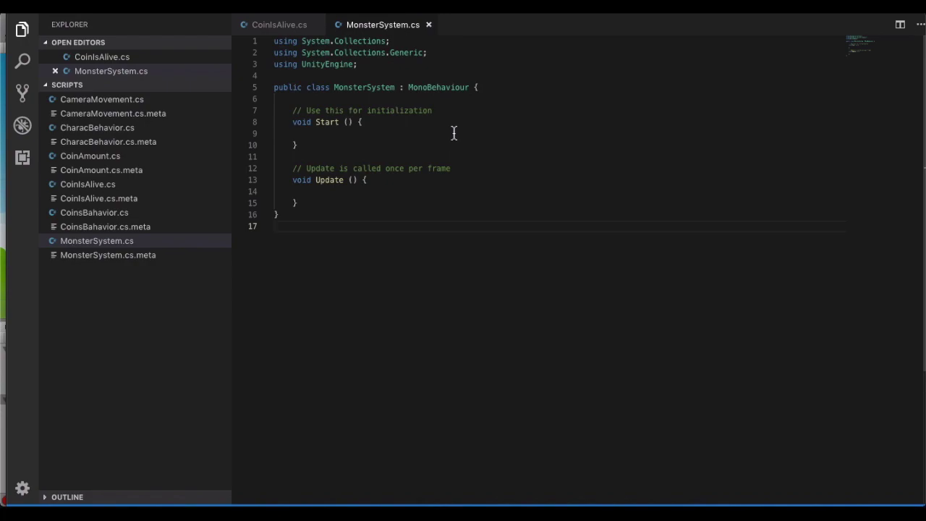
# Declare a 'public GameObject player;' field at the top of the MonsterSystem class
pyautogui.click(385, 102)
pyautogui.press('Return')
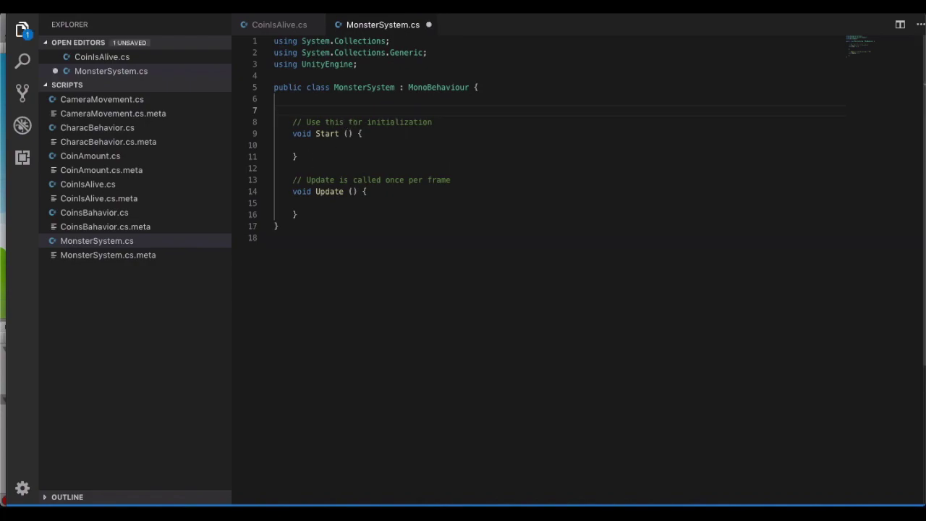
pyautogui.write('public ')
pyautogui.write('Gam')
pyautogui.write('eOb')
pyautogui.write('ject Player')
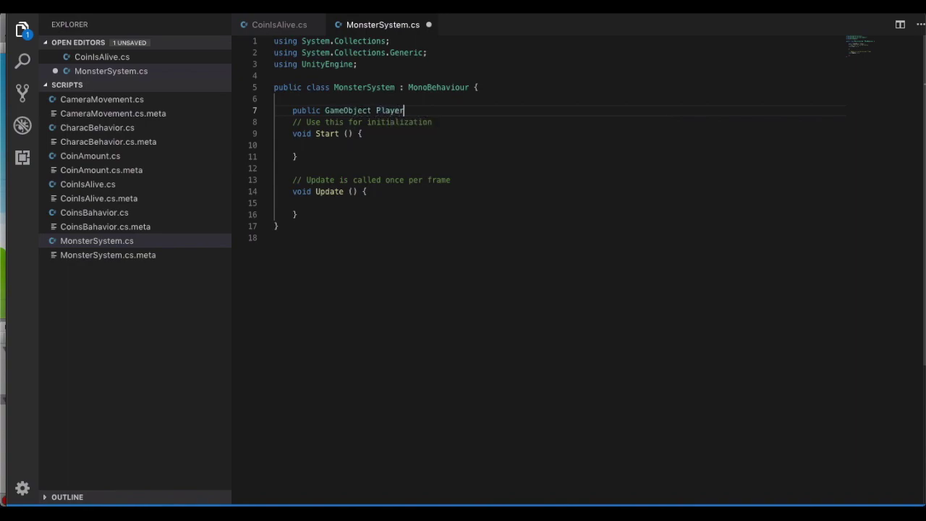
pyautogui.click(381, 111)
pyautogui.press('BackSpace')
pyautogui.write('p')
pyautogui.click(425, 111)
pyautogui.write(';')
# In Update, set transform.position to a Vector3 at player x minus 4.5f, -2.6f, -1f, and save
pyautogui.click(362, 202)
pyautogui.write('t')
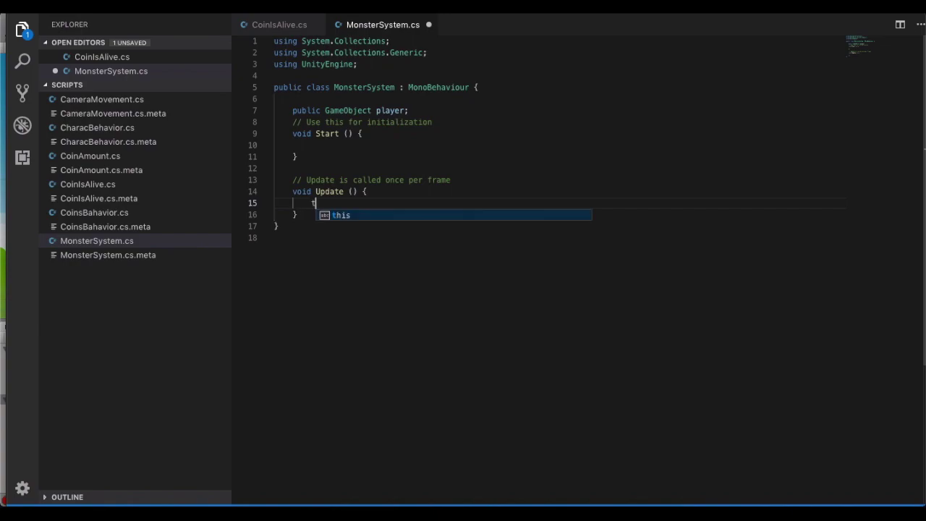
pyautogui.write('ransform')
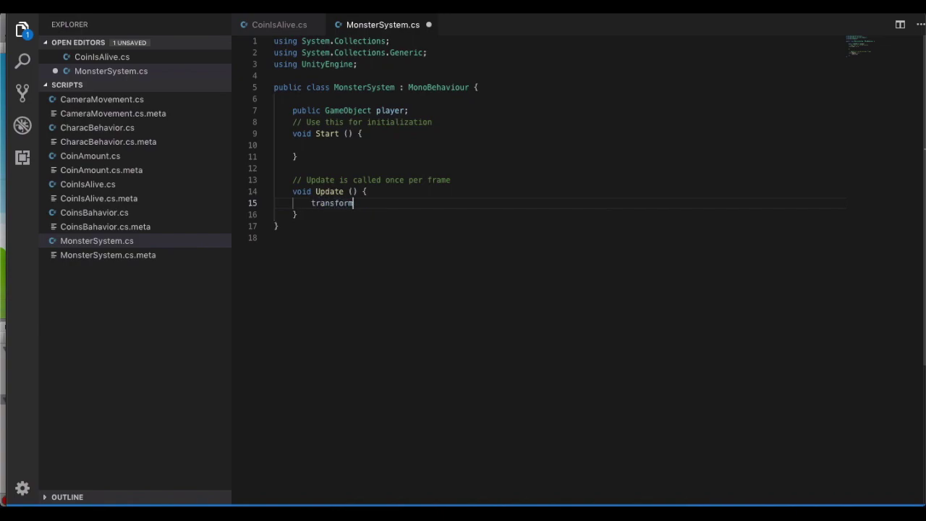
pyautogui.write('e.position = new ')
pyautogui.write('Vector')
pyautogui.write(' (position')
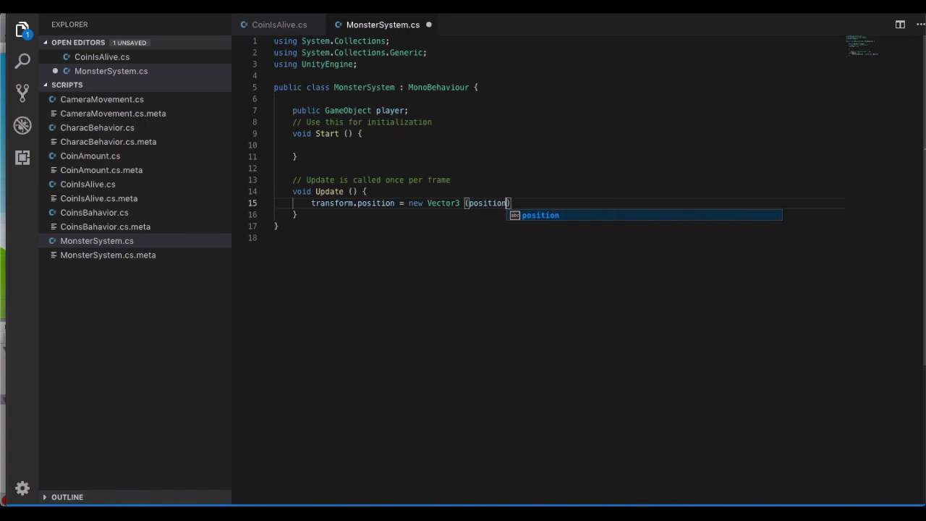
pyautogui.press('BackSpace')
pyautogui.press('BackSpace')
pyautogui.press('BackSpace')
pyautogui.press('BackSpace')
pyautogui.press('BackSpace')
pyautogui.write('la')
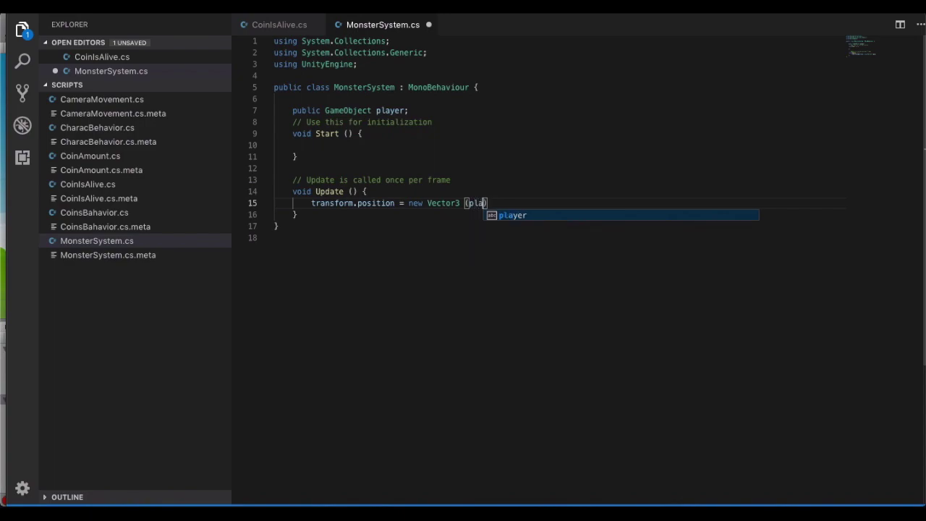
pyautogui.write('yer.tran')
pyautogui.press('Return')
pyautogui.write('.po')
pyautogui.press('Return')
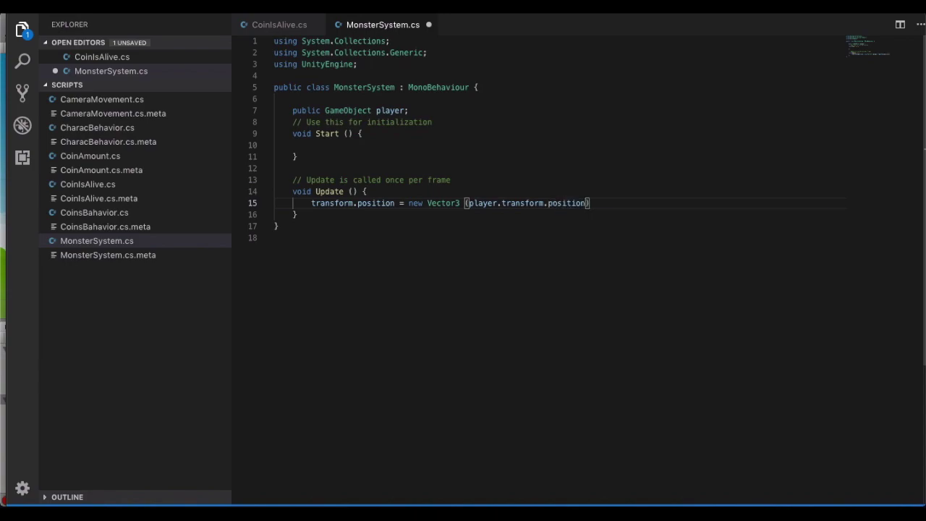
pyautogui.write('.x')
pyautogui.write(' - 4.5f')
pyautogui.write(',')
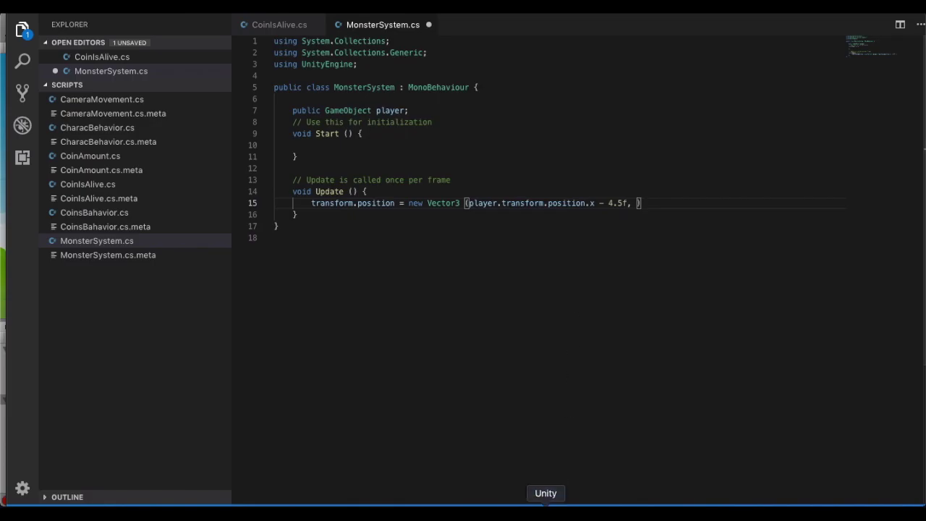
pyautogui.click(557, 498)
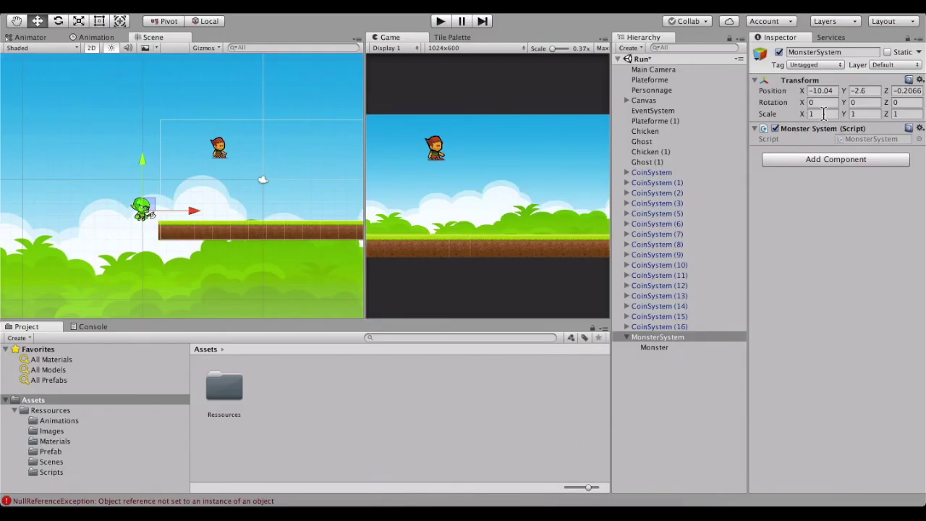
pyautogui.click(589, 498)
pyautogui.write('-1f')
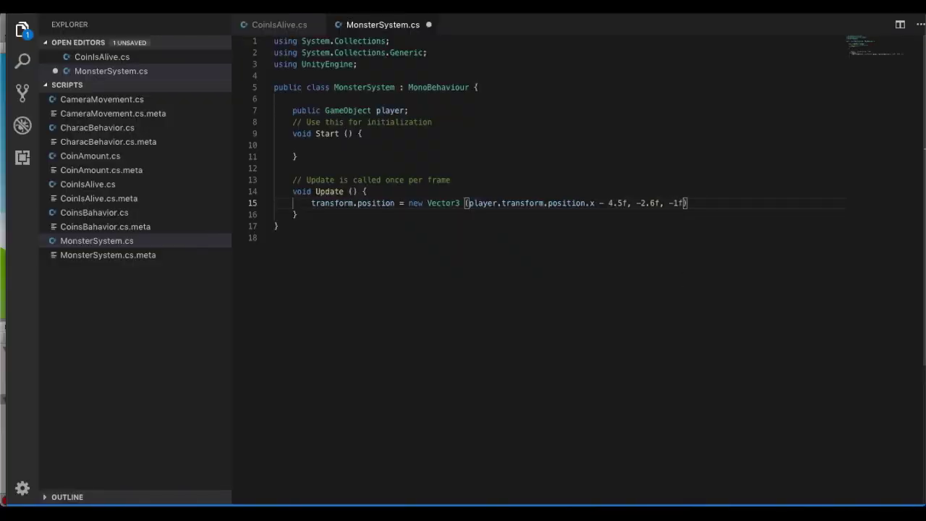
pyautogui.press('super+Tab')
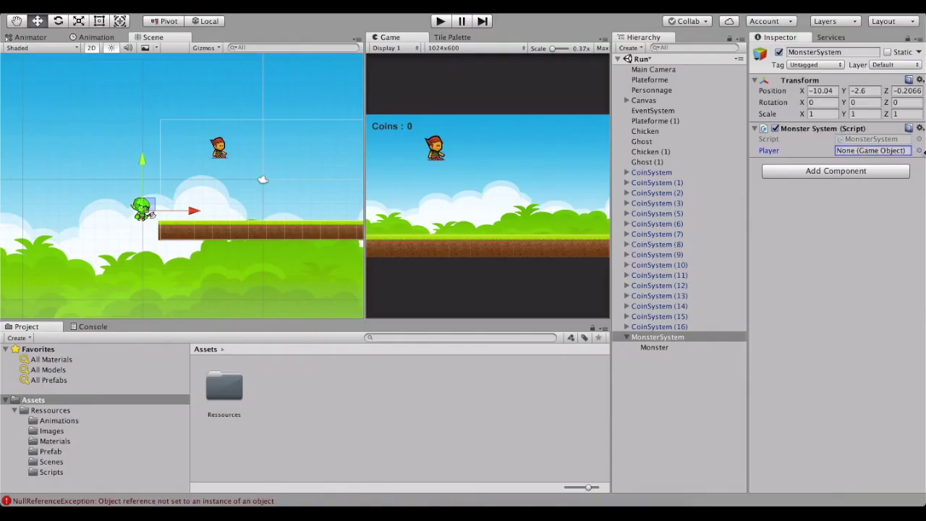
# Assign Personnage to the Monster System component's Player field
pyautogui.click(920, 151)
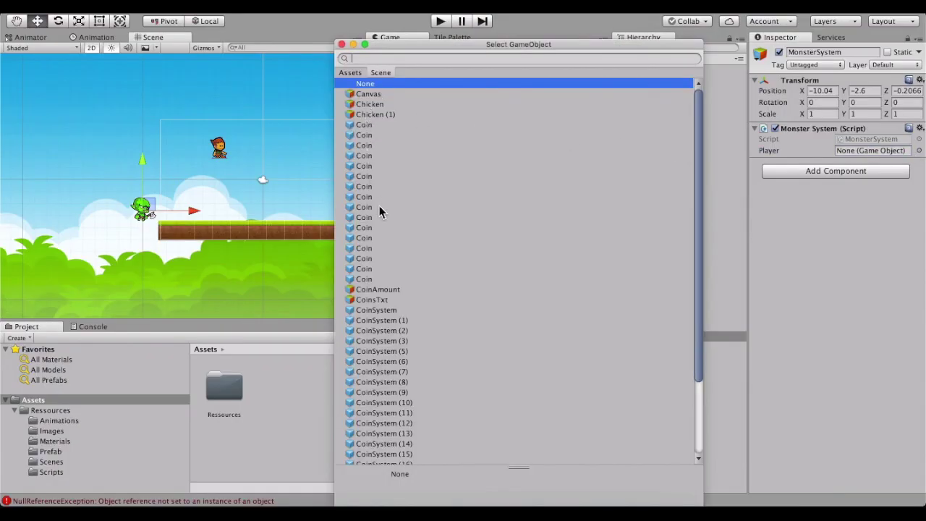
pyautogui.scroll(-3, 401, 330)
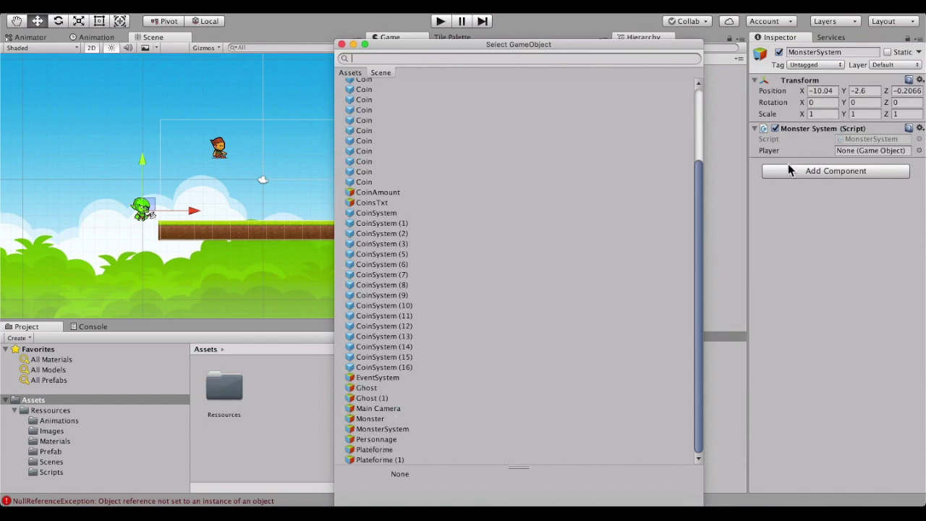
pyautogui.click(373, 439)
pyautogui.click(873, 285)
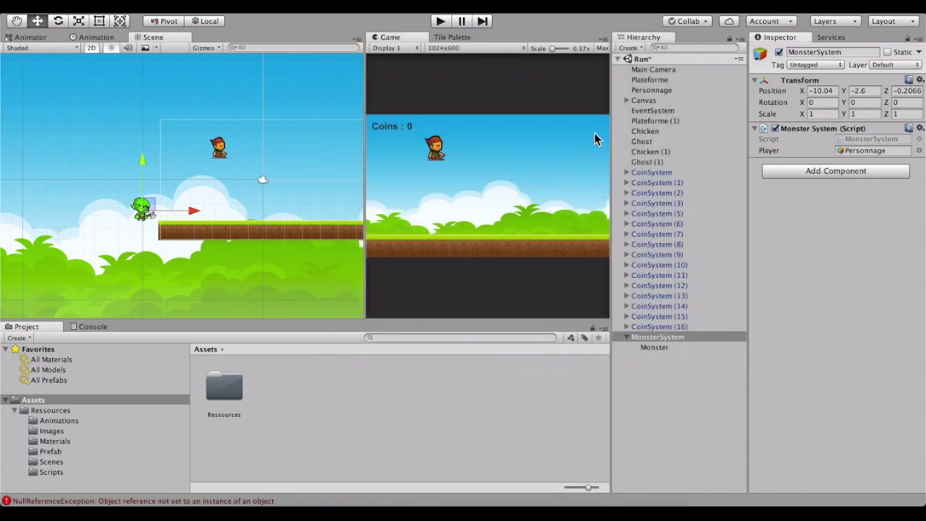
# Play the level to watch the goblin follow the player, then stop the test run
pyautogui.click(442, 23)
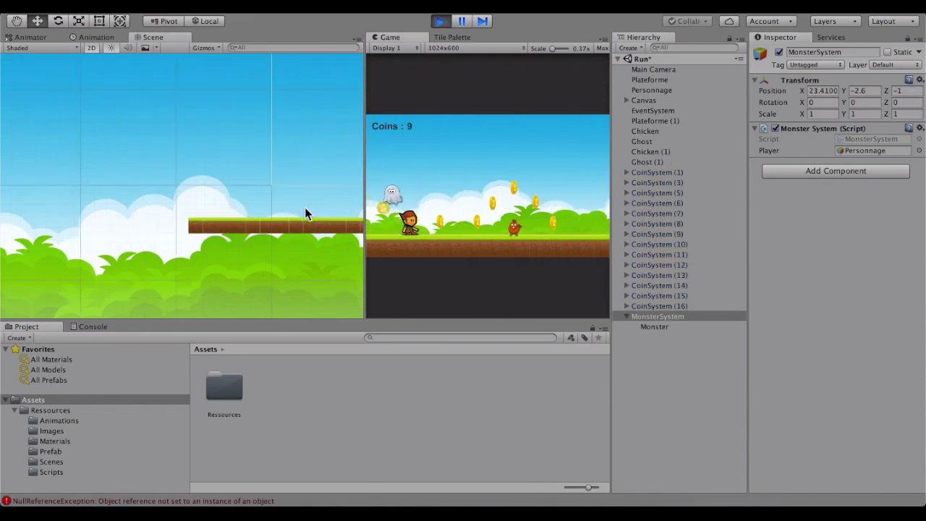
pyautogui.scroll(-3, 191, 168)
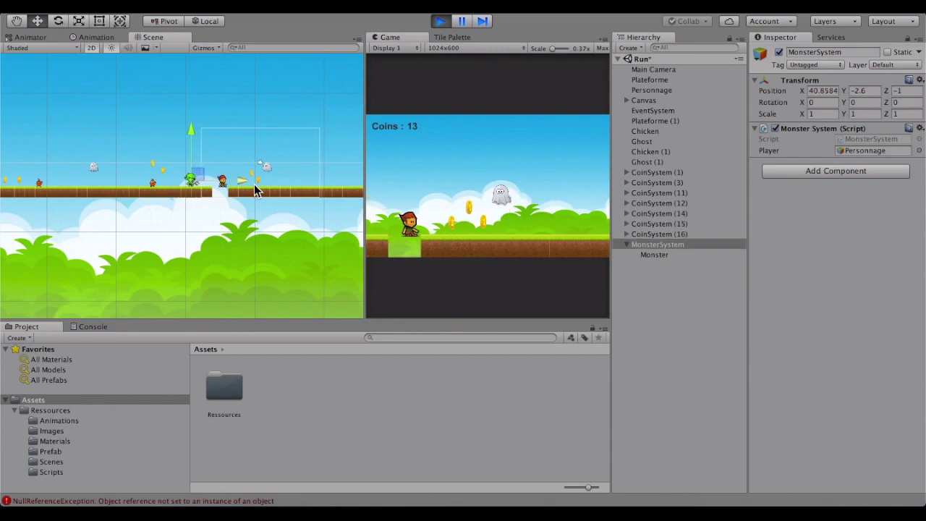
pyautogui.hotkey('ctrl', 'p')
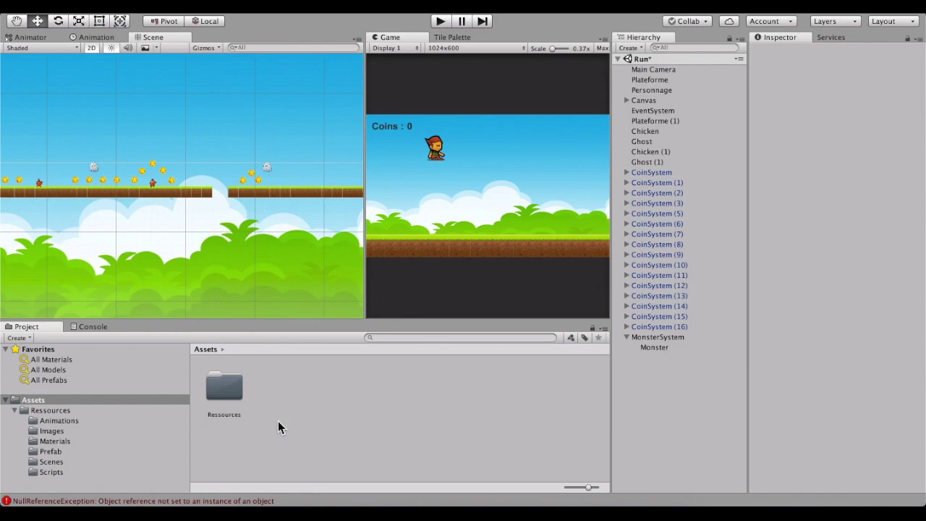
pyautogui.scroll(5, 92, 174)
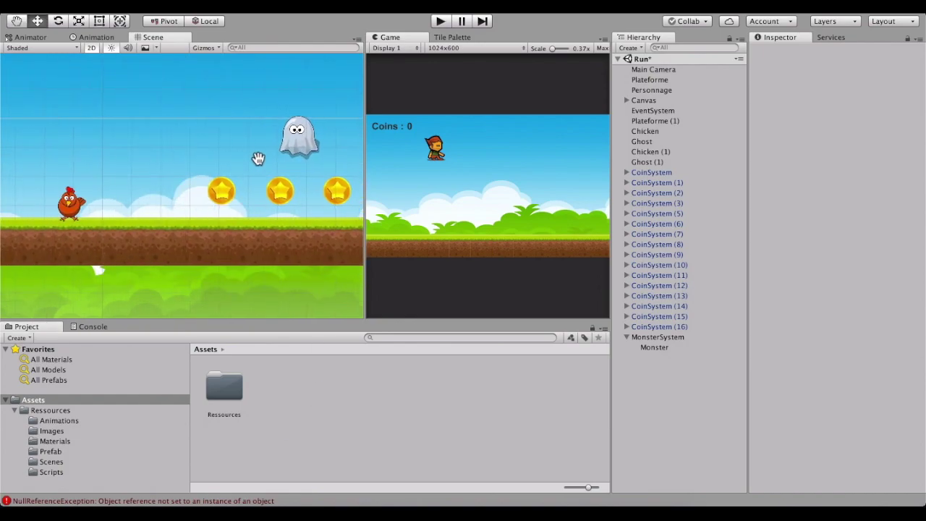
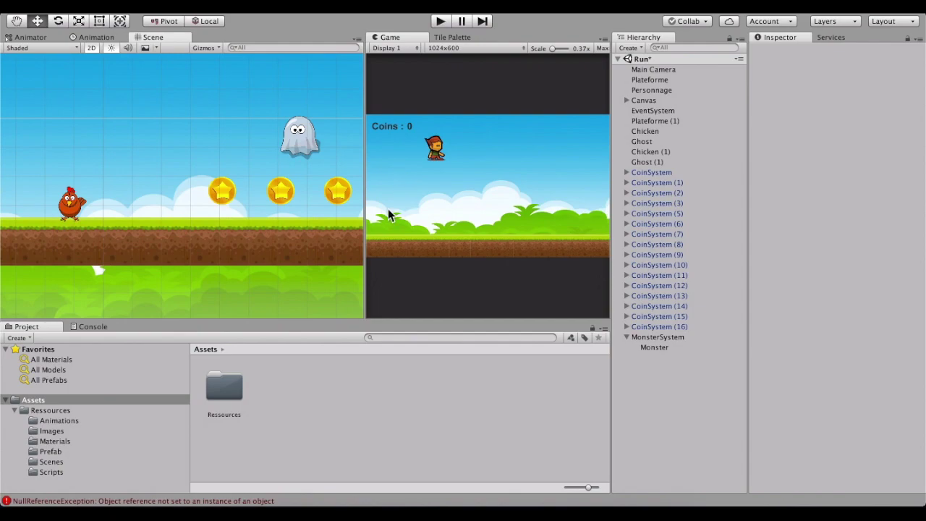
# Bring the goblin and the Personnage character into view and select MonsterSystem
pyautogui.moveTo(167, 182)
pyautogui.mouseDown(button='middle')
pyautogui.moveTo(348, 201)
pyautogui.moveTo(302, 190)
pyautogui.mouseUp(button='middle')
pyautogui.click(266, 127)
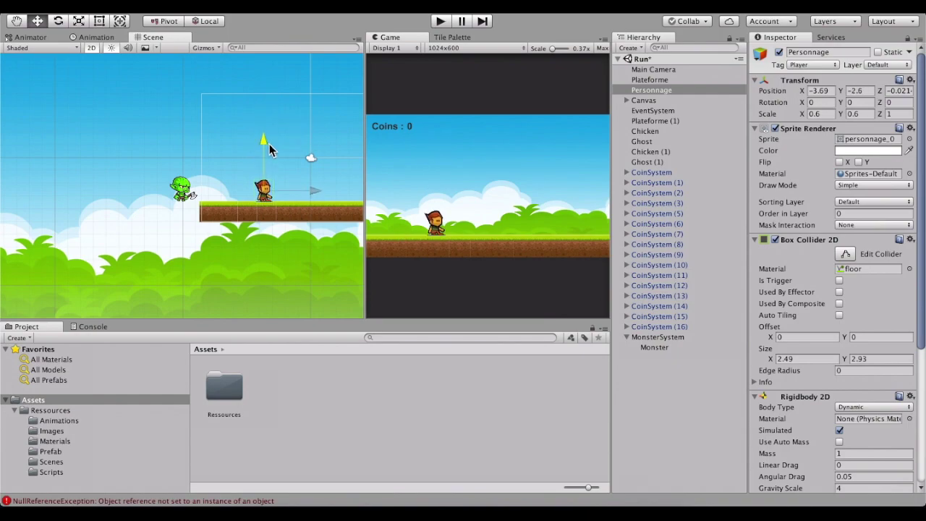
pyautogui.scroll(5, 205, 181)
pyautogui.scroll(-3, 205, 181)
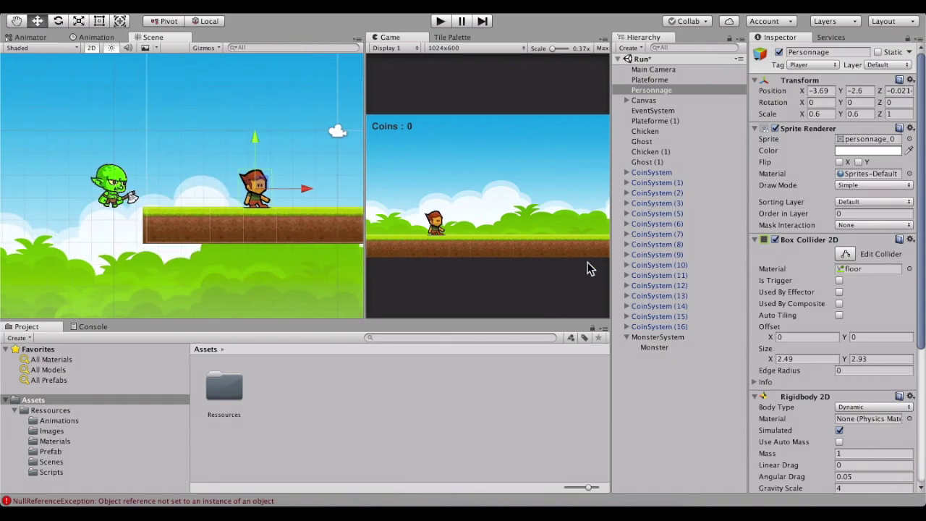
pyautogui.click(679, 338)
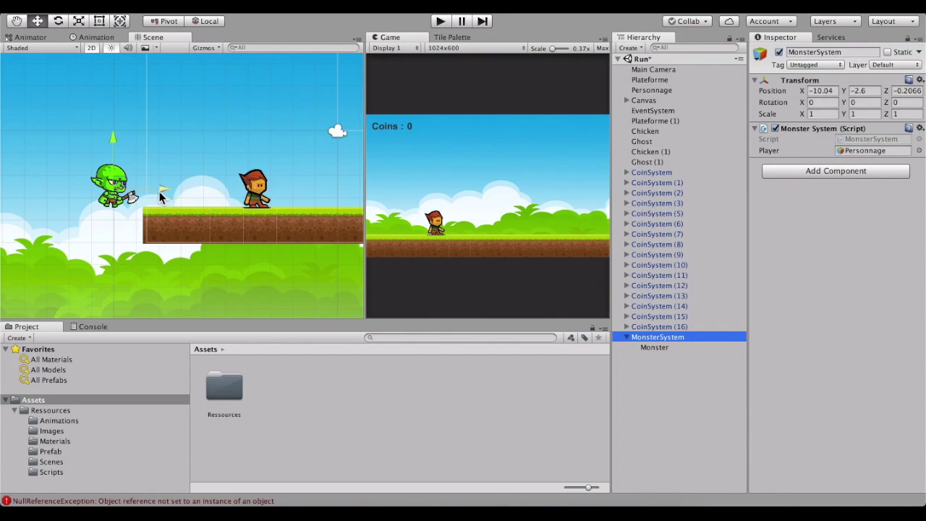
# Slide MonsterSystem along X from -9.7 to -7.56, ending beside the character at X -4.47
pyautogui.moveTo(161, 190); pyautogui.dragTo(216, 186)
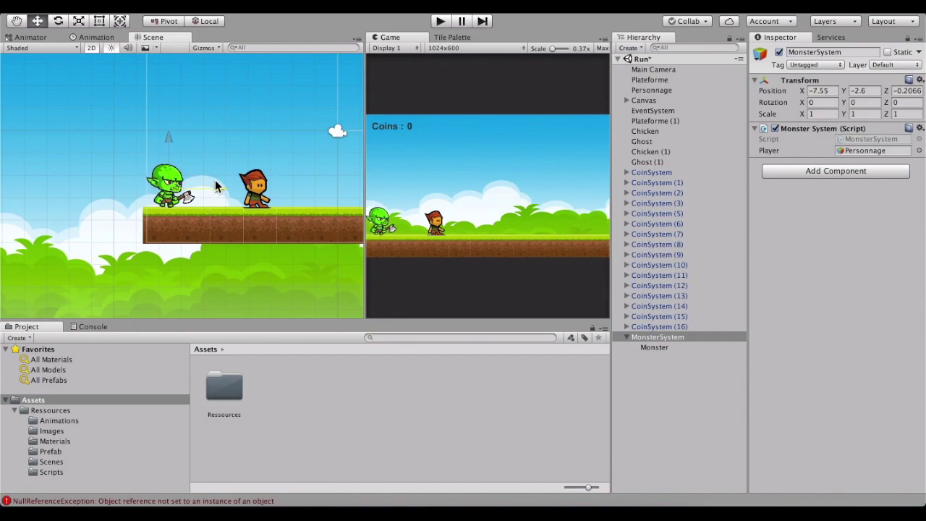
pyautogui.moveTo(216, 186); pyautogui.dragTo(215, 187)
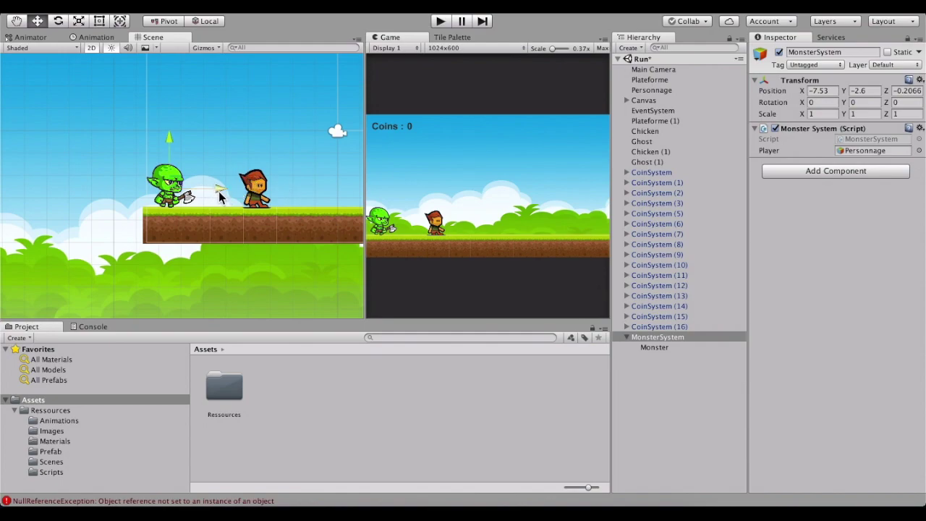
pyautogui.moveTo(219, 191); pyautogui.dragTo(189, 200)
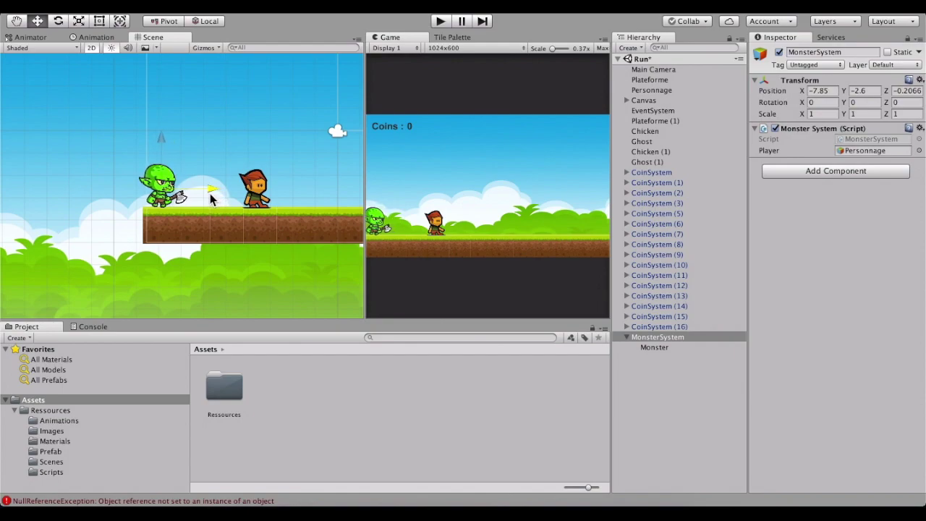
pyautogui.moveTo(189, 201); pyautogui.dragTo(170, 202)
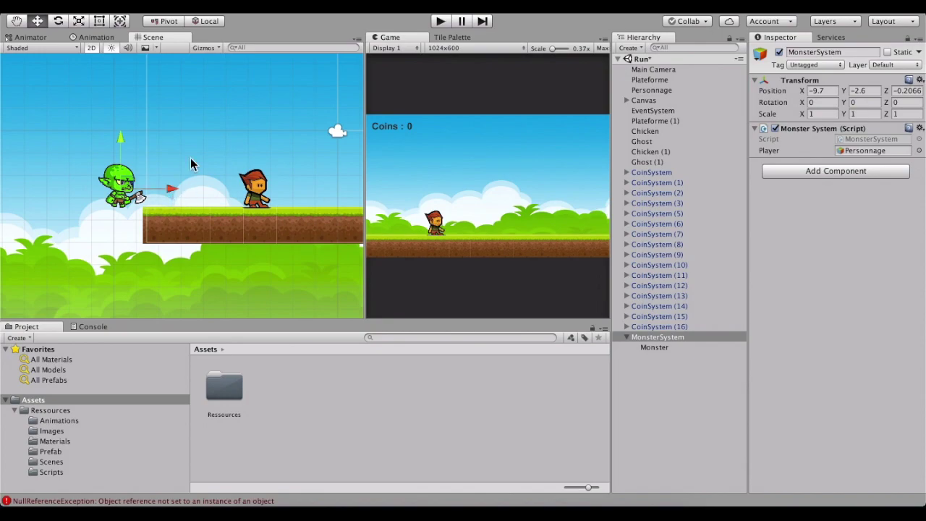
pyautogui.moveTo(171, 195); pyautogui.dragTo(219, 199)
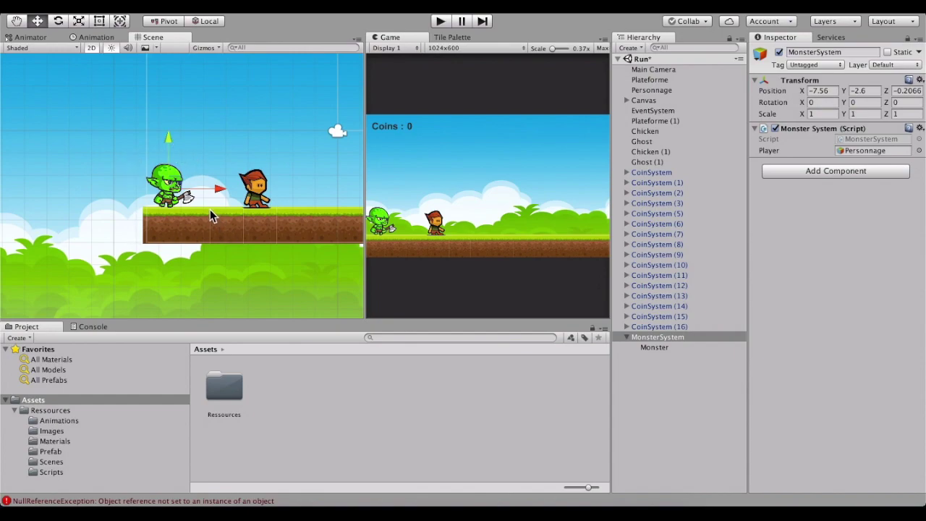
pyautogui.moveTo(207, 192); pyautogui.dragTo(282, 193)
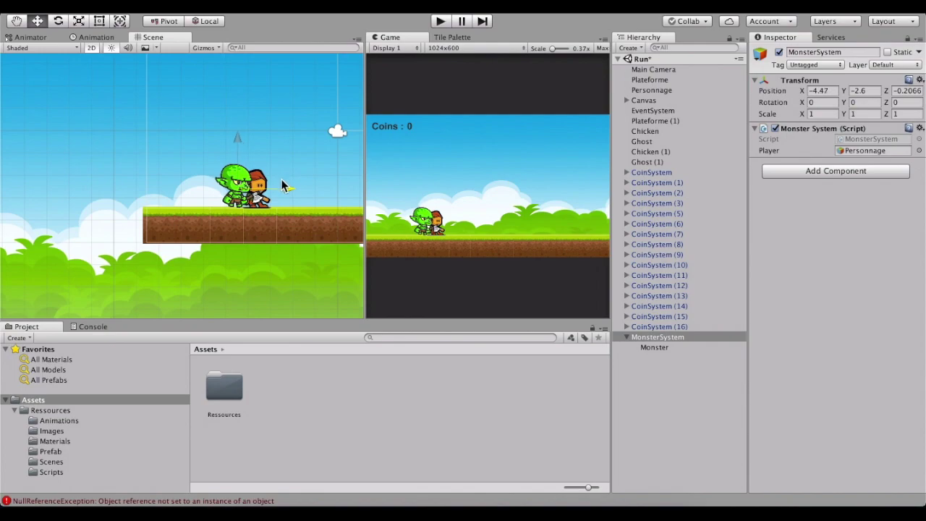
pyautogui.click(253, 234)
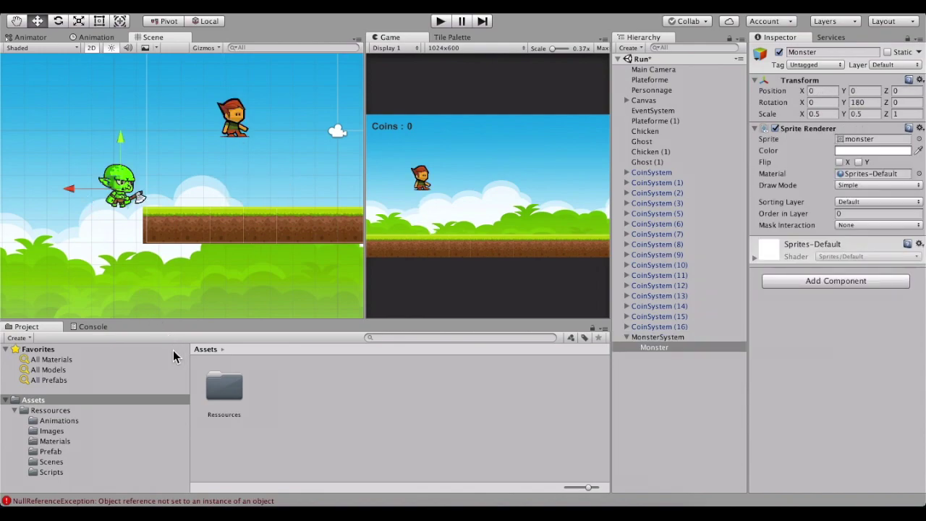
pyautogui.moveTo(67, 195)
pyautogui.mouseDown()
pyautogui.moveTo(79, 201)
pyautogui.moveTo(67, 197)
pyautogui.mouseUp()
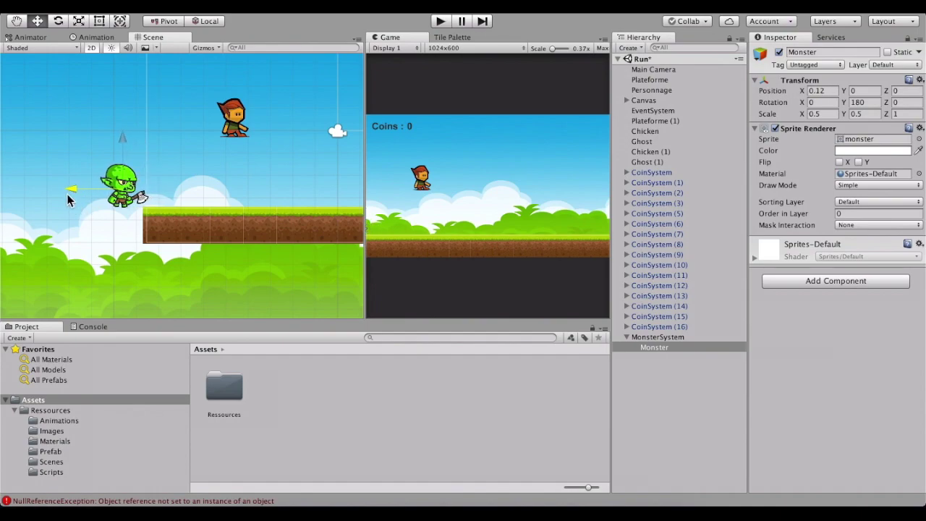
pyautogui.moveTo(66, 197); pyautogui.dragTo(67, 197)
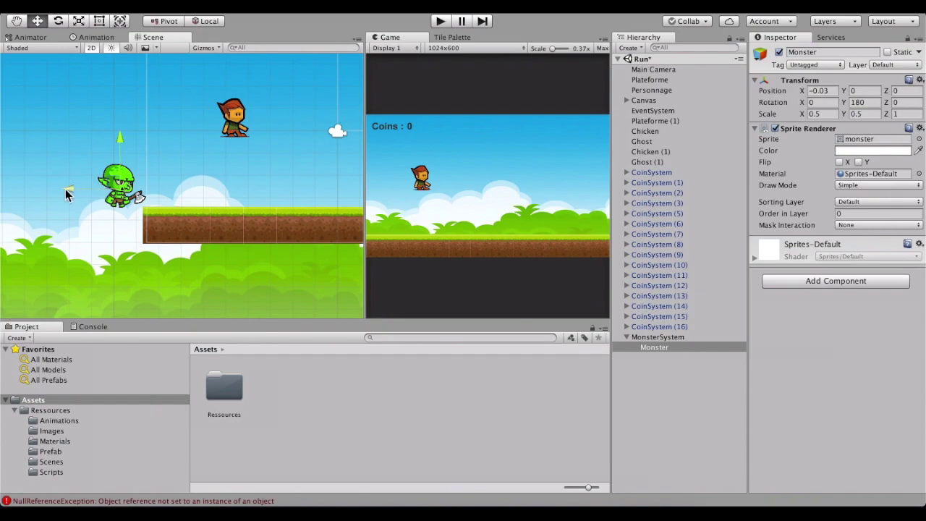
pyautogui.moveTo(75, 193); pyautogui.dragTo(132, 194)
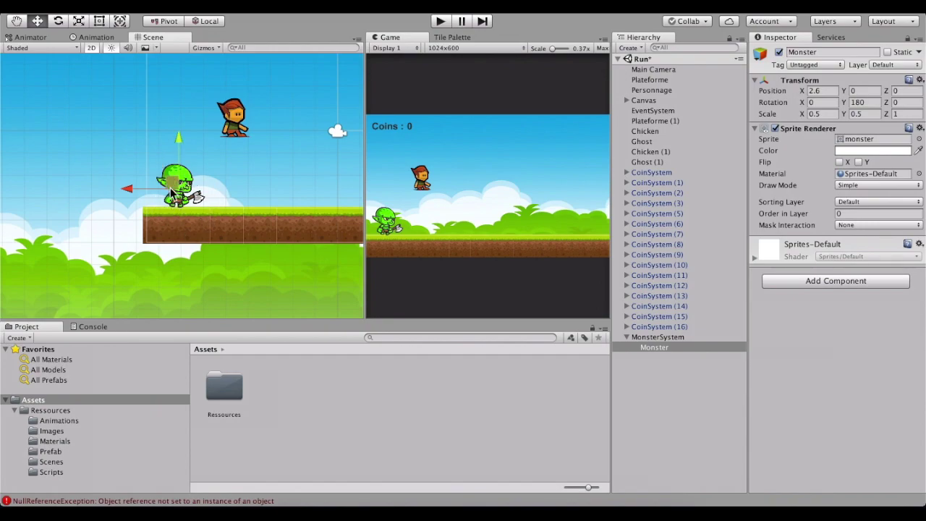
pyautogui.moveTo(136, 192)
pyautogui.mouseDown()
pyautogui.moveTo(203, 207)
pyautogui.moveTo(81, 207)
pyautogui.mouseUp()
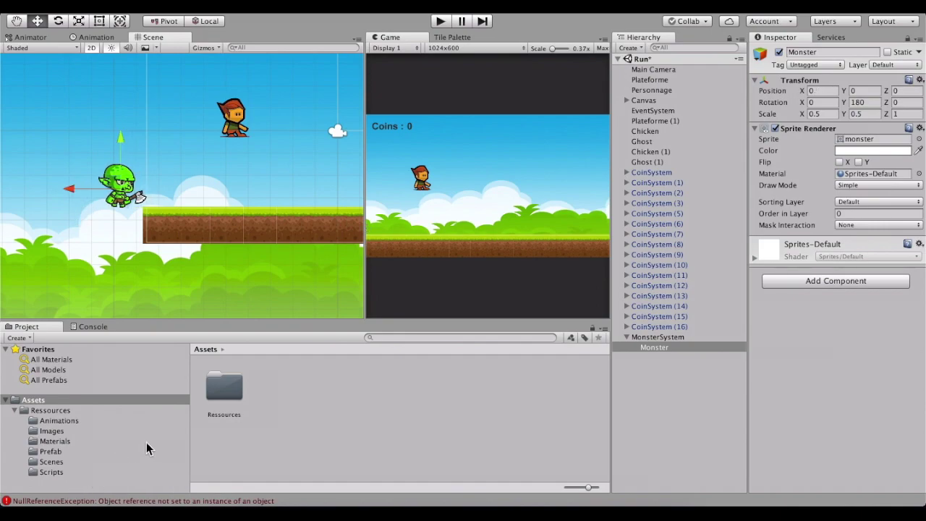
# Add an Animator component to the MonsterSystem object
pyautogui.click(663, 339)
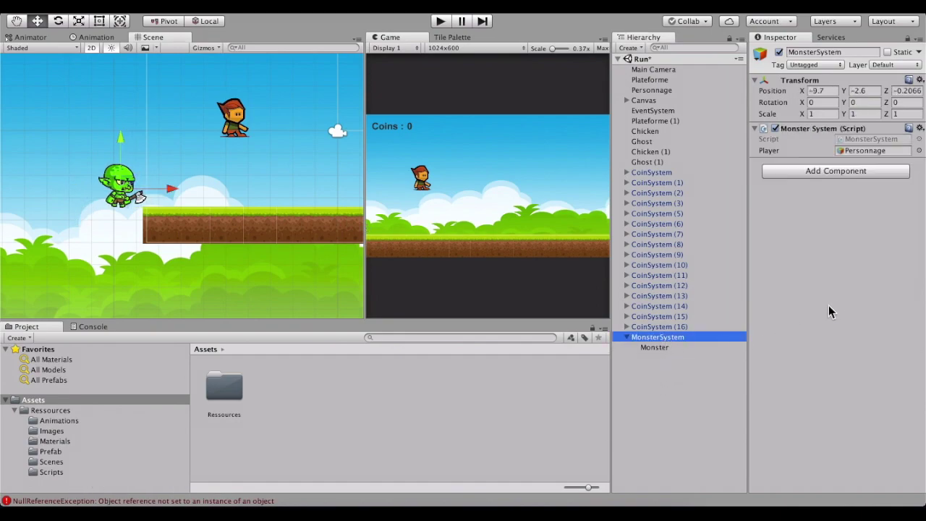
pyautogui.click(840, 170)
pyautogui.write('anima')
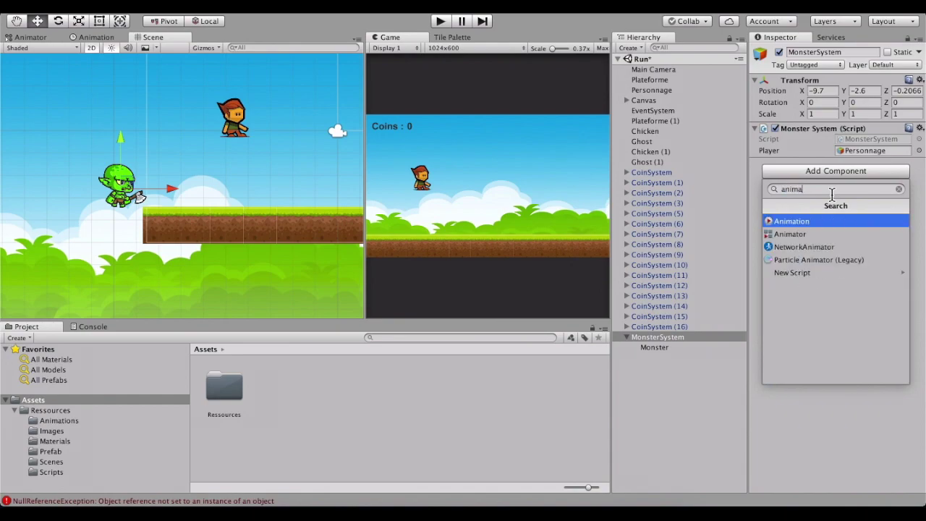
pyautogui.press('Down')
pyautogui.press('Return')
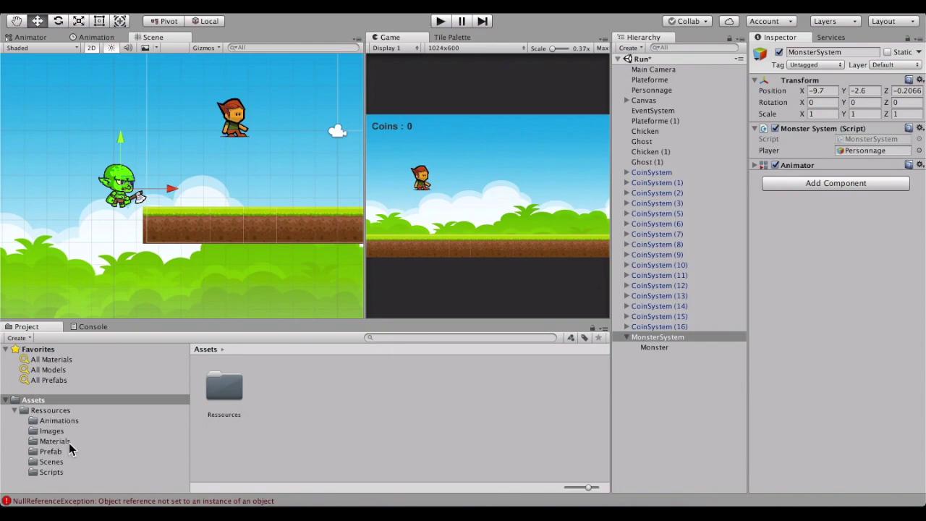
# Create an Animator Controller named MonsterSystem in the Animations folder
pyautogui.click(60, 423)
pyautogui.rightClick(402, 433)
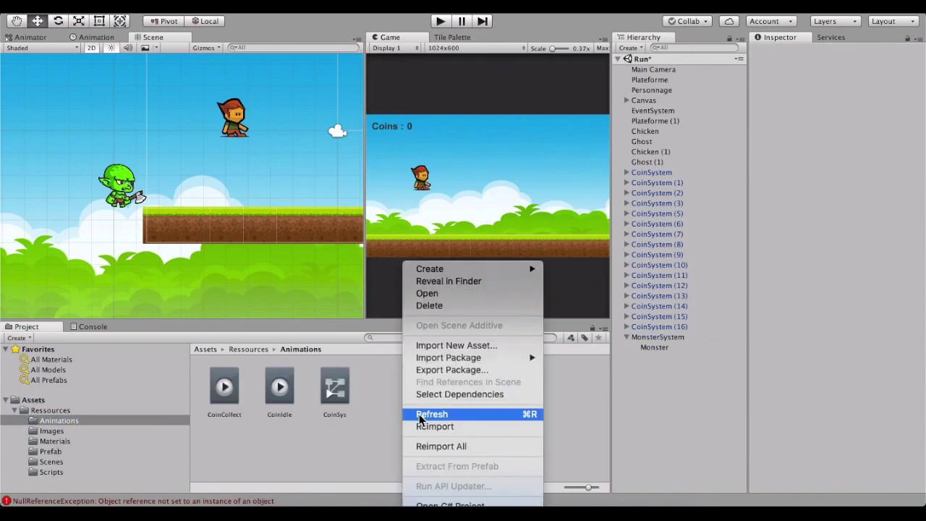
pyautogui.click(516, 269)
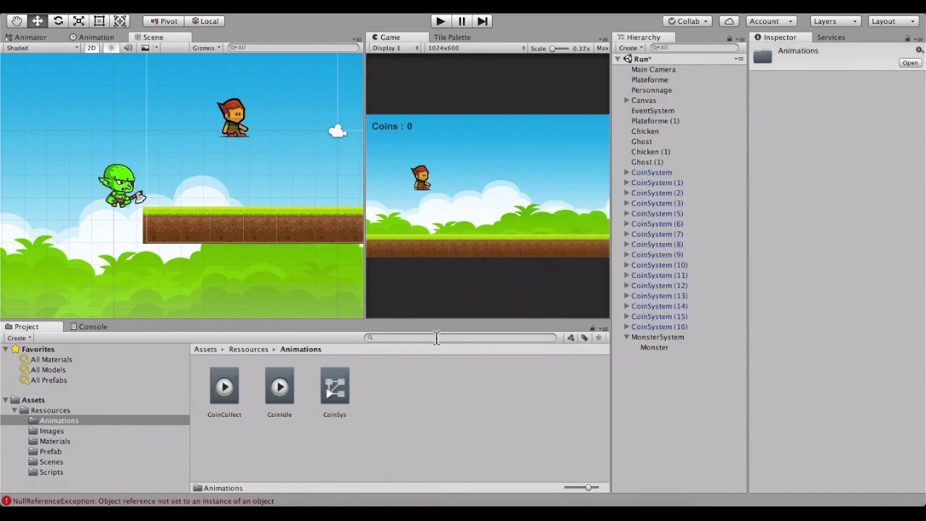
pyautogui.rightClick(407, 399)
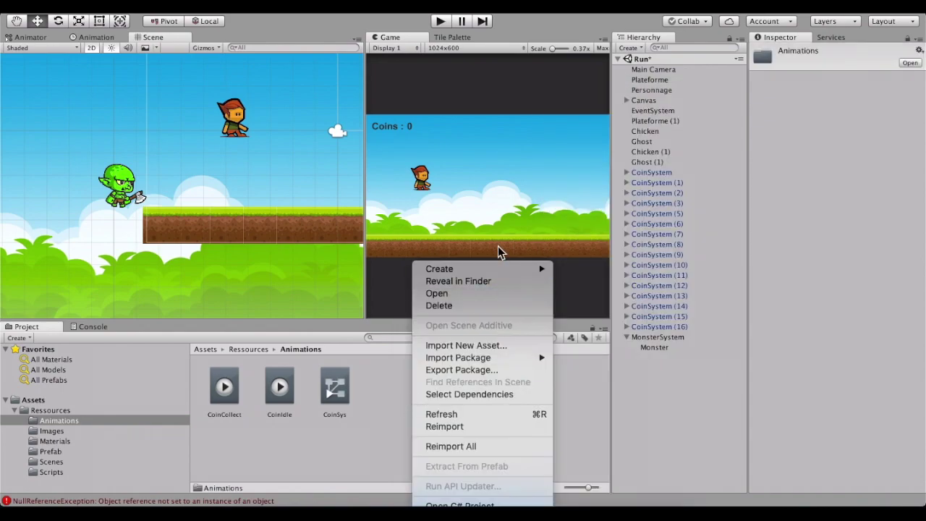
pyautogui.moveTo(545, 272)
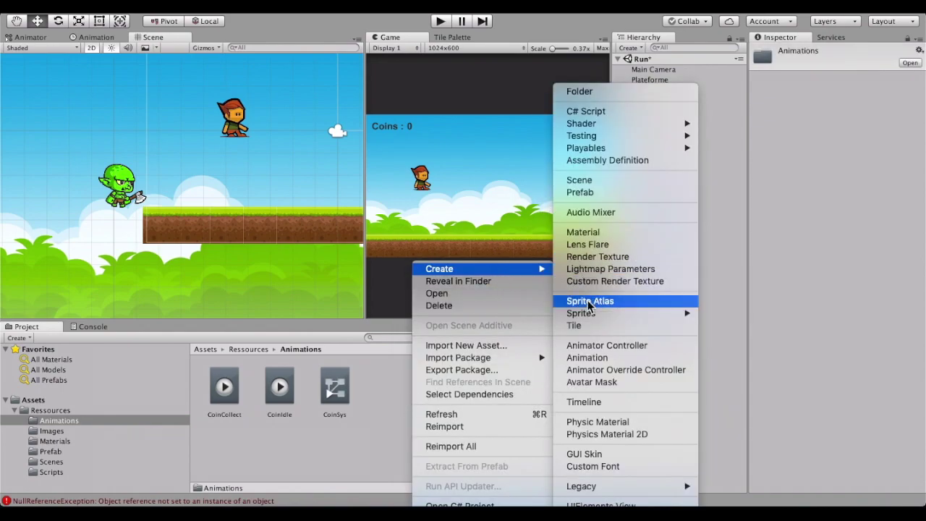
pyautogui.click(619, 346)
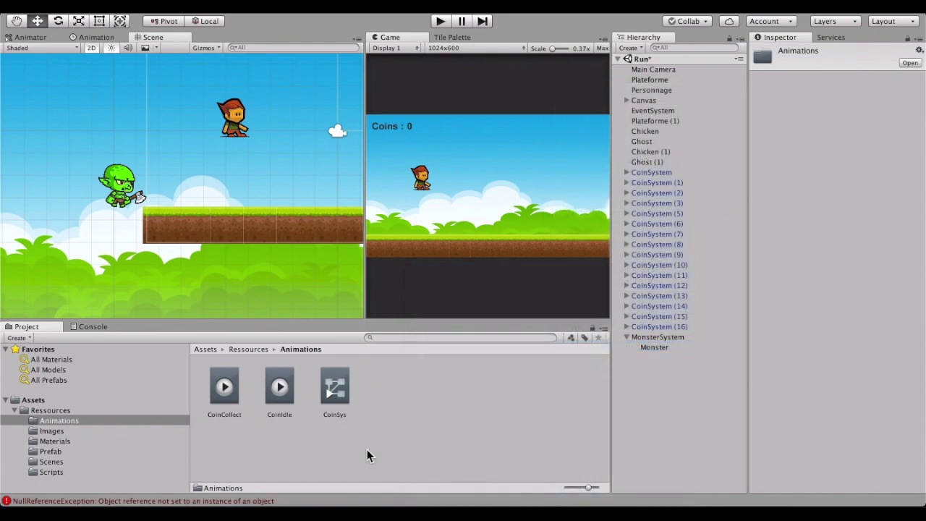
pyautogui.write('MonsterSystem')
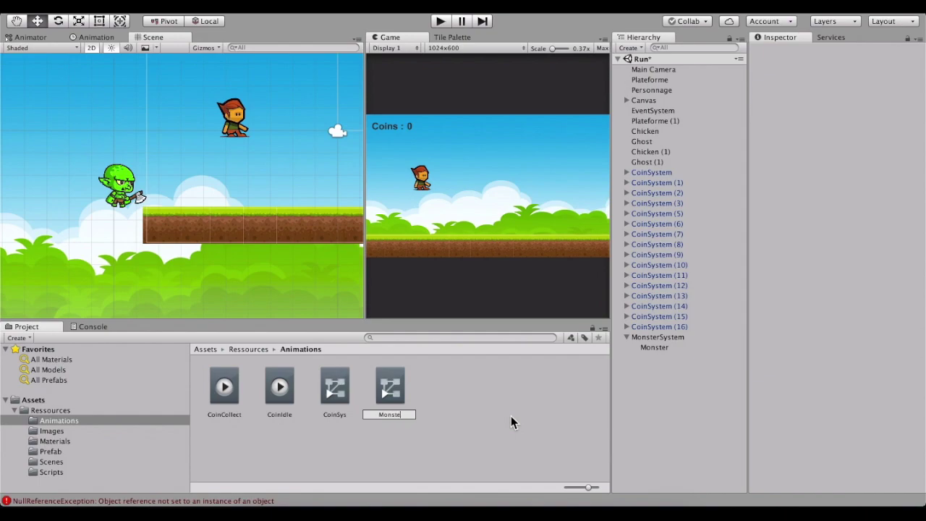
pyautogui.press('Return')
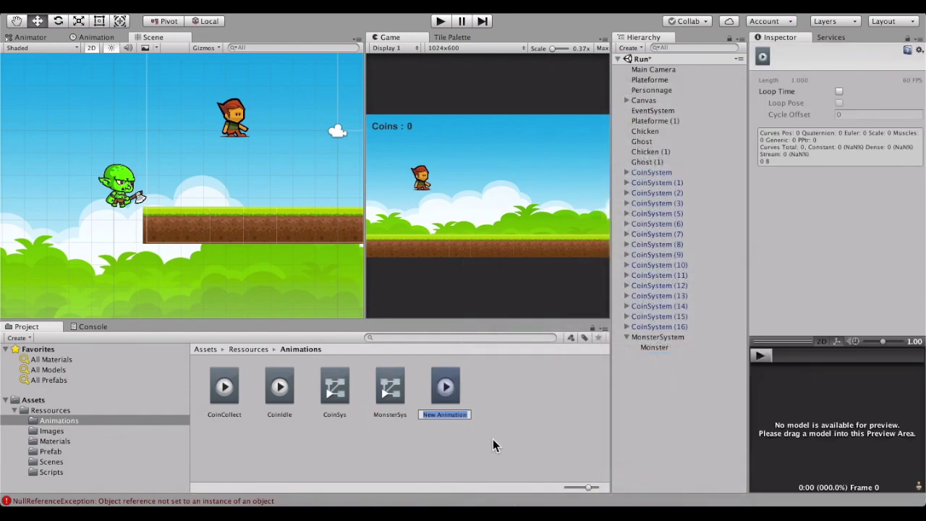
# Name the Far animation clip and create a Near clip
pyautogui.write('Far')
pyautogui.press('Return')
pyautogui.rightClick(515, 438)
pyautogui.moveTo(550, 269)
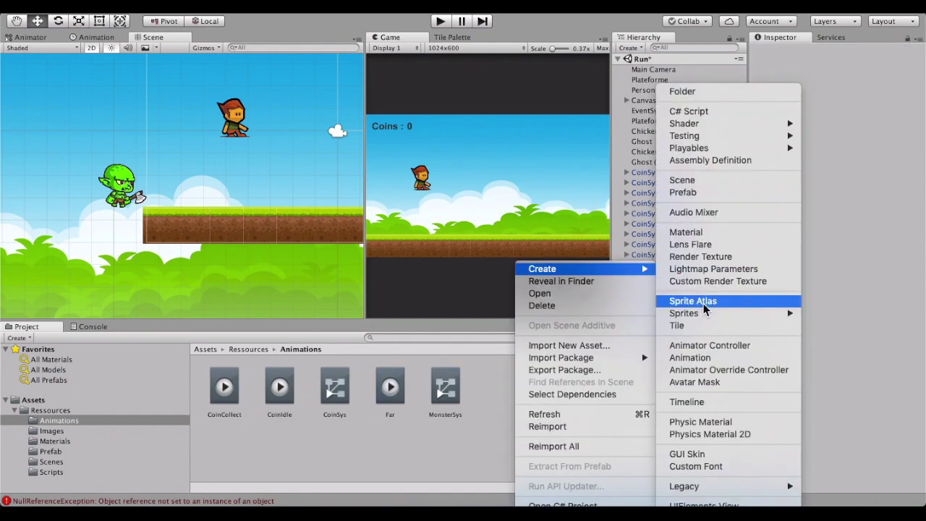
pyautogui.click(718, 359)
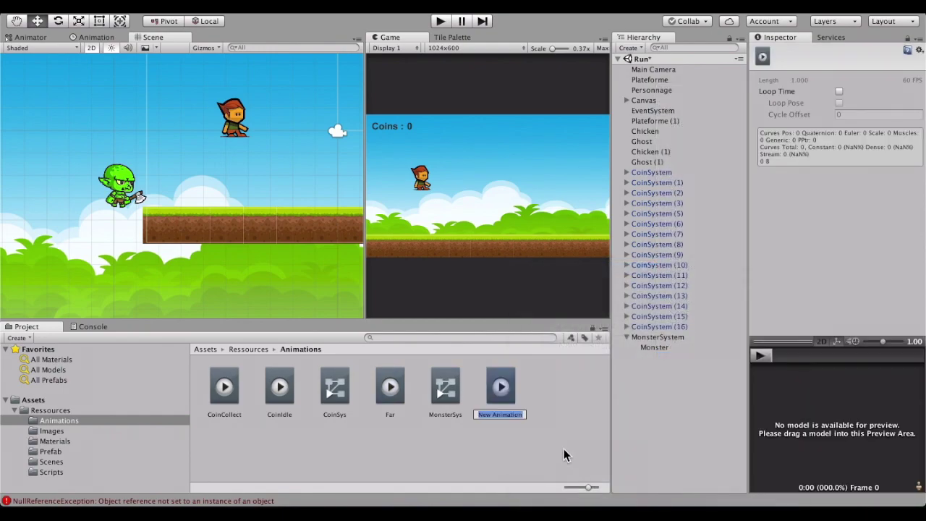
pyautogui.write('Near')
pyautogui.press('Return')
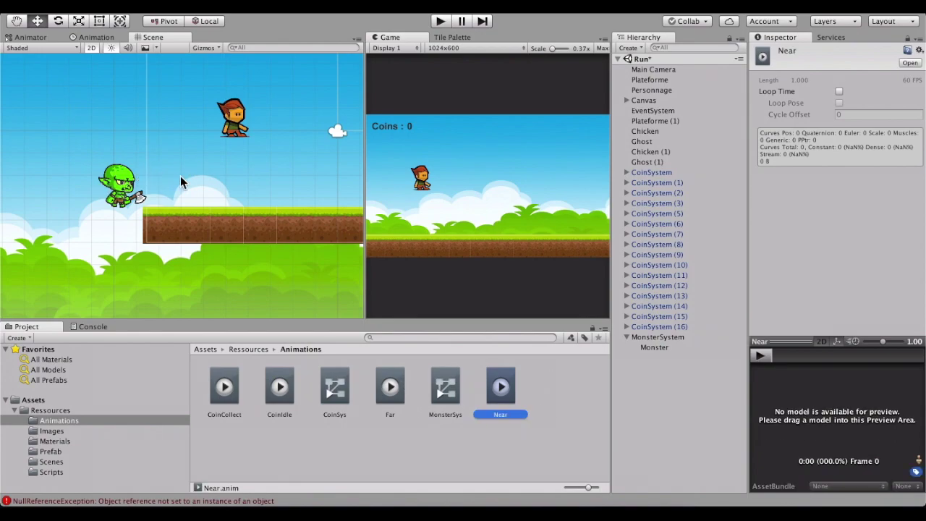
# Create a new animation clip named GoNear
pyautogui.rightClick(559, 397)
pyautogui.moveTo(586, 267)
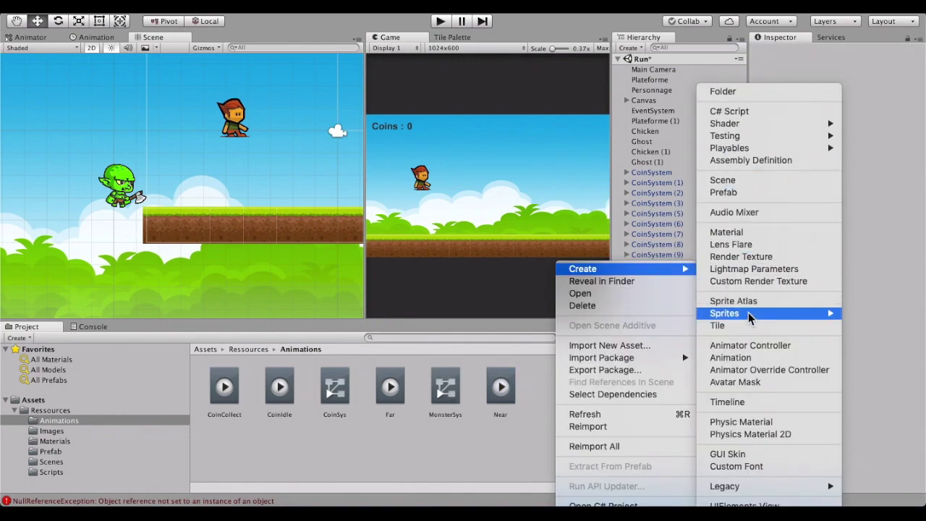
pyautogui.click(789, 360)
pyautogui.write('Go')
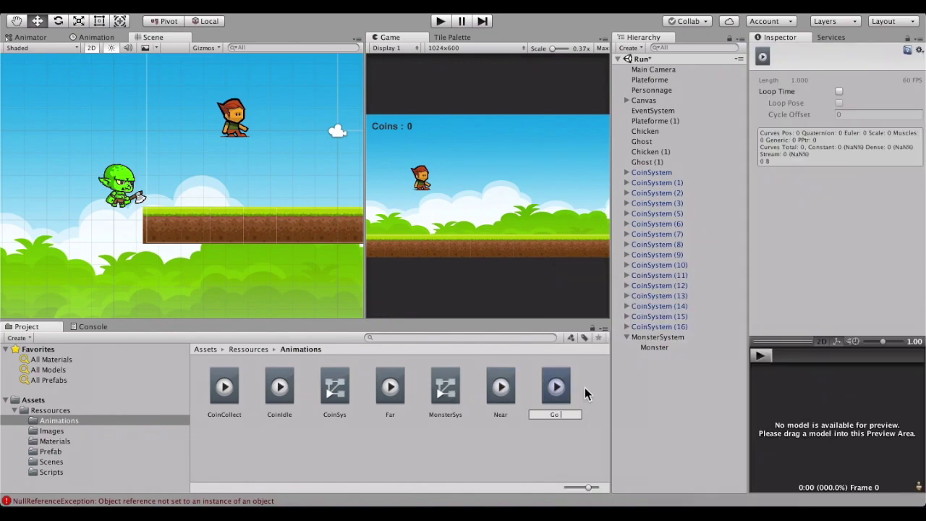
pyautogui.press('BackSpace')
pyautogui.write('Near')
pyautogui.press('Return')
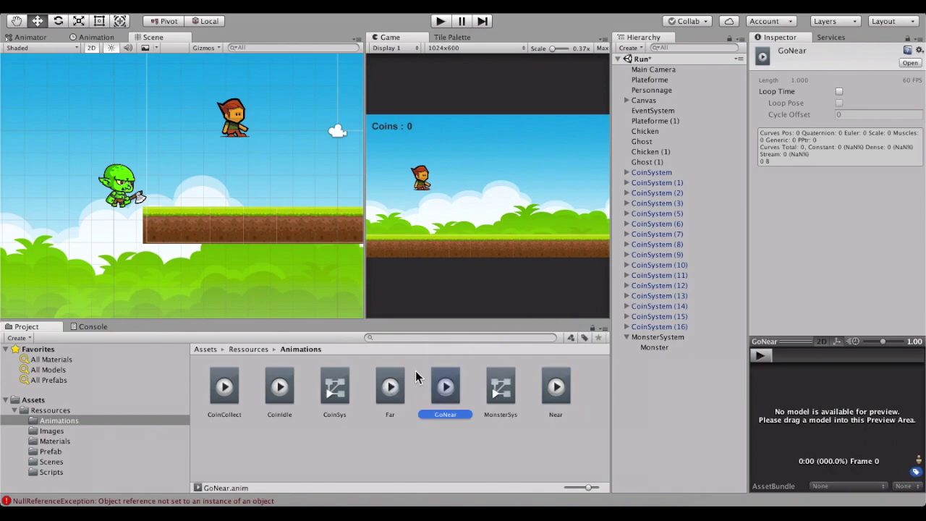
# Create further animation clips, ending with one named KillPlayer, then reselect the MonsterSystem goblin
pyautogui.rightClick(436, 448)
pyautogui.moveTo(478, 268)
pyautogui.click(623, 355)
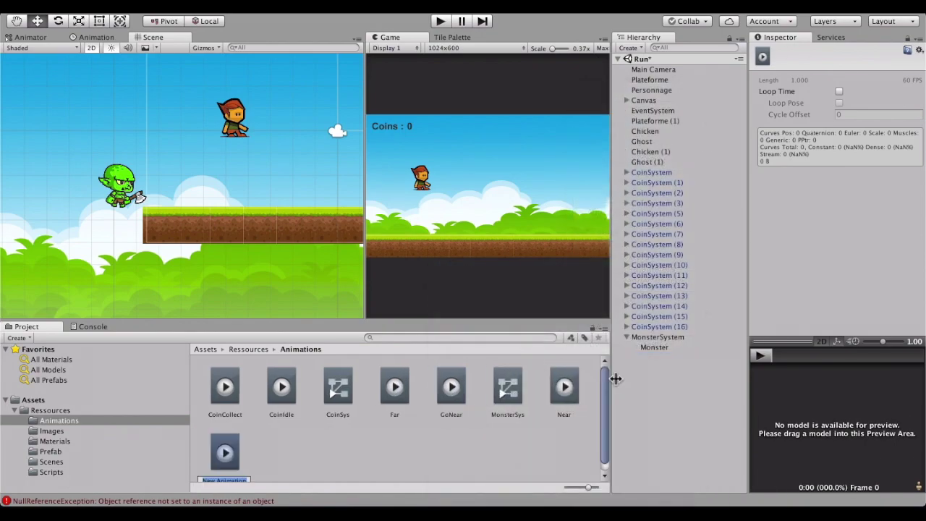
pyautogui.write('ColFar')
pyautogui.rightClick(335, 449)
pyautogui.moveTo(406, 269)
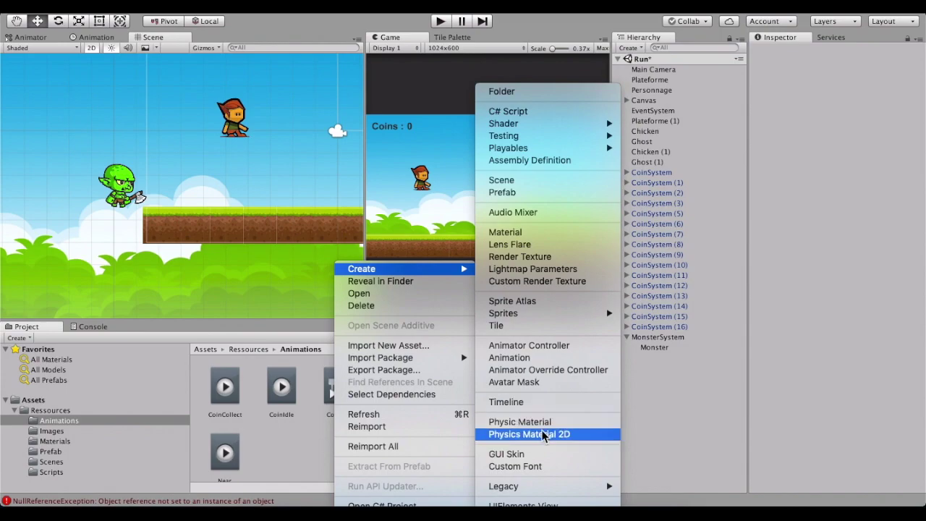
pyautogui.click(549, 358)
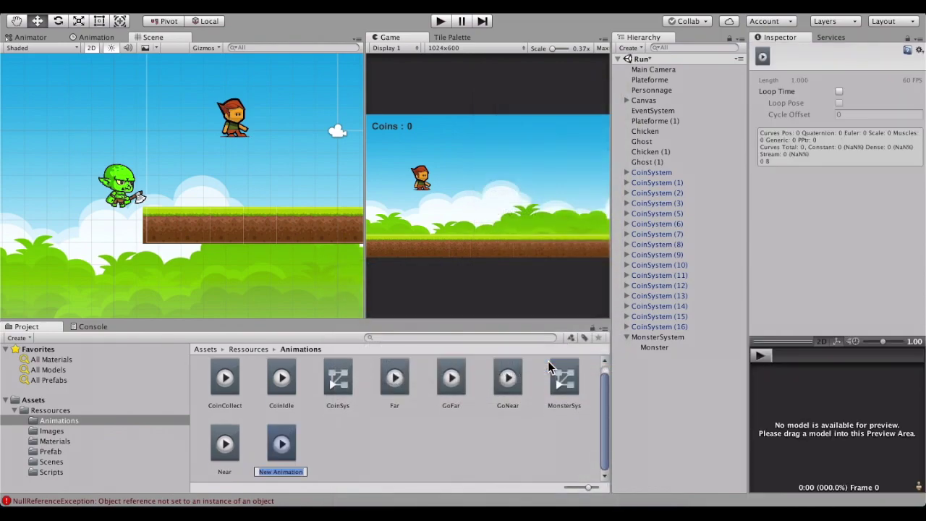
pyautogui.write('KillPlayer')
pyautogui.press('Return')
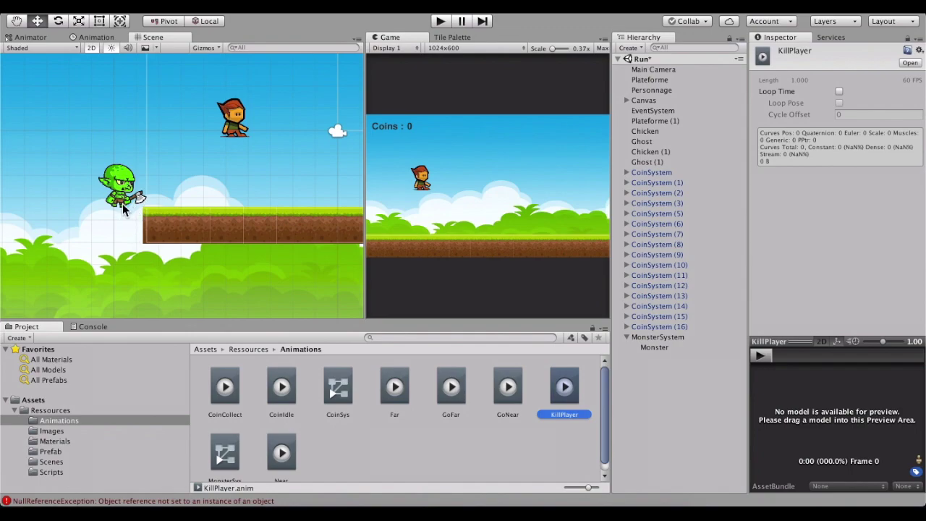
pyautogui.click(127, 213)
# Dock the Scene view on the right and open the MonsterSys controller's state graph
pyautogui.moveTo(149, 37); pyautogui.dragTo(391, 41)
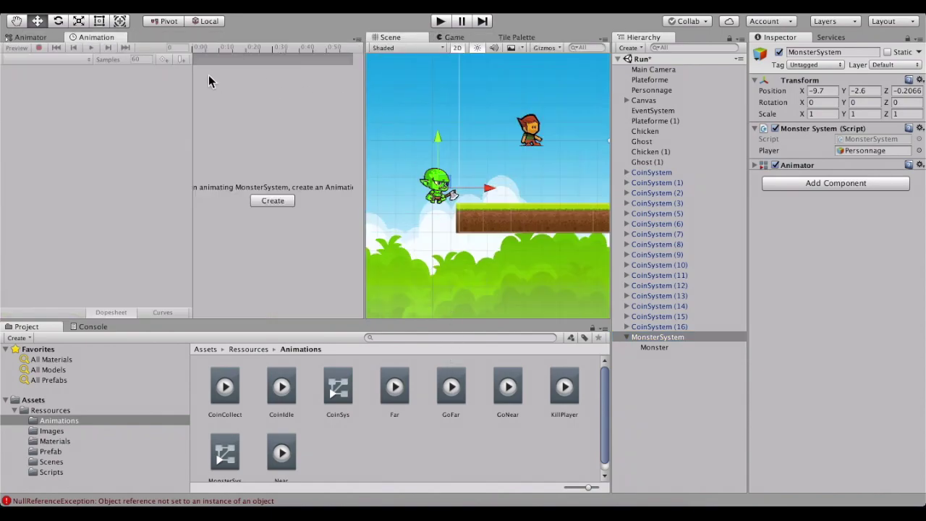
pyautogui.click(28, 37)
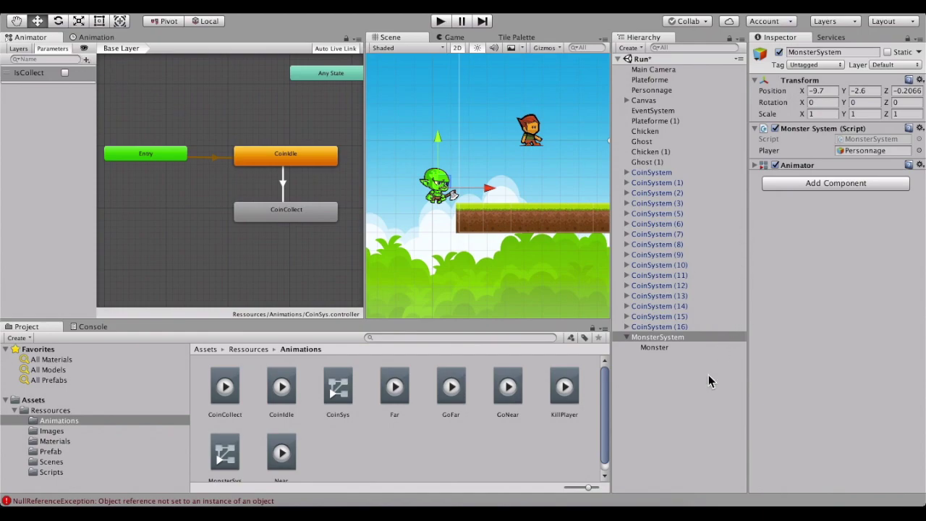
pyautogui.doubleClick(655, 338)
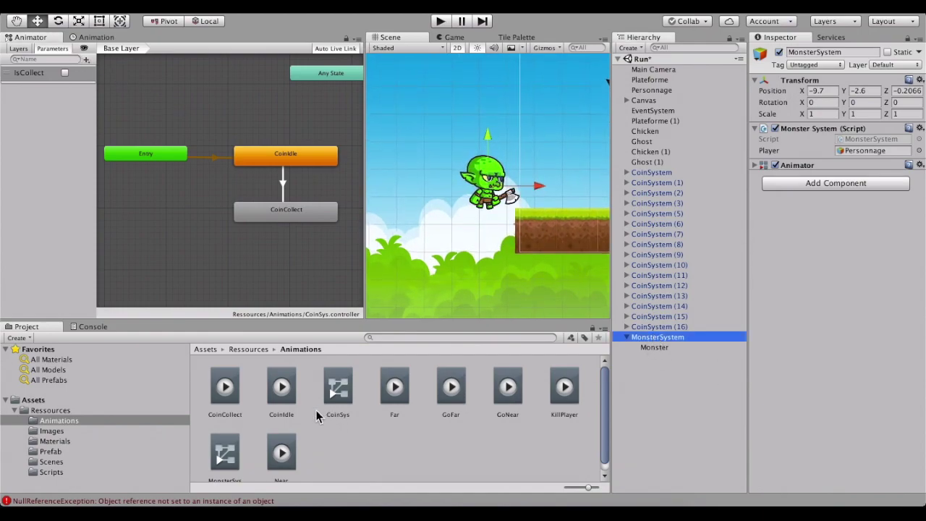
pyautogui.click(225, 451)
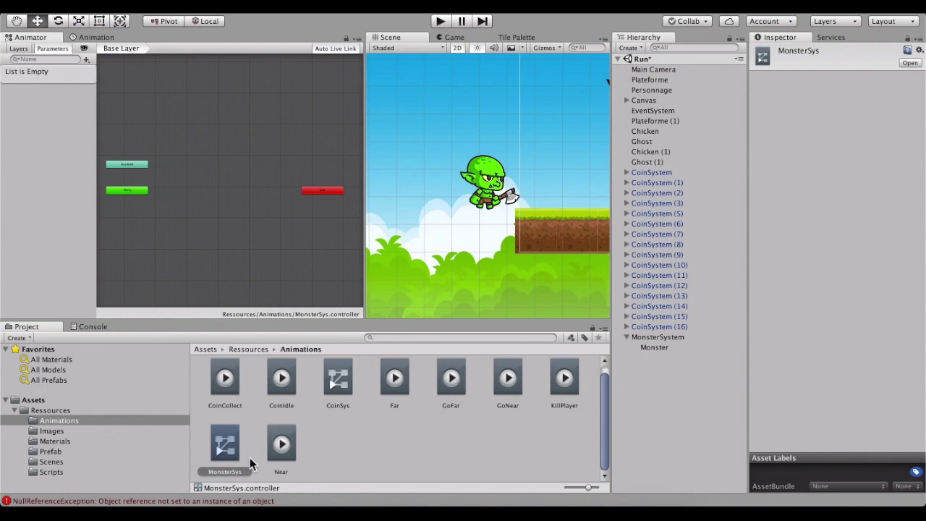
pyautogui.scroll(2, 159, 191)
pyautogui.rightClick(172, 179)
pyautogui.click(176, 117)
# Drag in Far as the default state, then add GoNear and Near states
pyautogui.moveTo(407, 371)
pyautogui.mouseDown()
pyautogui.moveTo(208, 211)
pyautogui.moveTo(217, 181)
pyautogui.mouseUp()
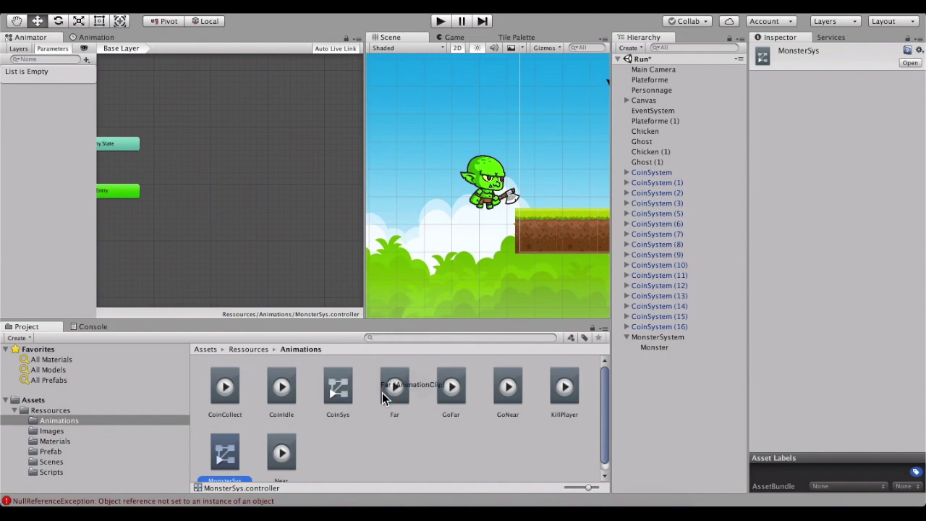
pyautogui.moveTo(217, 182); pyautogui.dragTo(217, 192)
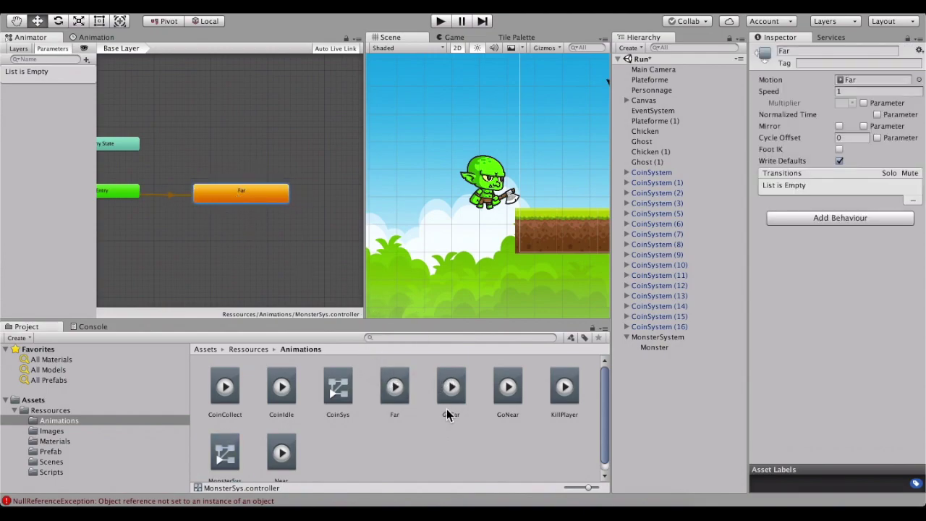
pyautogui.moveTo(508, 387); pyautogui.dragTo(243, 251)
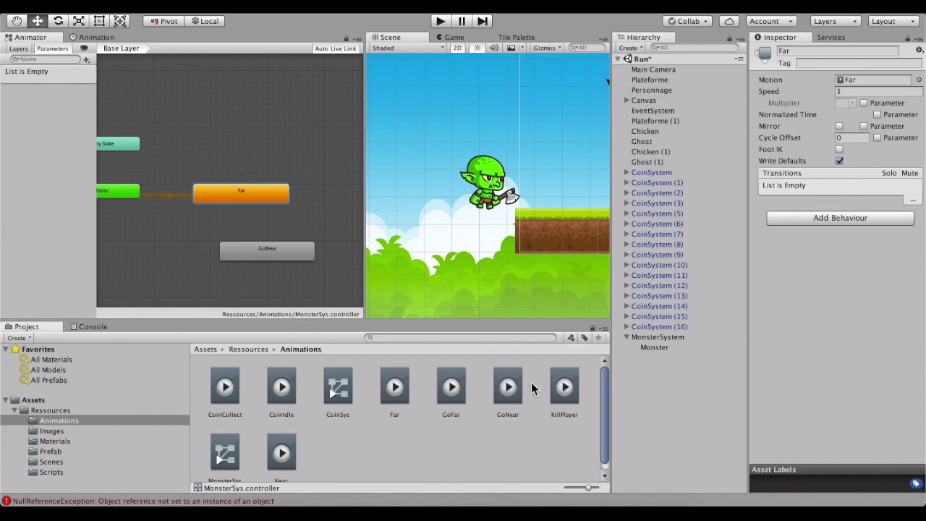
pyautogui.scroll(-1, 281, 462)
pyautogui.moveTo(281, 453); pyautogui.dragTo(347, 233)
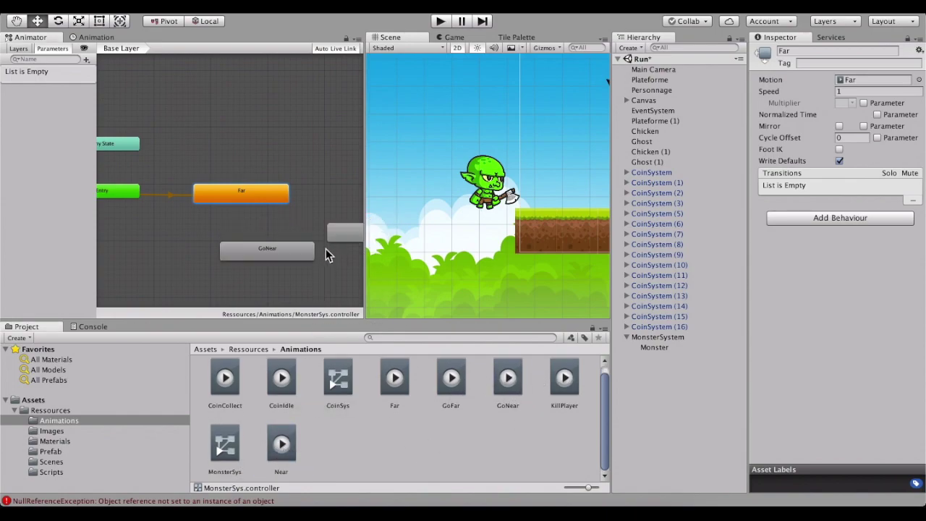
pyautogui.moveTo(281, 254); pyautogui.dragTo(254, 253)
pyautogui.rightClick(314, 273)
pyautogui.press('Escape')
pyautogui.scroll(-2, 325, 171)
pyautogui.moveTo(301, 150); pyautogui.dragTo(223, 104, button='middle')
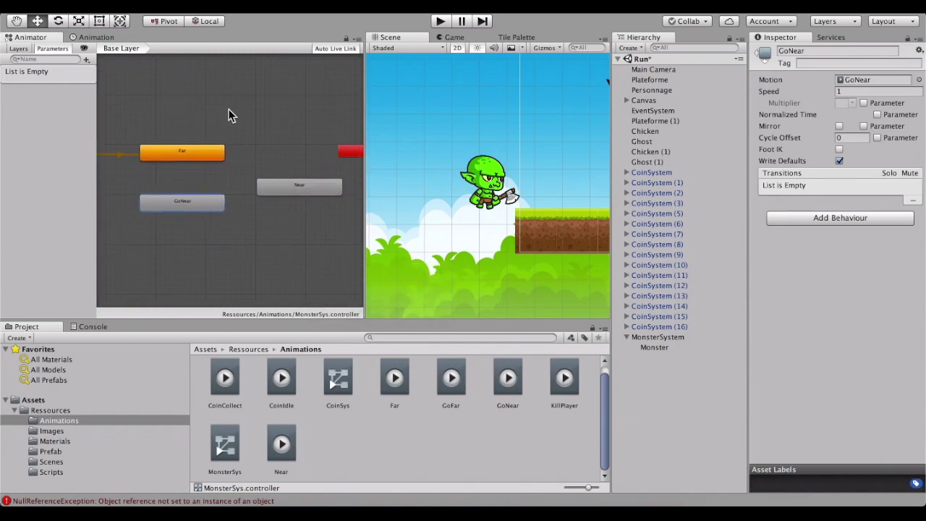
pyautogui.moveTo(268, 181); pyautogui.dragTo(280, 193)
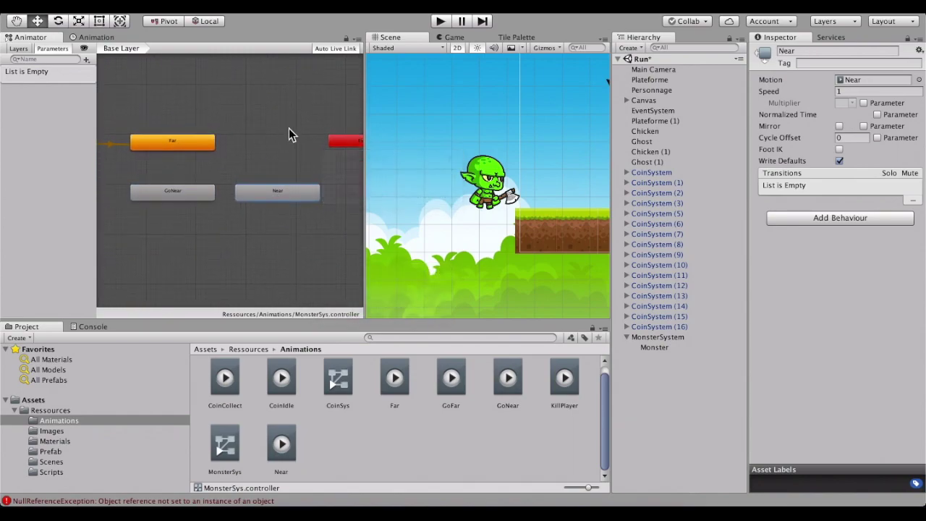
# Add GoFar and KillPlayer states to the Animator graph
pyautogui.moveTo(289, 128); pyautogui.dragTo(146, 214, button='middle')
pyautogui.moveTo(259, 217); pyautogui.dragTo(329, 64)
pyautogui.moveTo(217, 165); pyautogui.dragTo(335, 101, button='middle')
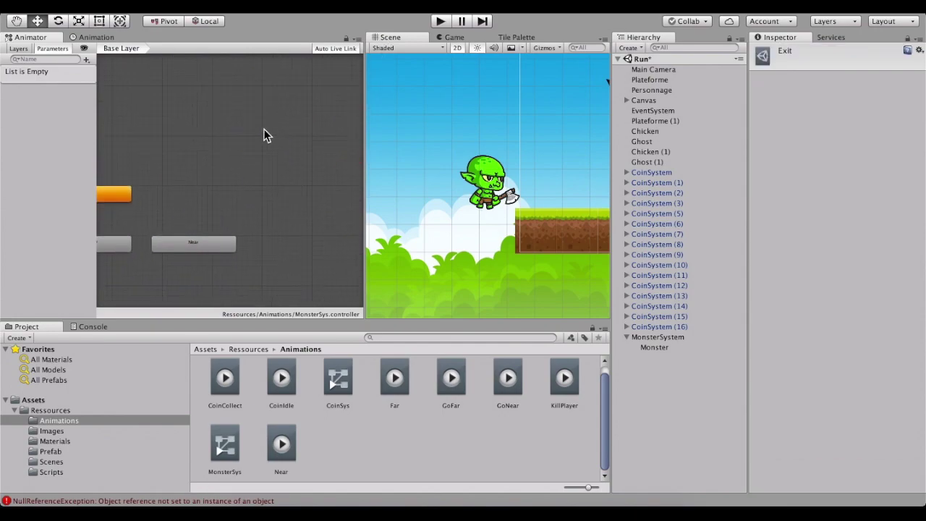
pyautogui.moveTo(451, 382)
pyautogui.mouseDown()
pyautogui.moveTo(253, 150)
pyautogui.moveTo(260, 158)
pyautogui.mouseUp()
pyautogui.moveTo(564, 385); pyautogui.dragTo(245, 260)
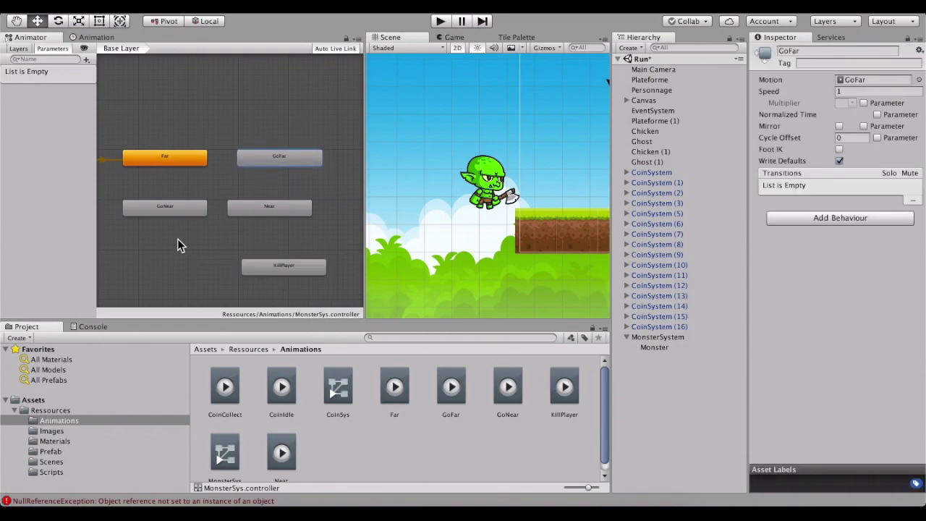
pyautogui.rightClick(169, 183)
# Create transitions Far → GoNear and GoNear → Near
pyautogui.click(201, 131)
pyautogui.rightClick(197, 96)
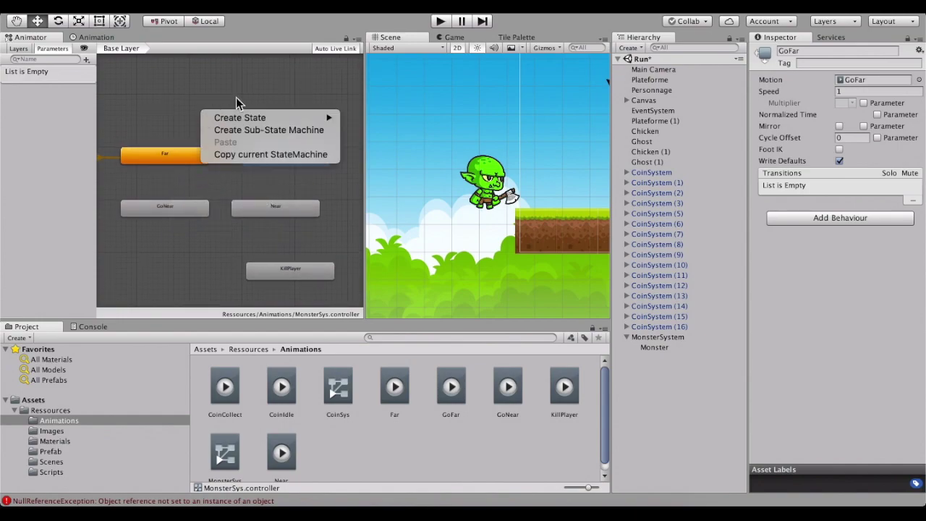
pyautogui.click(193, 81)
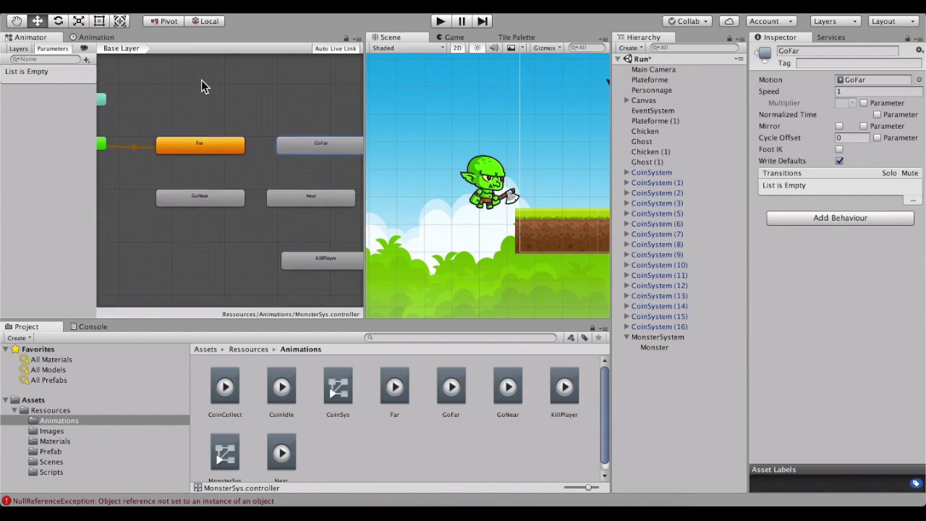
pyautogui.rightClick(196, 141)
pyautogui.click(210, 140)
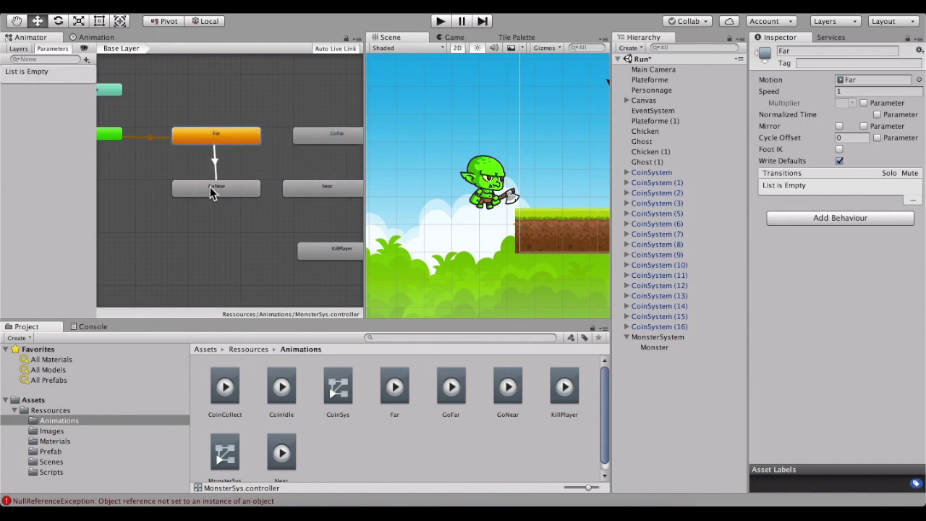
pyautogui.click(210, 189)
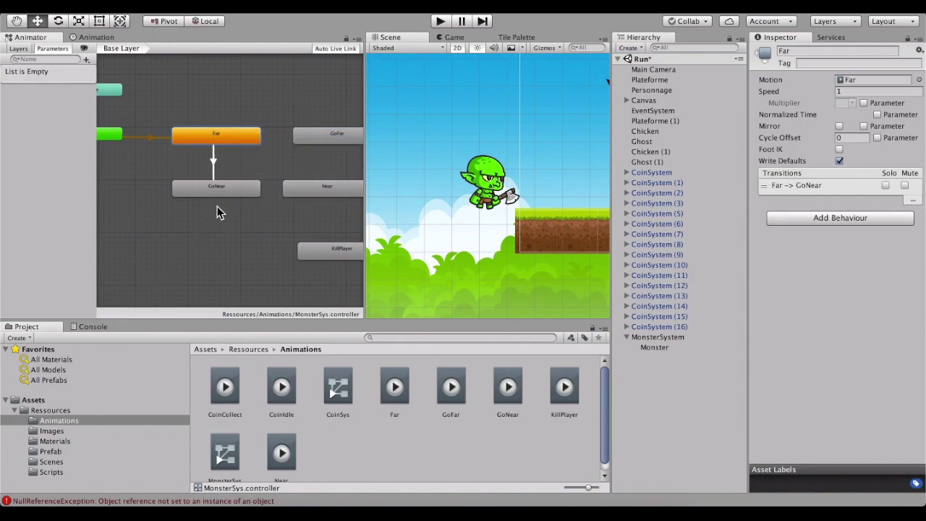
pyautogui.rightClick(236, 187)
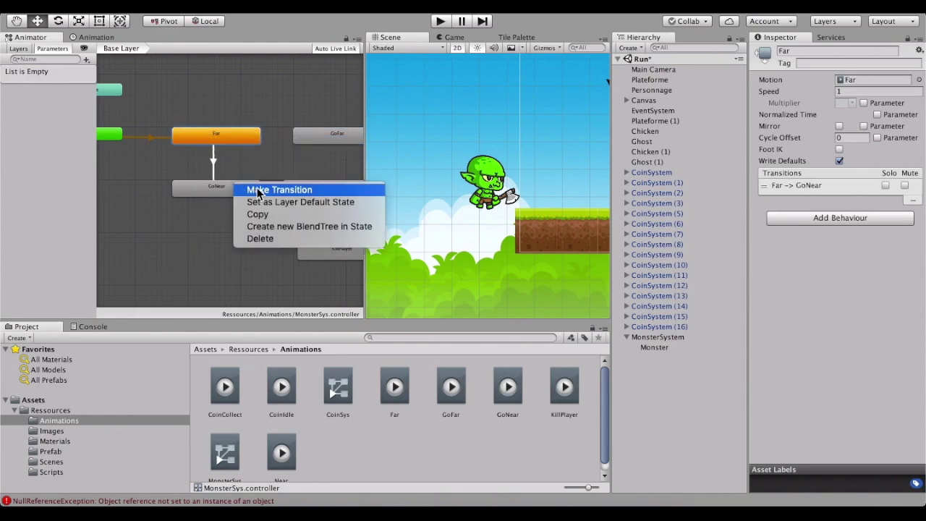
pyautogui.click(253, 191)
pyautogui.click(302, 190)
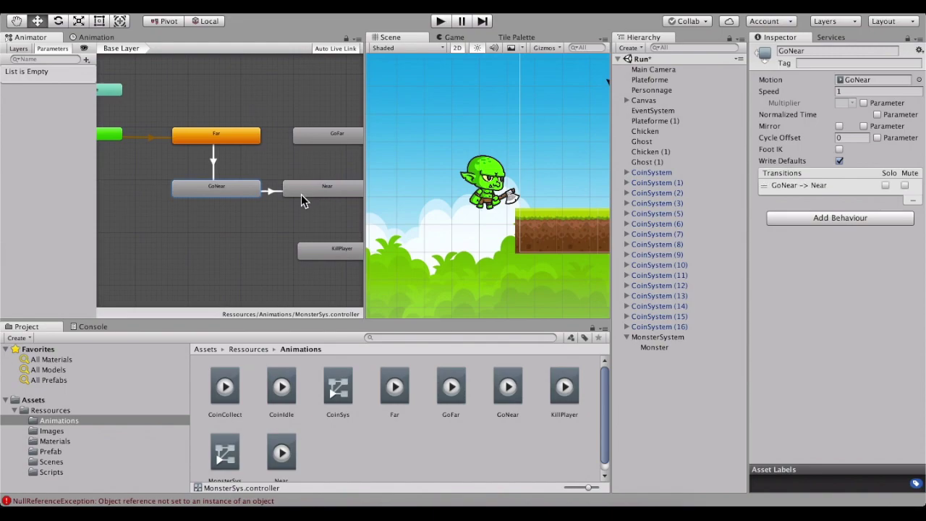
# Add transitions Near → GoFar and GoFar → Far, closing the loop
pyautogui.moveTo(308, 173); pyautogui.dragTo(229, 148, button='middle')
pyautogui.rightClick(262, 184)
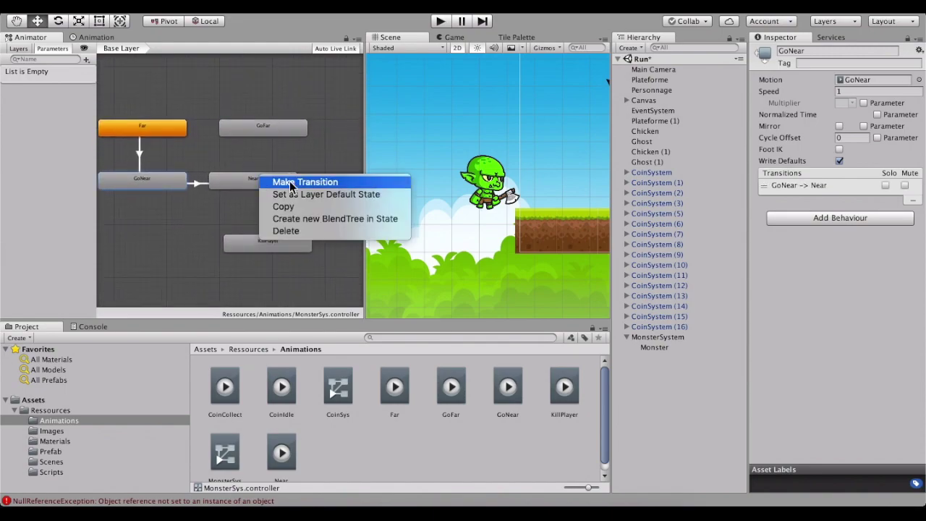
pyautogui.click(279, 181)
pyautogui.click(264, 130)
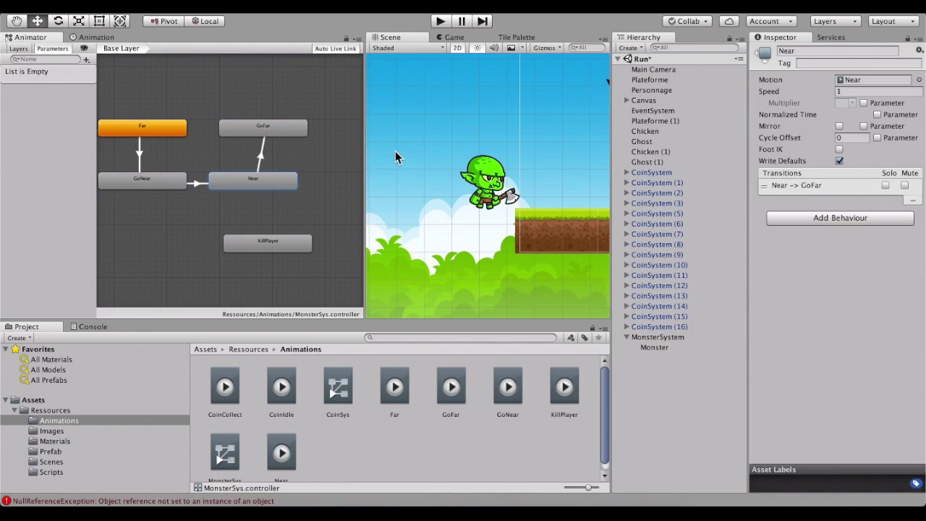
pyautogui.moveTo(261, 136); pyautogui.dragTo(250, 135)
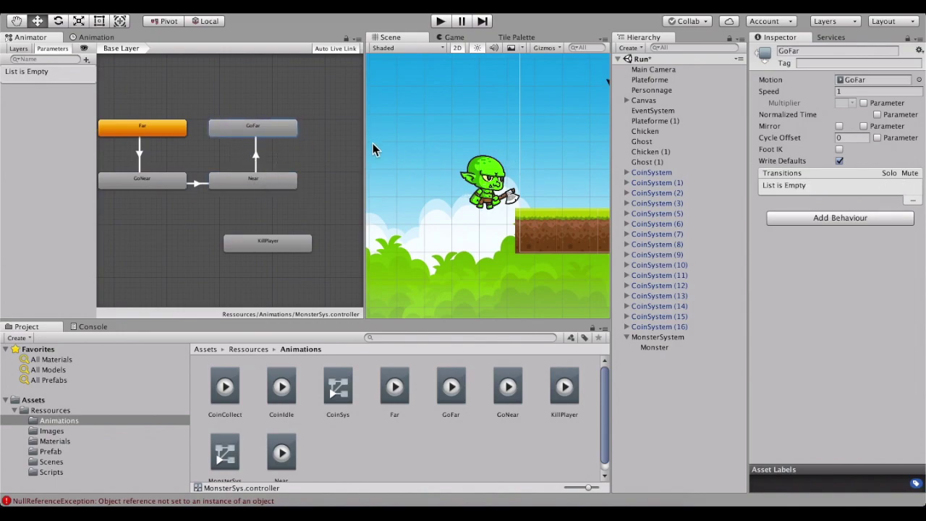
pyautogui.rightClick(238, 129)
pyautogui.click(261, 131)
pyautogui.click(139, 129)
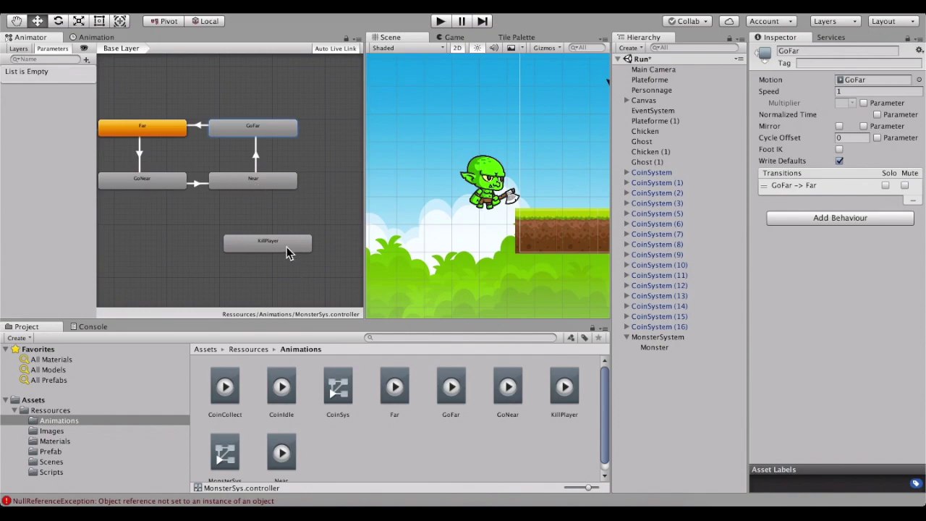
# Place KillPlayer under Near and add a Near → KillPlayer transition
pyautogui.moveTo(287, 246); pyautogui.dragTo(272, 235)
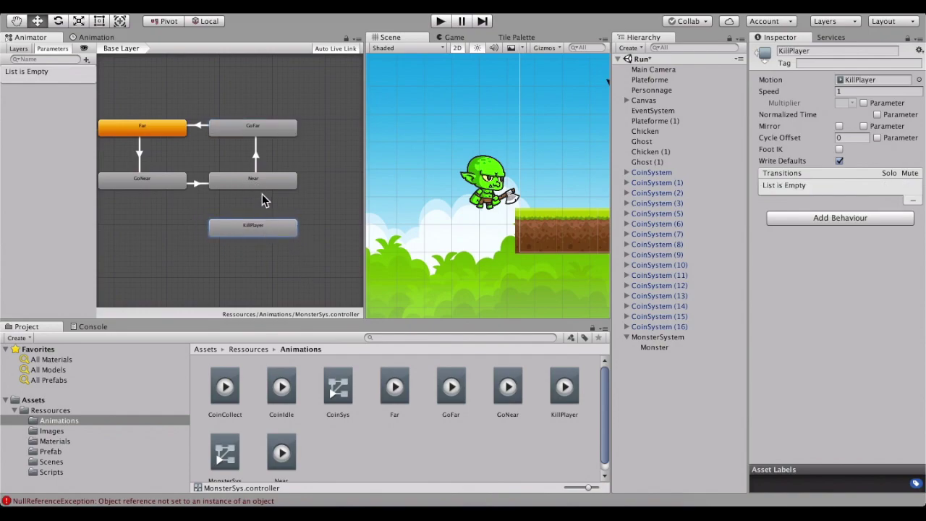
pyautogui.rightClick(262, 181)
pyautogui.click(293, 190)
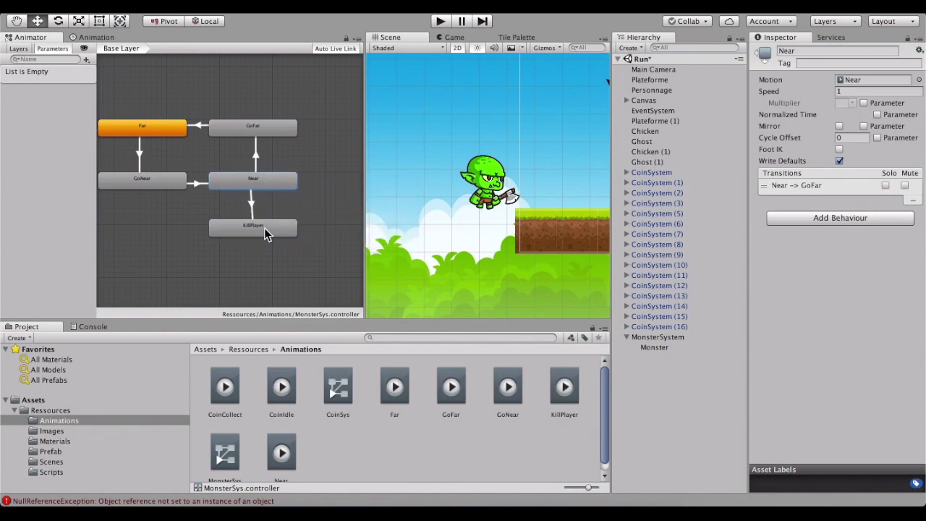
pyautogui.click(252, 233)
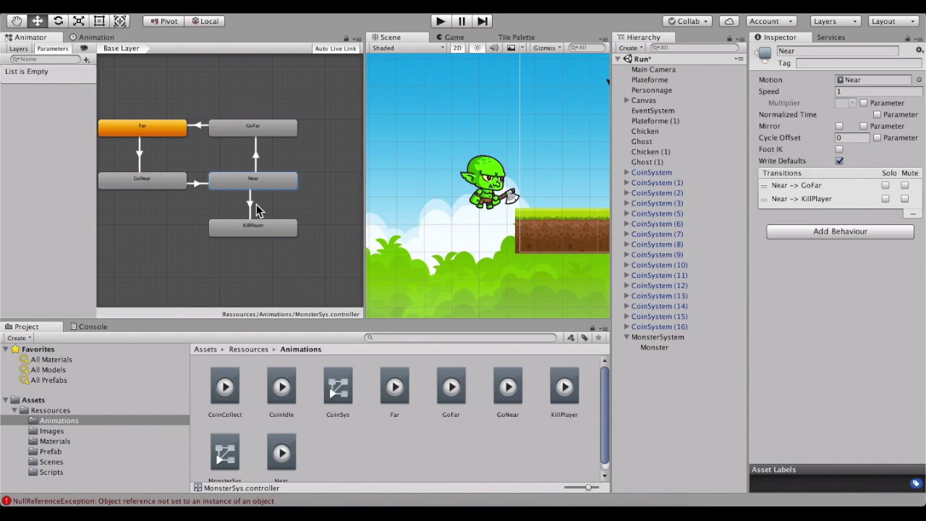
pyautogui.click(489, 176)
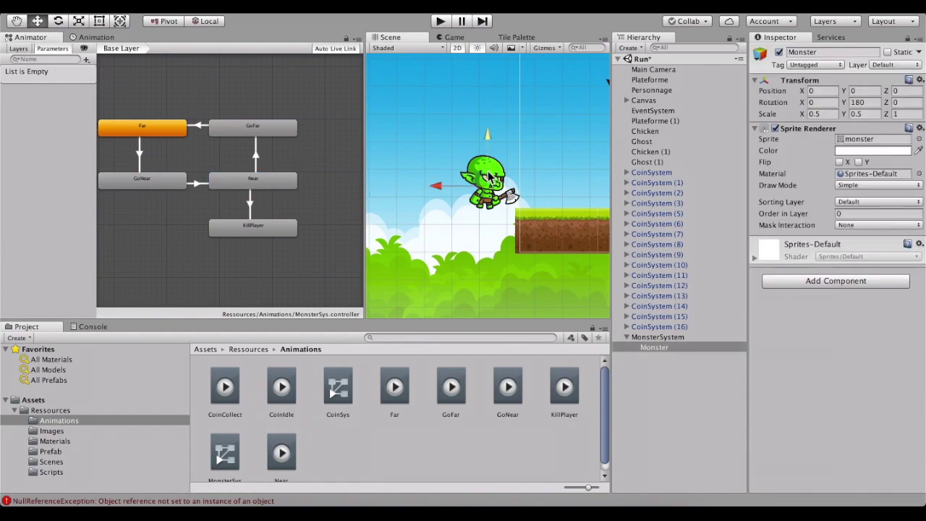
# Slide the Monster child along X through 2.32 and 2.13, settling at X 2.48
pyautogui.moveTo(445, 190); pyautogui.dragTo(508, 189)
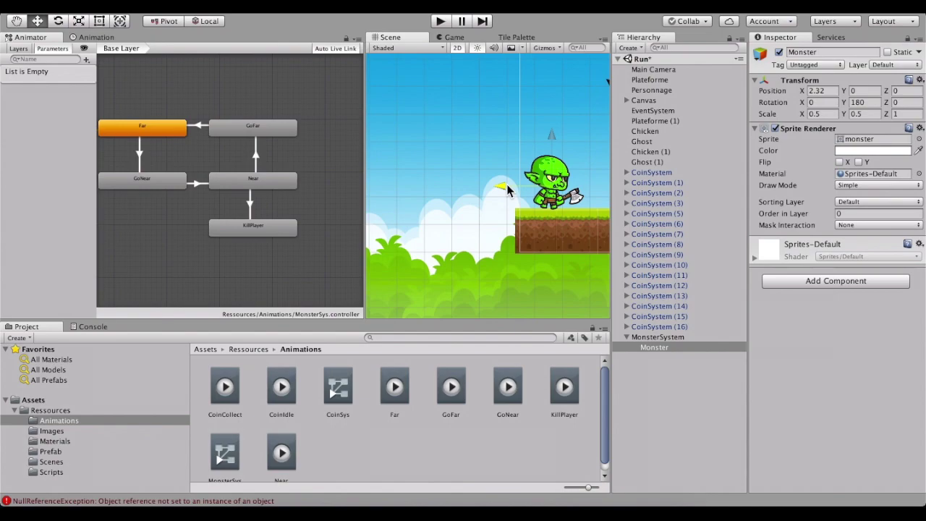
pyautogui.moveTo(508, 189); pyautogui.dragTo(499, 189)
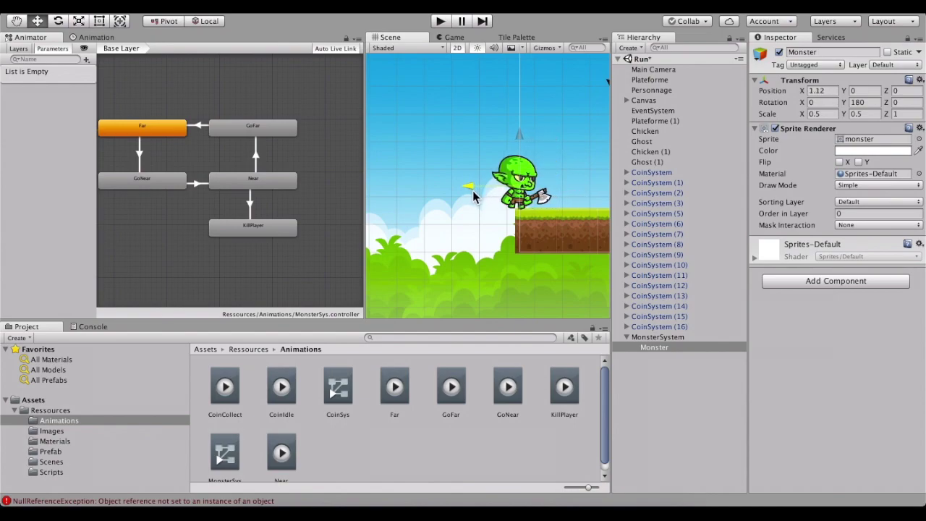
pyautogui.moveTo(499, 190); pyautogui.dragTo(449, 202)
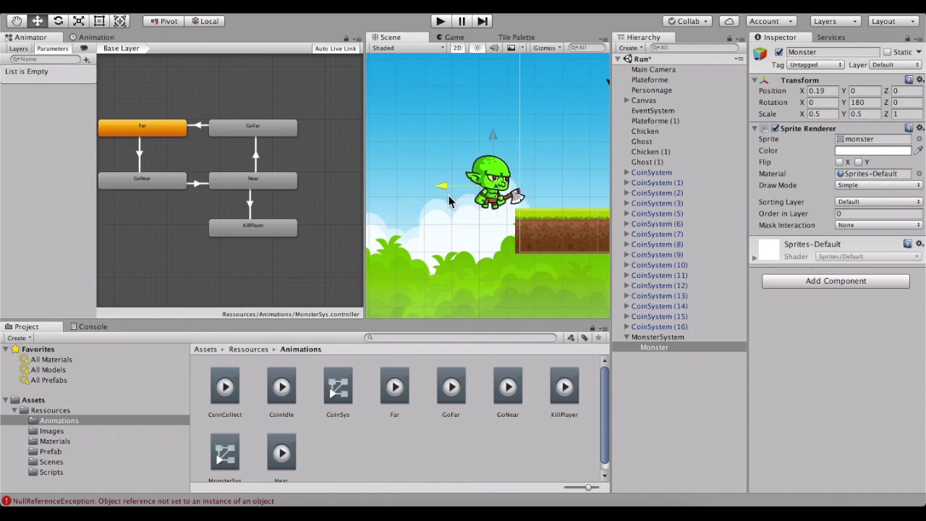
pyautogui.moveTo(450, 202); pyautogui.dragTo(504, 194)
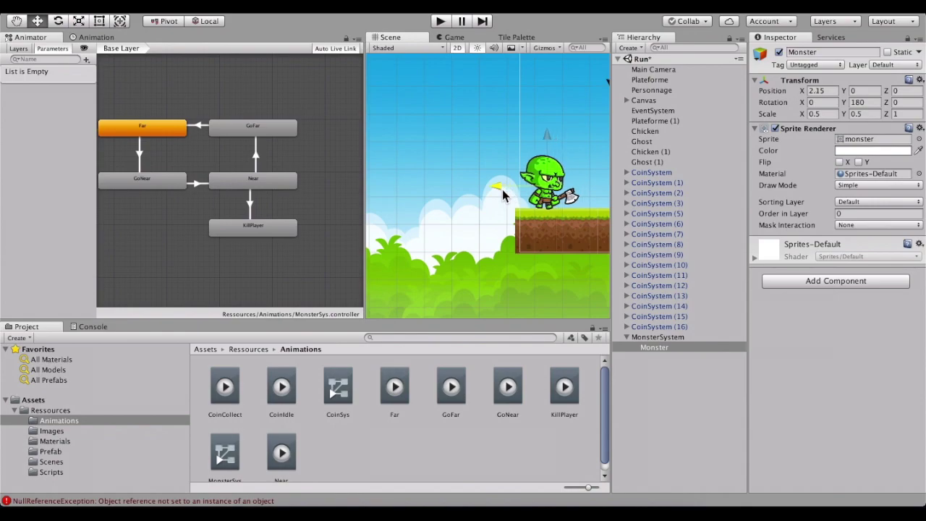
pyautogui.moveTo(497, 190); pyautogui.dragTo(504, 186)
# Add a transition from GoFar to GoNear
pyautogui.rightClick(254, 125)
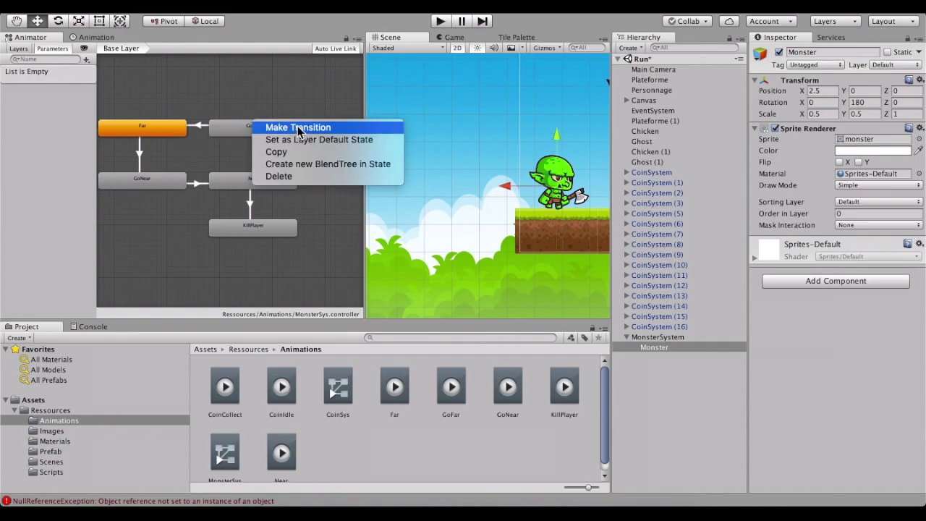
pyautogui.click(299, 127)
pyautogui.click(155, 184)
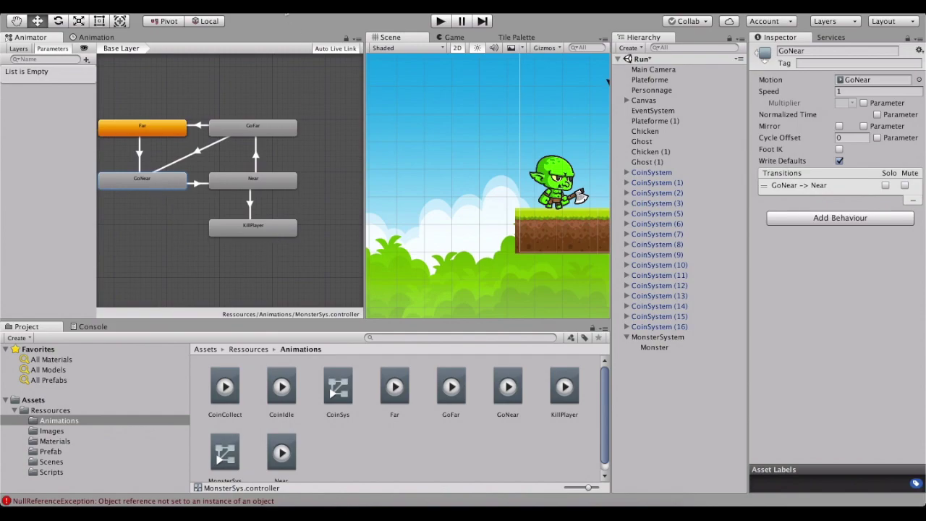
# Add an Int parameter named State to the MonsterSys Animator
pyautogui.click(87, 60)
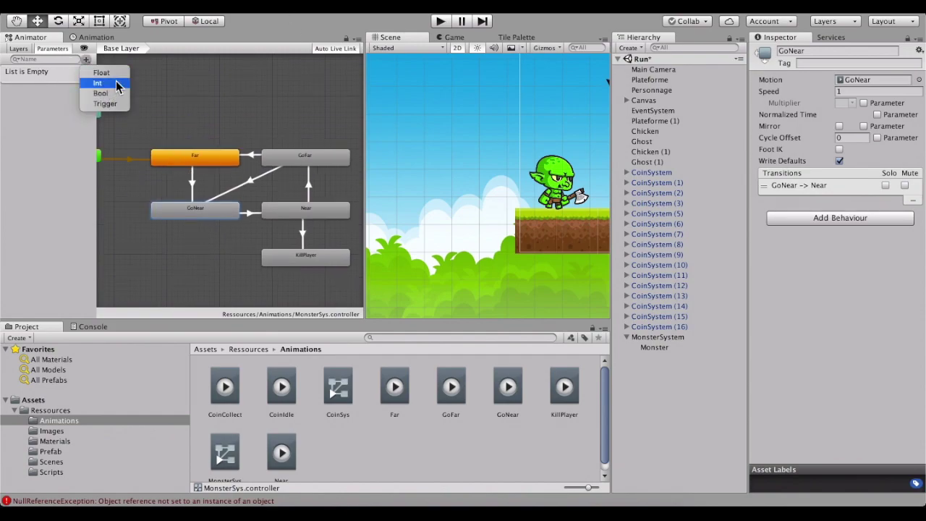
pyautogui.click(118, 86)
pyautogui.write('State')
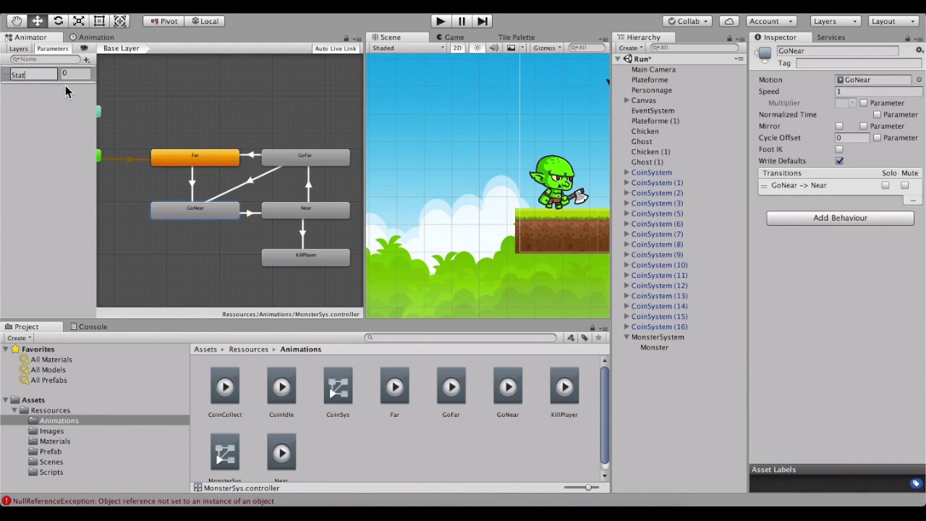
pyautogui.press('Return')
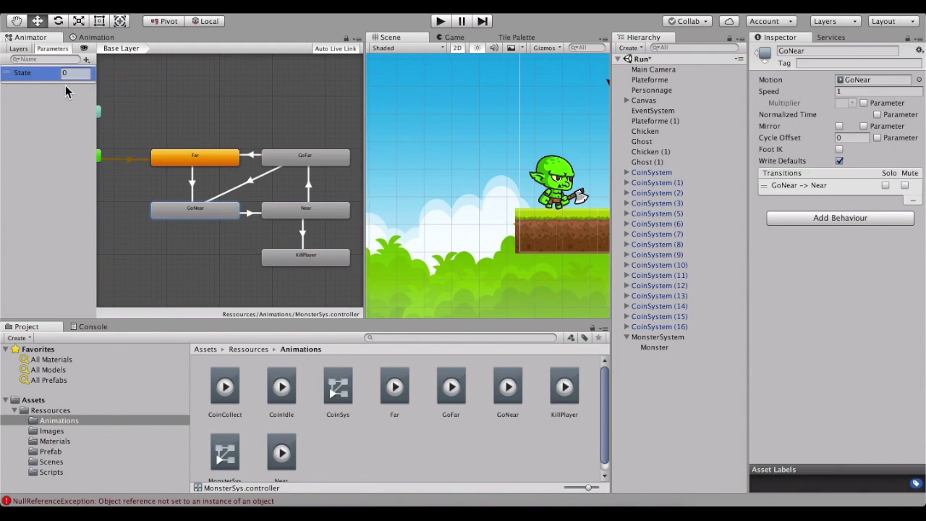
pyautogui.click(197, 163)
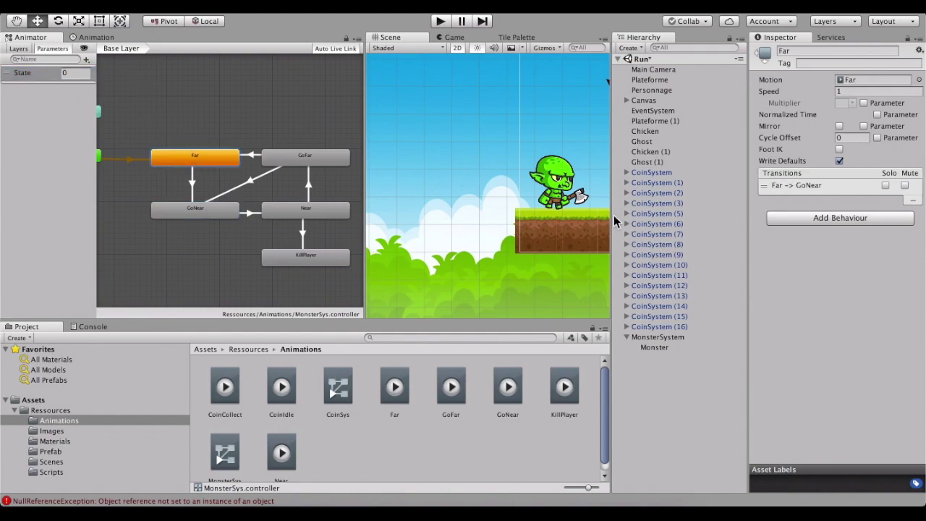
# Give the Far→GoNear transition a State condition that Equals 1
pyautogui.click(193, 194)
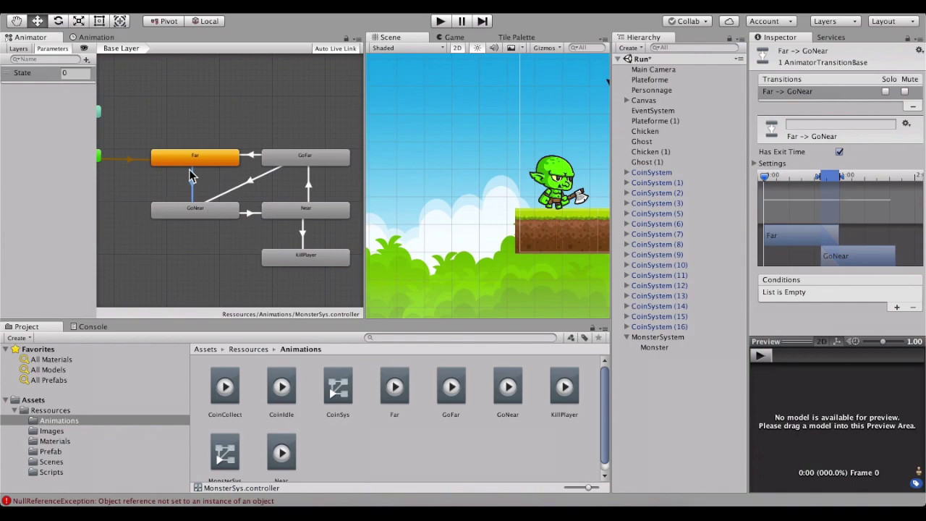
pyautogui.click(310, 214)
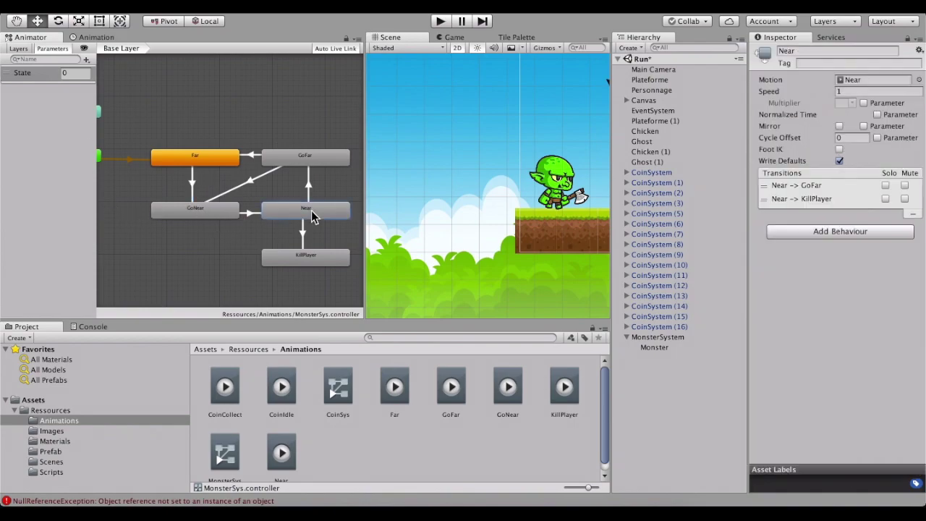
pyautogui.click(297, 256)
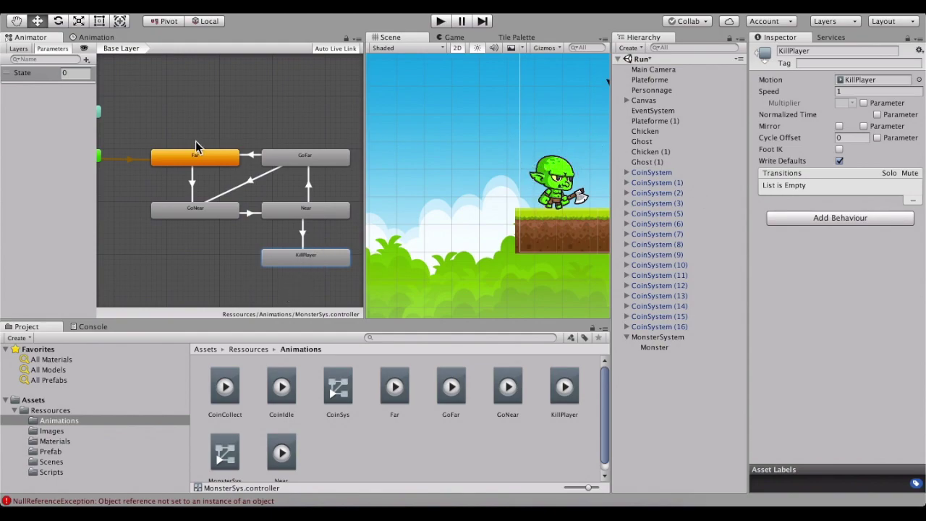
pyautogui.click(195, 185)
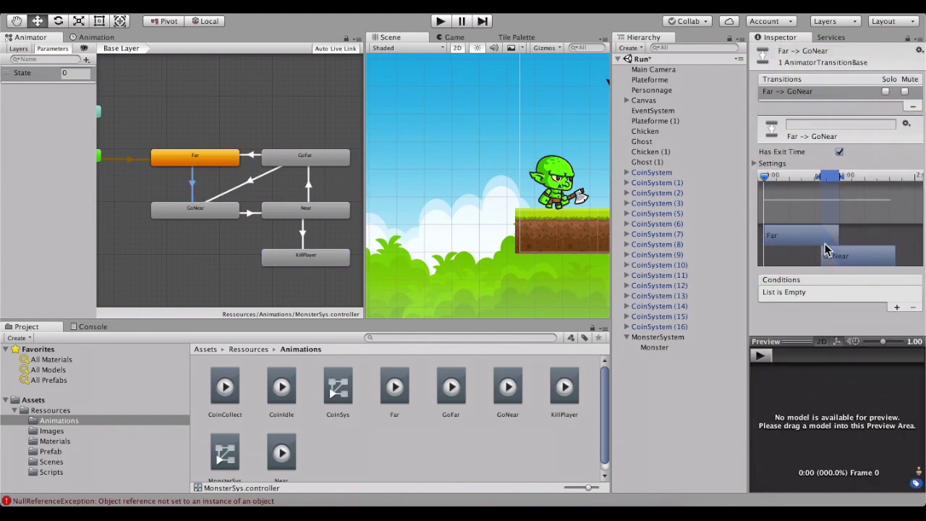
pyautogui.click(897, 308)
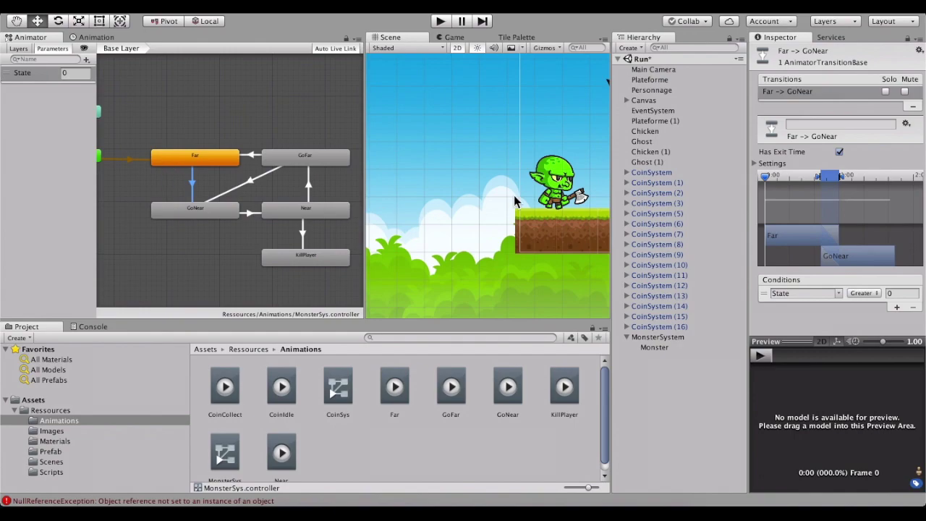
pyautogui.click(556, 192)
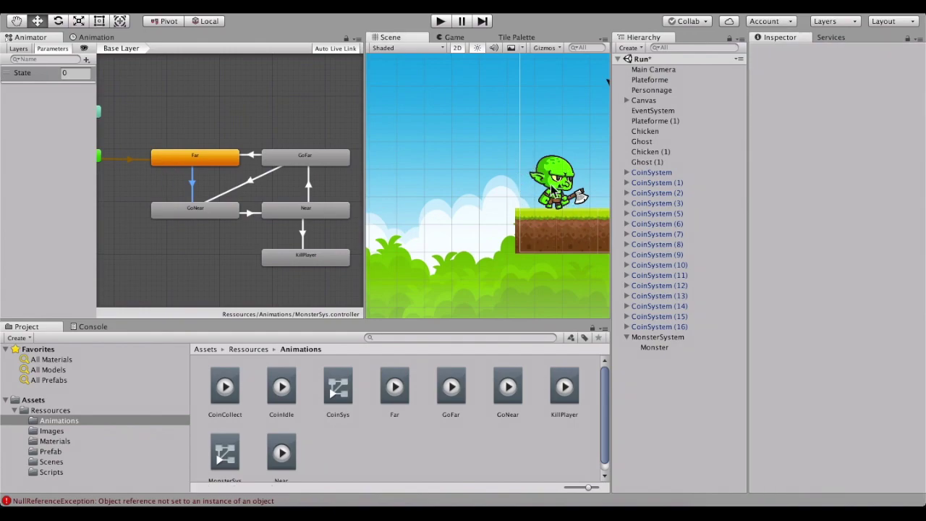
pyautogui.click(185, 208)
pyautogui.click(192, 181)
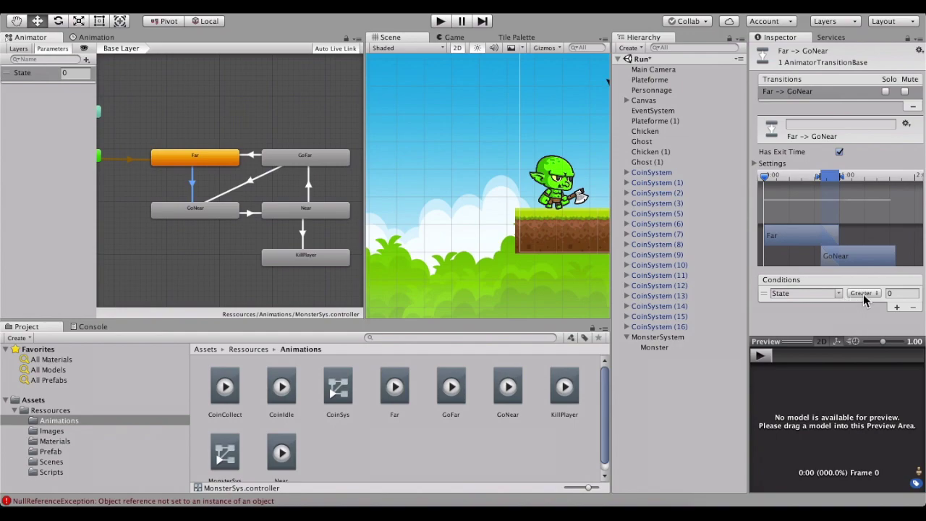
pyautogui.click(894, 294)
pyautogui.write('1')
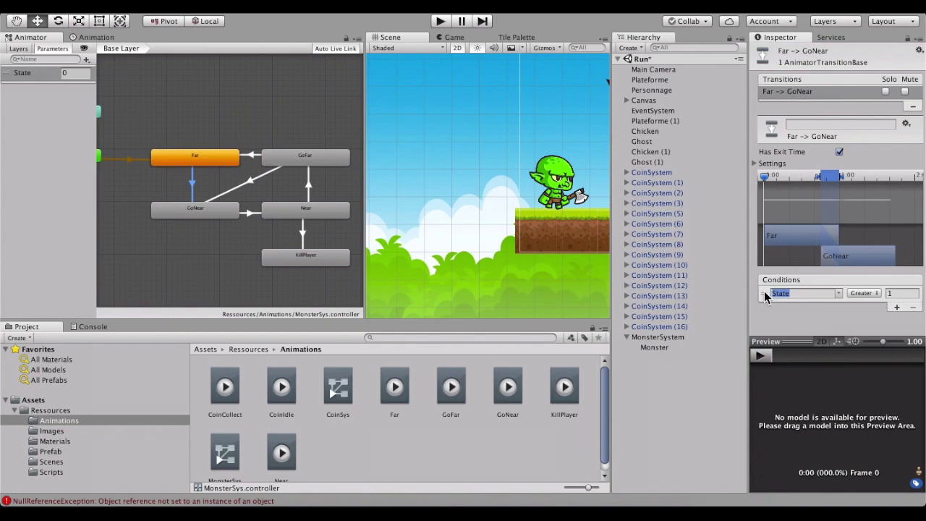
pyautogui.click(870, 293)
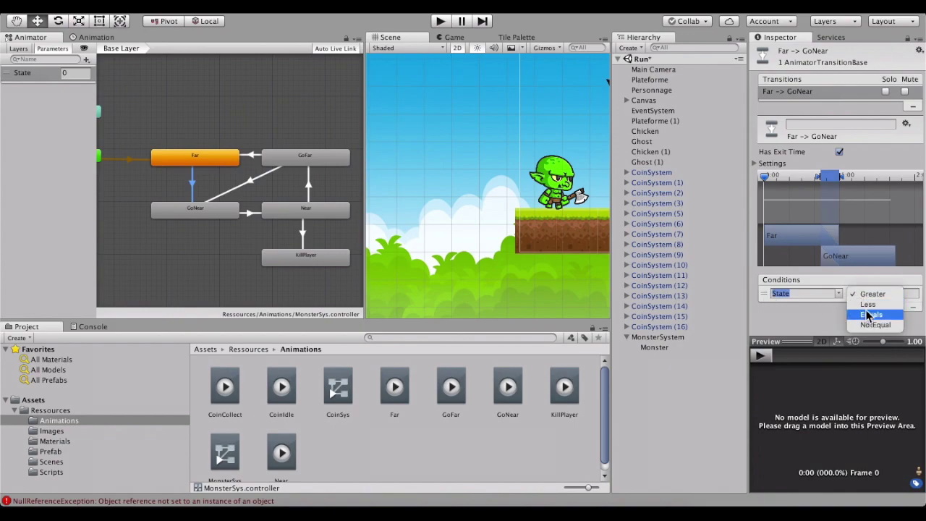
pyautogui.click(871, 314)
pyautogui.click(901, 294)
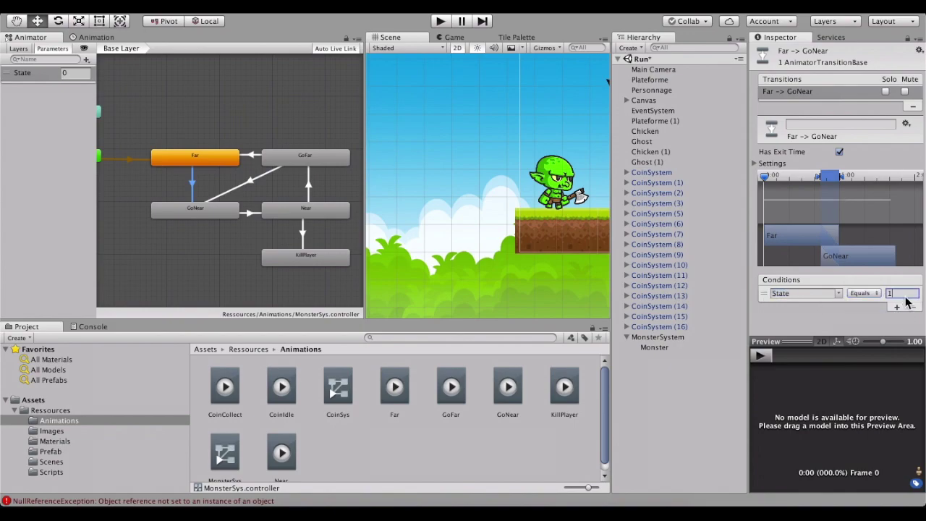
# Add a State Equals 1 condition to the GoNear→Near transition
pyautogui.click(225, 211)
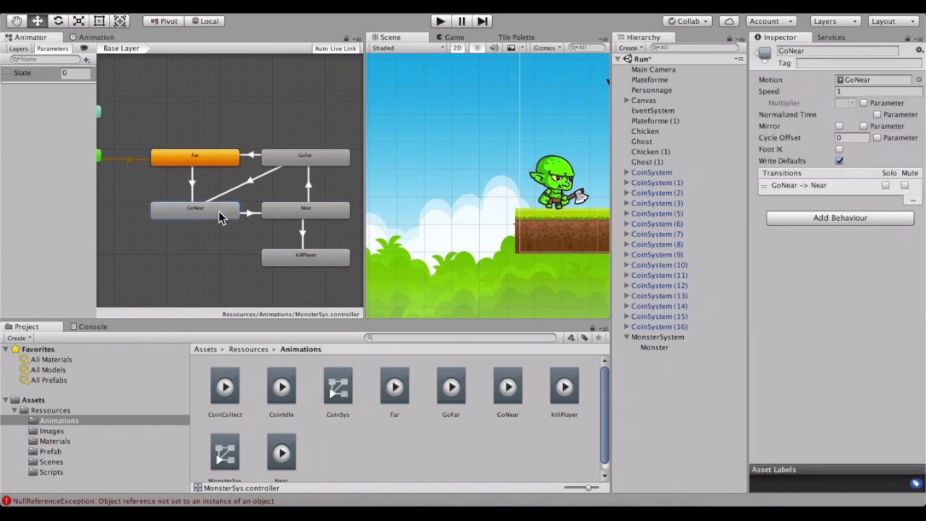
pyautogui.click(260, 213)
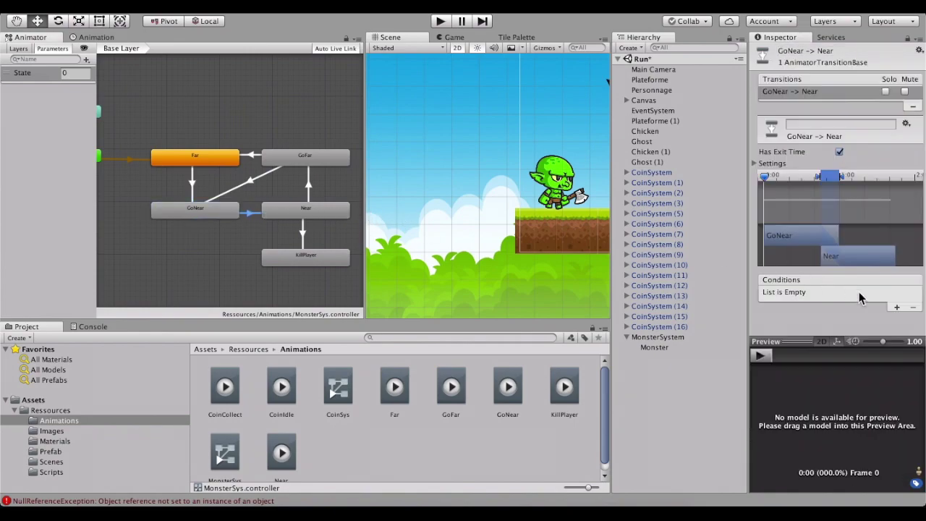
pyautogui.click(897, 309)
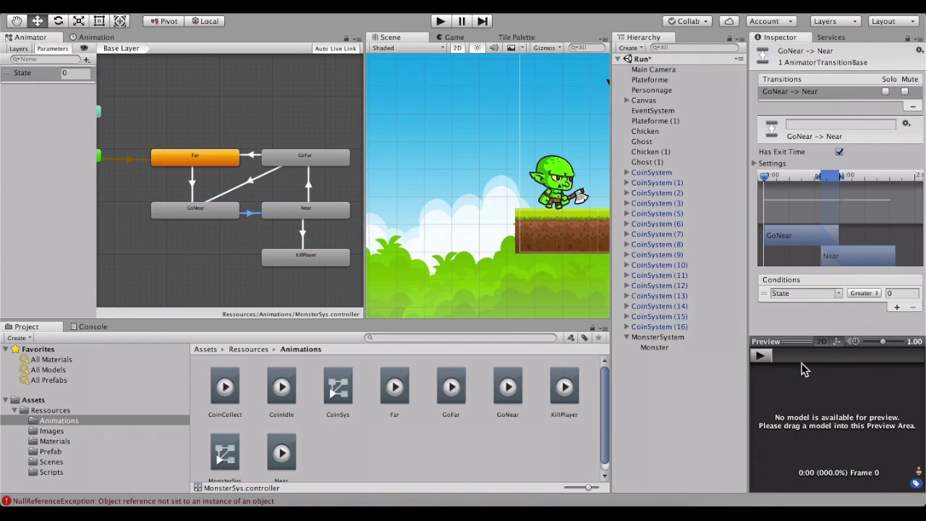
pyautogui.click(875, 297)
pyautogui.click(872, 314)
pyautogui.click(893, 293)
pyautogui.write('1')
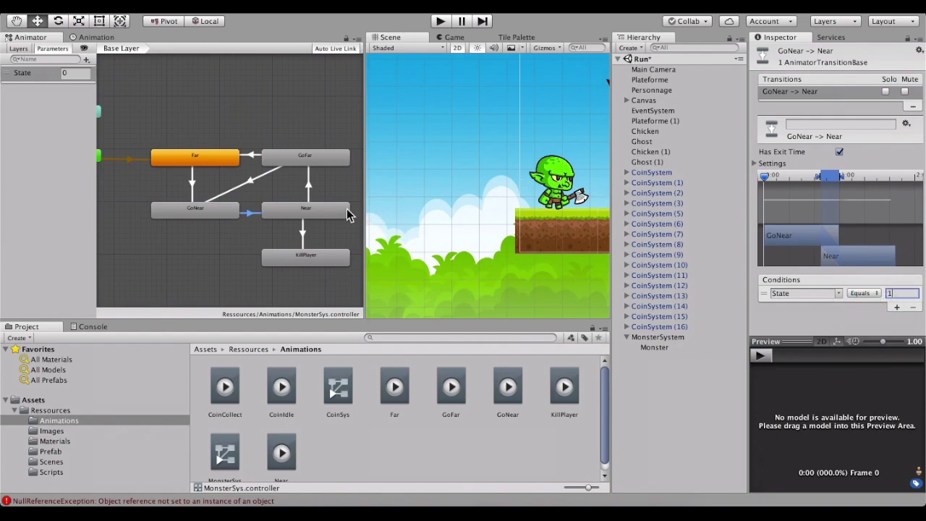
# Add State conditions set to Equals on the Near→GoFar and GoFar→Far transitions
pyautogui.click(309, 186)
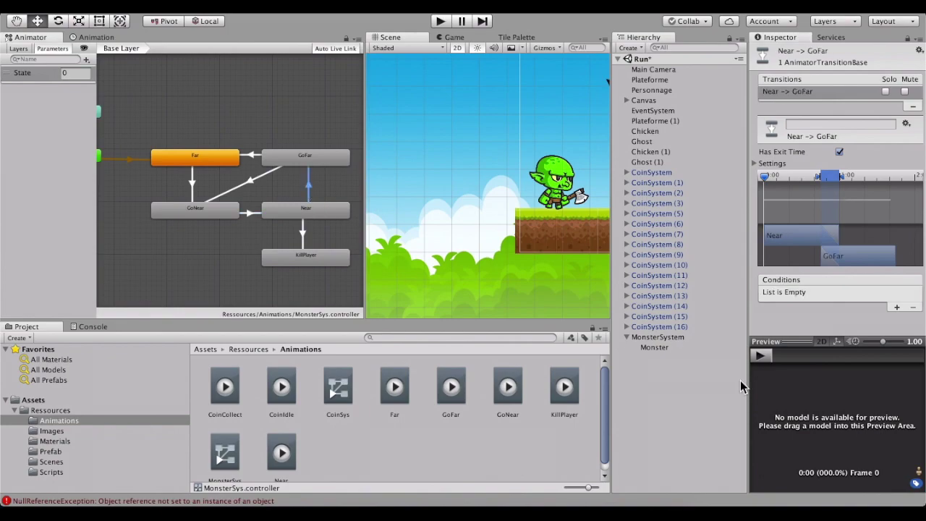
pyautogui.click(897, 307)
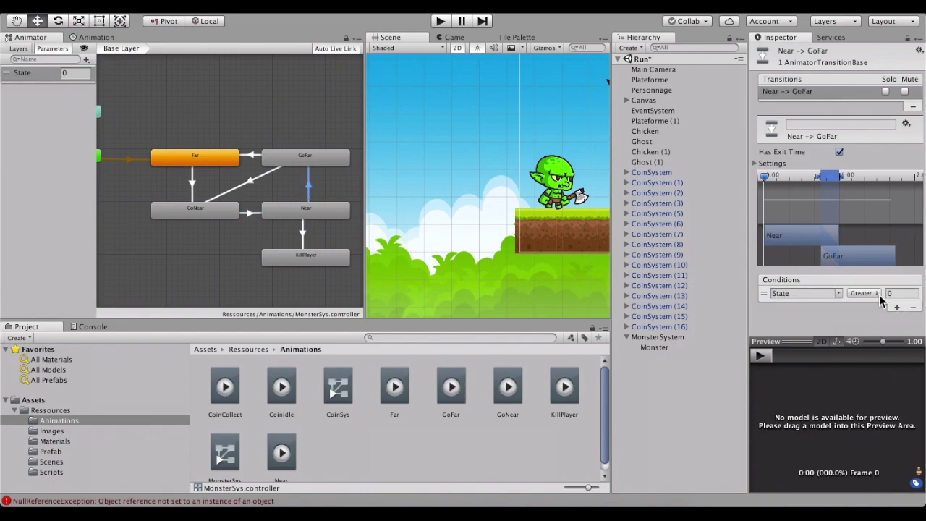
pyautogui.click(868, 296)
pyautogui.click(871, 315)
pyautogui.click(248, 159)
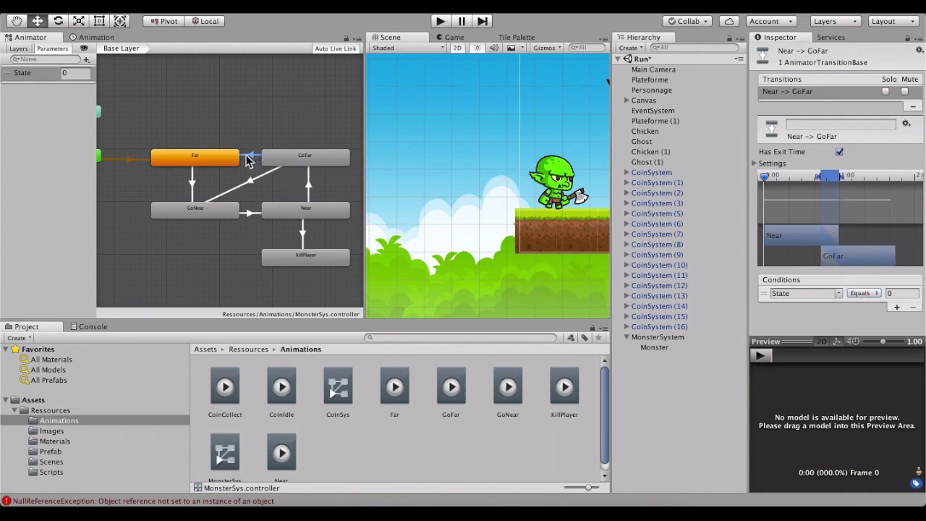
pyautogui.click(898, 309)
pyautogui.click(870, 298)
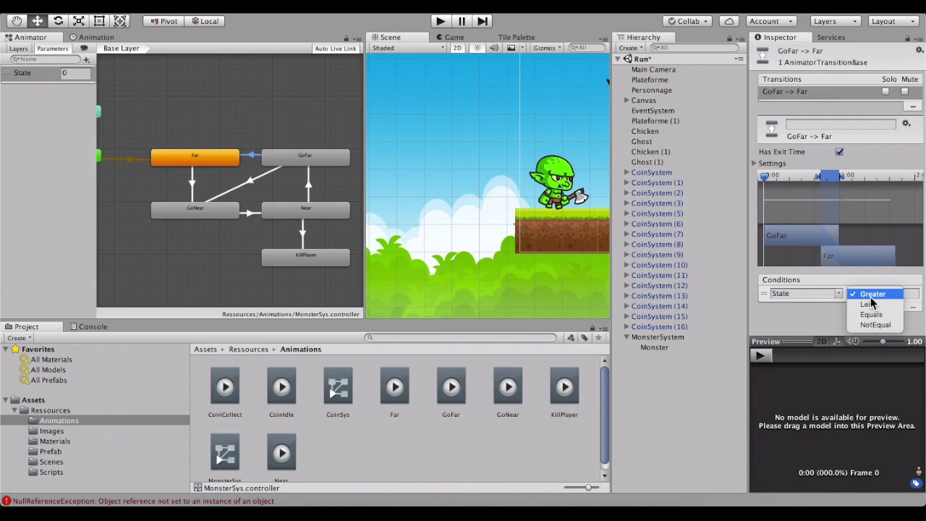
pyautogui.click(871, 314)
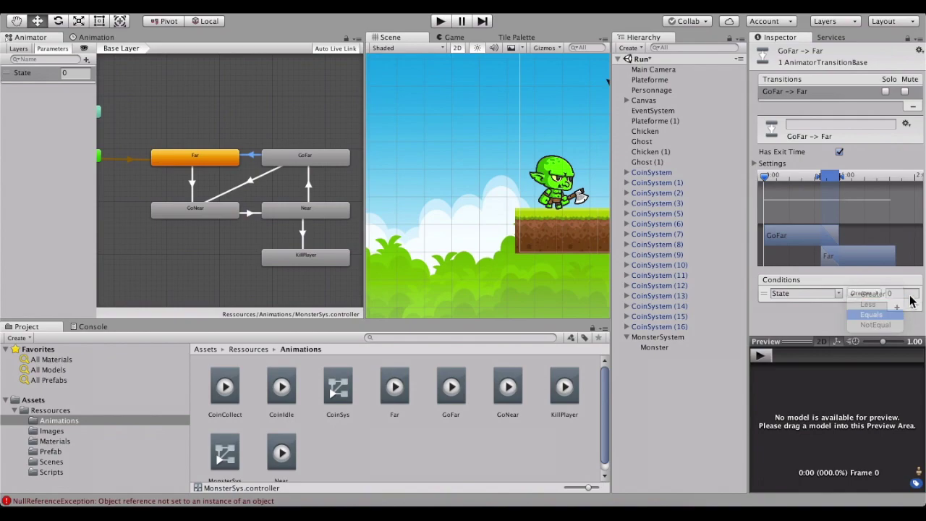
# Add a State Equals 1 condition to the GoFar→GoNear transition
pyautogui.click(254, 182)
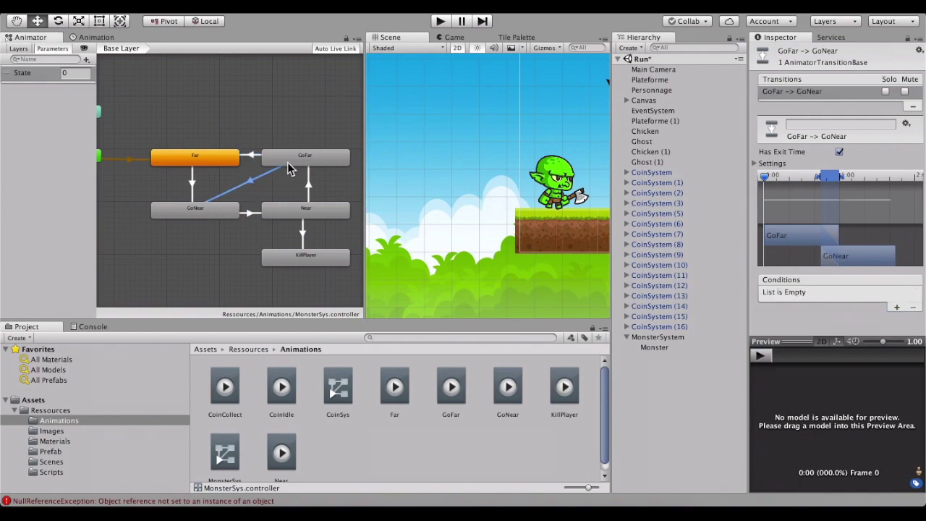
pyautogui.click(898, 308)
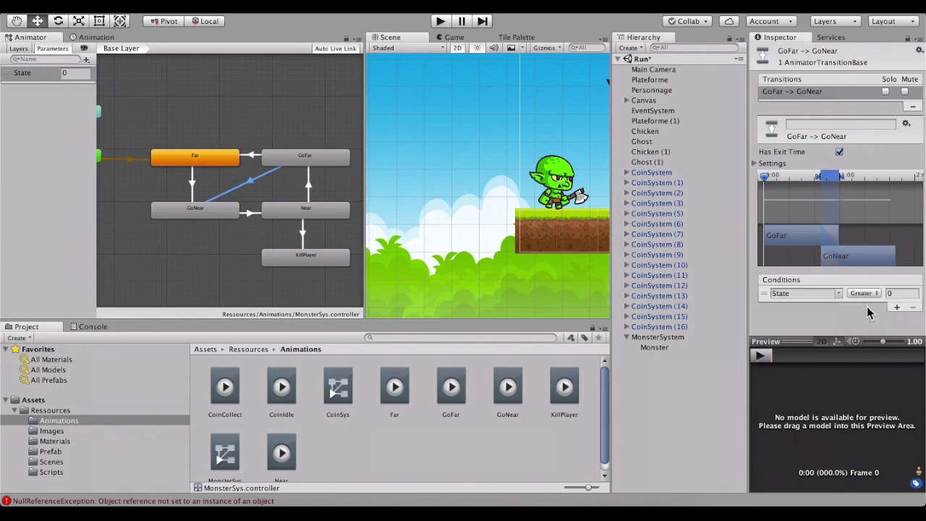
pyautogui.click(862, 293)
pyautogui.click(872, 314)
pyautogui.doubleClick(897, 293)
pyautogui.write('1')
# Require State Equals 2 on the Near→KillPlayer transition, then inspect the KillPlayer state
pyautogui.click(303, 239)
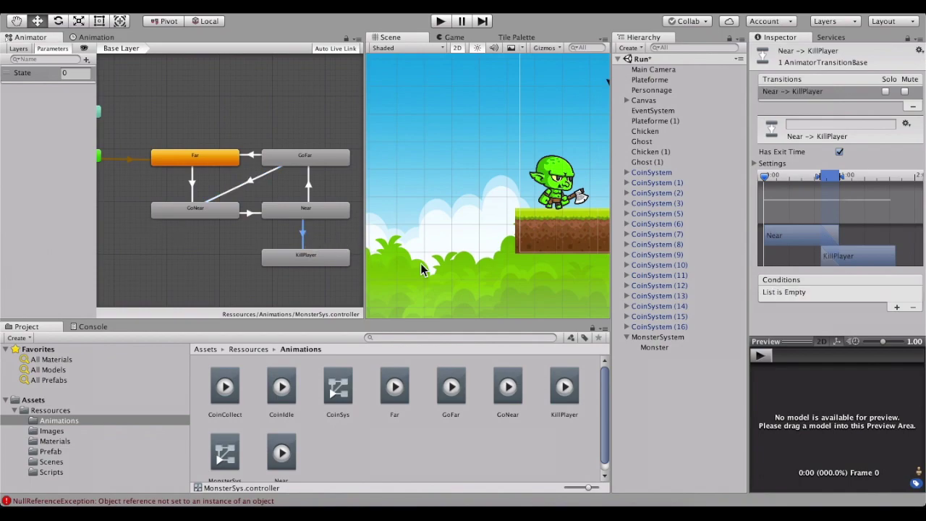
pyautogui.click(896, 307)
pyautogui.click(853, 294)
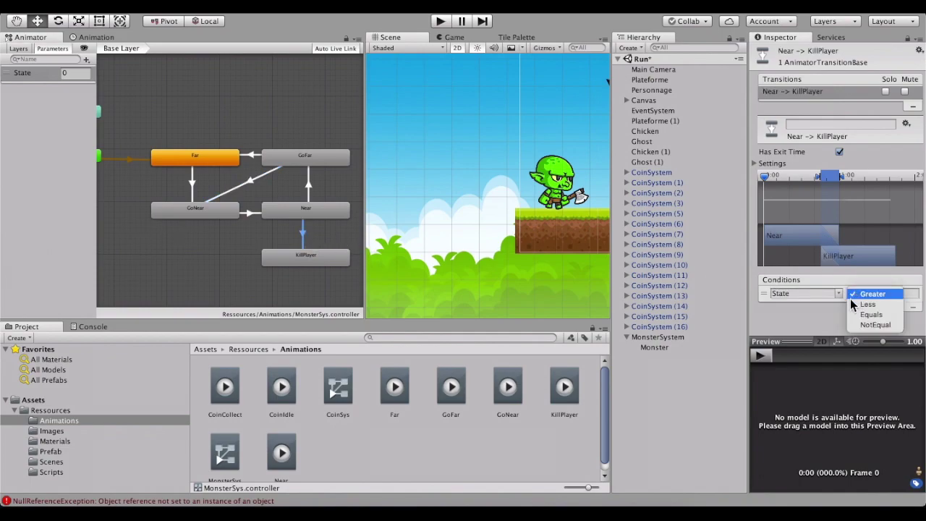
pyautogui.click(873, 314)
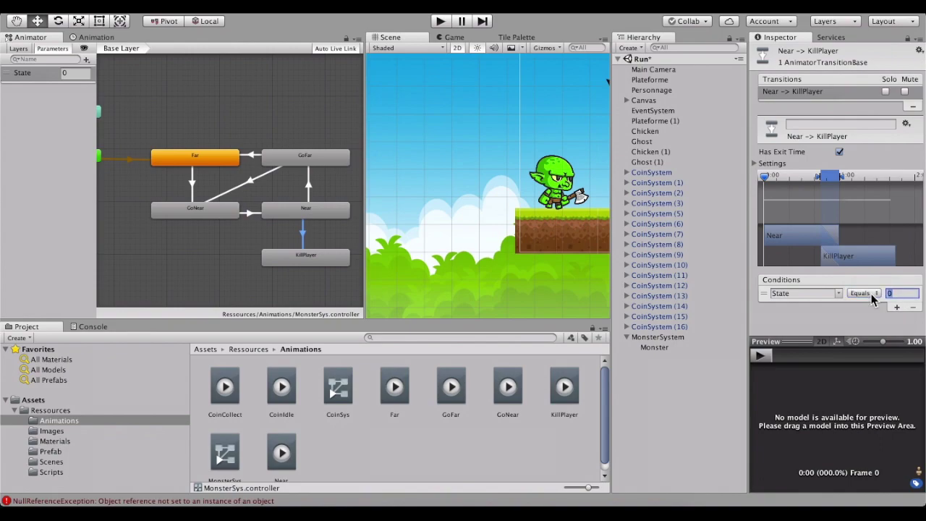
pyautogui.write('2')
pyautogui.press('Return')
pyautogui.click(296, 260)
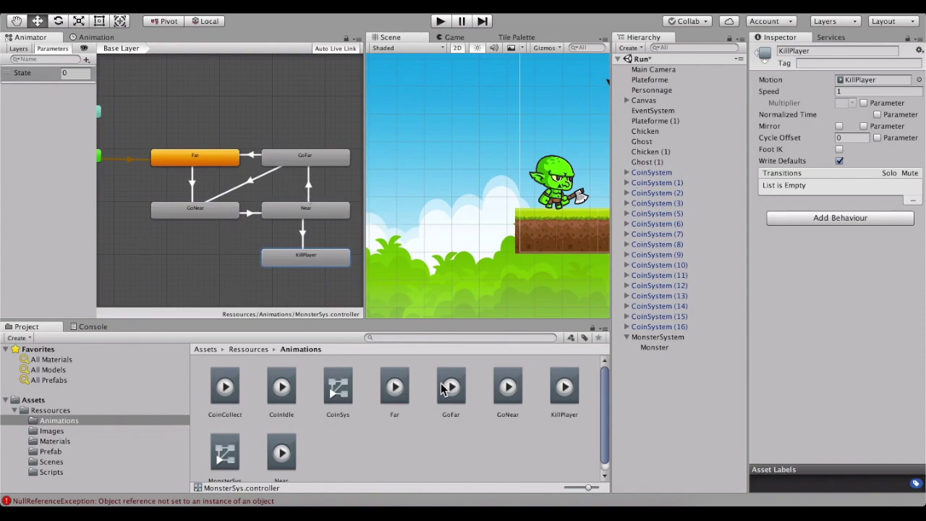
# Tick Loop Time on the Far and Near clips, then check the Personnage object and its script
pyautogui.click(399, 393)
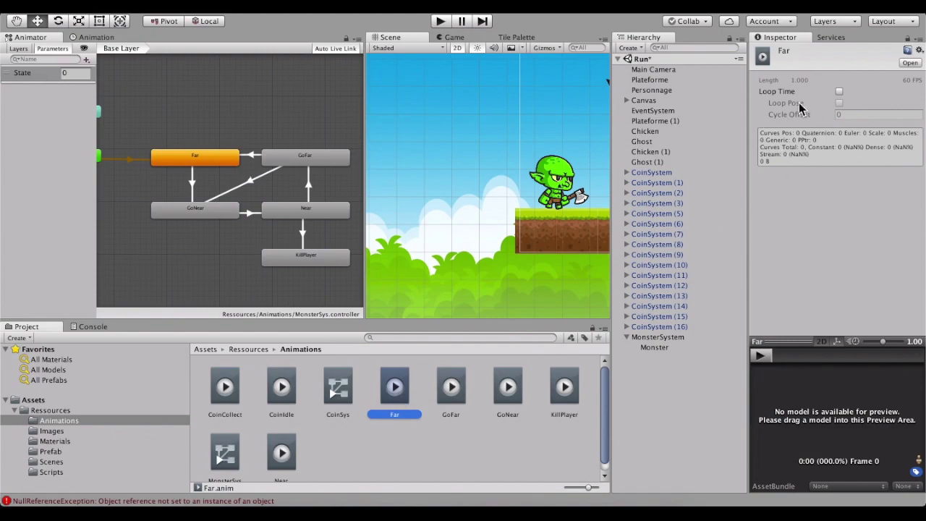
pyautogui.click(839, 91)
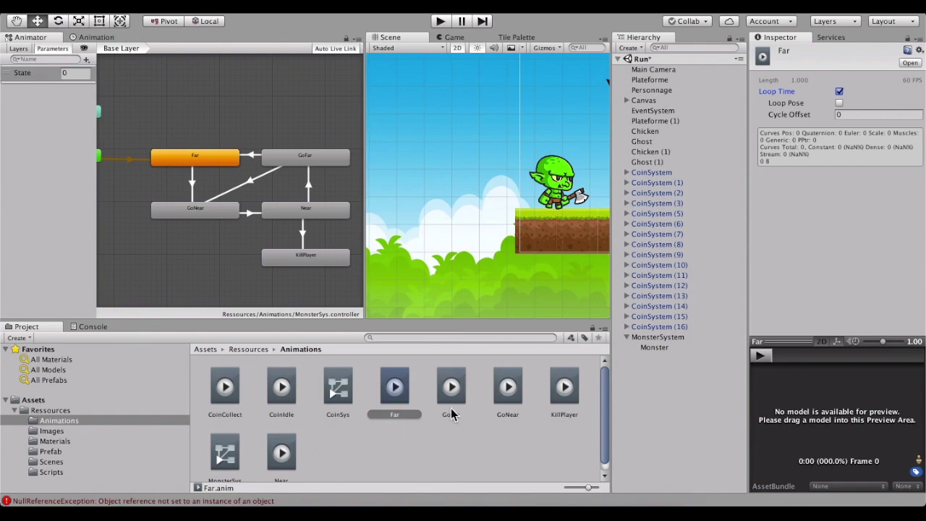
pyautogui.click(280, 452)
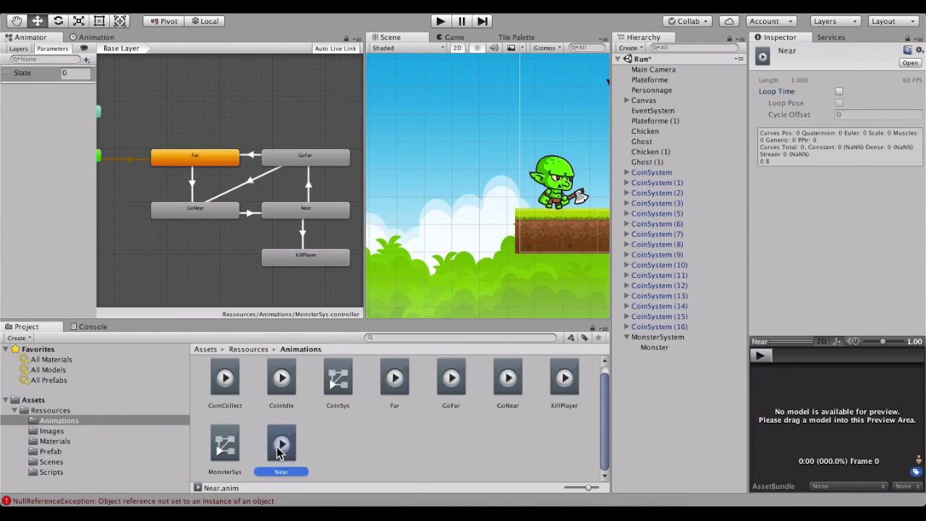
pyautogui.click(840, 91)
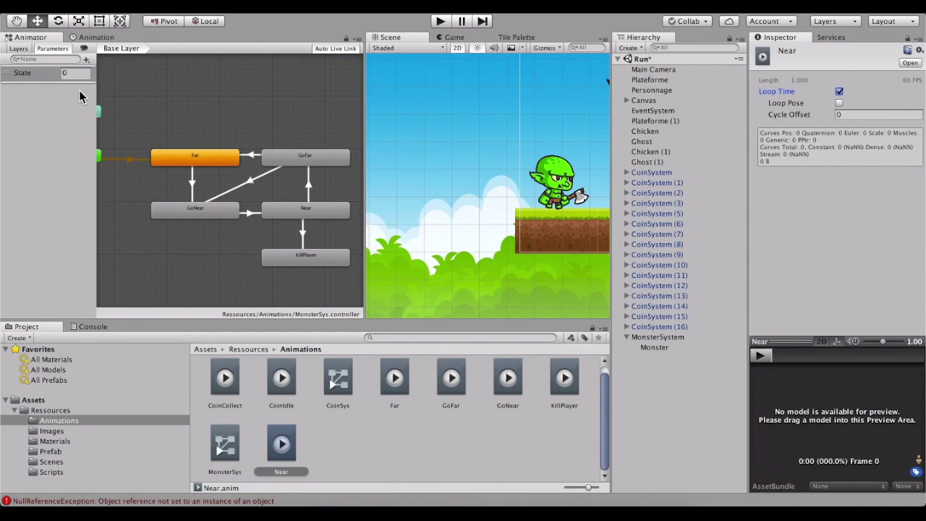
pyautogui.click(663, 92)
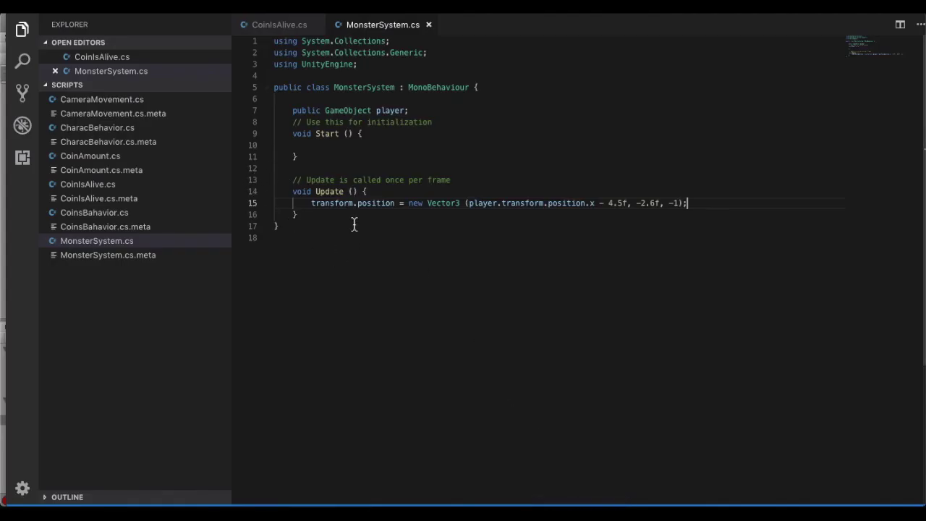
pyautogui.click(355, 225)
# Write an empty public void GoFurther() method below Update
pyautogui.press('Left')
pyautogui.press('Return')
pyautogui.press('Return')
pyautogui.write('void ')
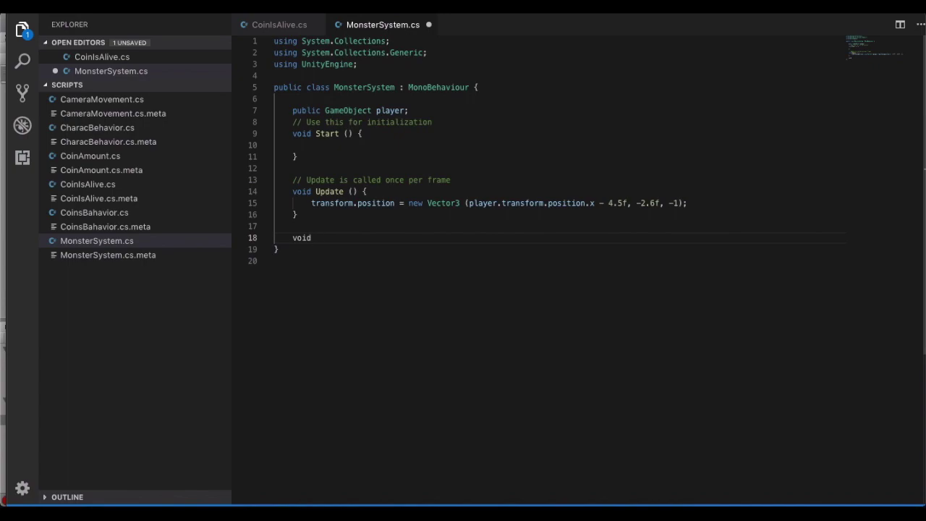
pyautogui.write('GoFurther(){')
pyautogui.press('Return')
pyautogui.click(296, 238)
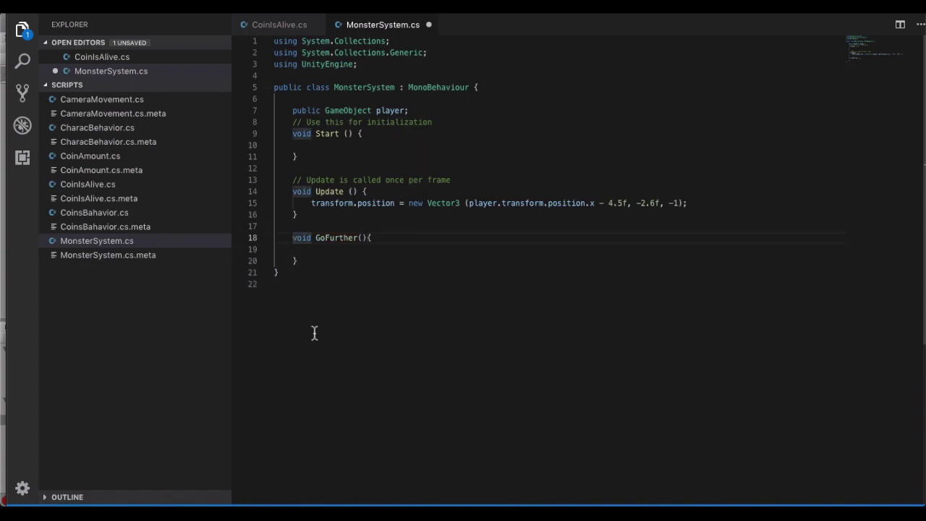
pyautogui.write('publi')
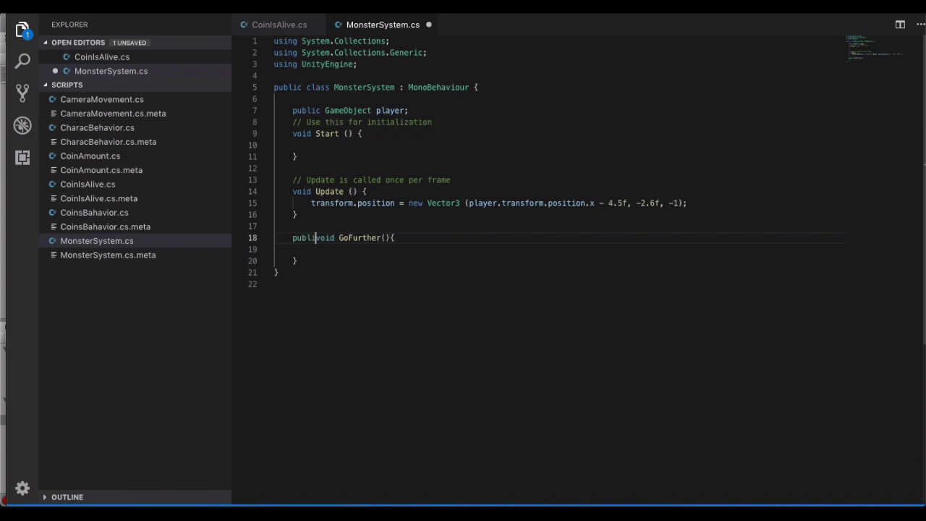
pyautogui.write('c')
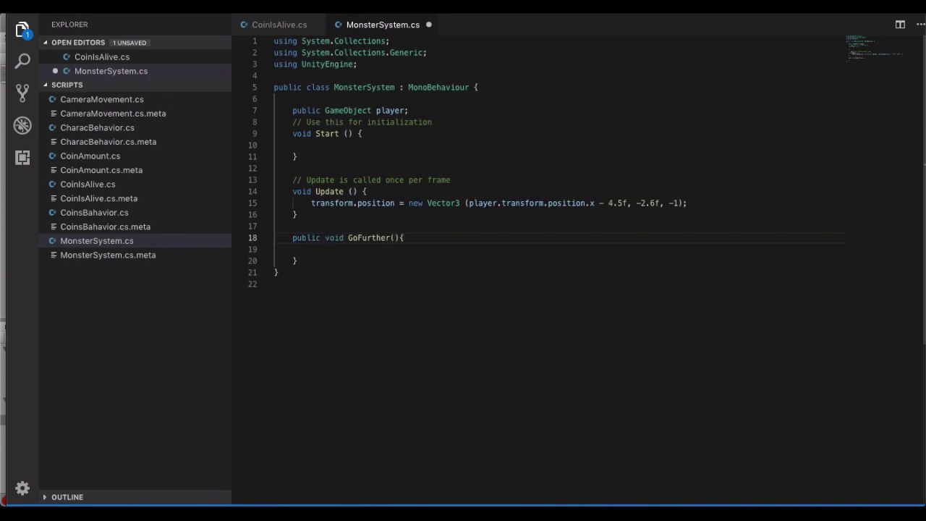
# Duplicate the GoFurther method and rename the copy to GoCloser
pyautogui.click(319, 261)
pyautogui.press('Return')
pyautogui.press('Return')
pyautogui.write('public void GoFurther(){      }')
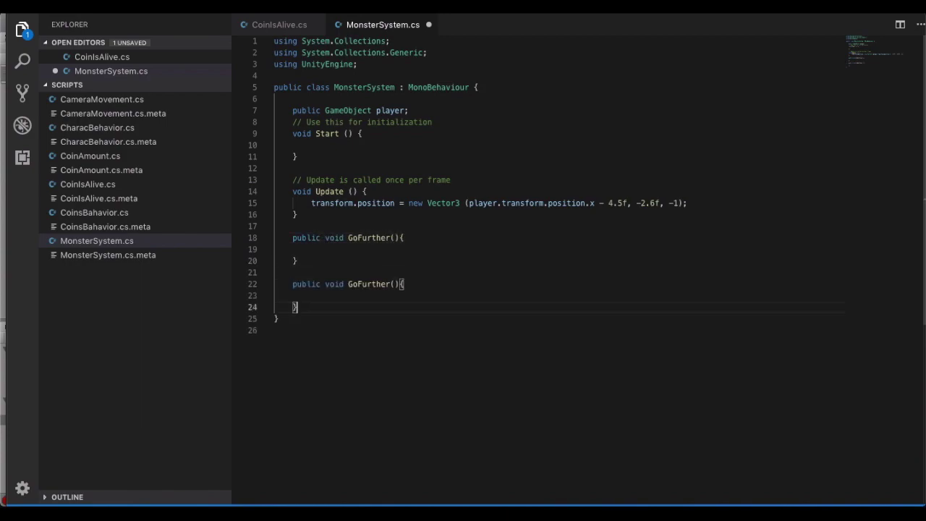
pyautogui.click(390, 285)
pyautogui.press('BackSpace')
pyautogui.press('BackSpace')
pyautogui.press('BackSpace')
pyautogui.press('BackSpace')
pyautogui.press('BackSpace')
pyautogui.press('BackSpace')
pyautogui.press('BackSpace')
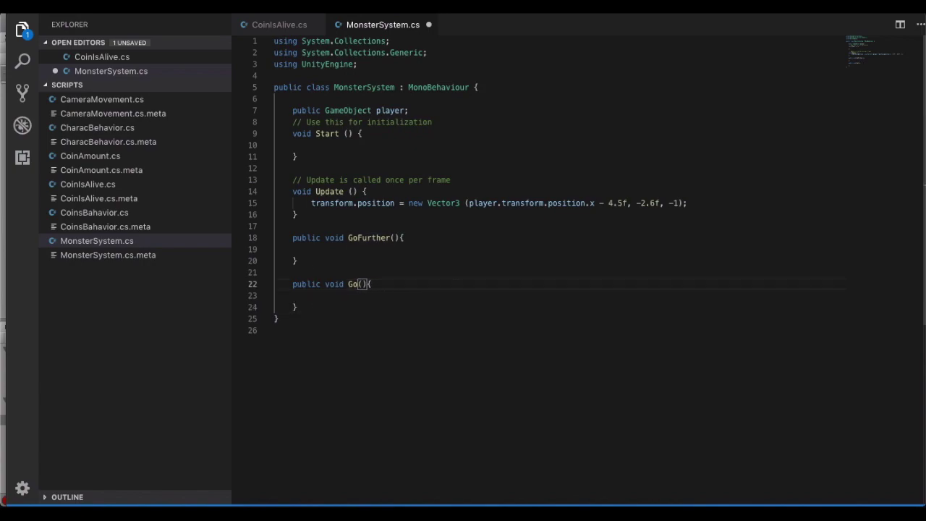
pyautogui.write('Closer')
pyautogui.click(339, 300)
# Delete the '// Use this for initialization' comment and start a public field declaration
pyautogui.moveTo(432, 121); pyautogui.dragTo(292, 121)
pyautogui.press('Return')
pyautogui.press('Up')
pyautogui.write('public')
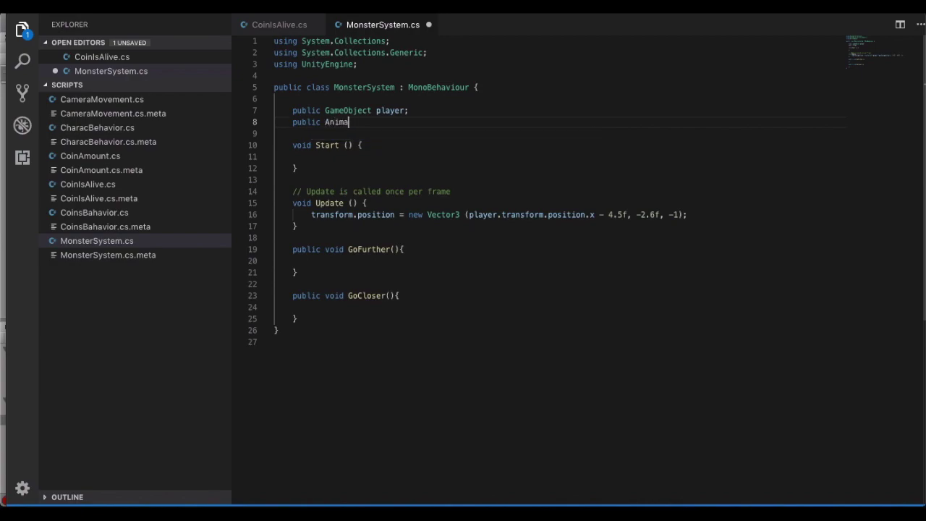
# Declare 'public Animator animator' and begin an animator.SetInt call in GoFurther
pyautogui.write('animator')
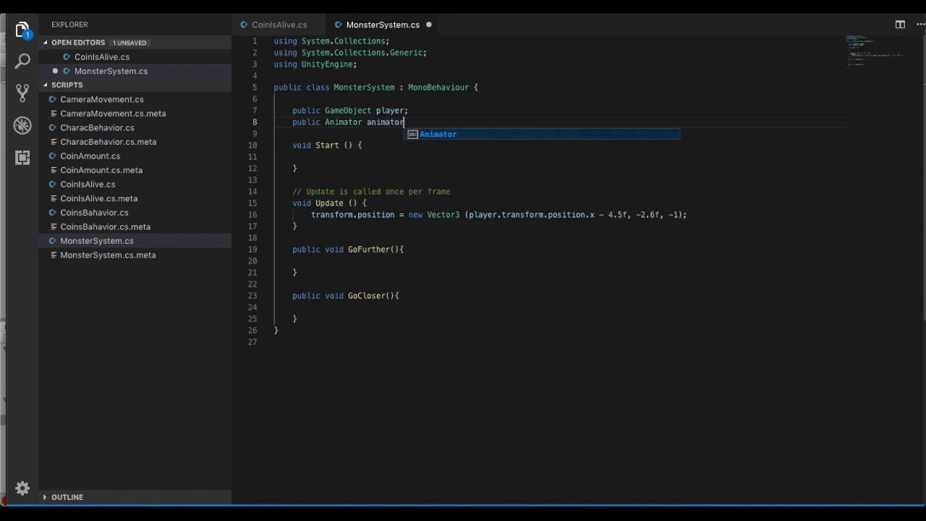
pyautogui.click(367, 264)
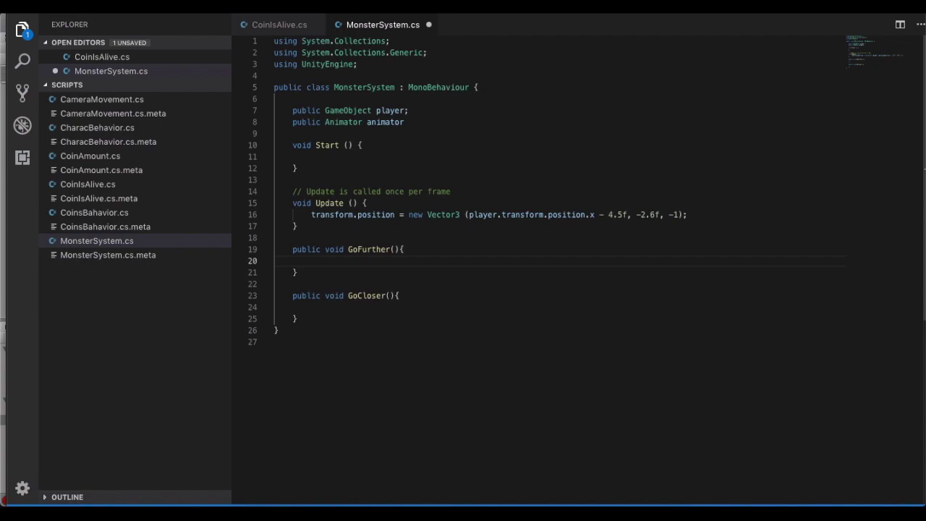
pyautogui.write('animo')
pyautogui.press('Return')
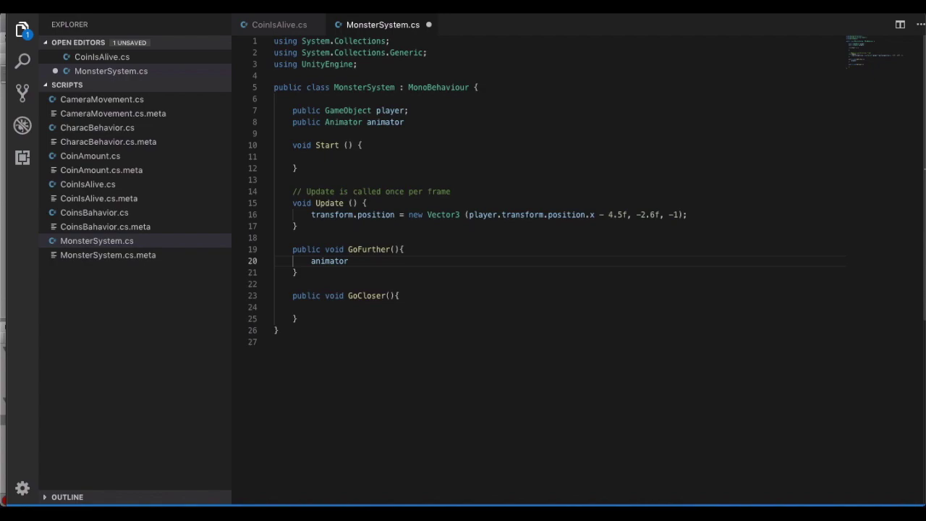
pyautogui.write('etInt("State",')
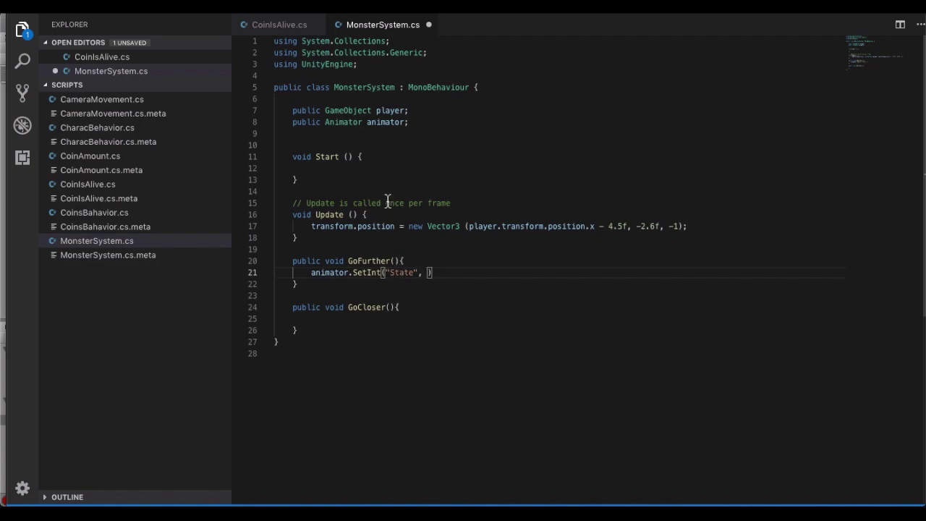
# Add an 'int state' field on the blank line below the fields
pyautogui.click(409, 132)
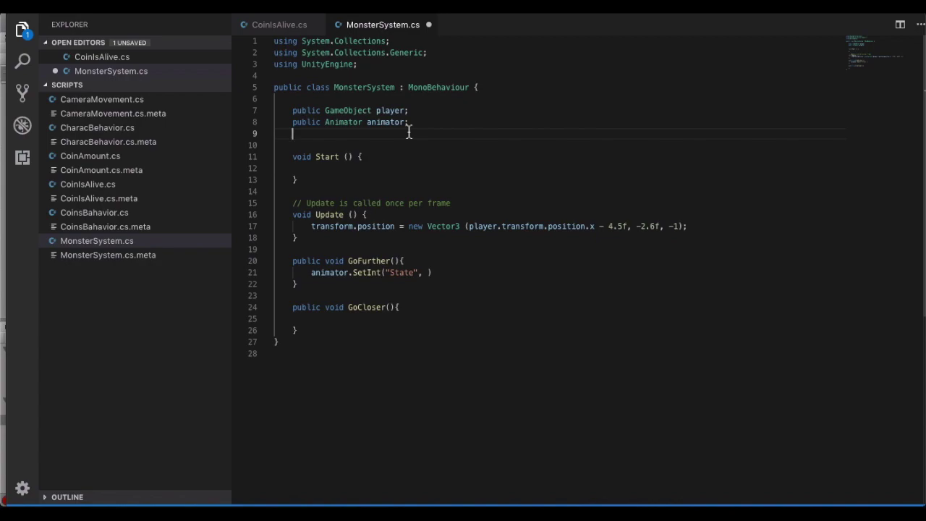
pyautogui.write('int state')
pyautogui.click(320, 134)
# Make the field 'private int state = 0;' and pass state to SetInt
pyautogui.write('private')
pyautogui.press('End')
pyautogui.write('= 0')
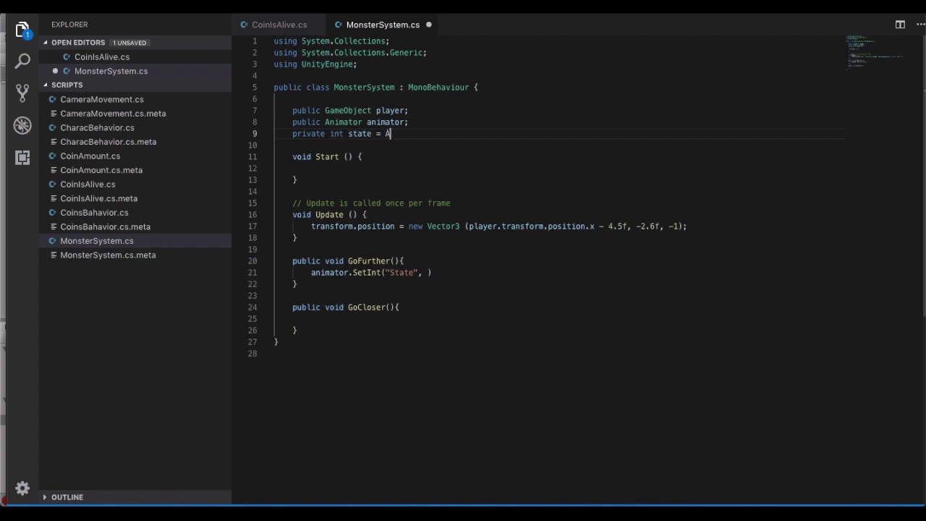
pyautogui.write(';')
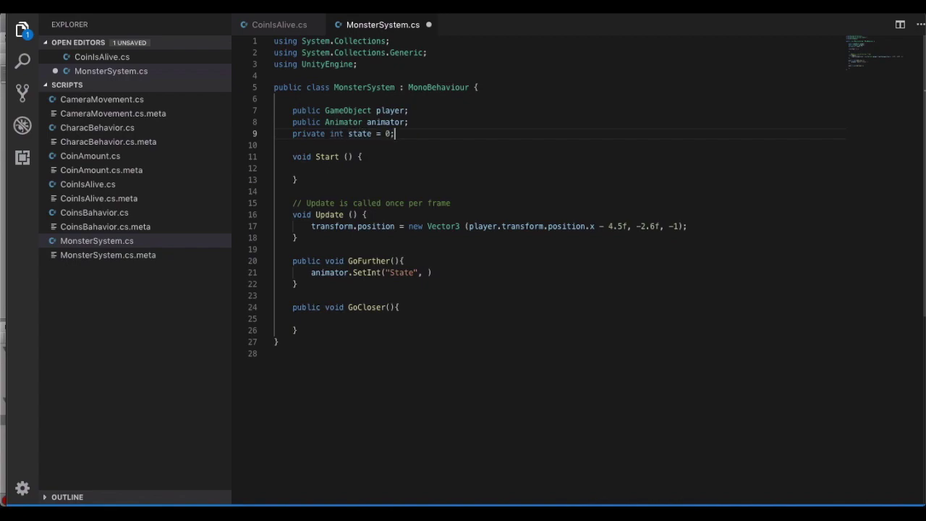
pyautogui.click(428, 273)
pyautogui.write('state')
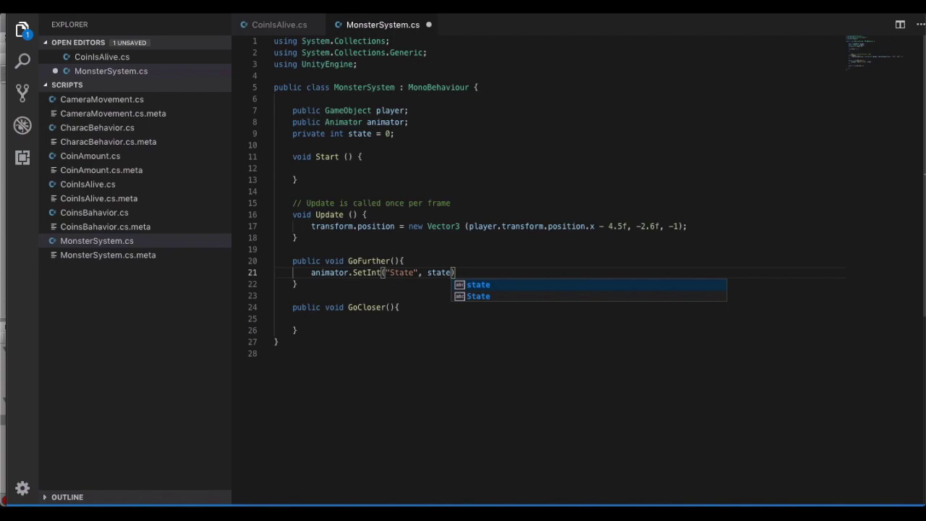
# Add a 'state--' line at the top of GoFurther
pyautogui.click(441, 265)
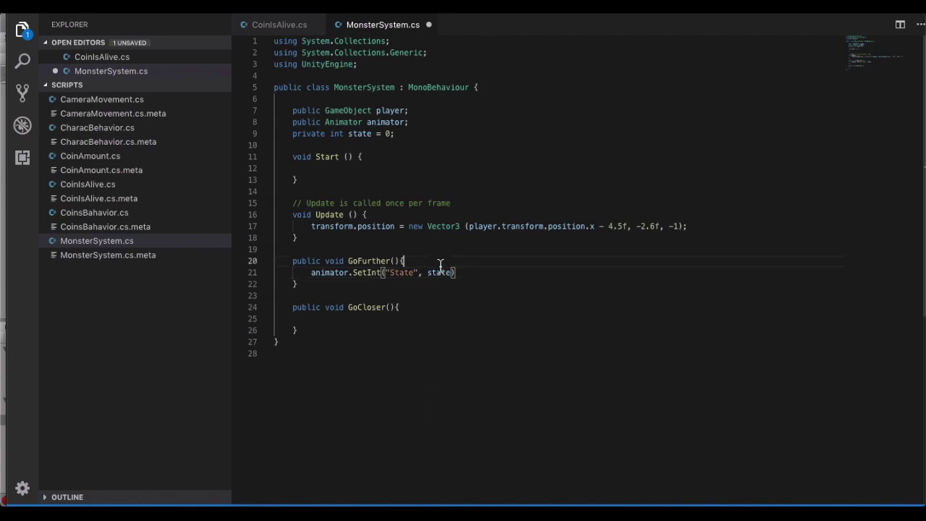
pyautogui.press('Return')
pyautogui.write('s')
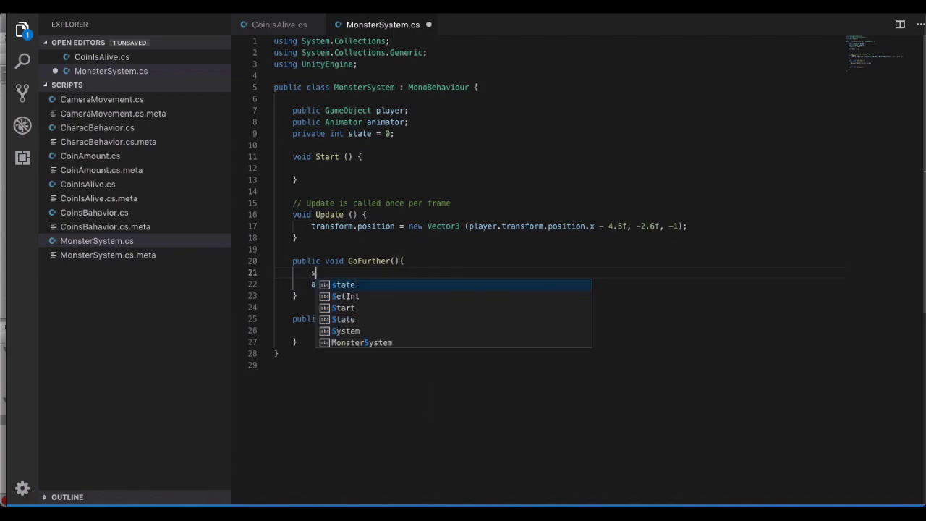
pyautogui.write('tate = --;')
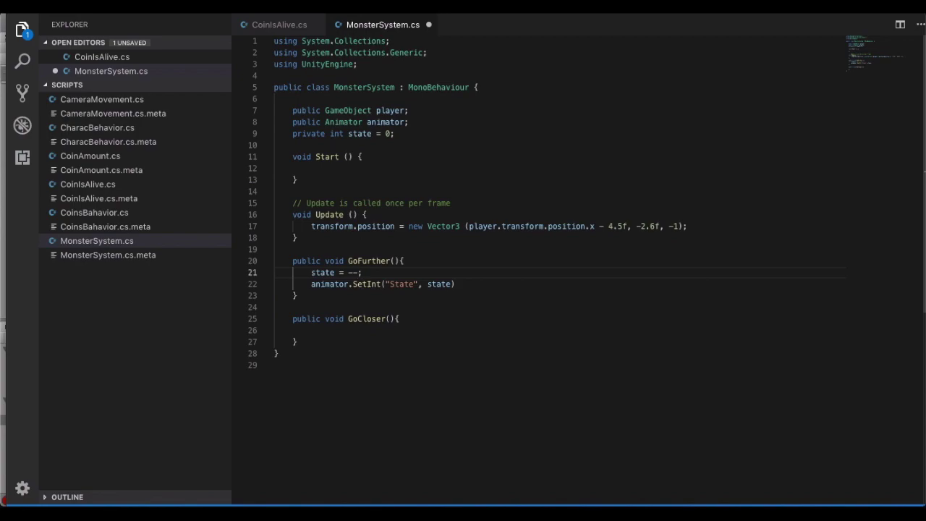
pyautogui.press('BackSpace')
pyautogui.press('BackSpace')
pyautogui.press('BackSpace')
pyautogui.press('BackSpace')
pyautogui.press('BackSpace')
pyautogui.press('BackSpace')
pyautogui.press('BackSpace')
pyautogui.write('te')
# Copy the state and SetInt lines into GoCloser with state++, then save MonsterSystem.cs
pyautogui.moveTo(455, 283); pyautogui.dragTo(311, 272)
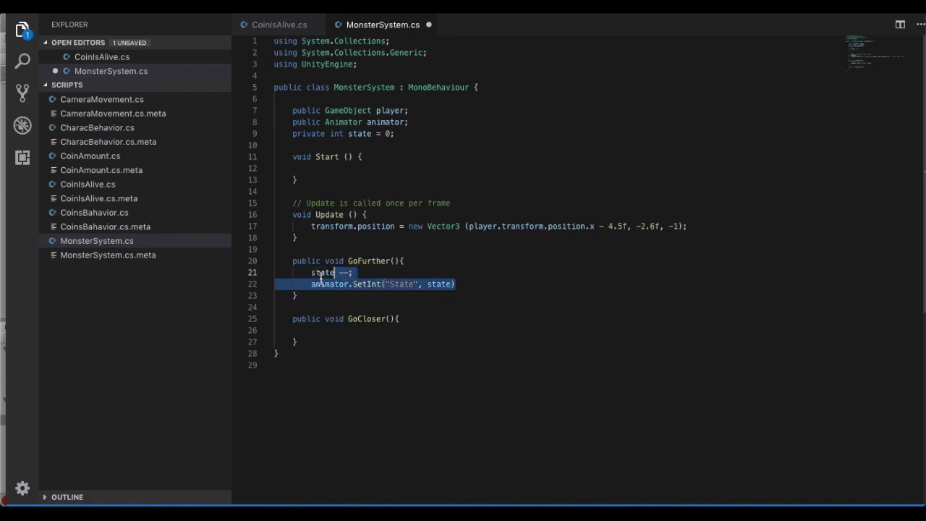
pyautogui.hotkey('ctrl', 'c')
pyautogui.click(333, 330)
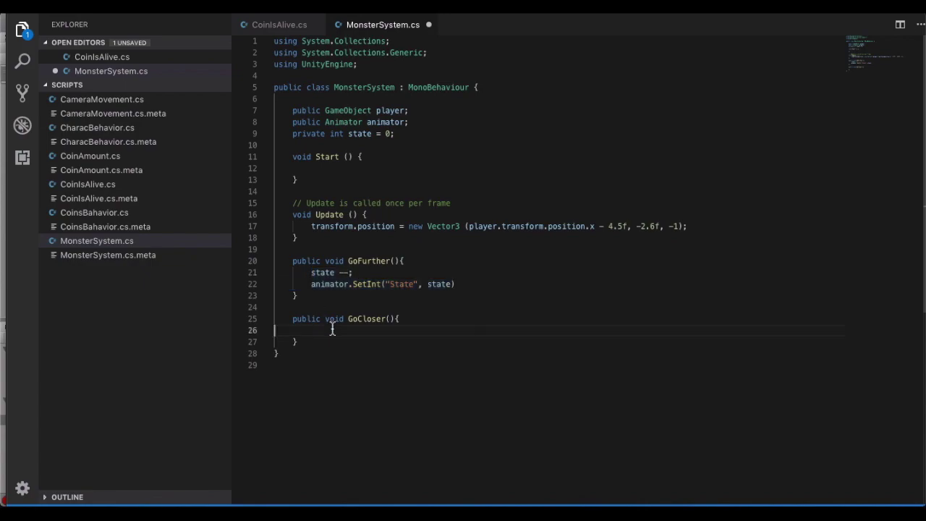
pyautogui.hotkey('ctrl', 'v')
pyautogui.press('Left')
pyautogui.press('Left')
pyautogui.press('Left')
pyautogui.press('Tab')
pyautogui.press('Tab')
pyautogui.click(340, 330)
pyautogui.press('BackSpace')
pyautogui.press('BackSpace')
pyautogui.write('++')
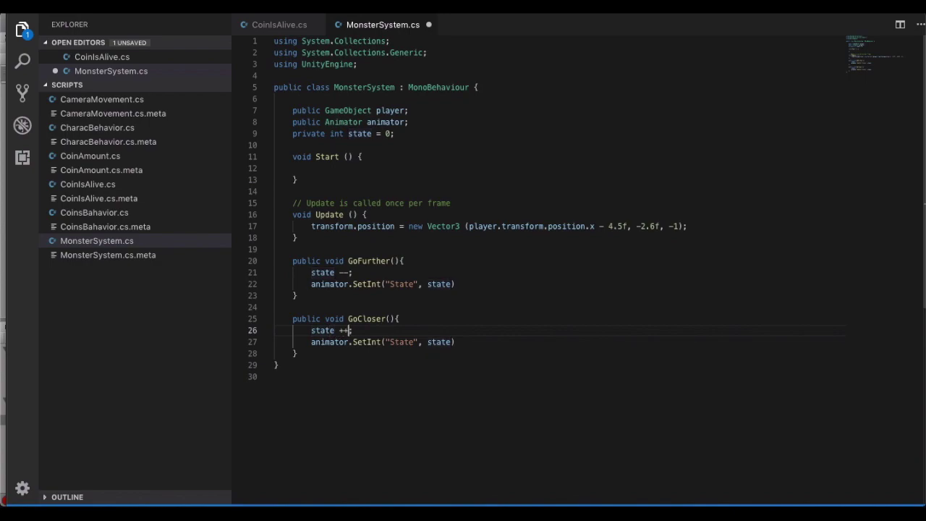
pyautogui.hotkey('ctrl', 's')
# Check the GoCloser and GoFurther method names, then open CharacBehavior.cs
pyautogui.doubleClick(369, 319)
pyautogui.doubleClick(370, 261)
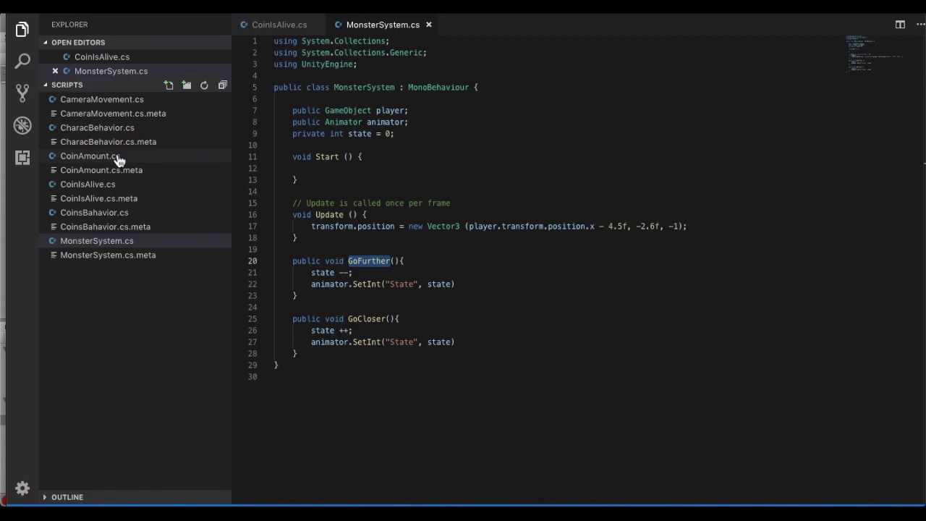
pyautogui.click(109, 128)
pyautogui.scroll(-5, 307, 329)
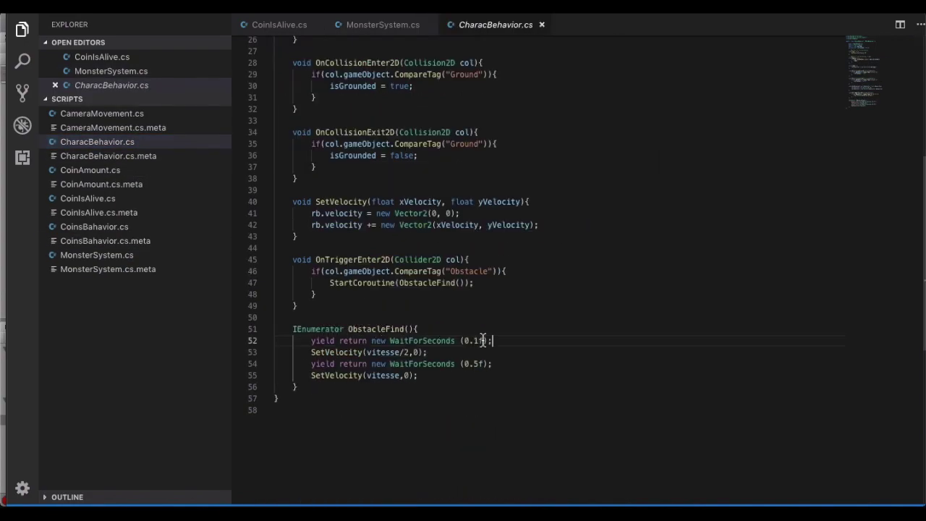
# Add 'GameObject.FindWithTag("Monster").GetComponent<MonsterSystem>().GoCloser();' on a new line in ObstacleFind
pyautogui.press('Return')
pyautogui.write('GameO')
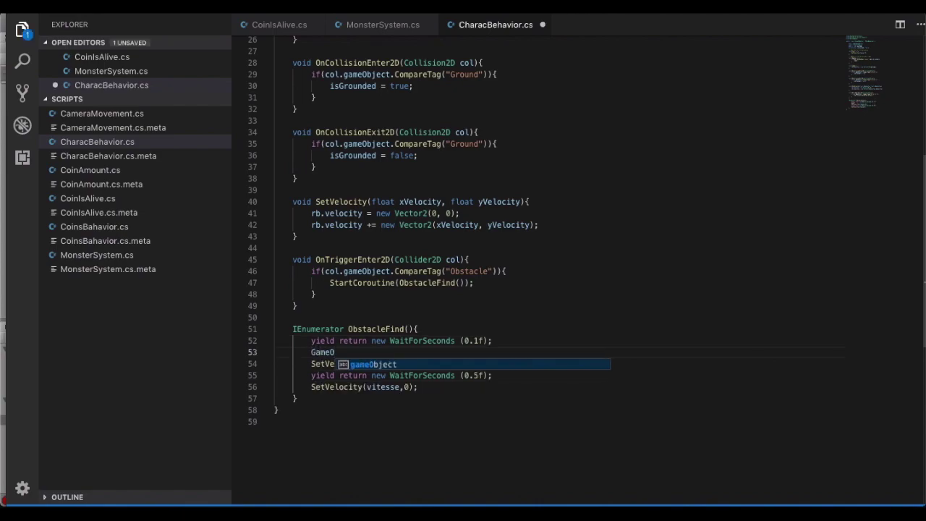
pyautogui.write('bject.FindWi')
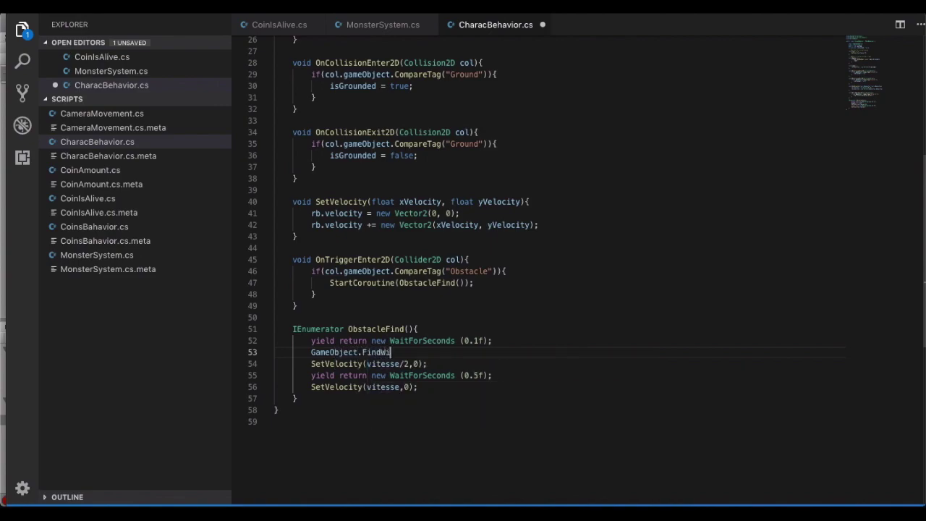
pyautogui.write('thTag')
pyautogui.write('("Monster"')
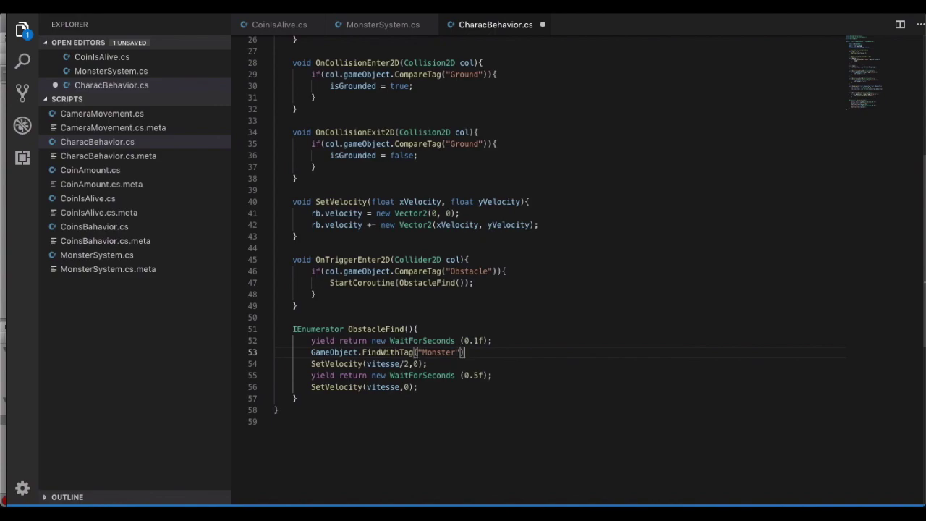
pyautogui.write(').')
pyautogui.write('GetComponent<>')
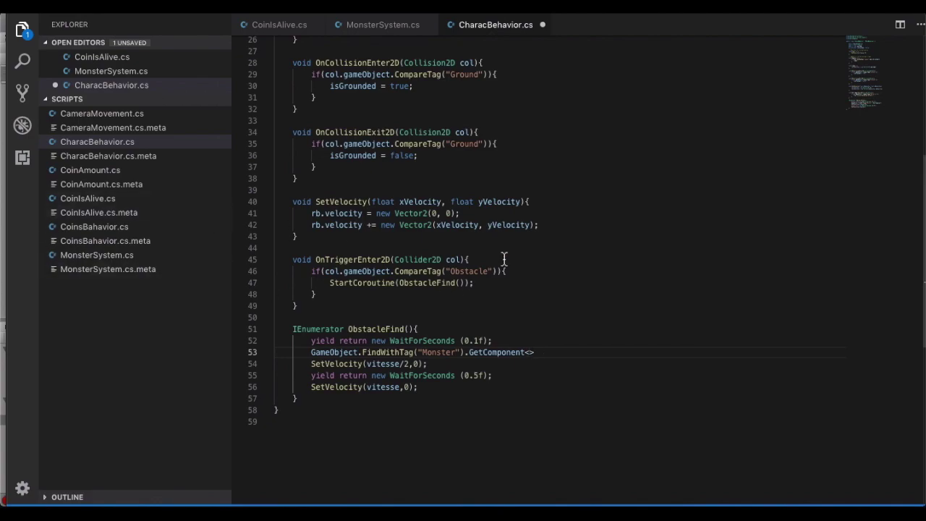
pyautogui.write('MonsterSystem>')
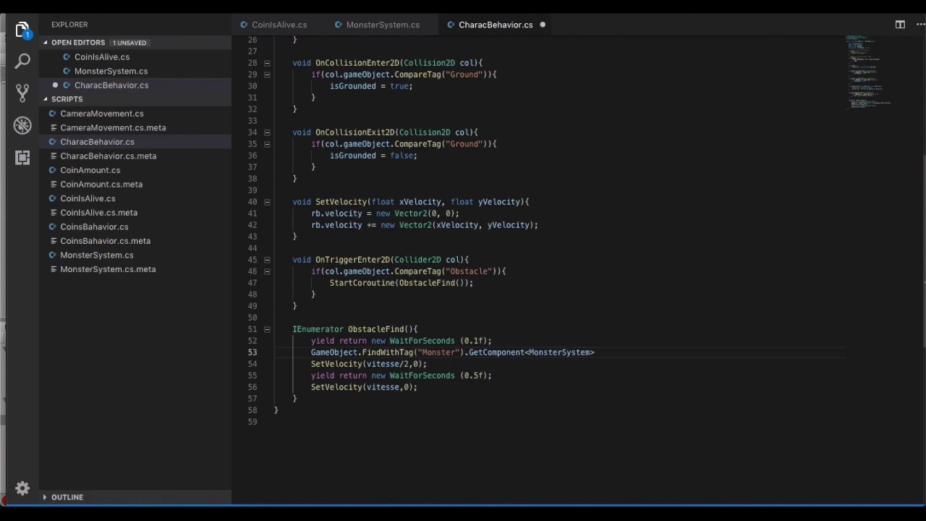
pyautogui.write('().C')
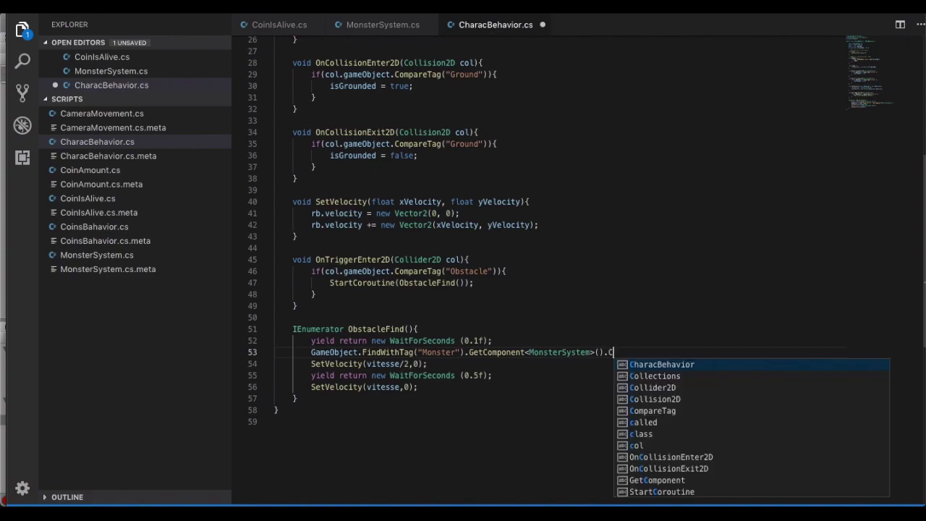
pyautogui.press('BackSpace')
pyautogui.write('Go')
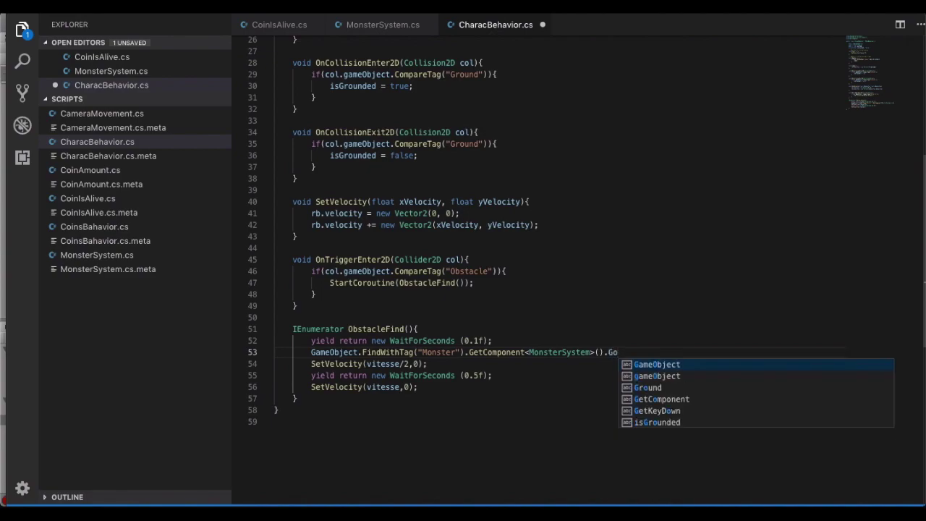
pyautogui.write('Closer();')
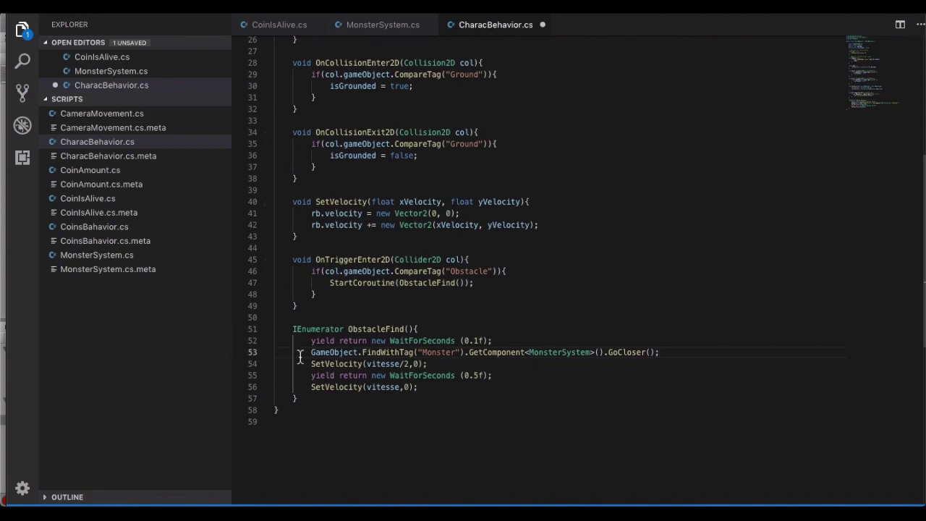
pyautogui.moveTo(310, 352); pyautogui.dragTo(451, 353)
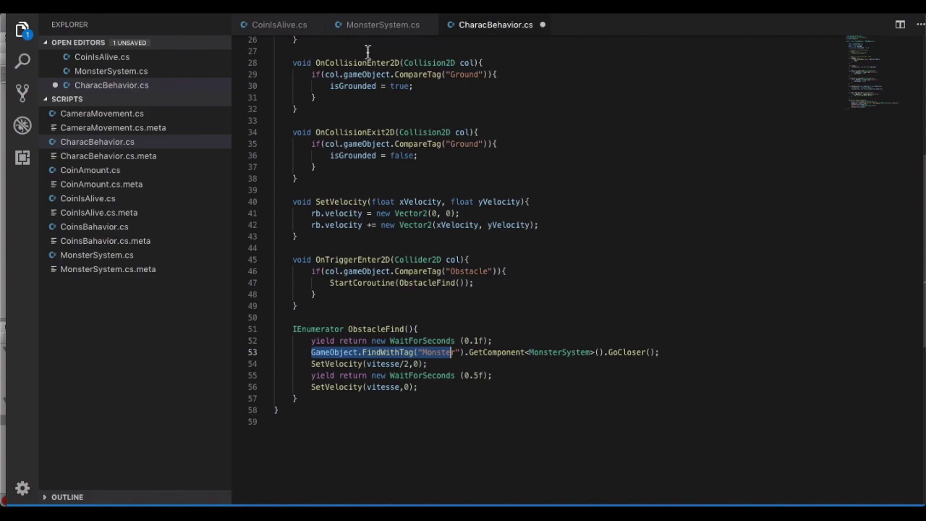
# Check the MonsterSystem class name in the MonsterSystem script
pyautogui.click(369, 29)
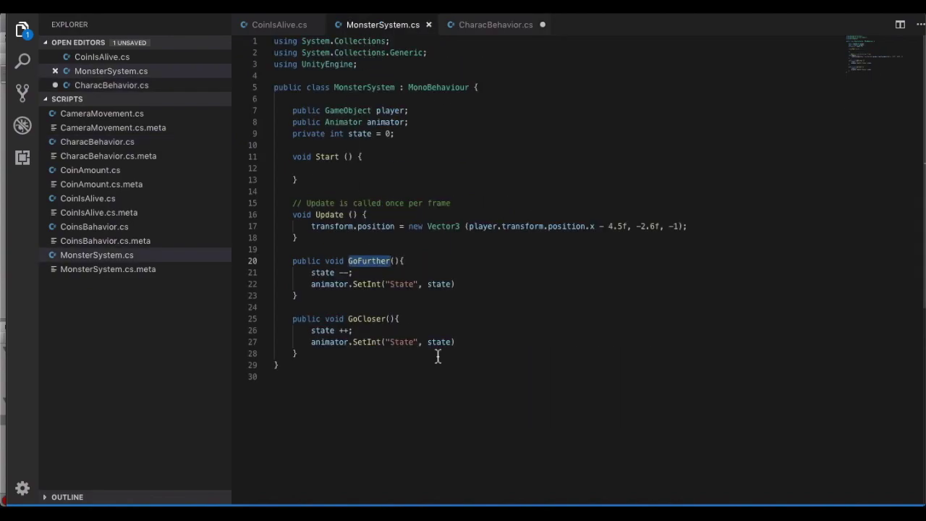
pyautogui.doubleClick(392, 87)
pyautogui.click(471, 28)
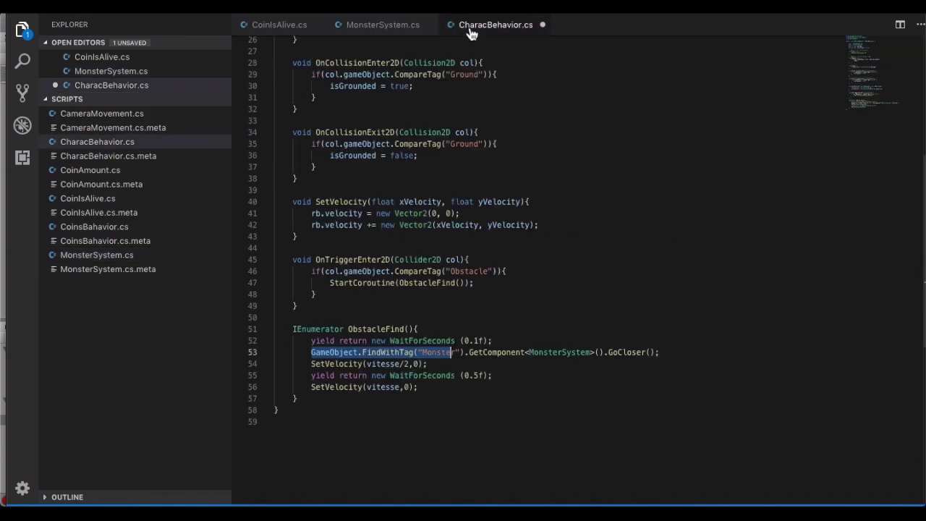
# Copy the GoCloser line below the 0.5f wait, change it to GoFurther, and save
pyautogui.doubleClick(570, 352)
pyautogui.press('Right')
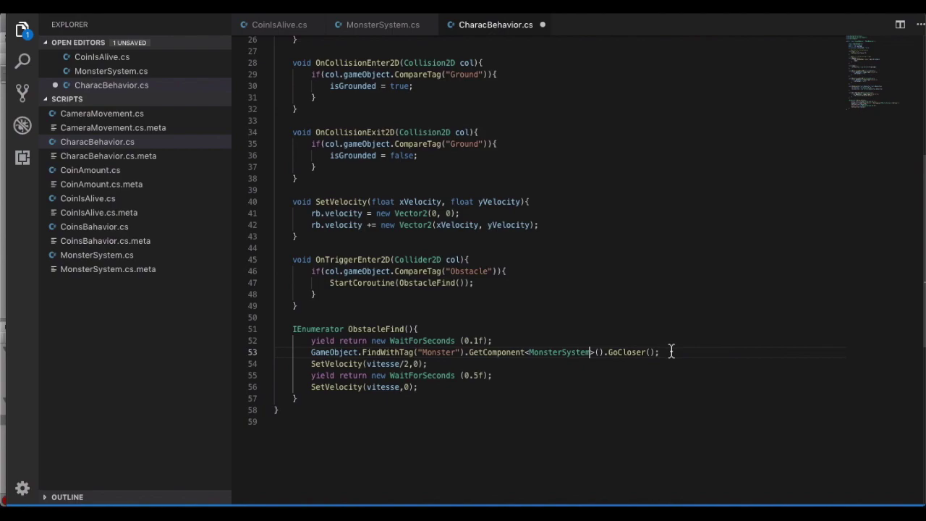
pyautogui.moveTo(660, 352); pyautogui.dragTo(311, 353)
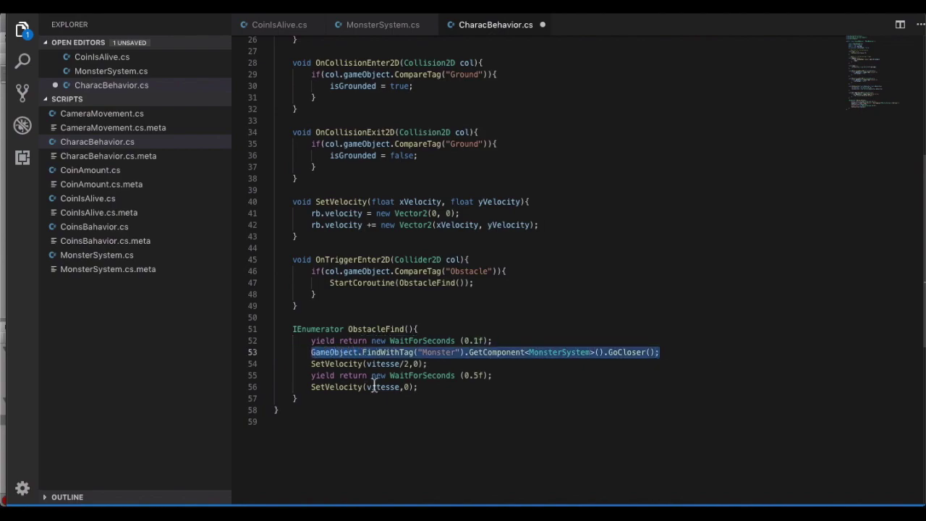
pyautogui.click(513, 375)
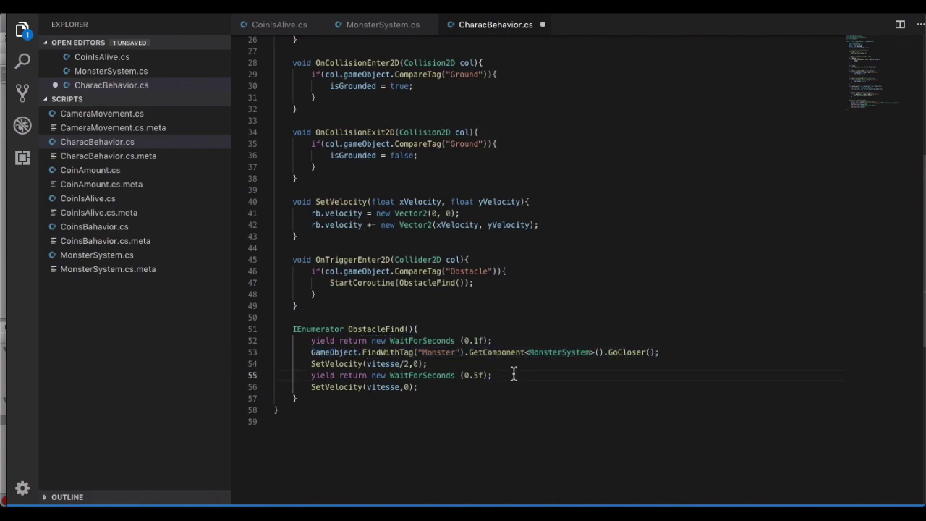
pyautogui.press('Return')
pyautogui.hotkey('ctrl', 'v')
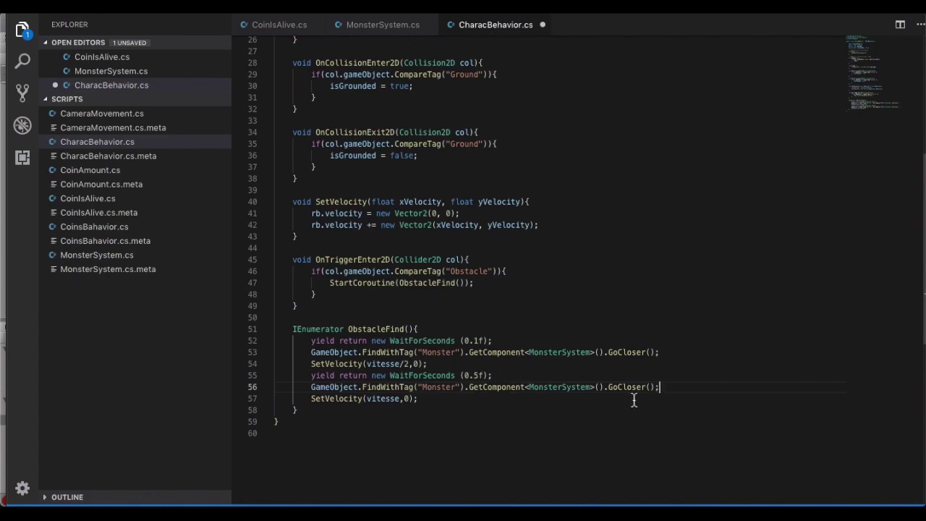
pyautogui.doubleClick(627, 388)
pyautogui.write('Go')
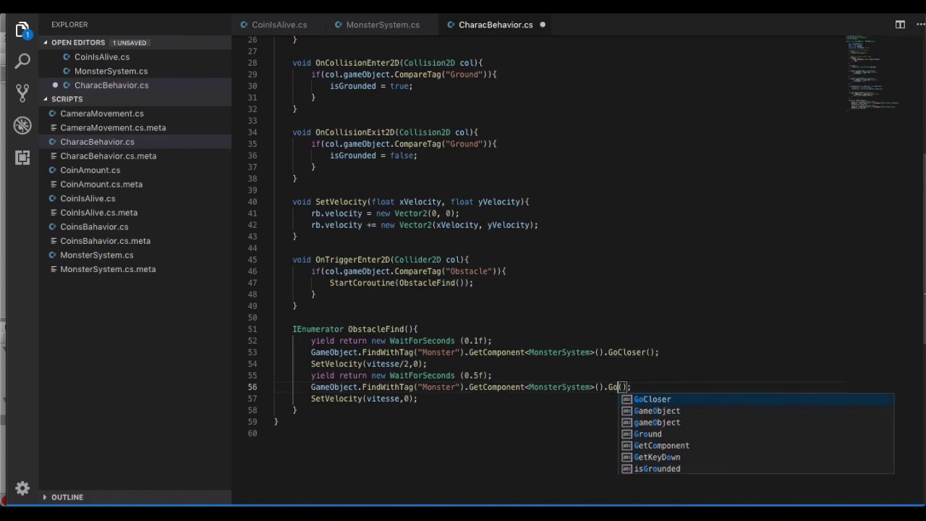
pyautogui.write('Furt')
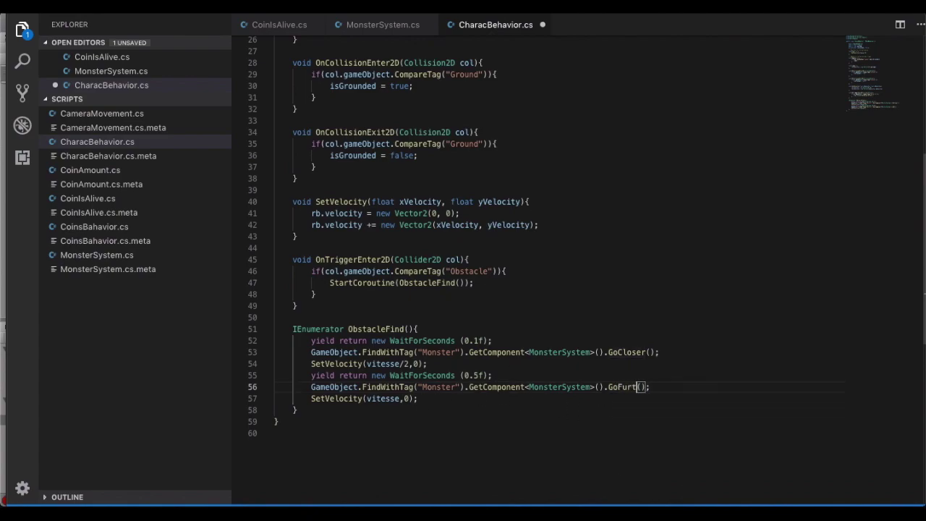
pyautogui.write('her')
pyautogui.hotkey('ctrl', 's')
# Duplicate the 0.5f wait line after the half-speed SetVelocity line
pyautogui.moveTo(493, 376); pyautogui.dragTo(311, 376)
pyautogui.hotkey('ctrl', 'c')
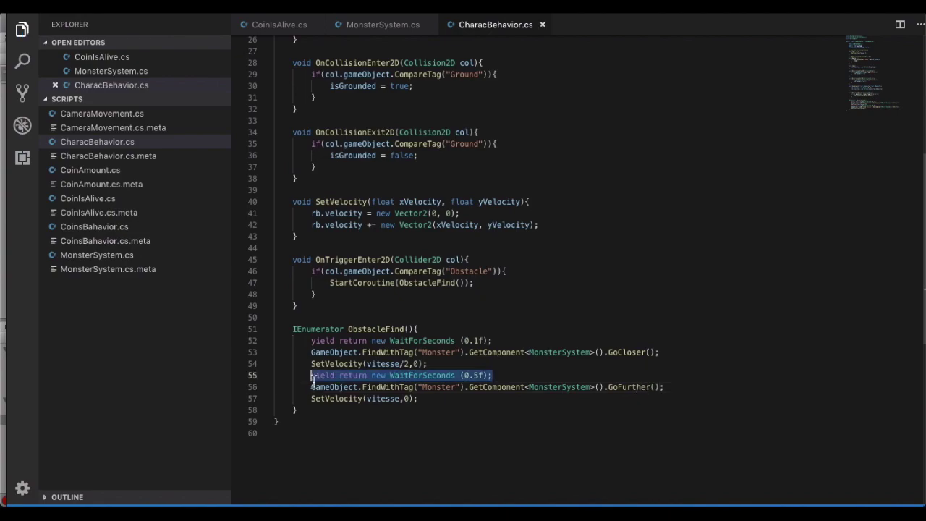
pyautogui.click(470, 352)
pyautogui.click(483, 364)
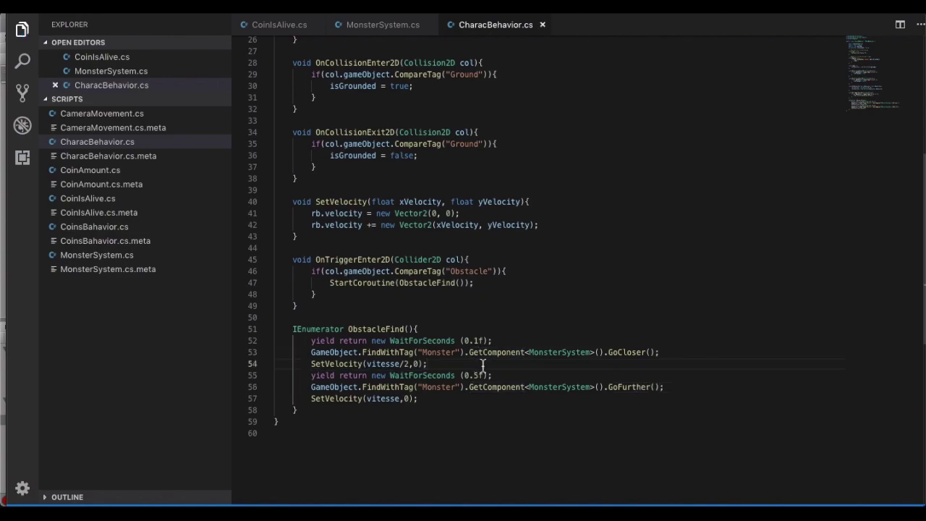
pyautogui.press('Return')
pyautogui.hotkey('ctrl', 'v')
pyautogui.press('Return')
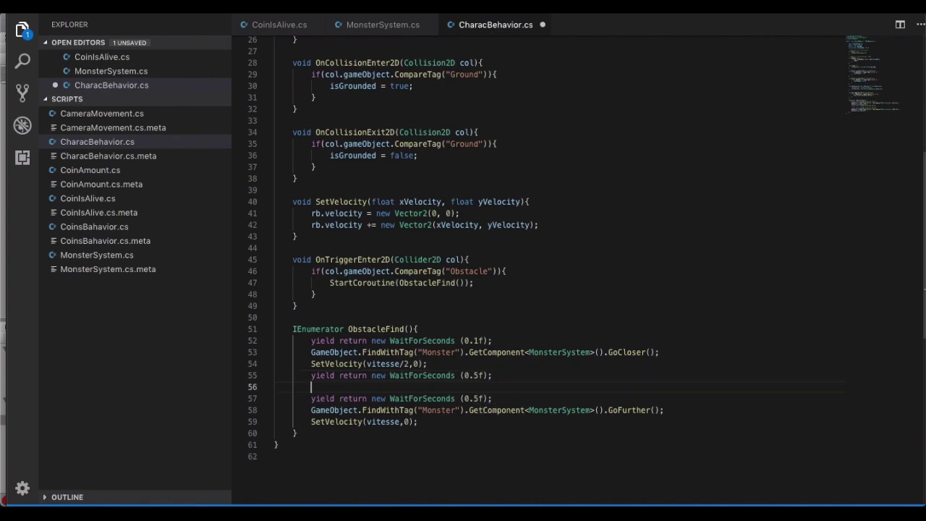
# Move SetVelocity(vitesse,0) up between the two waits and indent it
pyautogui.click(433, 398)
pyautogui.moveTo(427, 425); pyautogui.dragTo(317, 425)
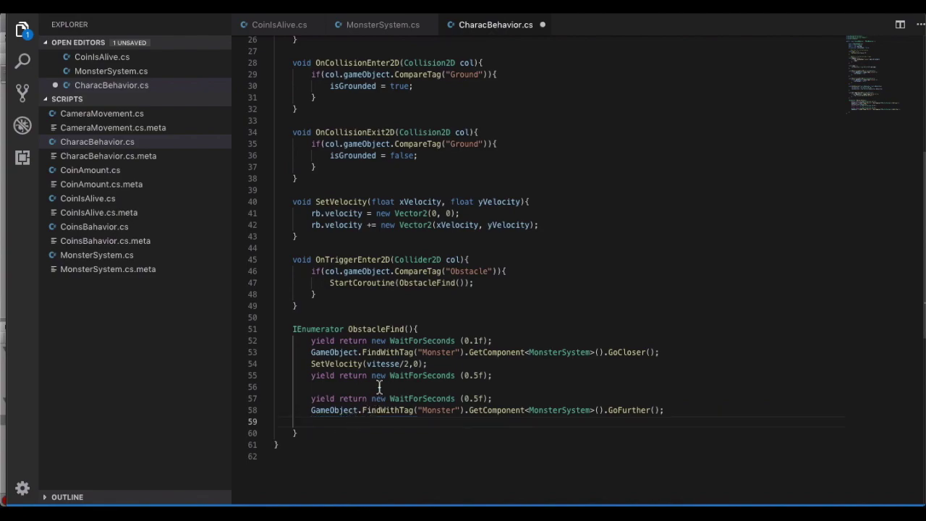
pyautogui.moveTo(316, 426); pyautogui.dragTo(378, 388)
pyautogui.click(275, 387)
pyautogui.press('Tab')
pyautogui.press('Tab')
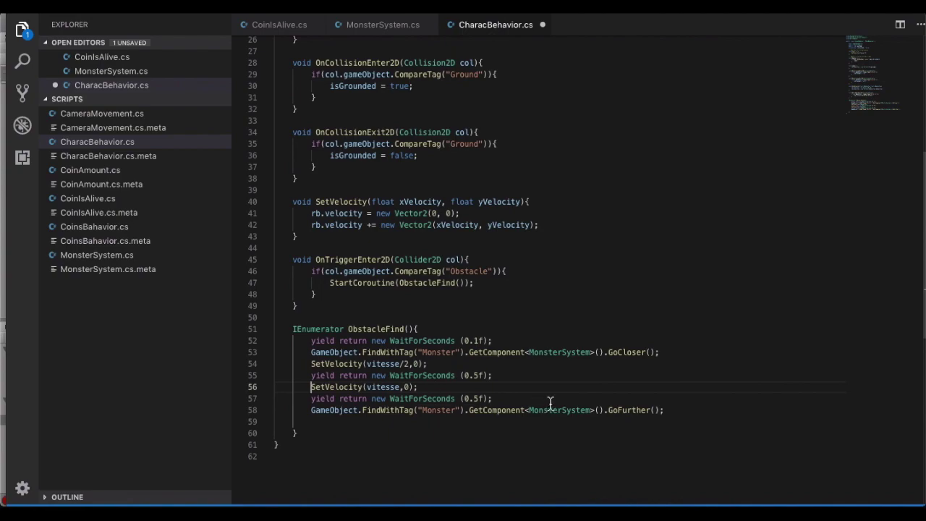
pyautogui.click(426, 389)
pyautogui.moveTo(426, 389); pyautogui.dragTo(293, 388)
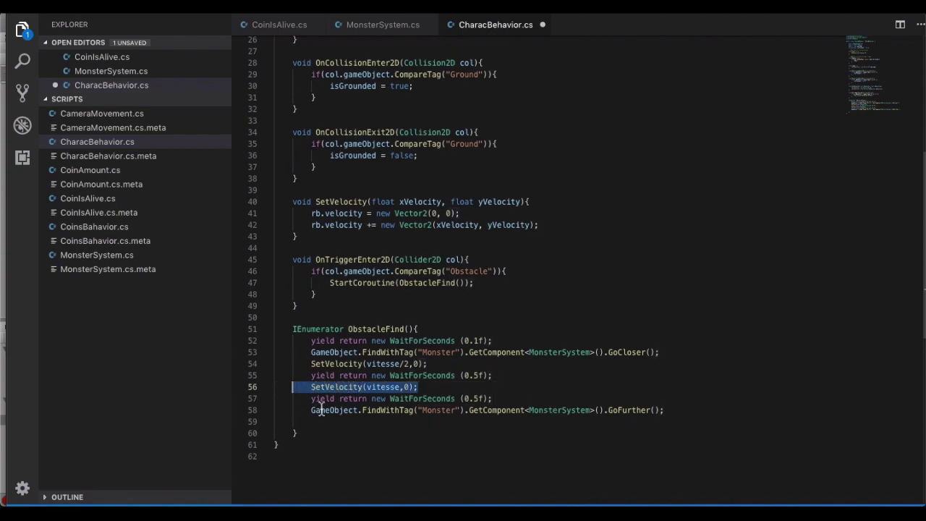
pyautogui.click(311, 422)
pyautogui.moveTo(420, 387); pyautogui.dragTo(312, 387)
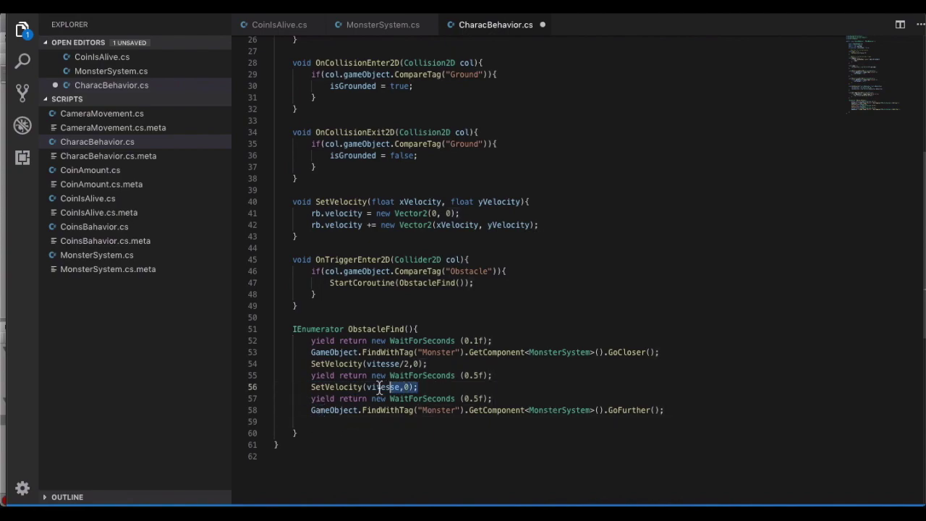
# Set the second wait to 15 seconds and delete the leftover empty line
pyautogui.click(472, 399)
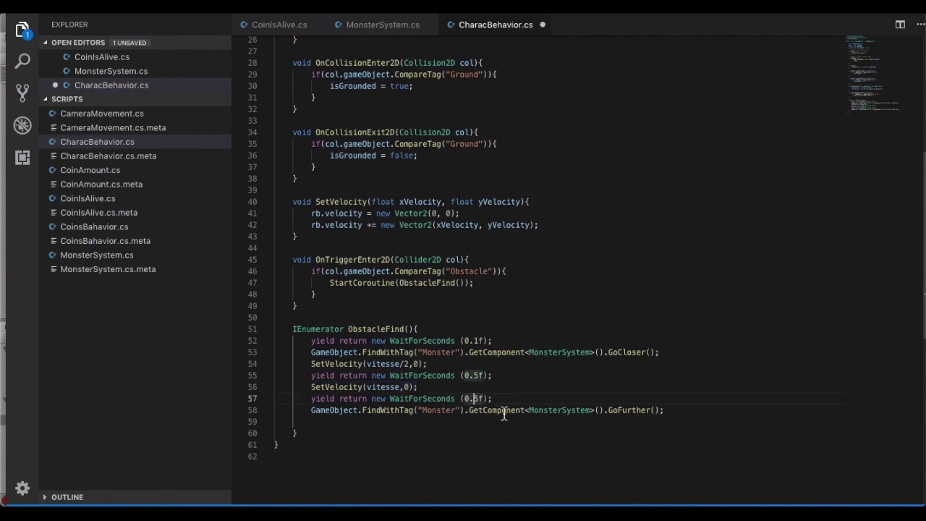
pyautogui.write('1')
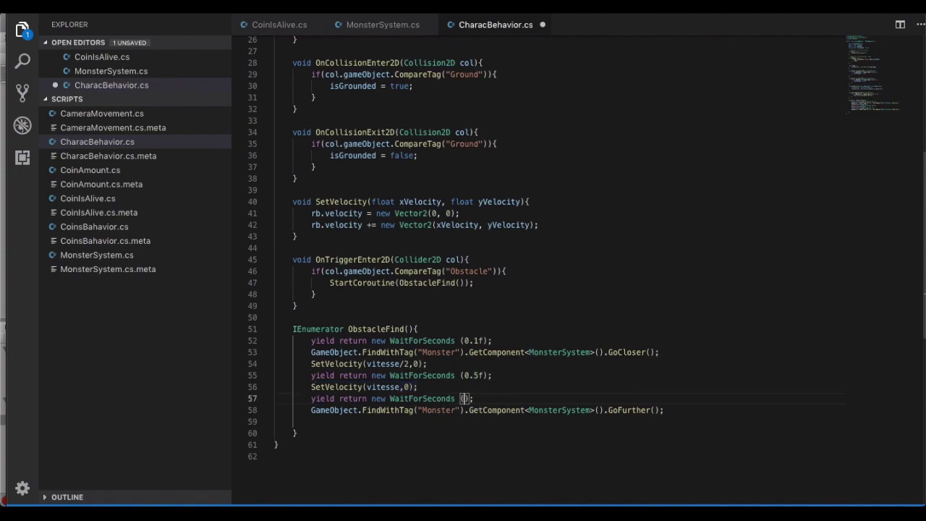
pyautogui.write('5')
pyautogui.click(340, 423)
pyautogui.keyDown('shift'); pyautogui.click(695, 410); pyautogui.keyUp('shift')
pyautogui.press('BackSpace')
pyautogui.doubleClick(469, 399)
# Add a public float VulnerabilityTime field below maxJump in CharacBehavior.cs
pyautogui.scroll(8, 557, 416)
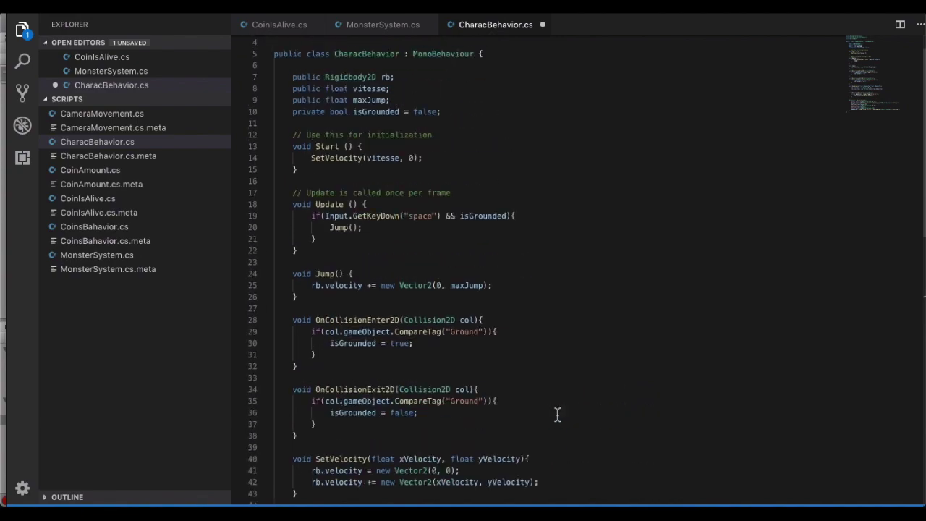
pyautogui.click(405, 133)
pyautogui.press('Return')
pyautogui.write('public ')
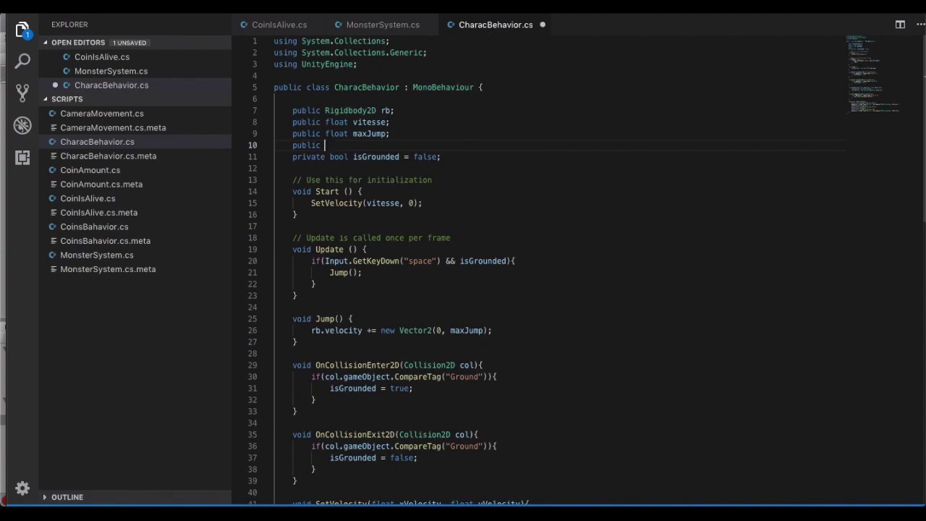
pyautogui.write('int')
pyautogui.press('BackSpace')
pyautogui.press('BackSpace')
pyautogui.press('BackSpace')
pyautogui.write('float ')
pyautogui.write('V')
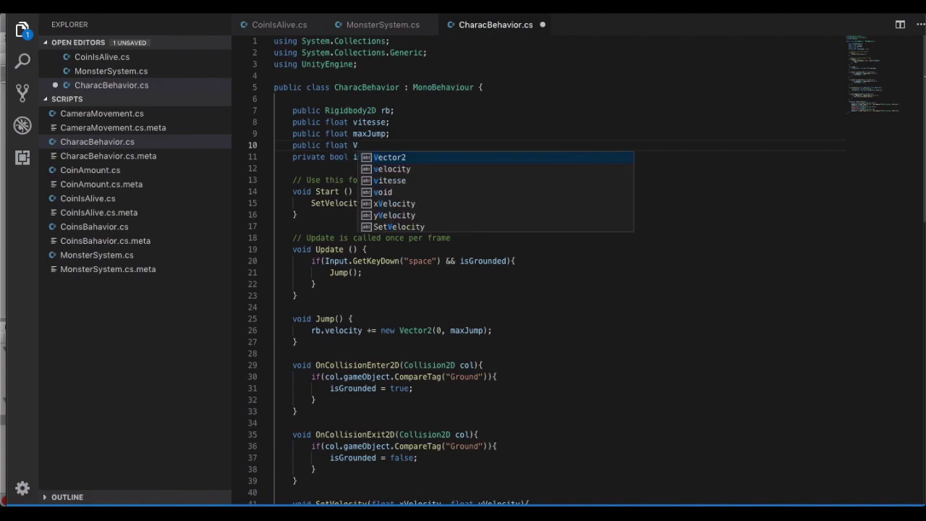
pyautogui.write('ulnera')
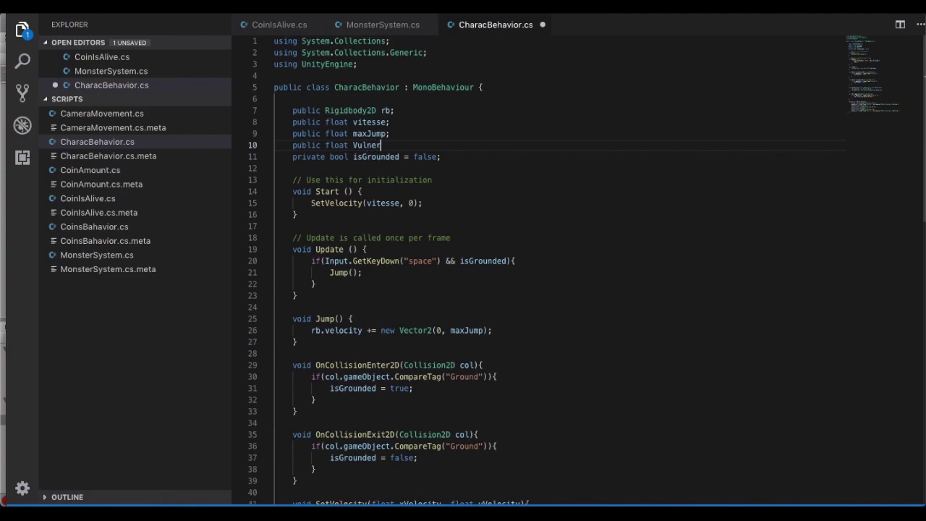
pyautogui.write('bilityTime;')
# Replace the 15 in ObstacleFind's WaitForSeconds with VulnerabilityTime, then return to Unity
pyautogui.scroll(-10, 380, 223)
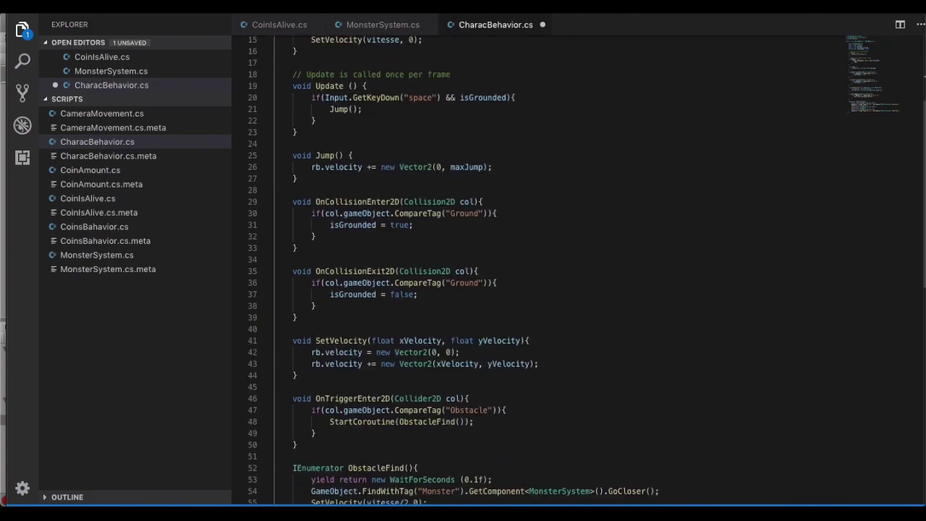
pyautogui.click(469, 288)
pyautogui.doubleClick(469, 288)
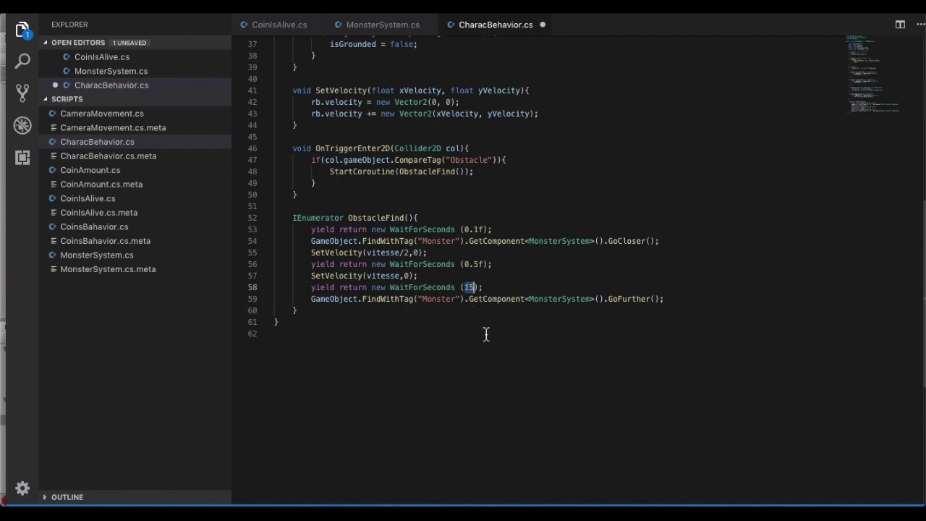
pyautogui.write('Vu')
pyautogui.press('Return')
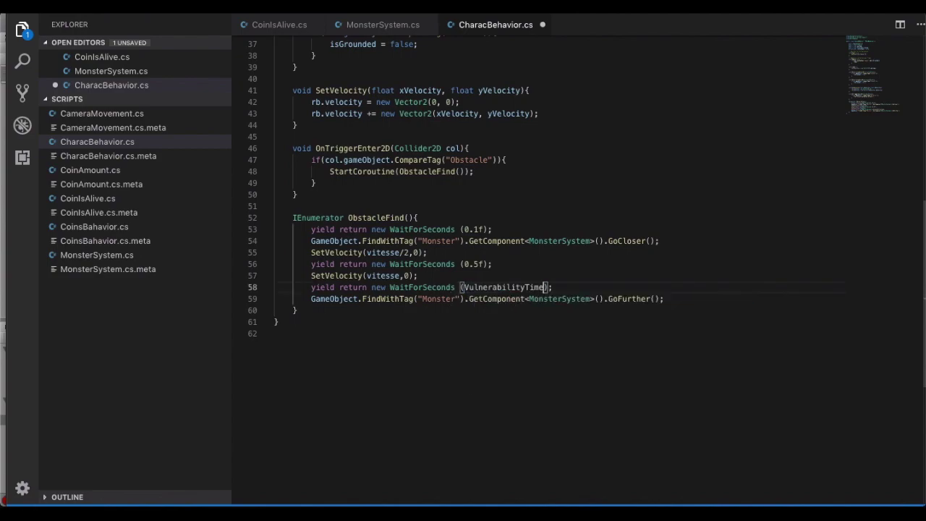
pyautogui.click(545, 512)
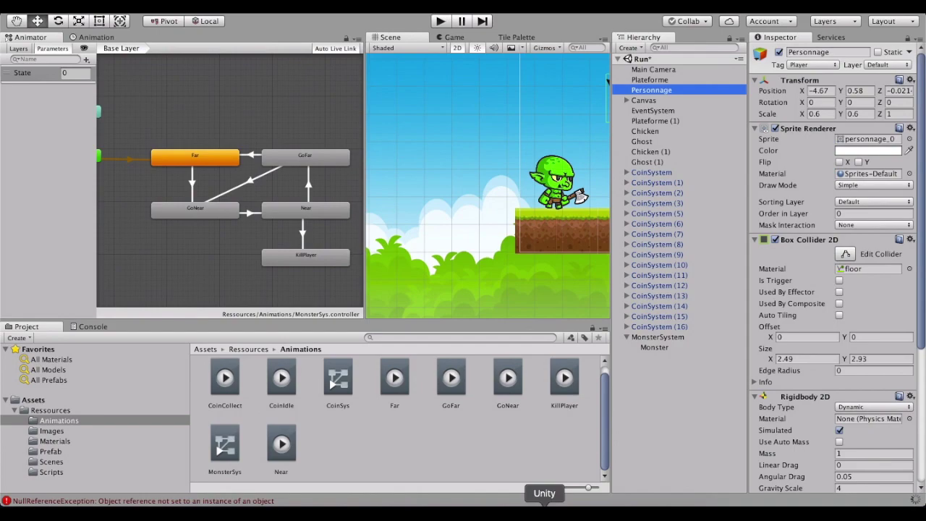
# Select Plateforme and show the Console's two CS1002 '; expected' errors in MonsterSystem.cs
pyautogui.scroll(-5, 840, 332)
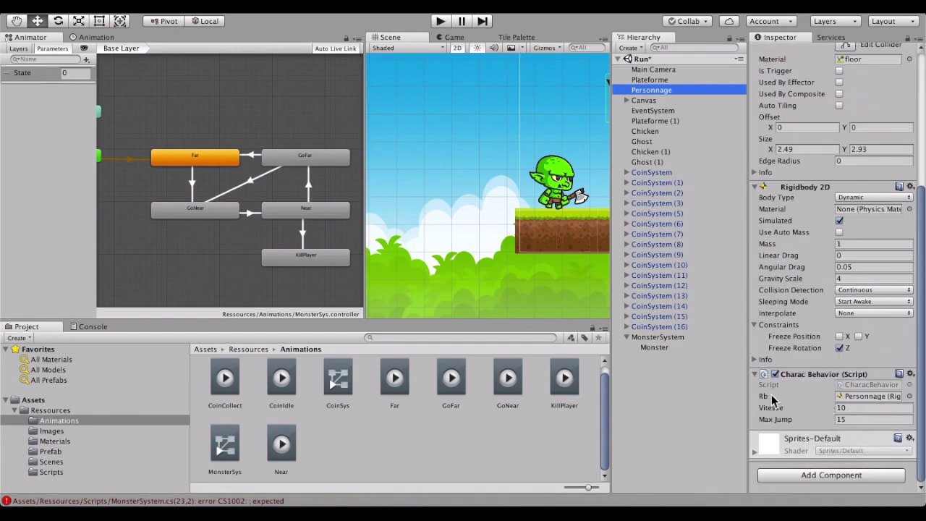
pyautogui.click(728, 399)
pyautogui.click(655, 81)
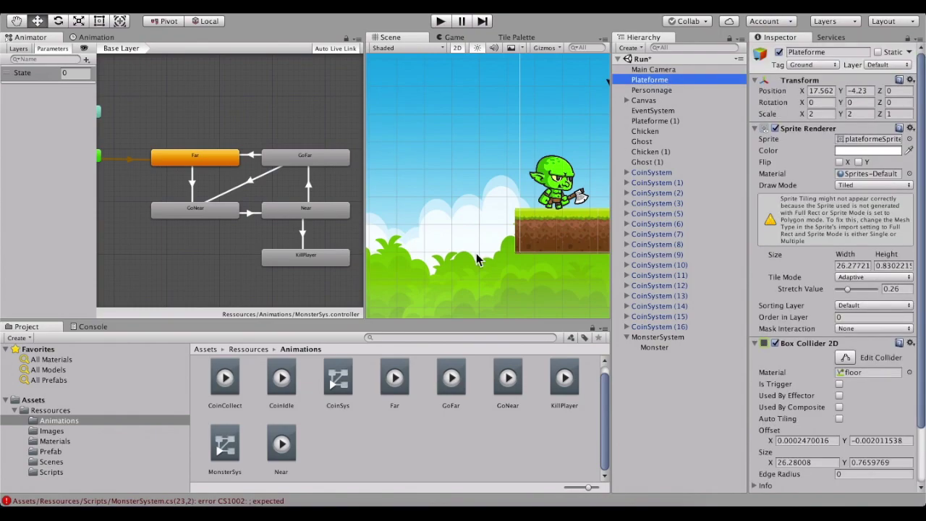
pyautogui.click(92, 327)
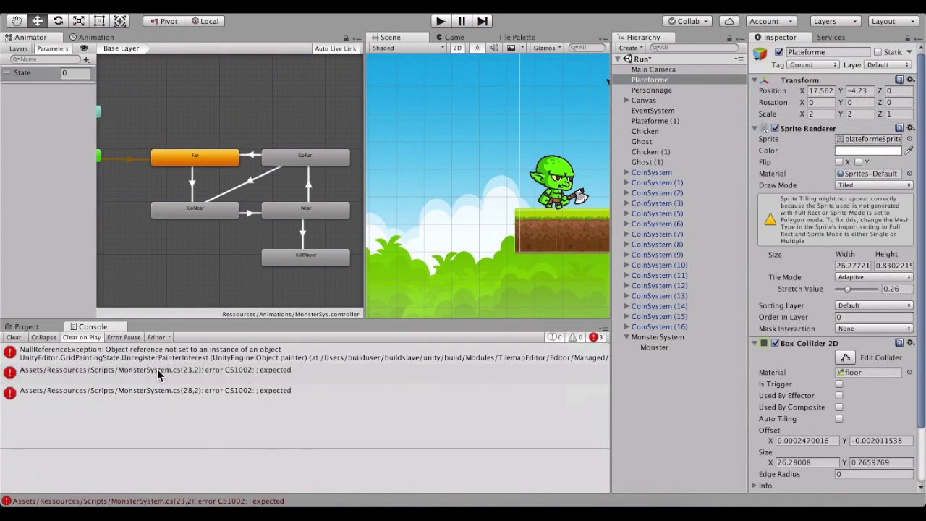
pyautogui.click(581, 503)
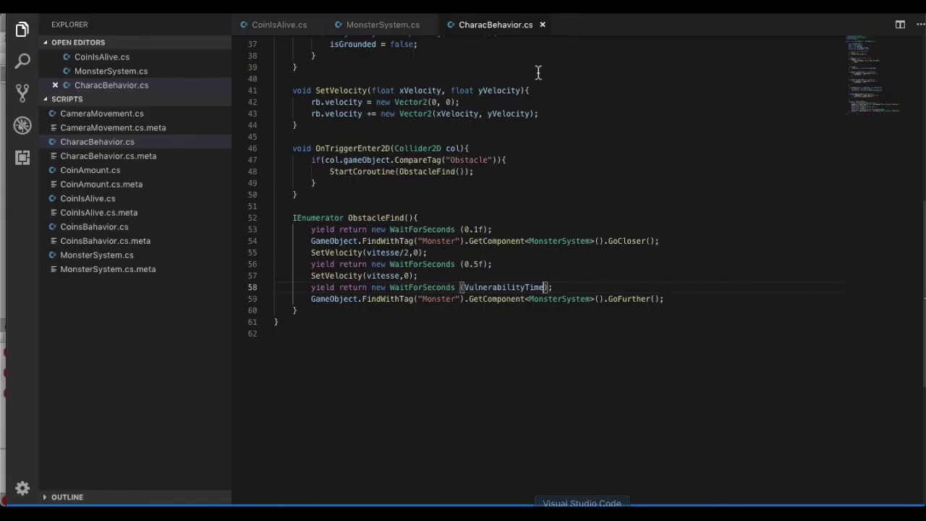
# Add semicolons at the end of lines 22 and 27 in MonsterSystem.cs and save
pyautogui.click(380, 27)
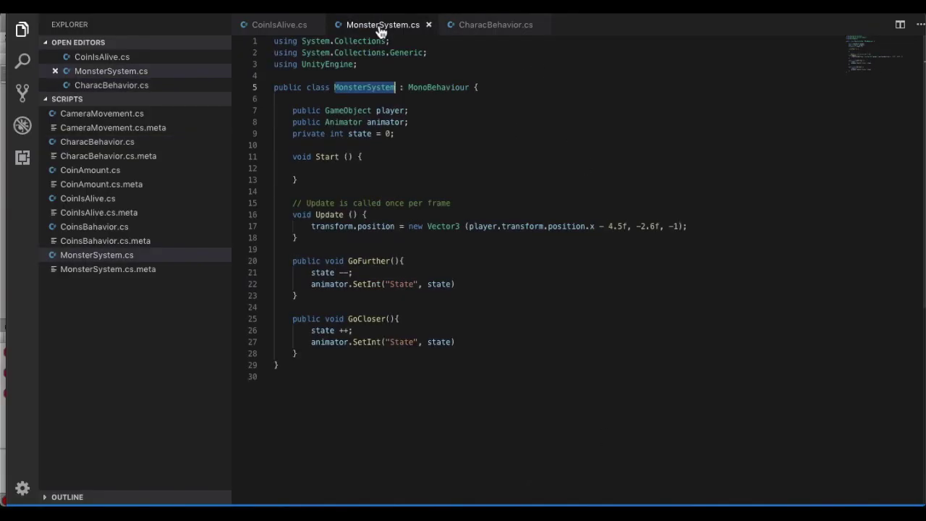
pyautogui.click(478, 289)
pyautogui.write(';')
pyautogui.click(476, 345)
pyautogui.write(';')
pyautogui.hotkey('ctrl', 's')
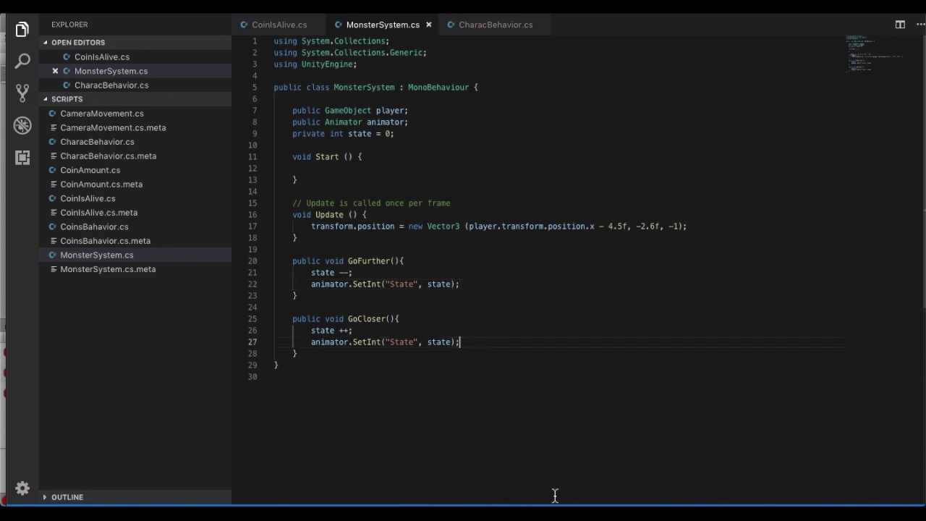
pyautogui.click(550, 498)
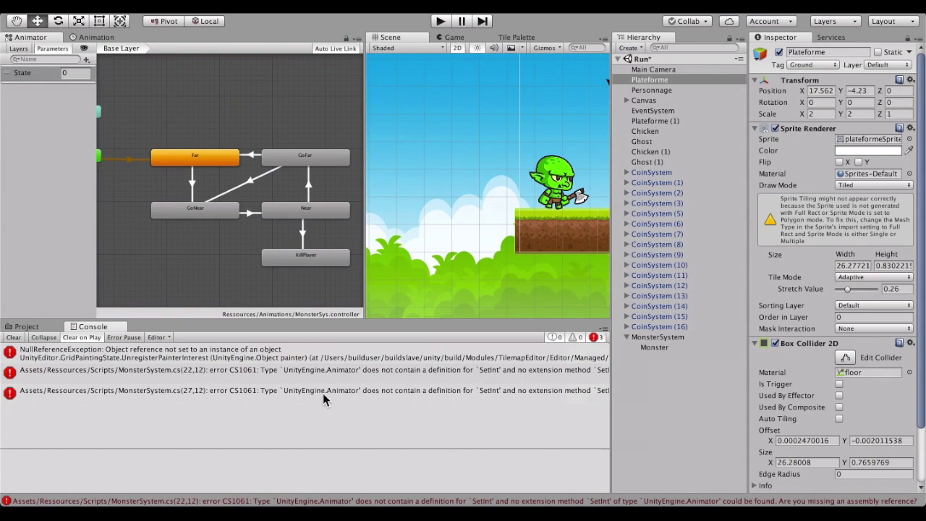
# Read the CS1061 error saying Animator has no SetInt, then return to Visual Studio Code
pyautogui.click(358, 378)
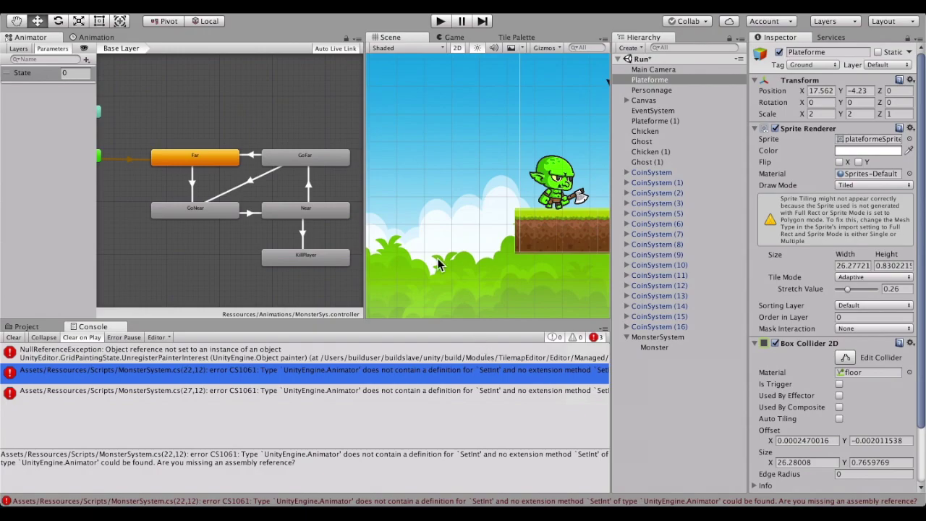
pyautogui.click(580, 512)
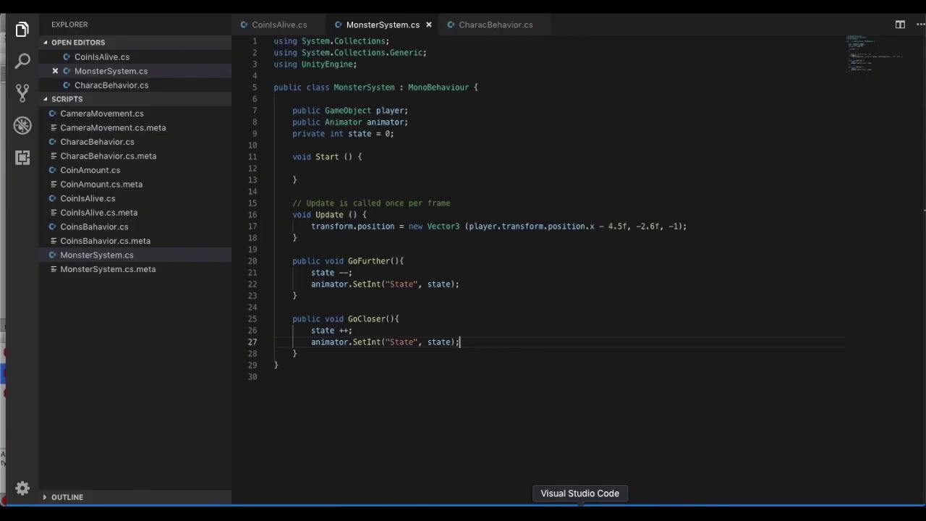
# Rename SetInt to SetInteger on lines 22 and 27 of MonsterSystem.cs
pyautogui.doubleClick(375, 287)
pyautogui.press('End')
pyautogui.press('Left')
pyautogui.press('Left')
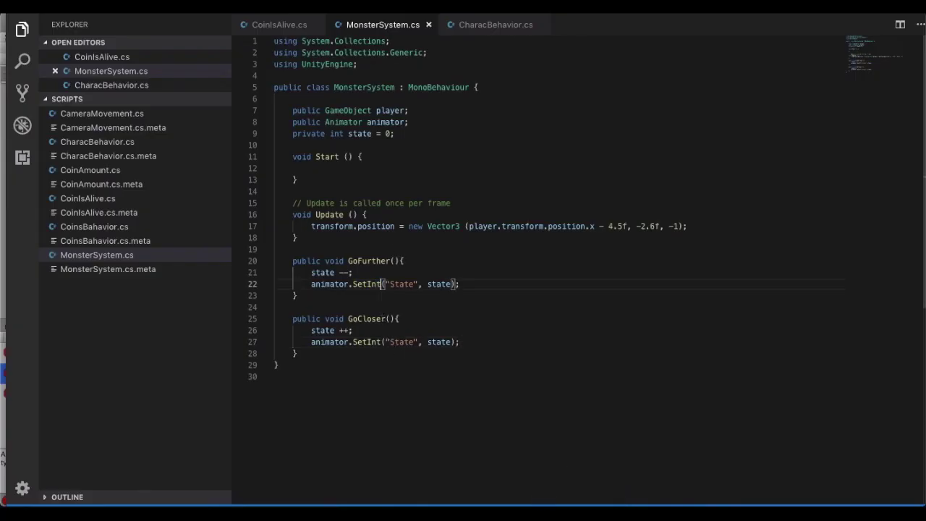
pyautogui.write('eg')
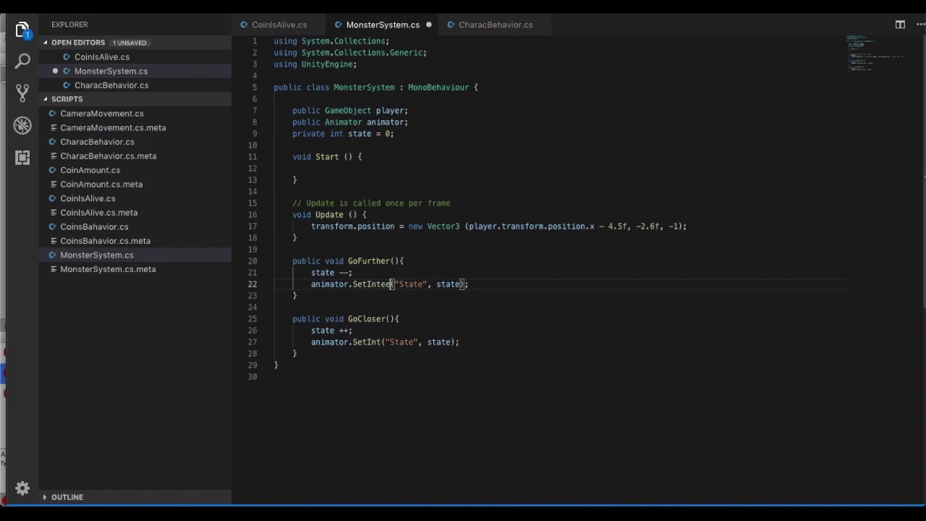
pyautogui.write('er')
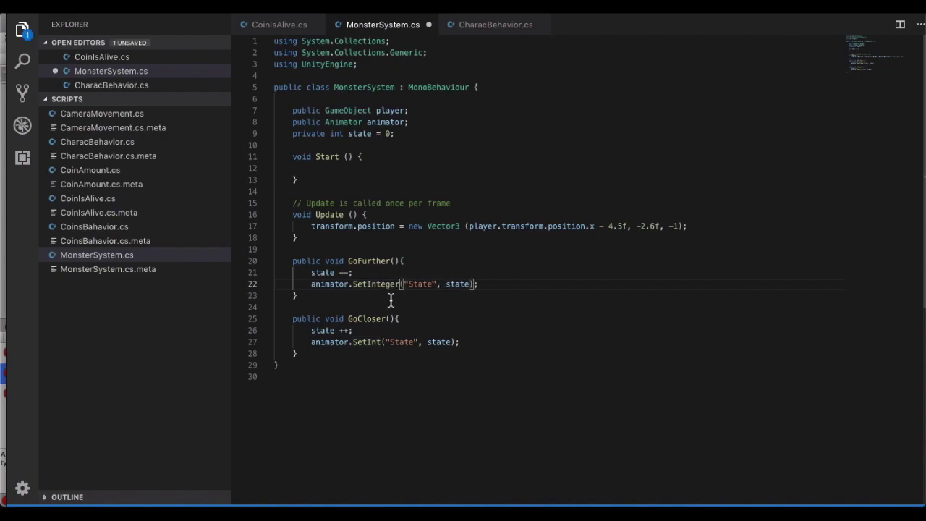
pyautogui.click(392, 288)
pyautogui.doubleClick(387, 285)
pyautogui.hotkey('ctrl', 'c')
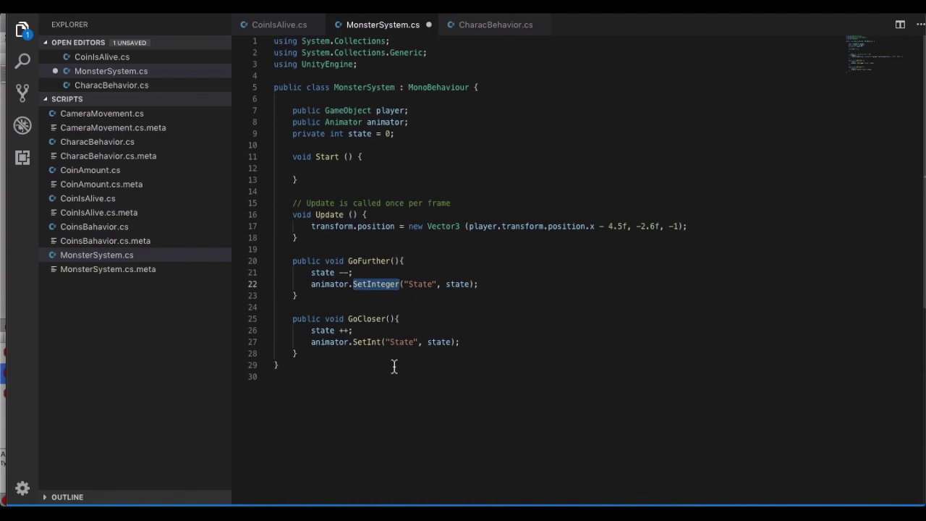
pyautogui.doubleClick(371, 345)
pyautogui.hotkey('ctrl', 'v')
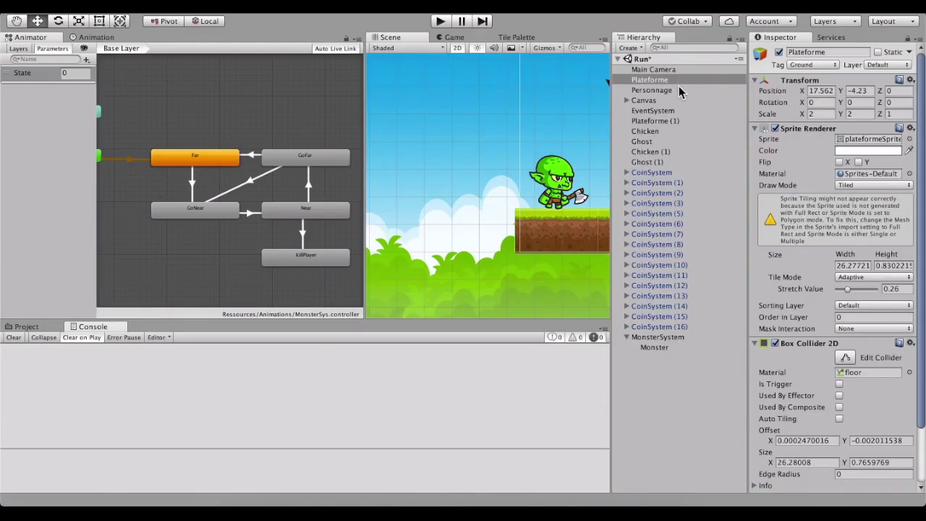
pyautogui.scroll(-3, 880, 449)
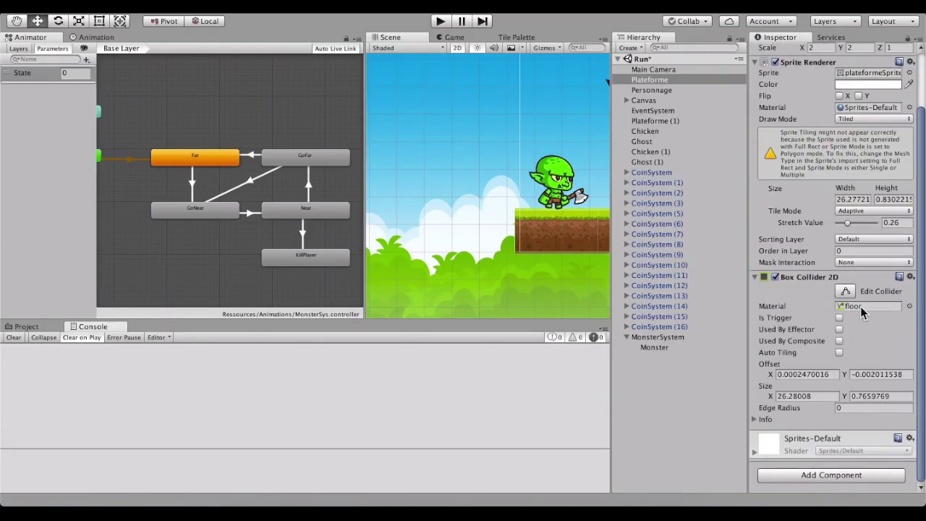
# Set the Personnage character's Vulnerability Time to 15
pyautogui.scroll(3, 862, 290)
pyautogui.click(650, 90)
pyautogui.scroll(-5, 862, 423)
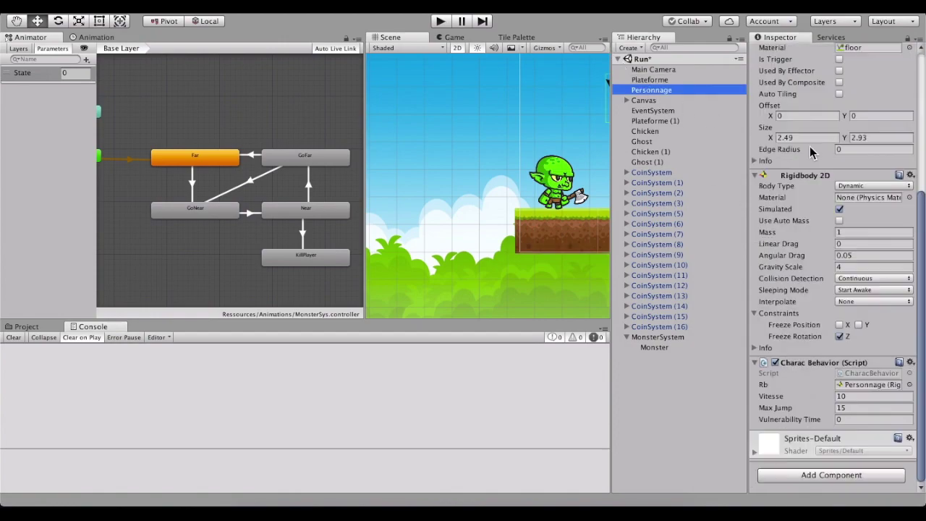
pyautogui.click(861, 420)
pyautogui.write('15')
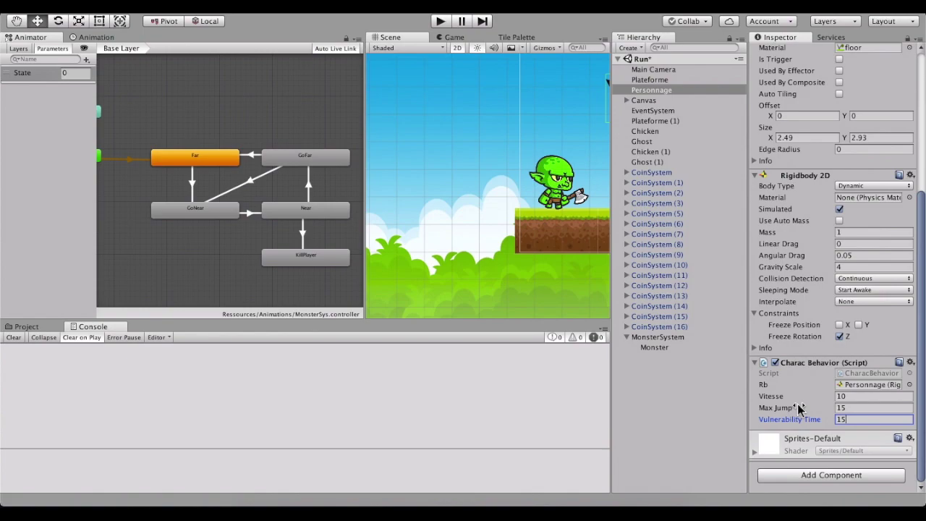
# Assign MonsterSystem's own Animator to the Monster System script's Animator field
pyautogui.click(667, 338)
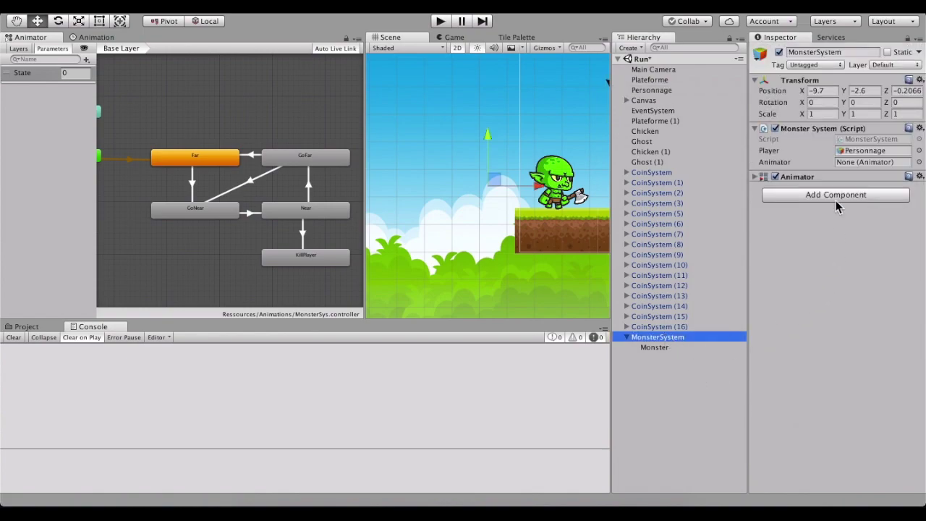
pyautogui.click(919, 162)
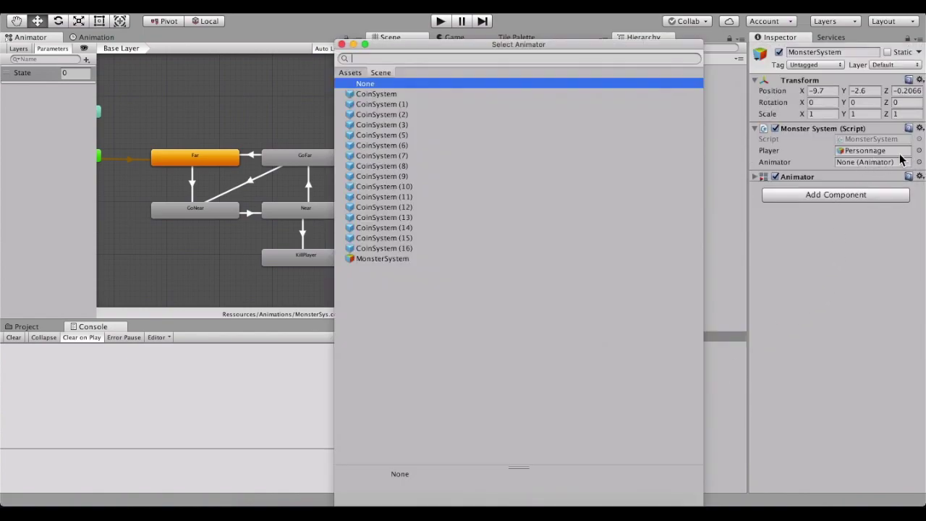
pyautogui.click(375, 261)
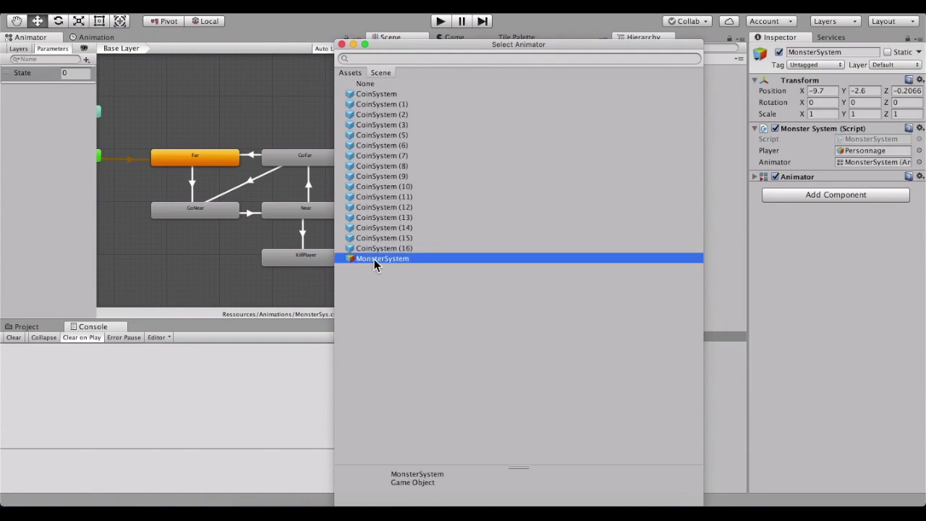
pyautogui.doubleClick(373, 259)
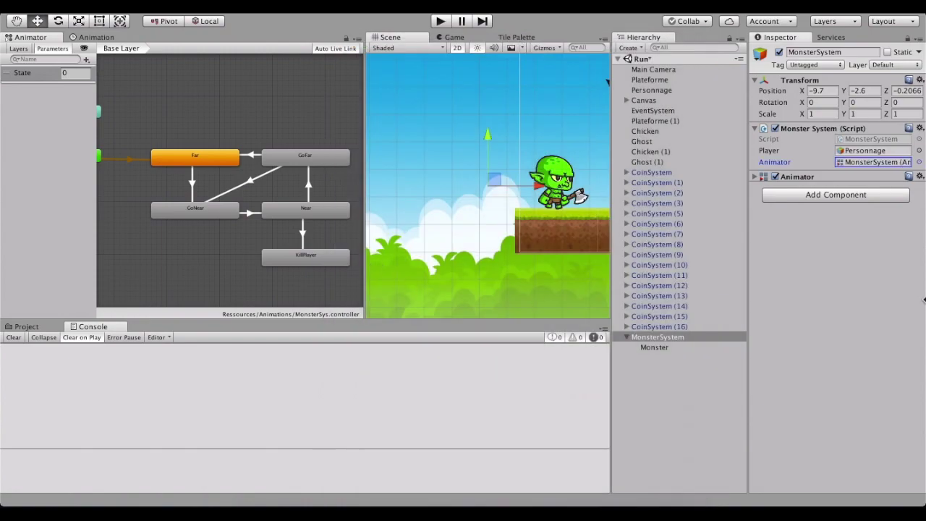
pyautogui.click(654, 348)
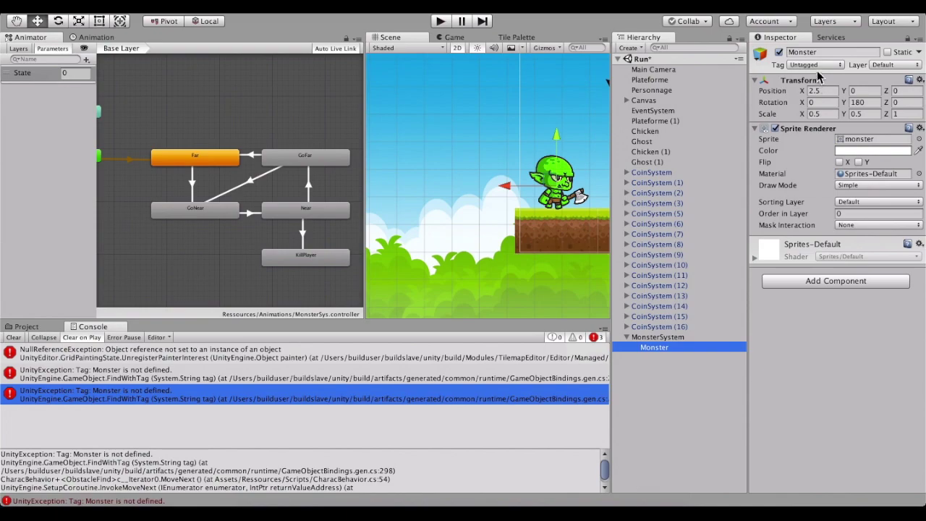
# Create a new project tag named Monster via Add Tag..
pyautogui.click(814, 65)
pyautogui.click(657, 337)
pyautogui.click(816, 65)
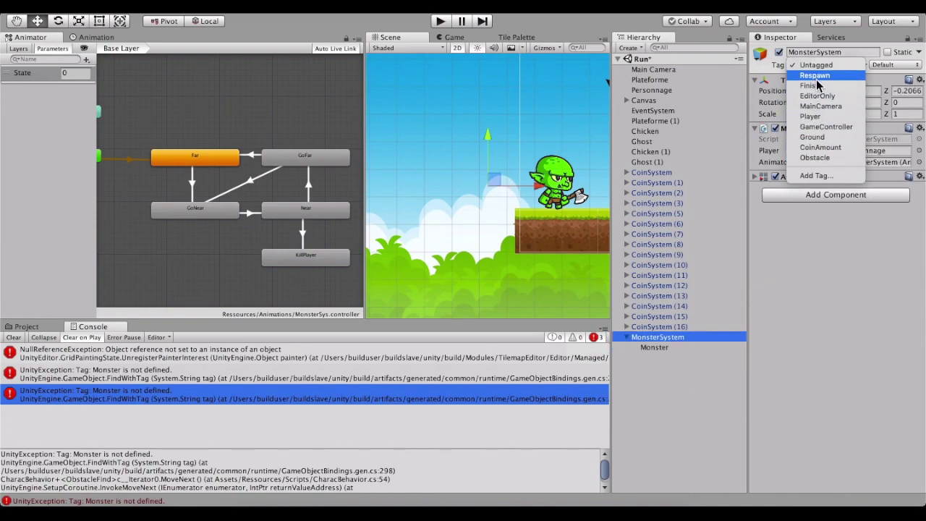
pyautogui.click(817, 176)
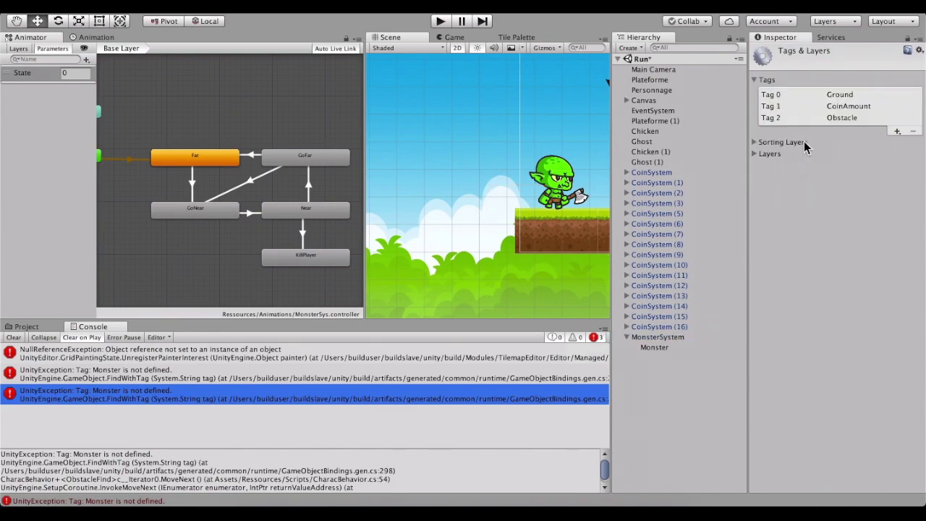
pyautogui.click(897, 133)
pyautogui.write('Monster')
pyautogui.press('Return')
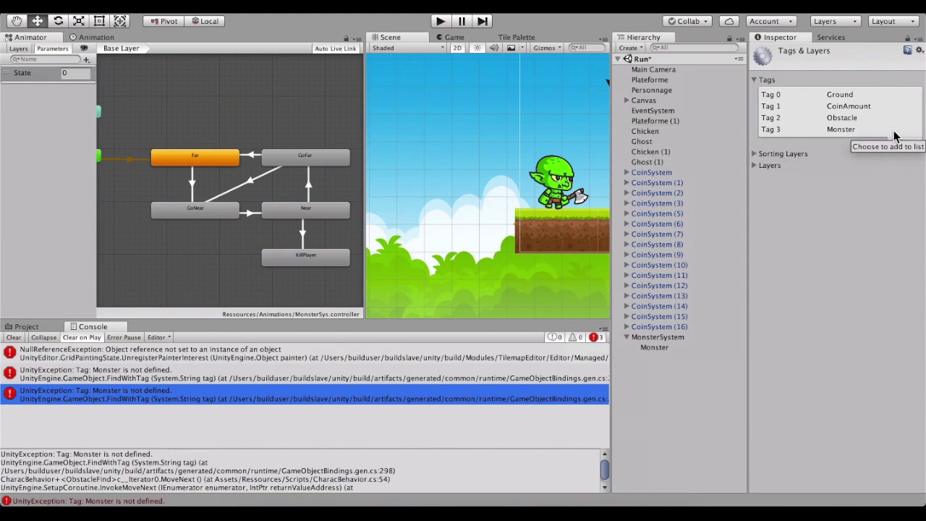
# Set the MonsterSystem object's Tag to Monster
pyautogui.click(676, 337)
pyautogui.click(813, 65)
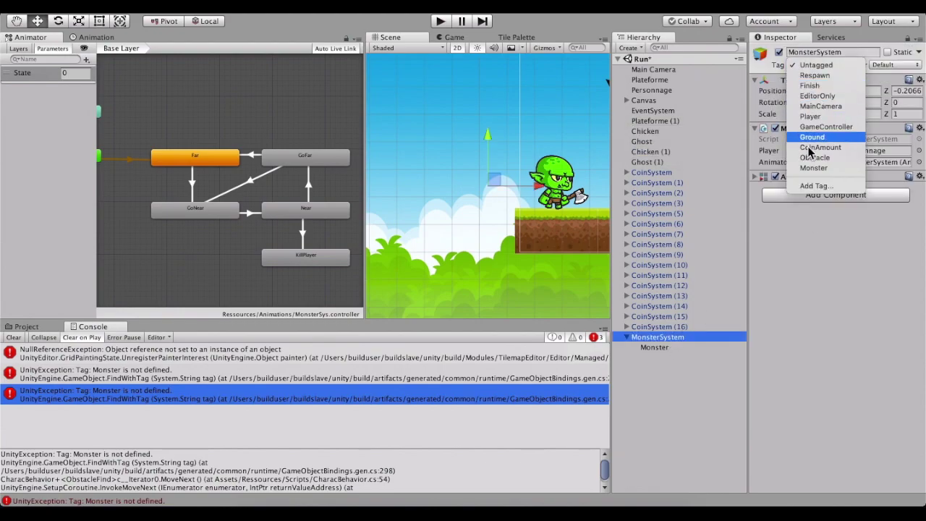
pyautogui.click(810, 167)
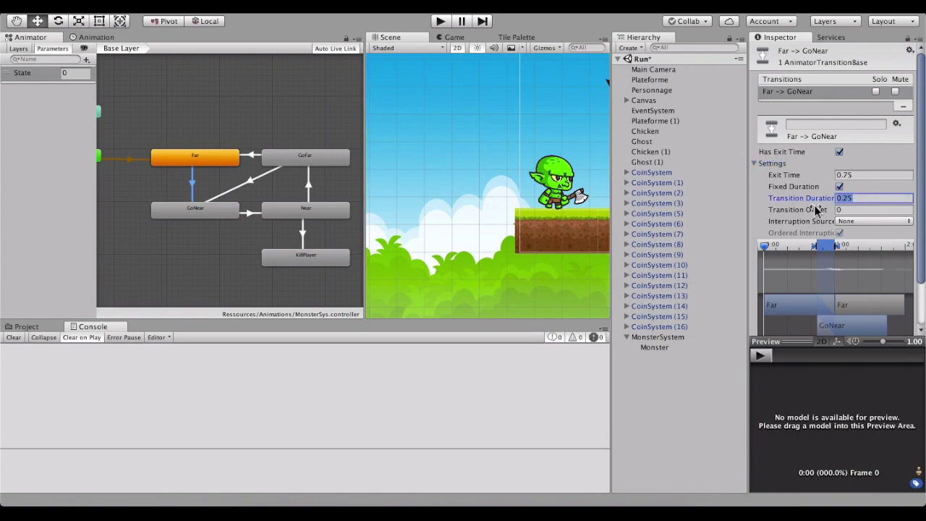
# Set the Far→GoNear Exit Time to 0 and inspect the Near→GoFar transition
pyautogui.write('0')
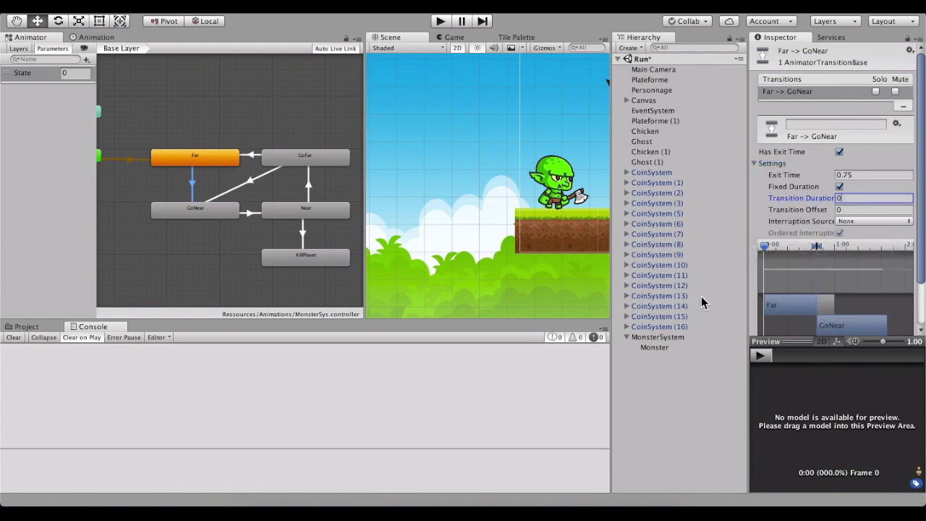
pyautogui.click(863, 175)
pyautogui.write('0')
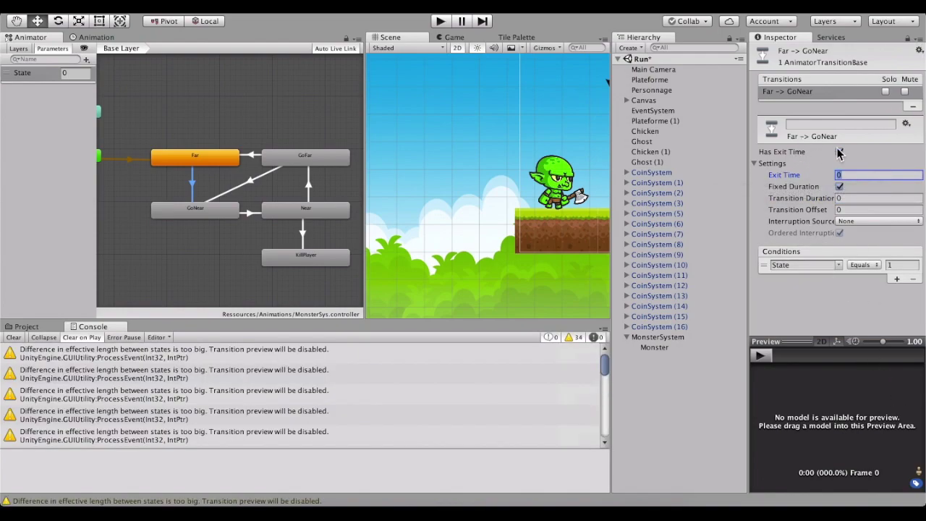
pyautogui.click(840, 152)
pyautogui.click(309, 185)
pyautogui.click(840, 152)
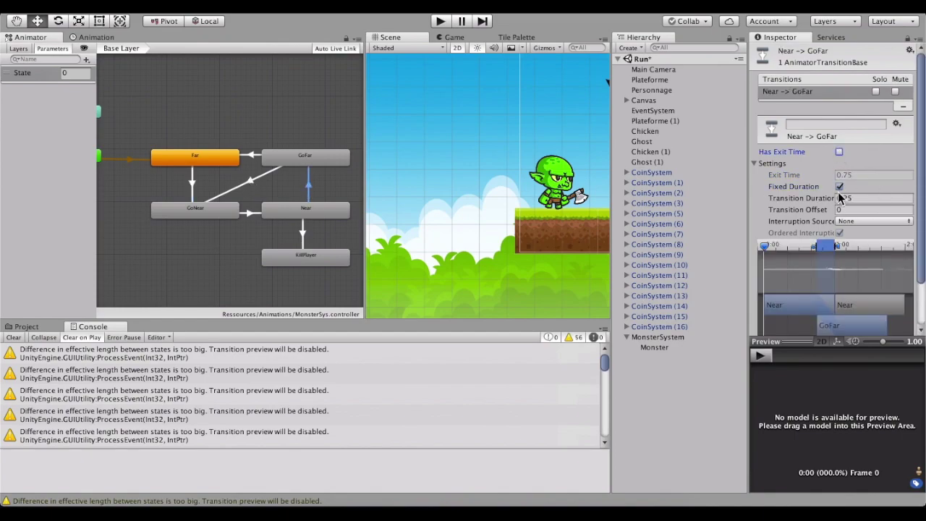
pyautogui.click(839, 186)
# Select the GoNear→Near transition and expand its timing Settings
pyautogui.click(304, 231)
pyautogui.click(248, 216)
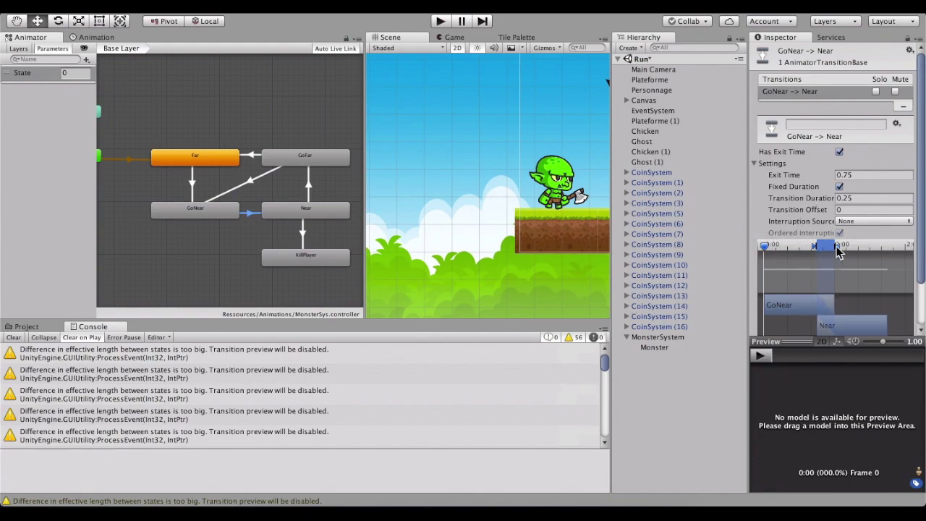
pyautogui.click(180, 217)
pyautogui.click(250, 215)
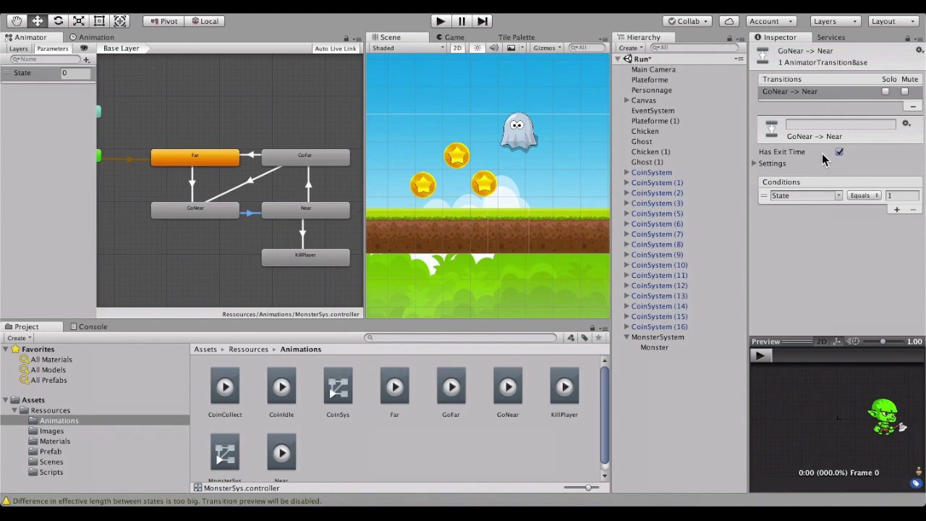
pyautogui.click(757, 164)
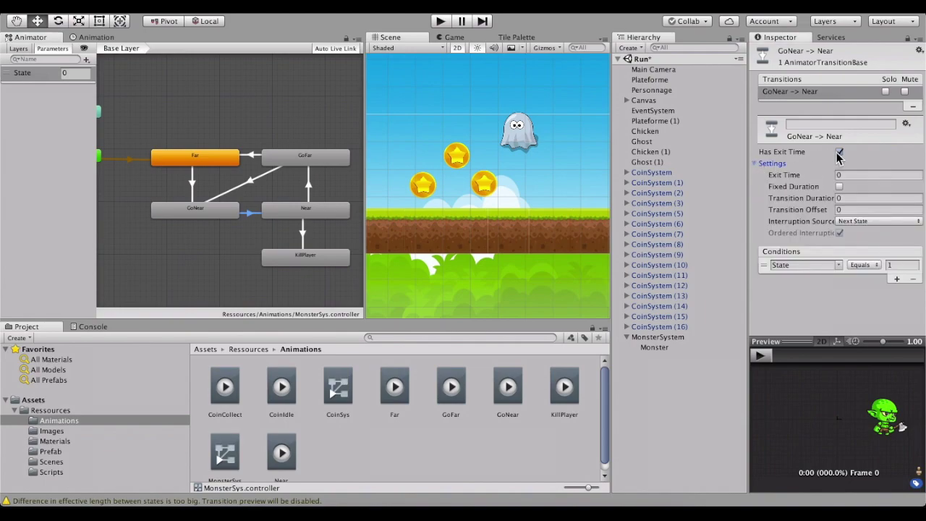
pyautogui.click(172, 217)
pyautogui.click(250, 214)
# Give GoFar→Far exit time 0, duration 0, and uncheck Fixed Duration
pyautogui.click(249, 156)
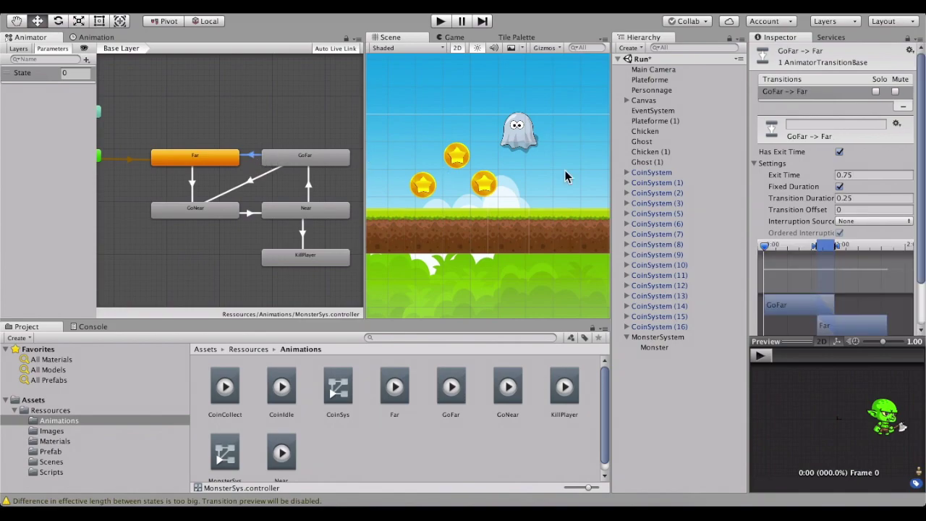
pyautogui.click(881, 174)
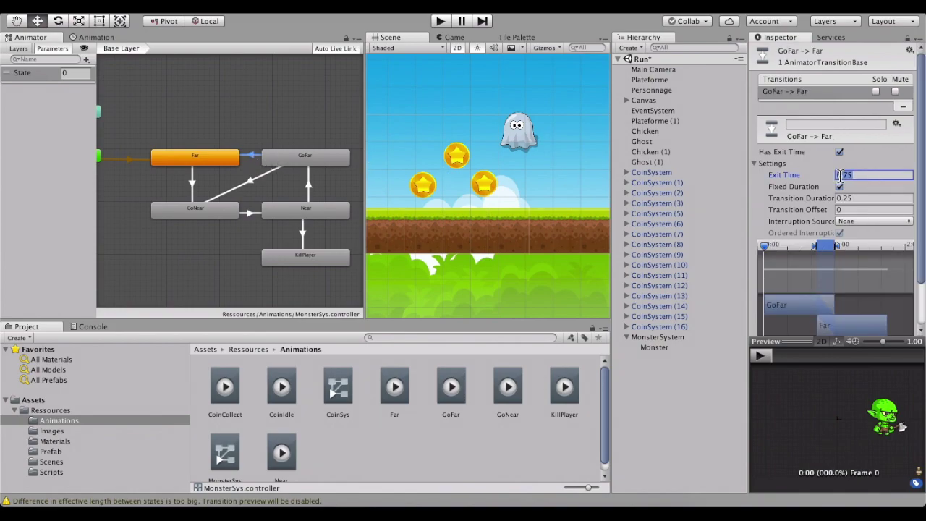
pyautogui.press('BackSpace')
pyautogui.click(840, 198)
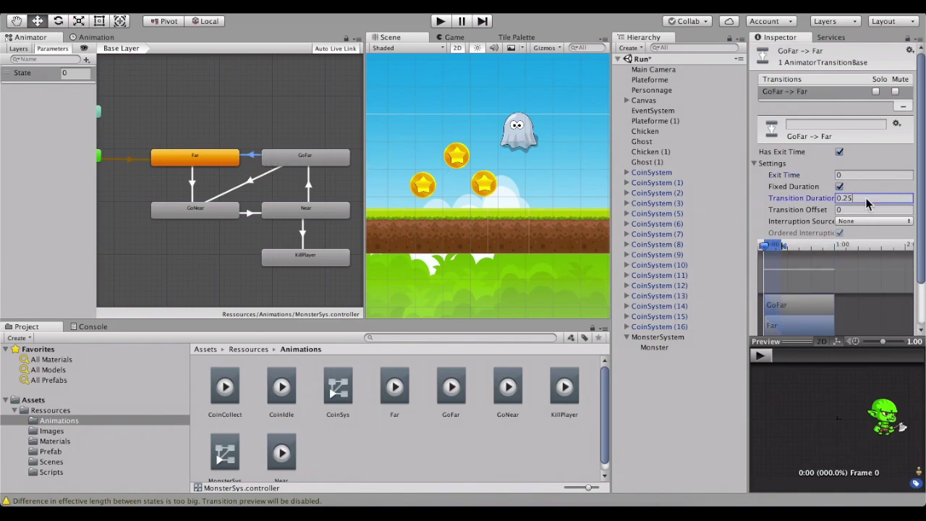
pyautogui.press('BackSpace')
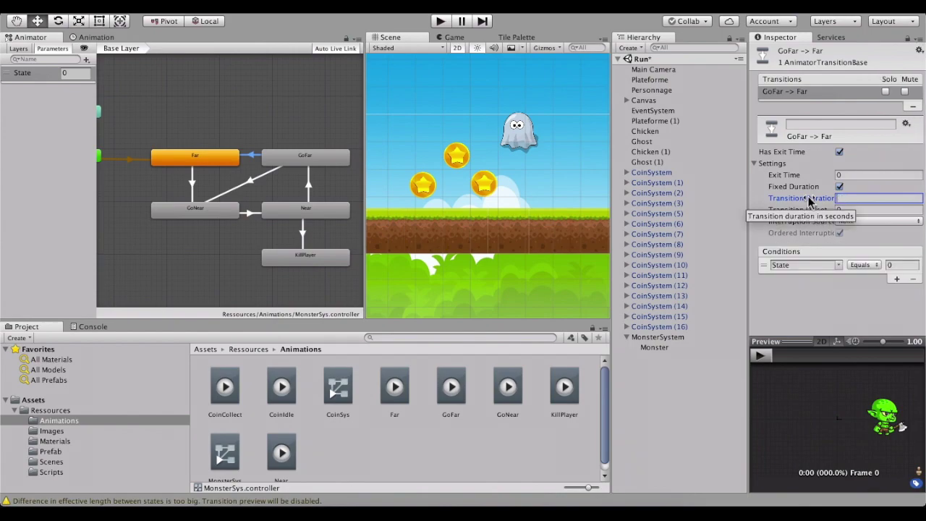
pyautogui.click(839, 186)
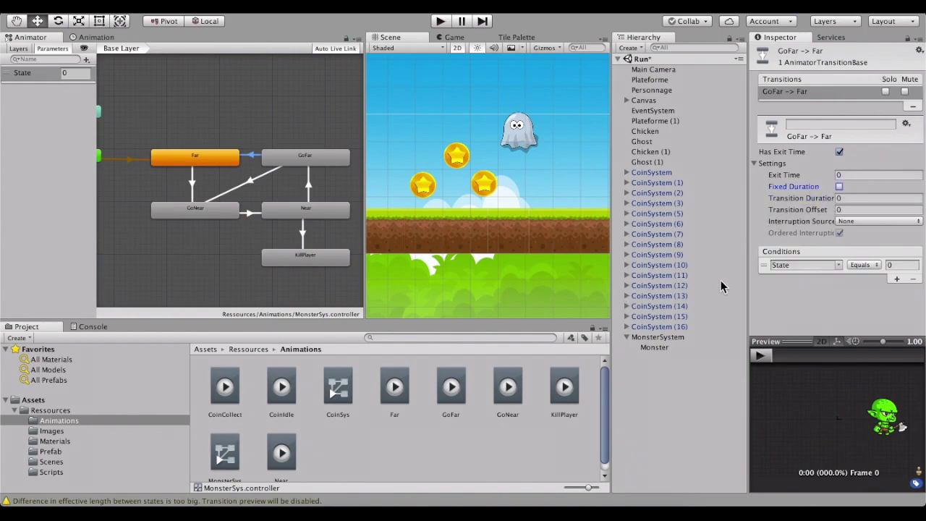
# Give GoFar→GoNear exit time 0, duration 0, and uncheck Fixed Duration
pyautogui.click(256, 180)
pyautogui.click(866, 176)
pyautogui.press('BackSpace')
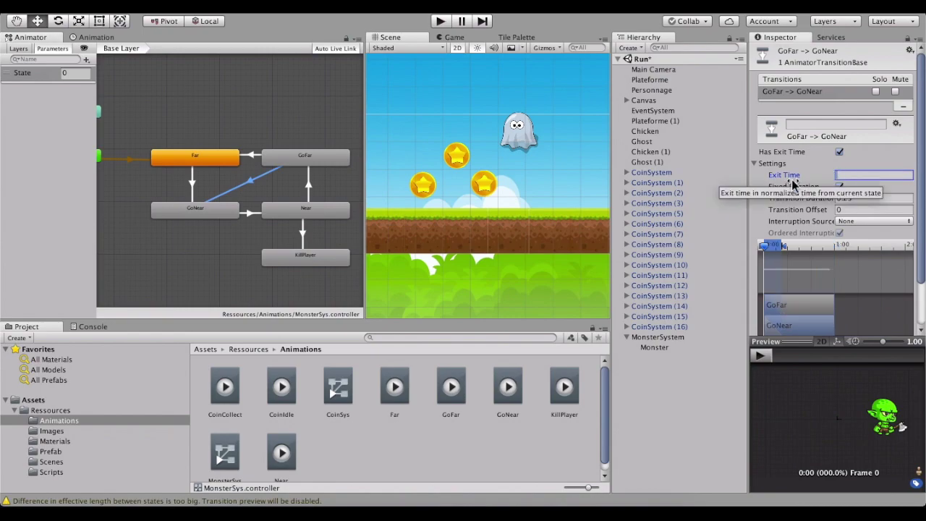
pyautogui.press('Return')
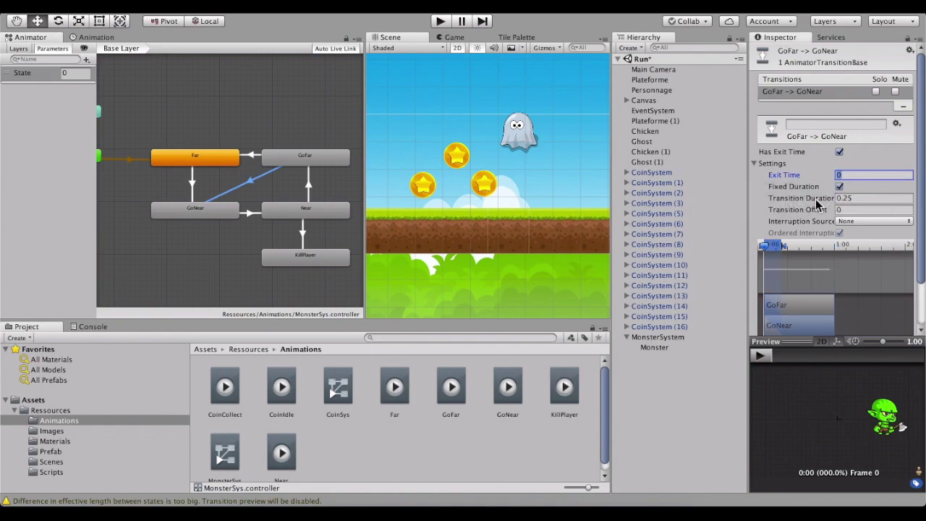
pyautogui.click(856, 198)
pyautogui.write('0')
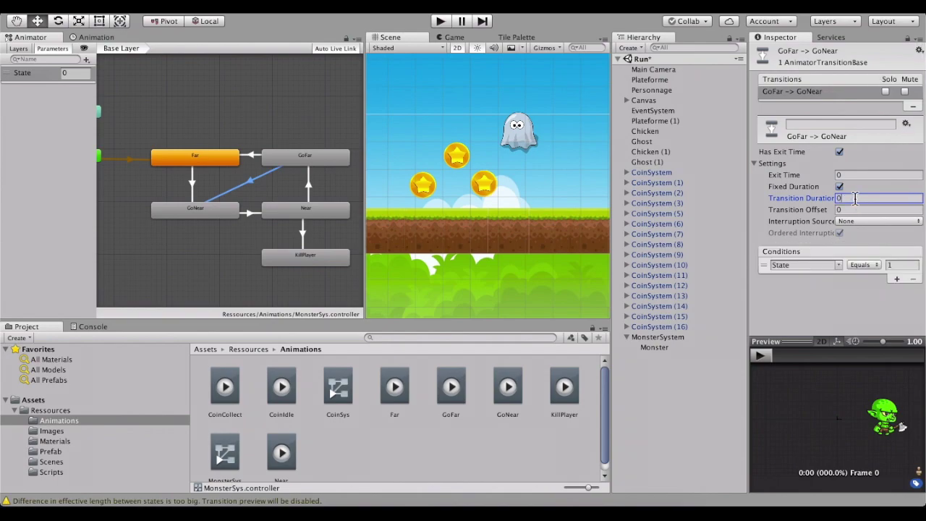
pyautogui.click(840, 186)
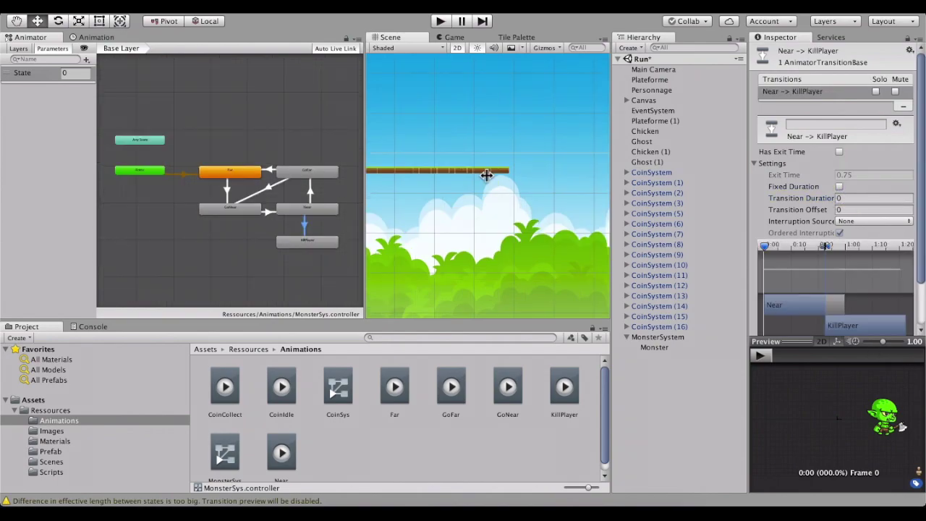
# Duplicate the ground platform twice, placing each copy further to the right
pyautogui.click(485, 170)
pyautogui.hotkey('ctrl', 'd')
pyautogui.moveTo(467, 173); pyautogui.dragTo(496, 205)
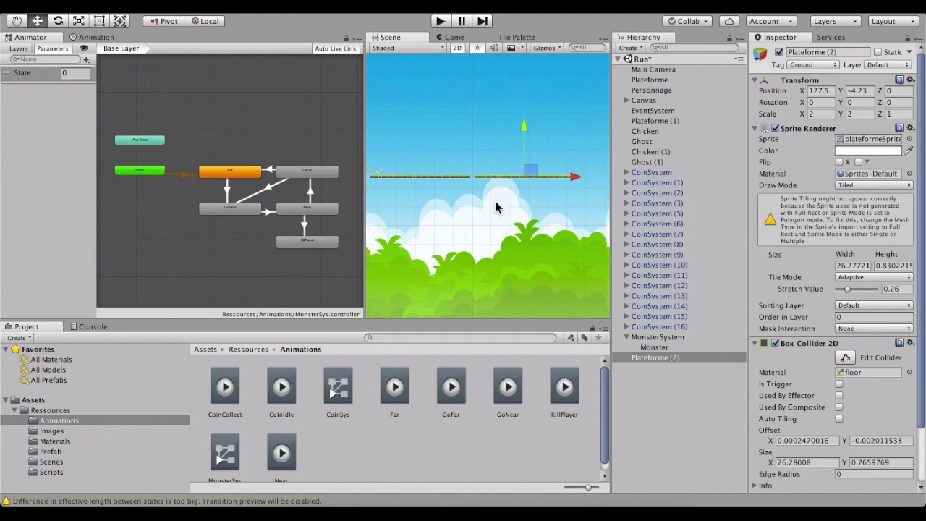
pyautogui.moveTo(502, 200)
pyautogui.mouseDown(button='middle')
pyautogui.moveTo(576, 152)
pyautogui.moveTo(325, 206)
pyautogui.mouseUp(button='middle')
pyautogui.scroll(-3, 497, 193)
pyautogui.hotkey('ctrl', 'd')
pyautogui.moveTo(499, 178); pyautogui.dragTo(634, 183)
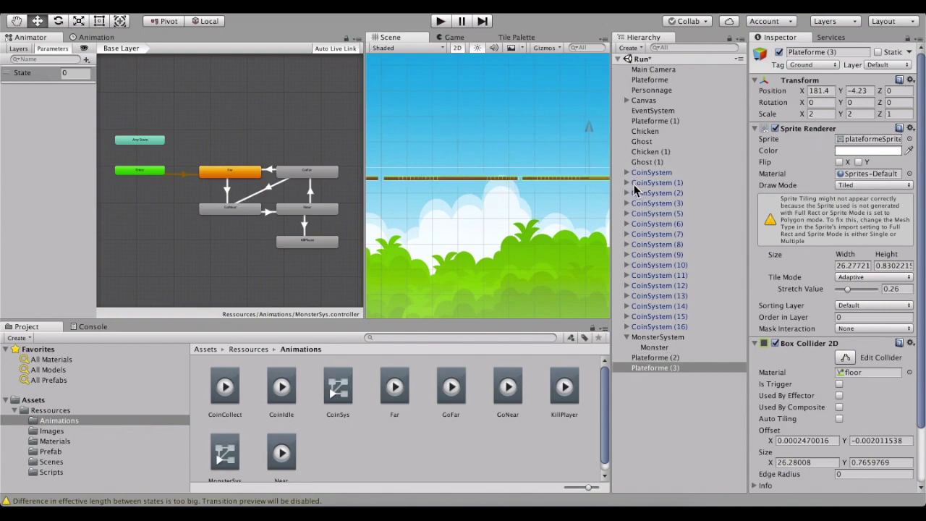
# Assign MonsterSys.controller to MonsterSystem's Animator Controller and start play mode
pyautogui.click(59, 421)
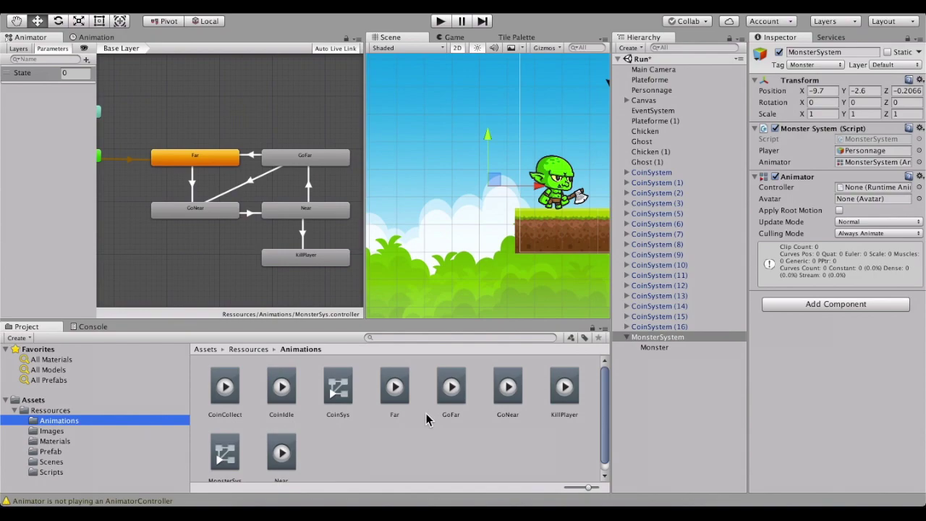
pyautogui.moveTo(225, 455)
pyautogui.mouseDown()
pyautogui.moveTo(852, 180)
pyautogui.moveTo(849, 189)
pyautogui.mouseUp()
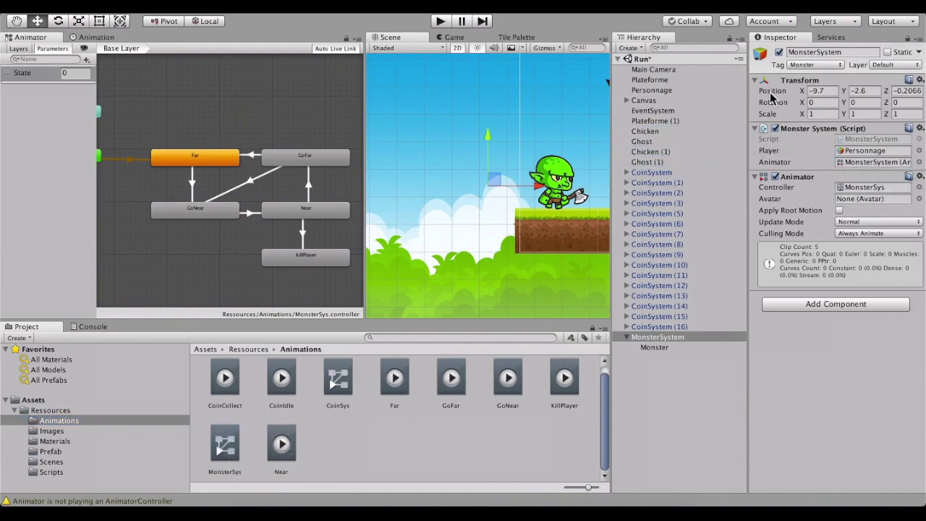
pyautogui.click(440, 22)
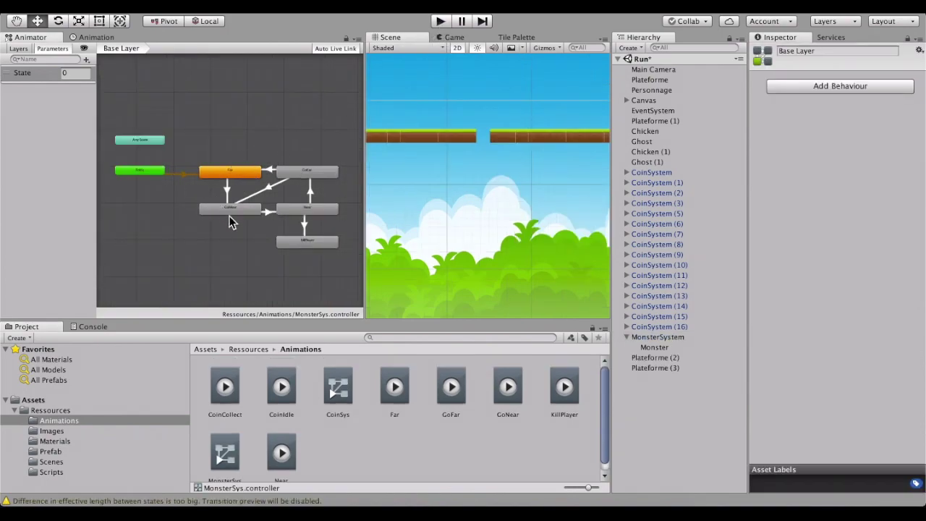
pyautogui.click(441, 23)
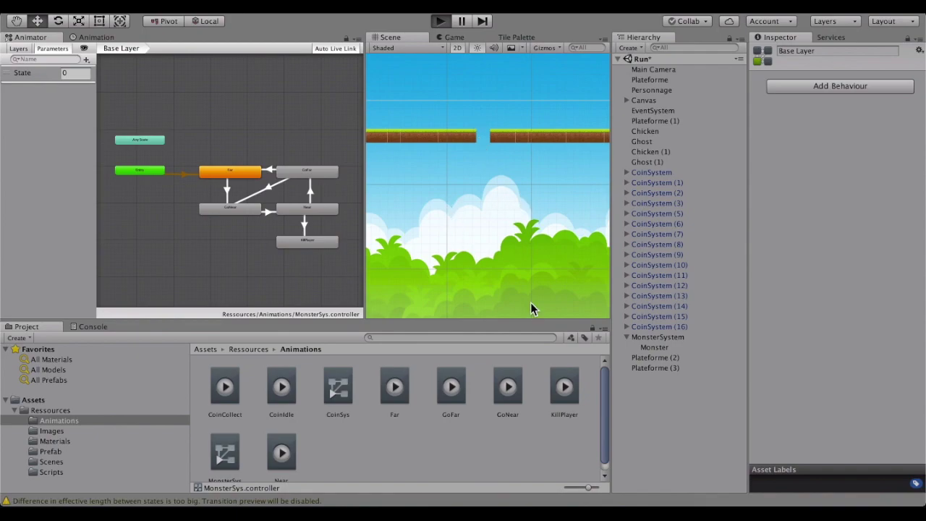
pyautogui.click(673, 338)
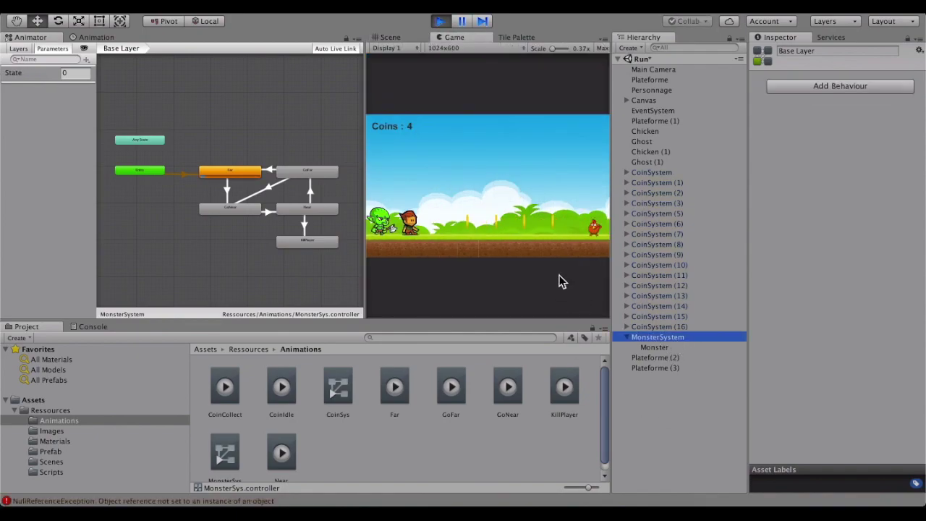
# Run the game, restart it, and watch the KillPlayer state before stopping
pyautogui.click(533, 206)
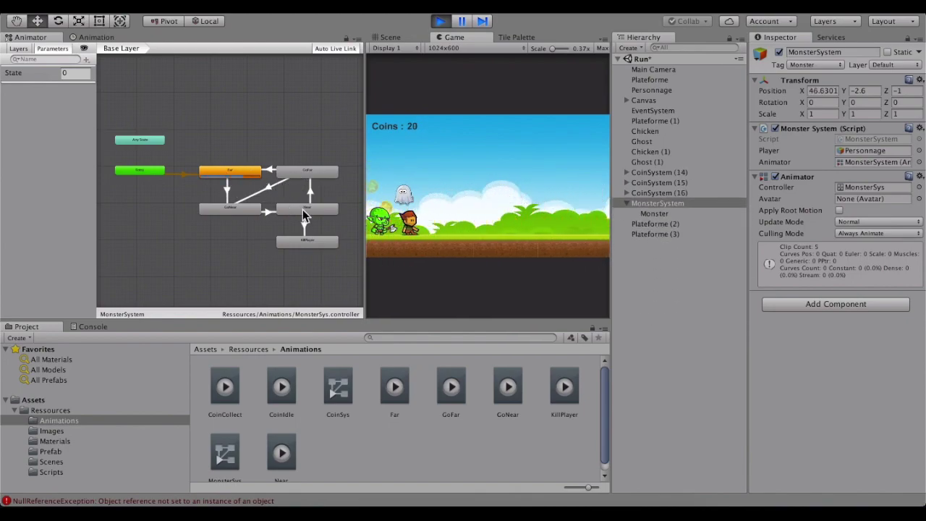
pyautogui.click(442, 21)
pyautogui.click(442, 22)
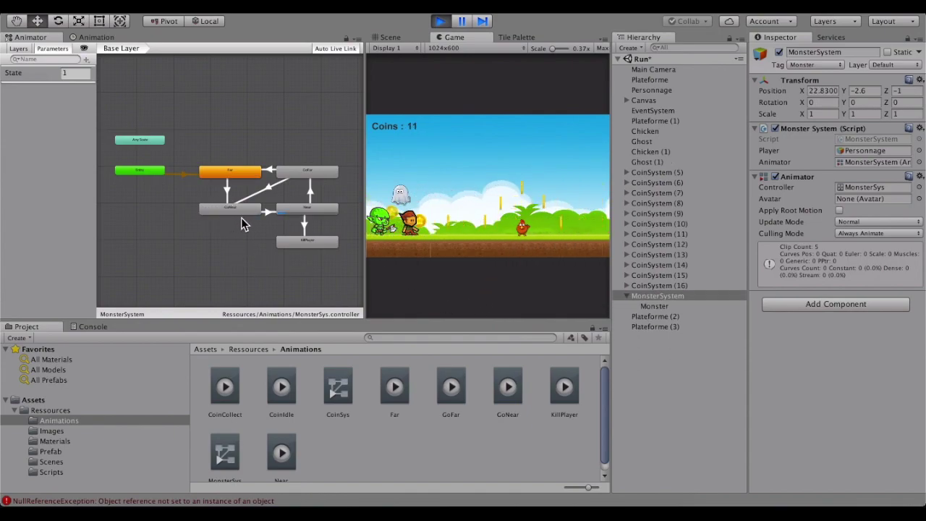
pyautogui.click(307, 242)
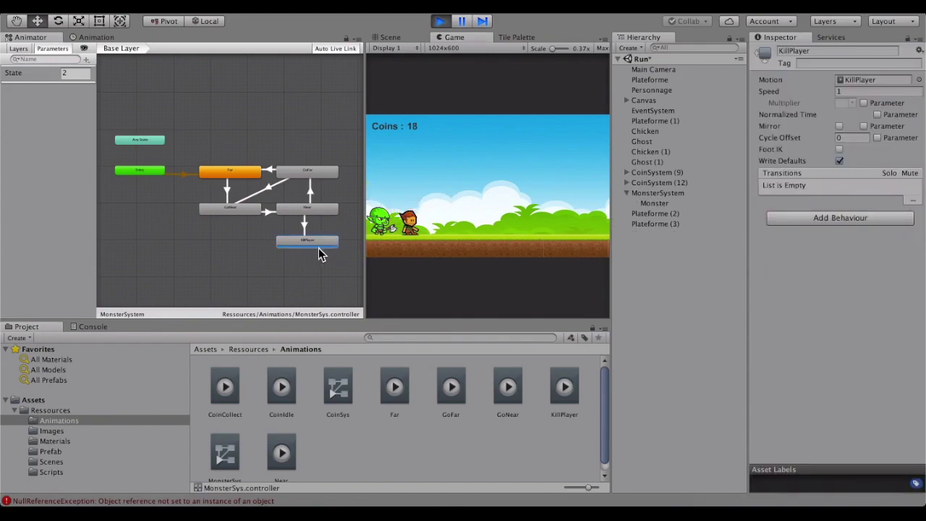
pyautogui.click(442, 22)
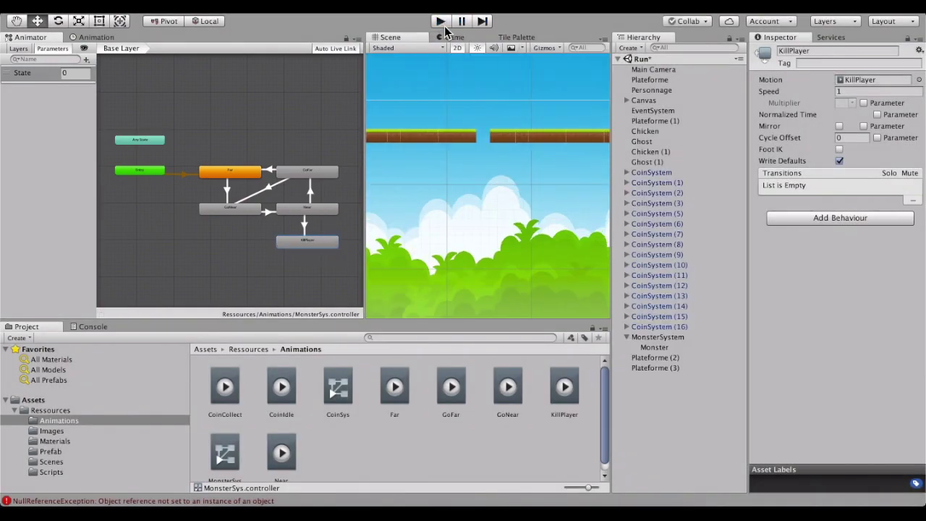
# Replay, jump the player over the gap with Space, stop, and select the Far state
pyautogui.click(441, 21)
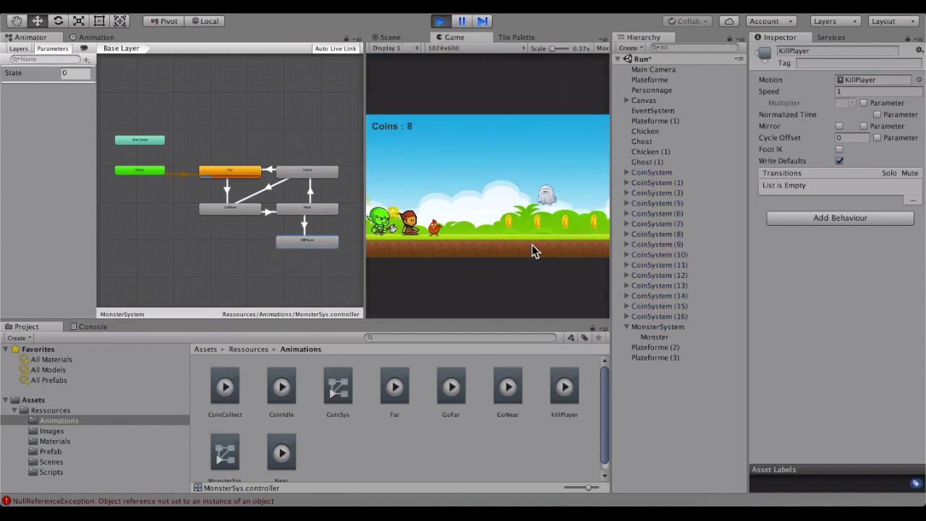
pyautogui.press('space')
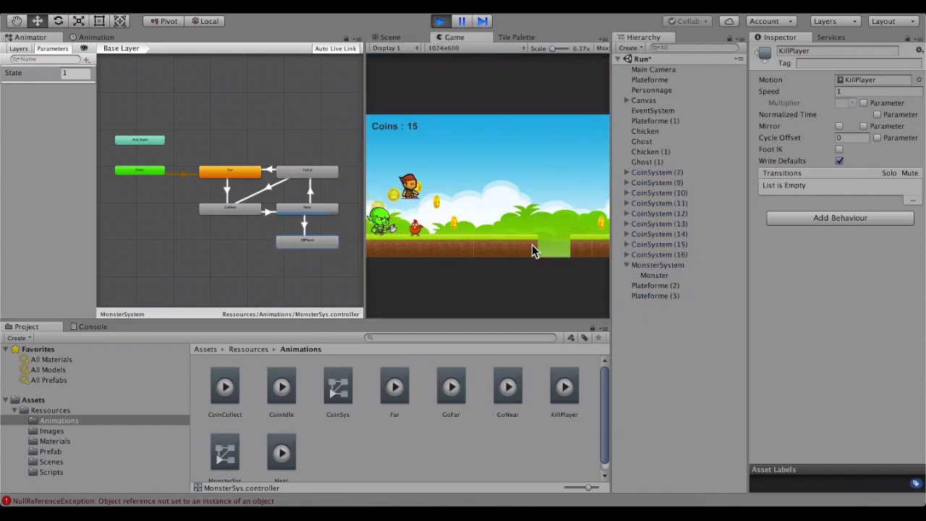
pyautogui.press('space')
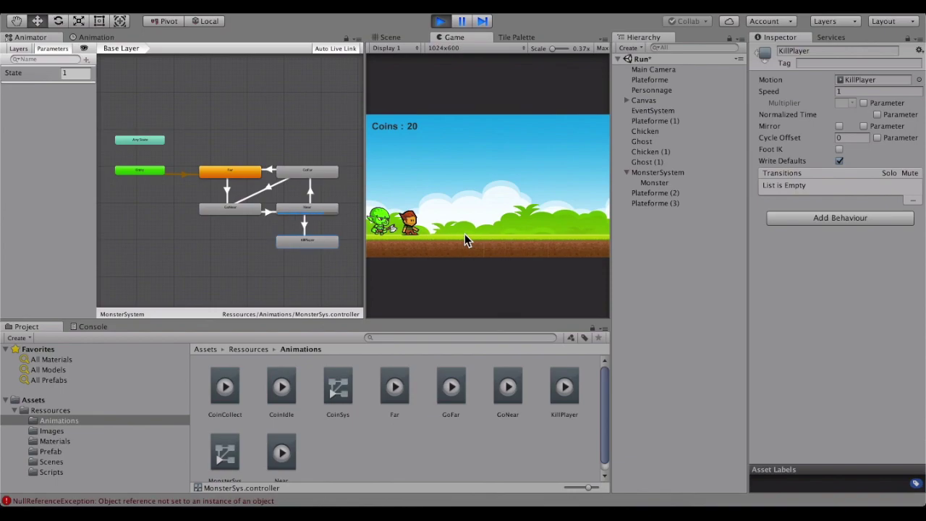
pyautogui.press('space')
pyautogui.click(441, 23)
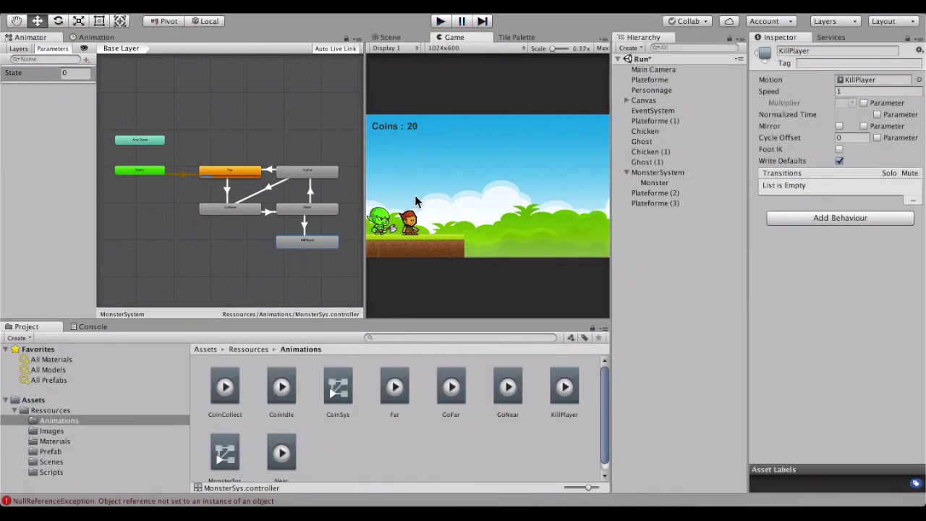
pyautogui.click(246, 171)
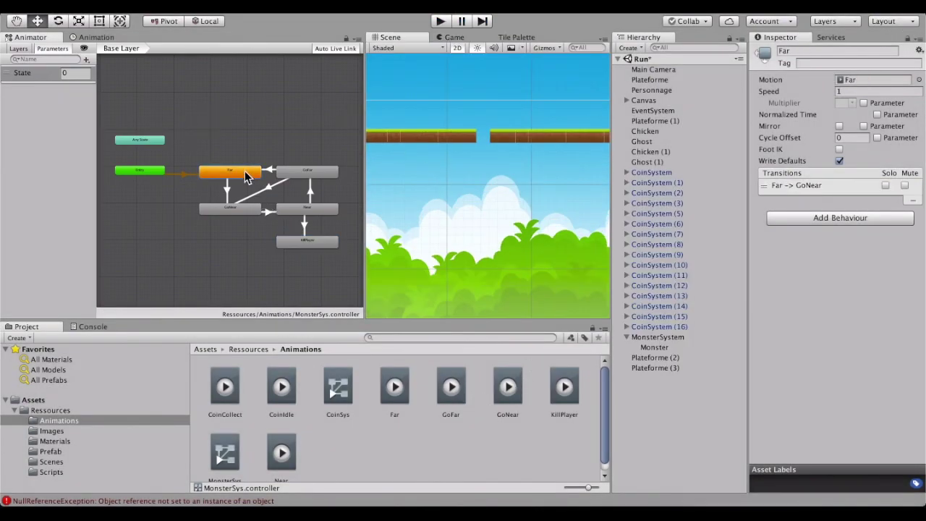
# Add the Monster child's Transform Position as an animated property in the Far clip
pyautogui.click(81, 38)
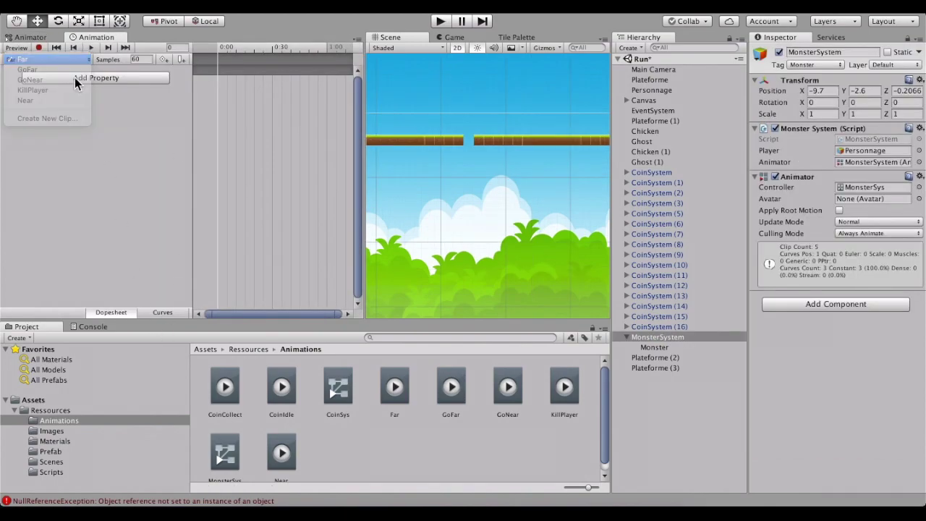
pyautogui.click(99, 81)
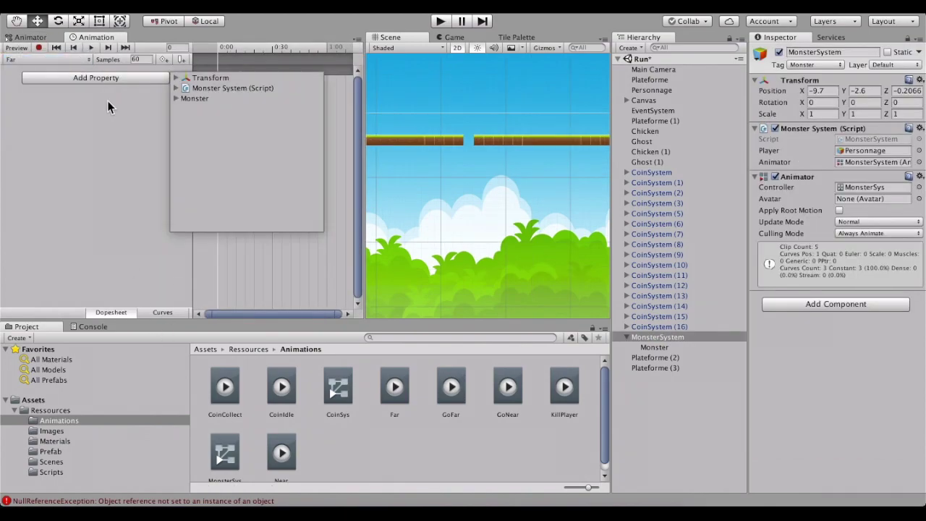
pyautogui.click(178, 100)
pyautogui.click(185, 119)
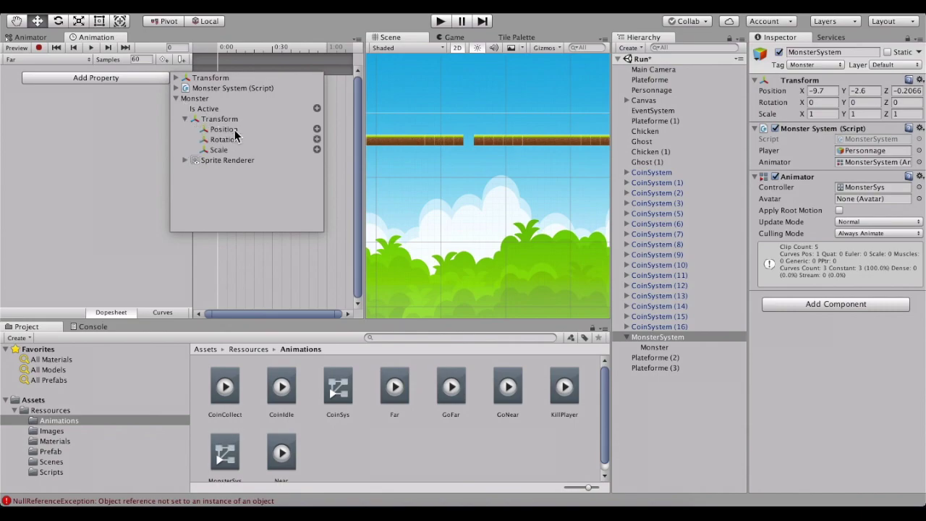
pyautogui.click(317, 129)
# Set the Monster's Position.x keyframe value to 2.5 at 1:00
pyautogui.moveTo(217, 50); pyautogui.dragTo(305, 52)
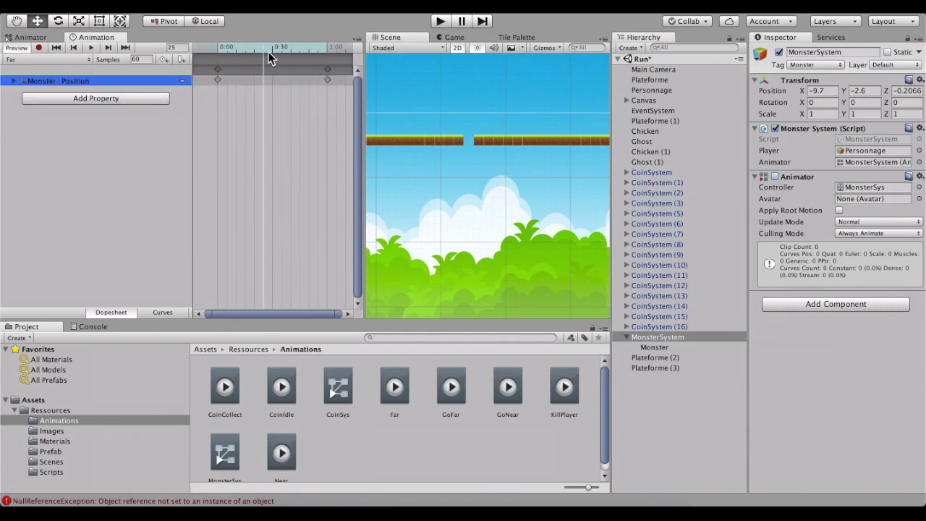
pyautogui.click(13, 81)
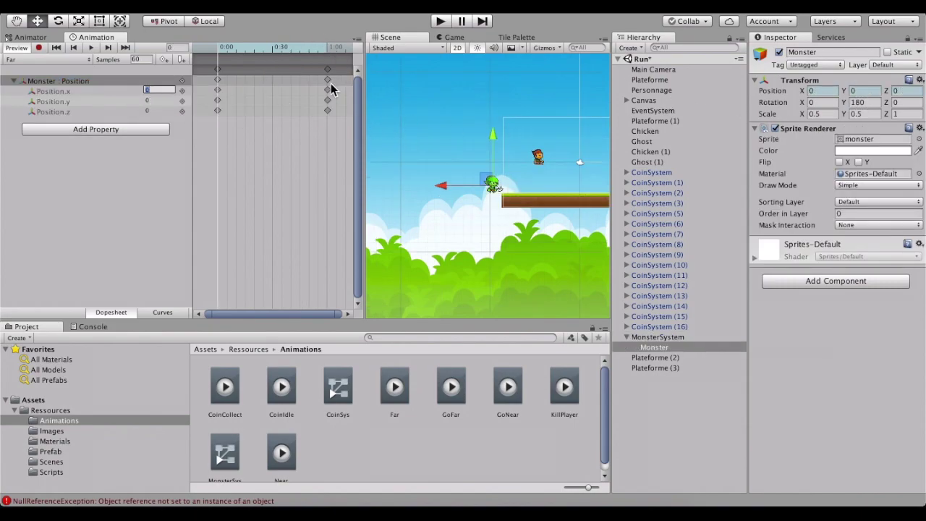
pyautogui.write('2.5')
pyautogui.click(328, 51)
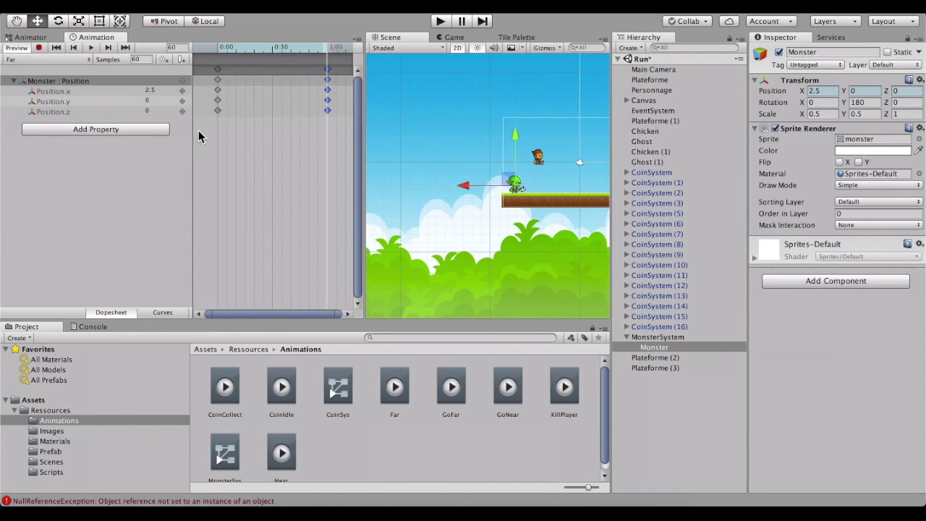
# Reset the animated x value and the Monster's Inspector Position X to 0
pyautogui.click(158, 93)
pyautogui.write('0')
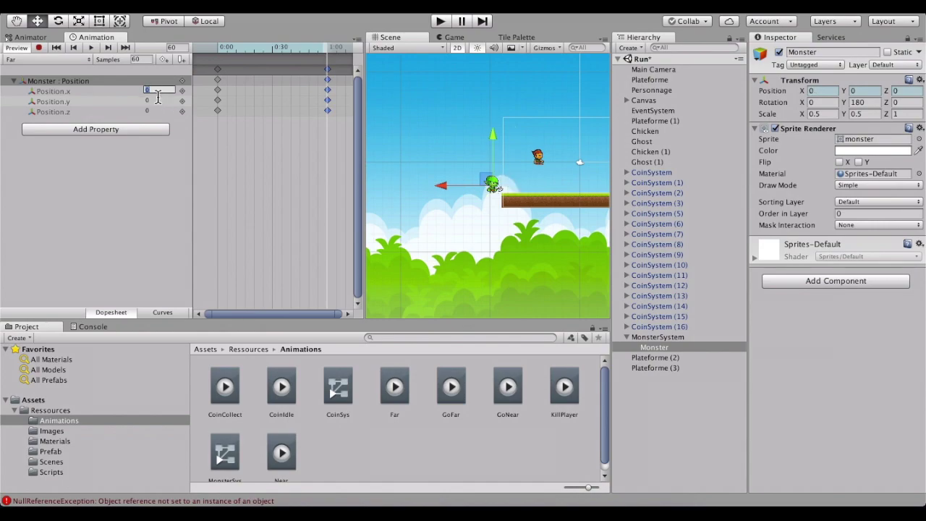
pyautogui.press('Escape')
pyautogui.click(823, 90)
pyautogui.write('0')
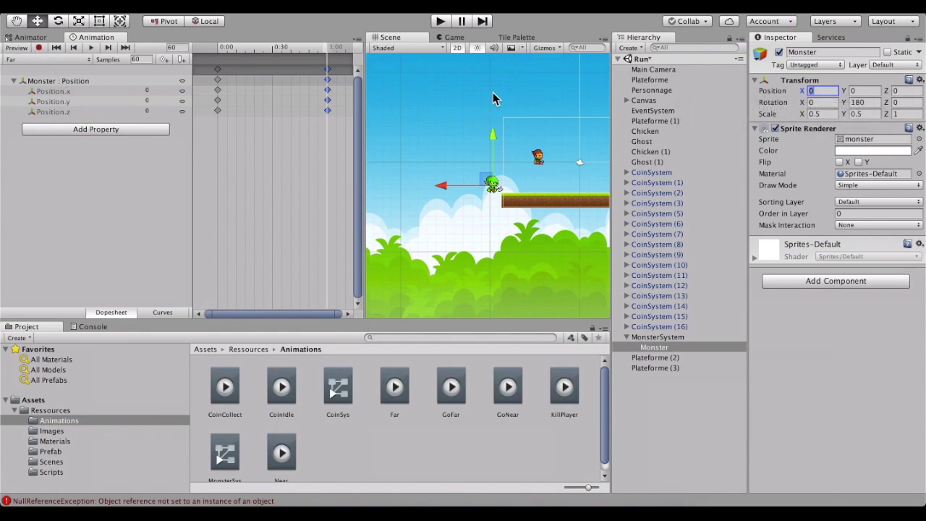
pyautogui.click(55, 113)
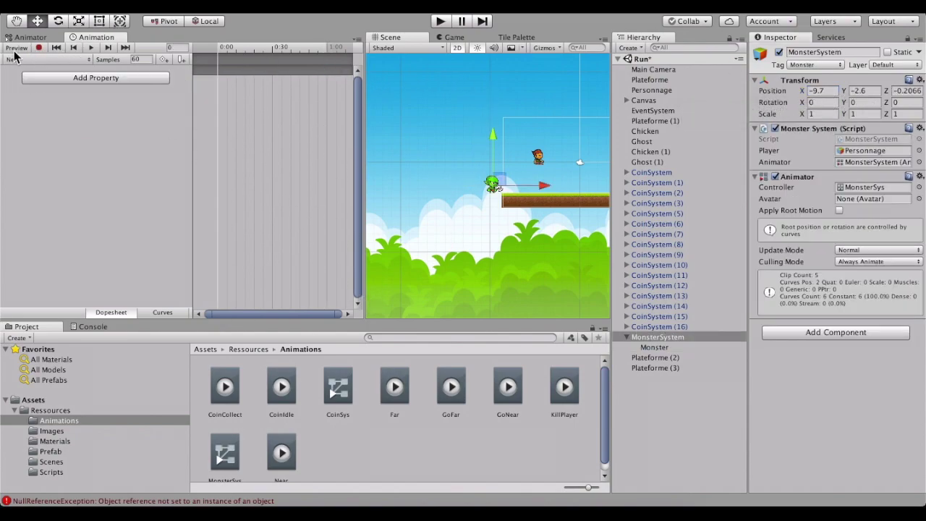
# Add the Monster child's Transform Position as an animated property in the Near clip
pyautogui.click(51, 79)
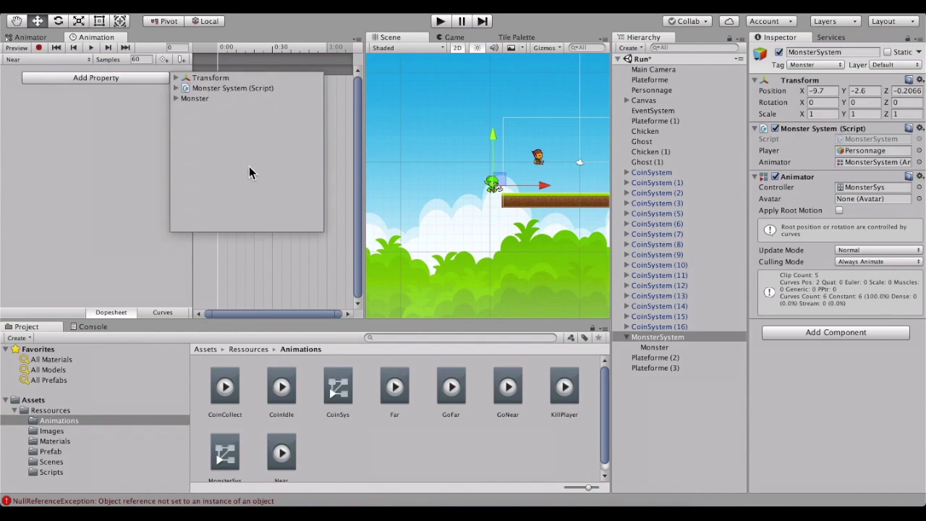
pyautogui.click(175, 100)
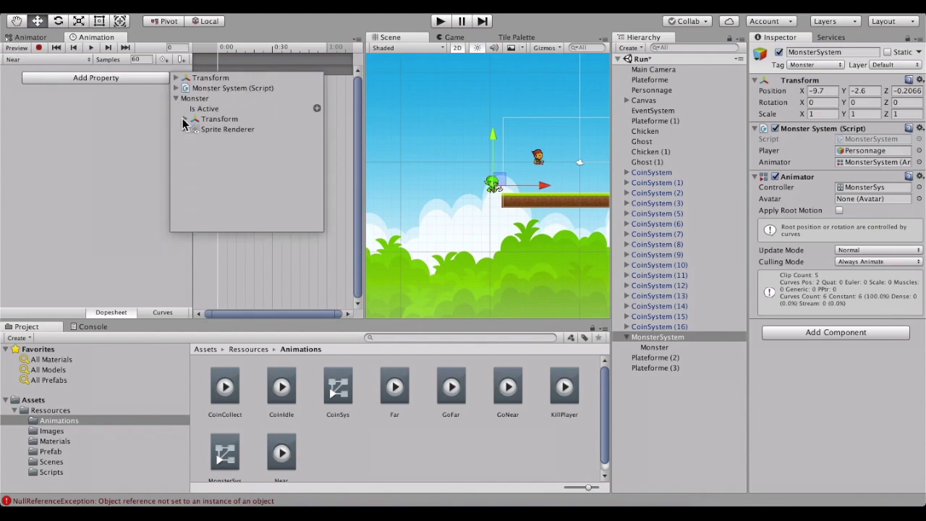
pyautogui.click(185, 119)
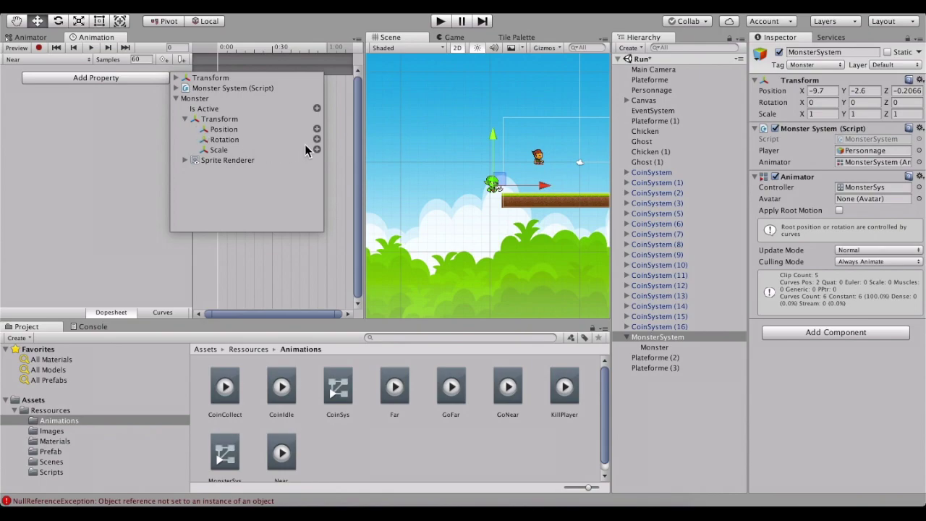
pyautogui.click(317, 131)
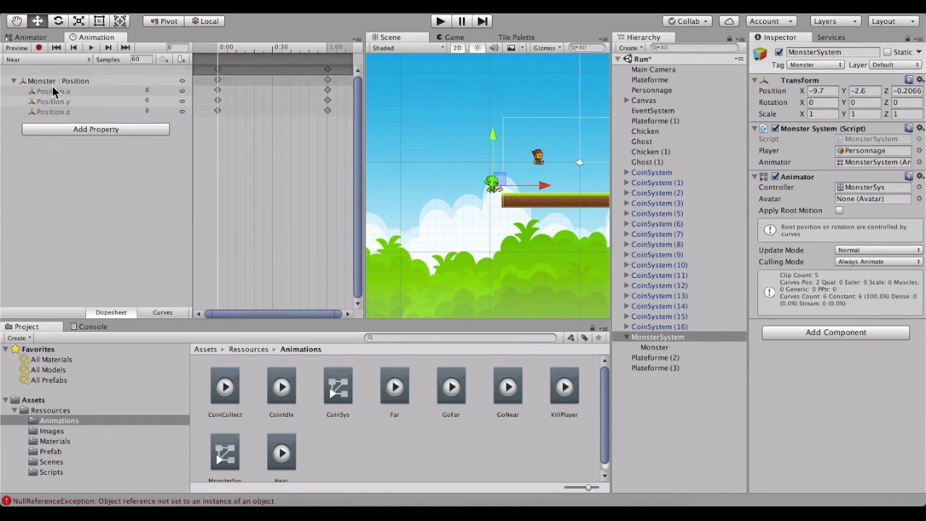
# Key the Monster's Position.x to 2.5 at the 1:00 keyframes
pyautogui.click(171, 102)
pyautogui.click(167, 94)
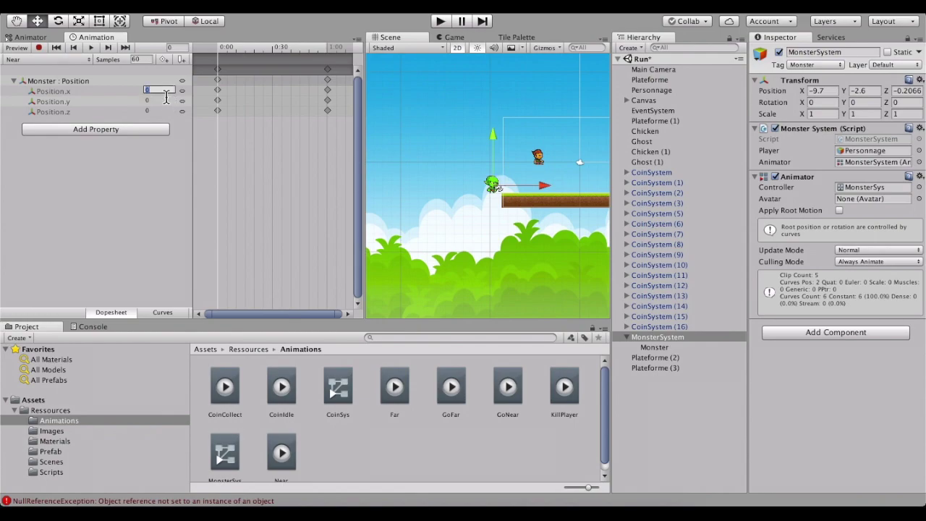
pyautogui.write('2')
pyautogui.press('BackSpace')
pyautogui.write('.5')
pyautogui.click(330, 49)
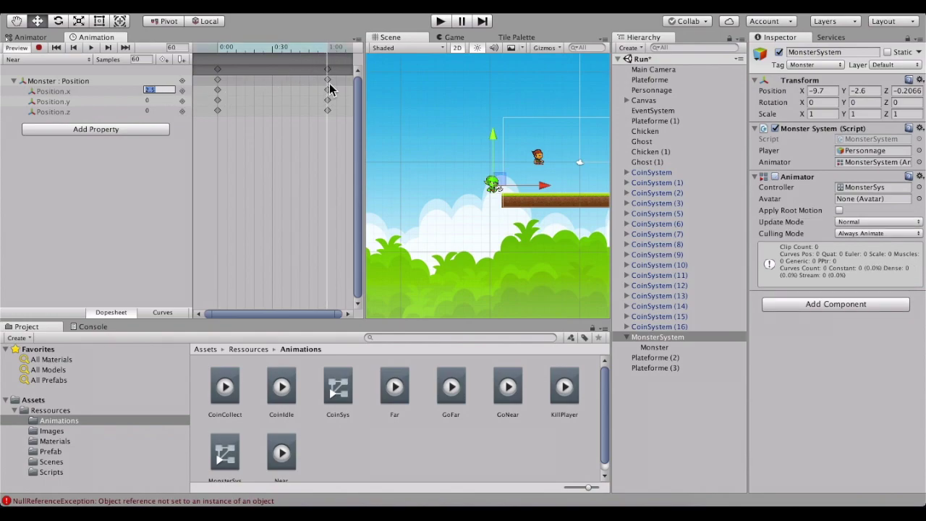
pyautogui.click(329, 88)
pyautogui.click(159, 90)
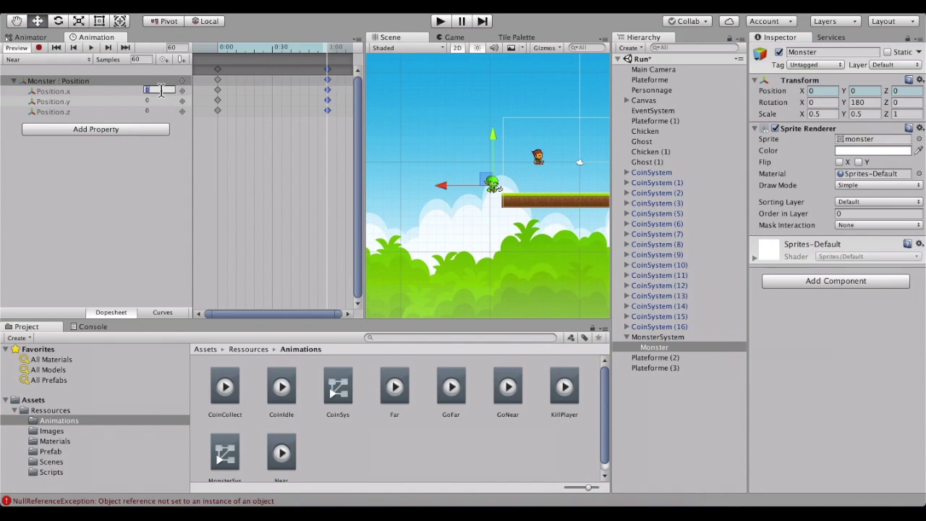
pyautogui.write('2.5')
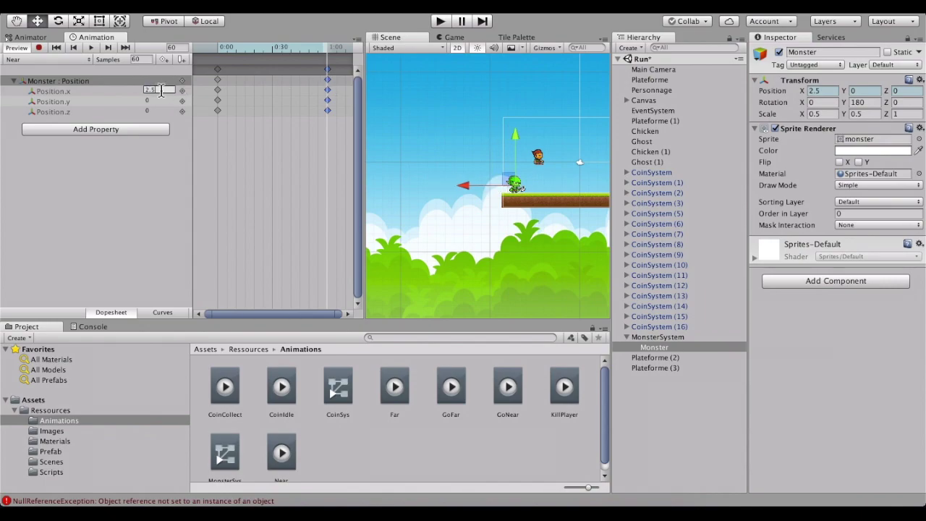
# Preview the Near animation, then switch the Animation window to the GoFar clip
pyautogui.click(90, 48)
pyautogui.click(91, 49)
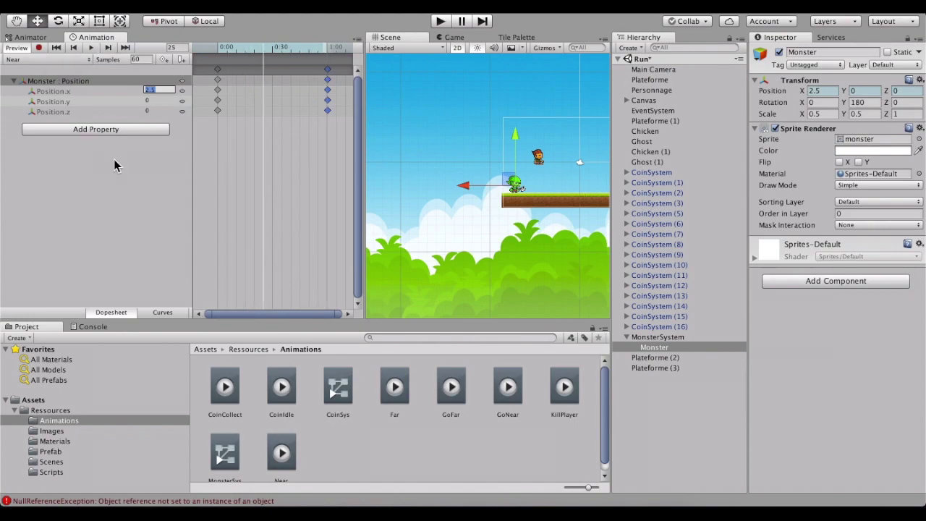
pyautogui.click(137, 143)
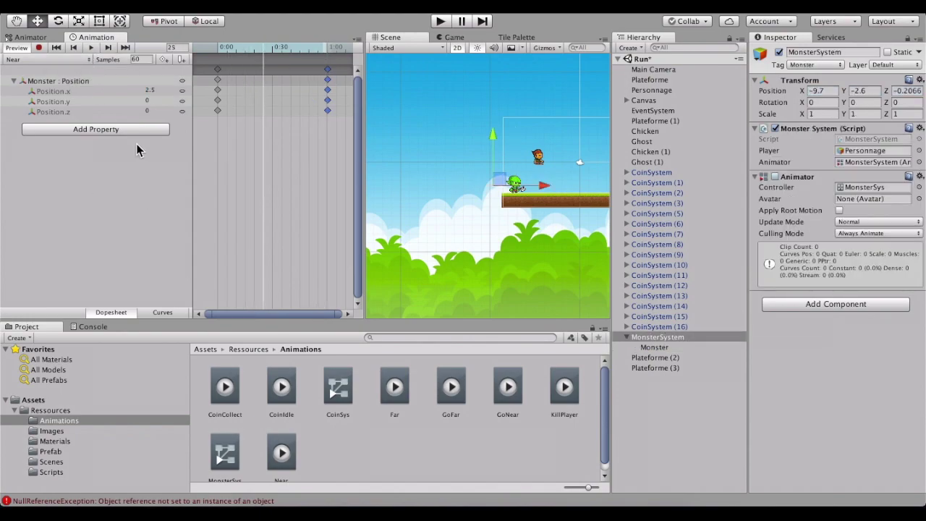
pyautogui.click(29, 60)
pyautogui.click(55, 29)
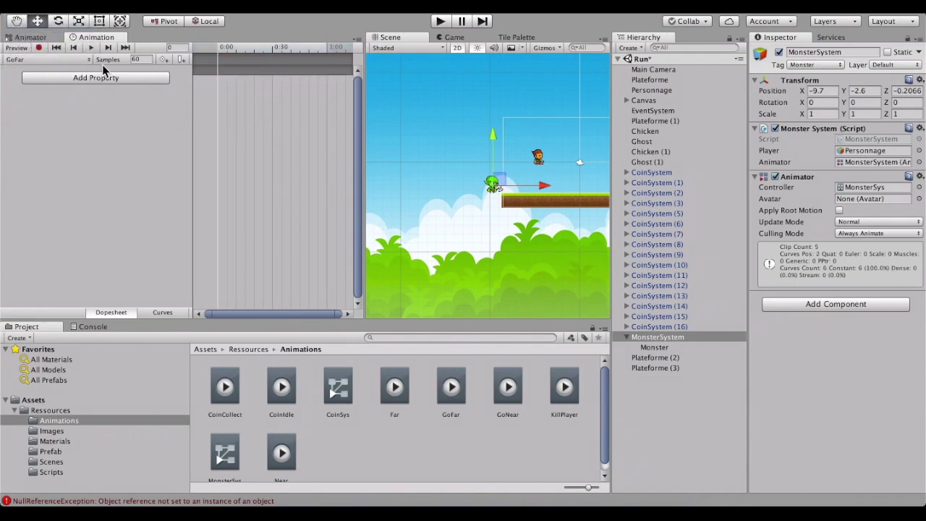
# Add the Monster child's Transform Position as an animated property in the GoFar clip
pyautogui.click(56, 62)
pyautogui.click(57, 61)
pyautogui.click(108, 78)
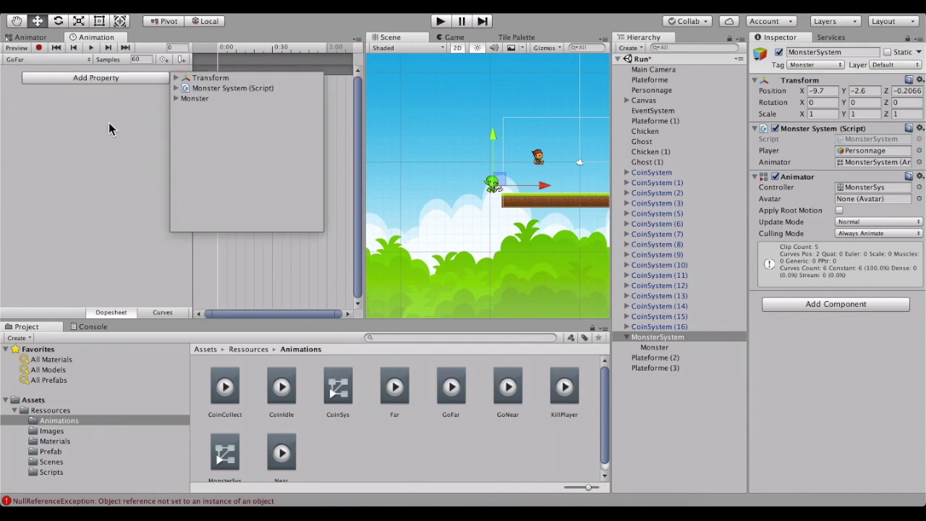
pyautogui.click(175, 97)
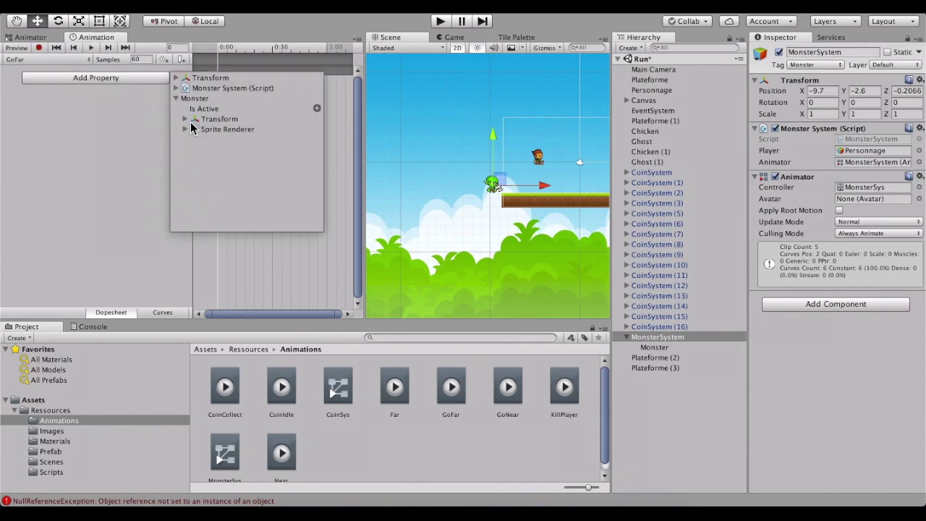
pyautogui.click(185, 119)
pyautogui.click(317, 130)
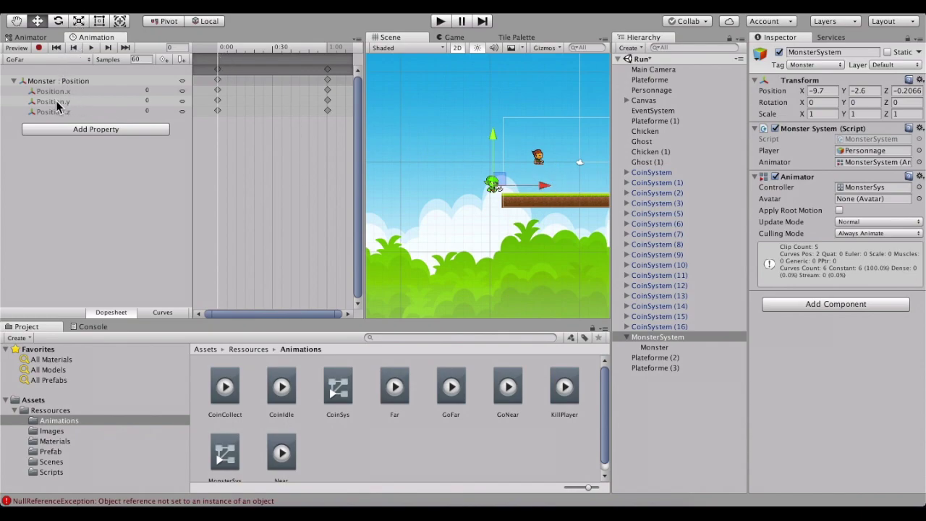
# Key Position.x from 2.5 at the start to about 0 at 1:00 and preview playback
pyautogui.click(148, 90)
pyautogui.press('Return')
pyautogui.click(327, 49)
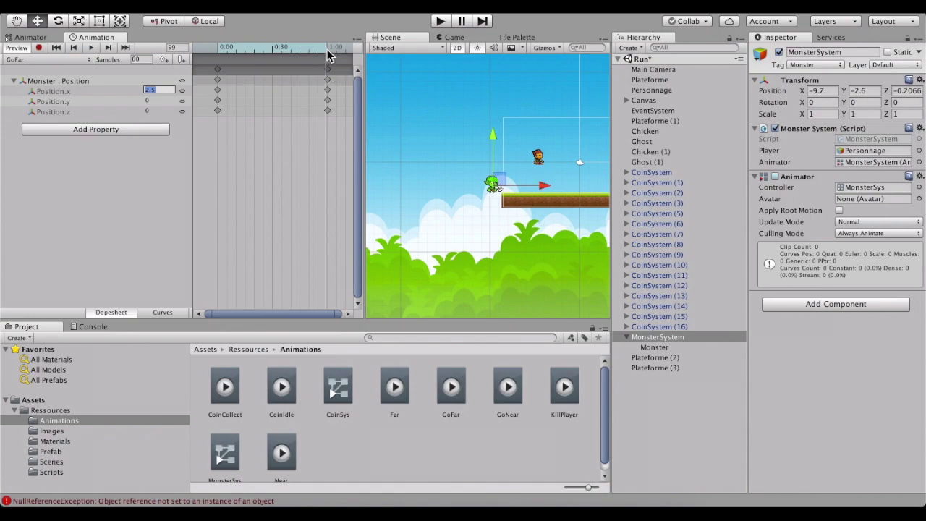
pyautogui.click(327, 79)
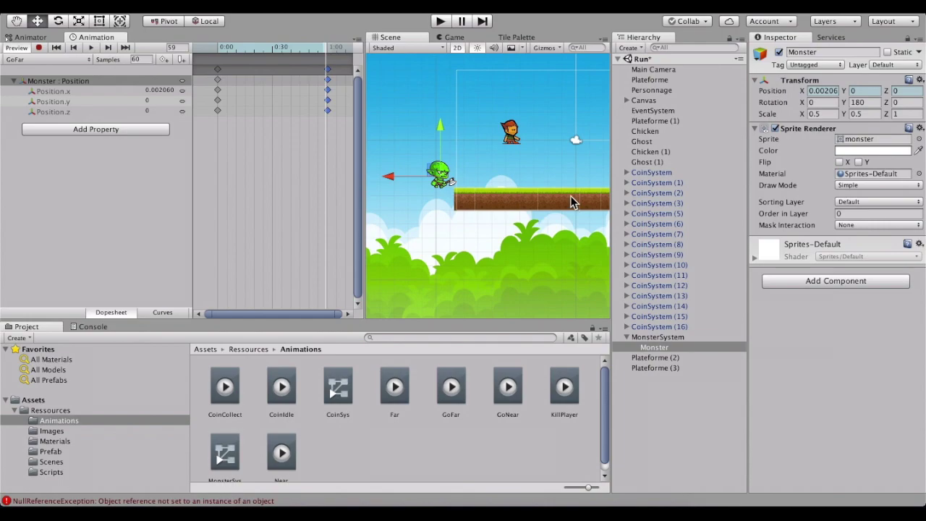
pyautogui.click(91, 47)
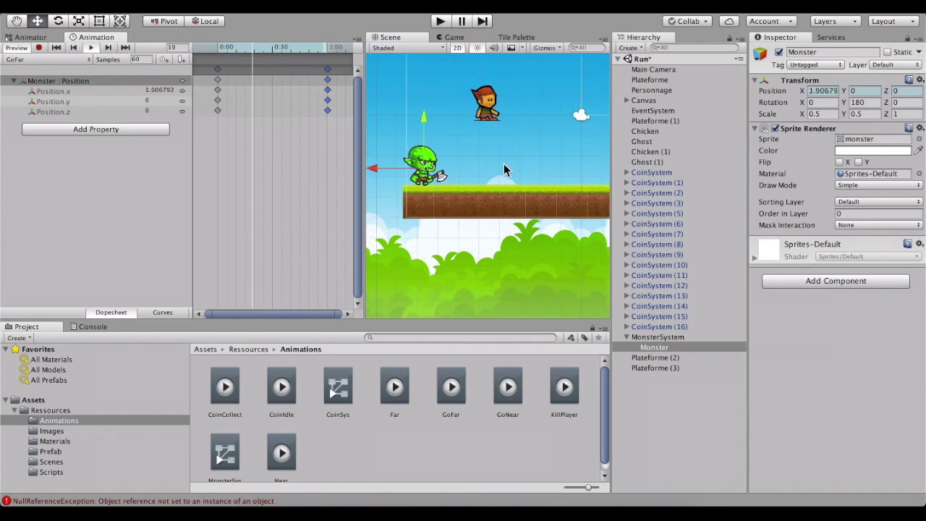
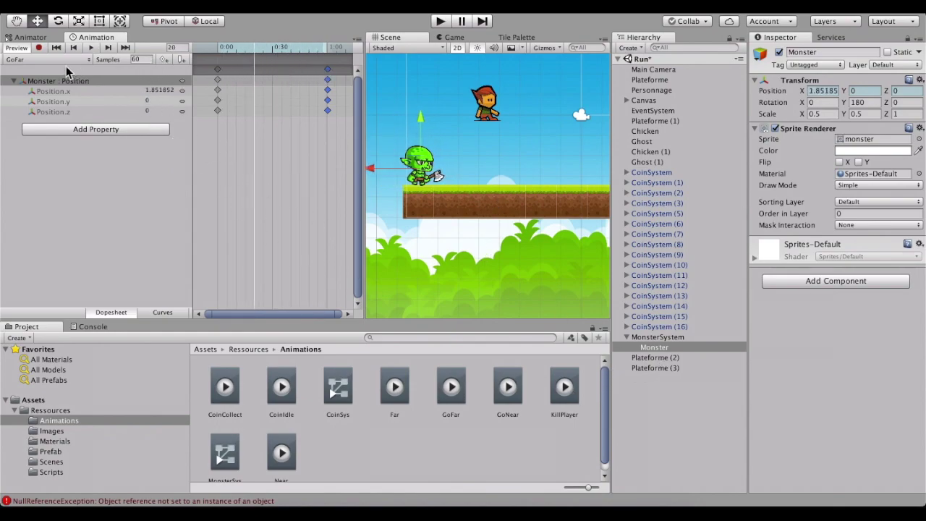
# Add a Monster Transform Position track to the GoNear animation clip
pyautogui.click(38, 63)
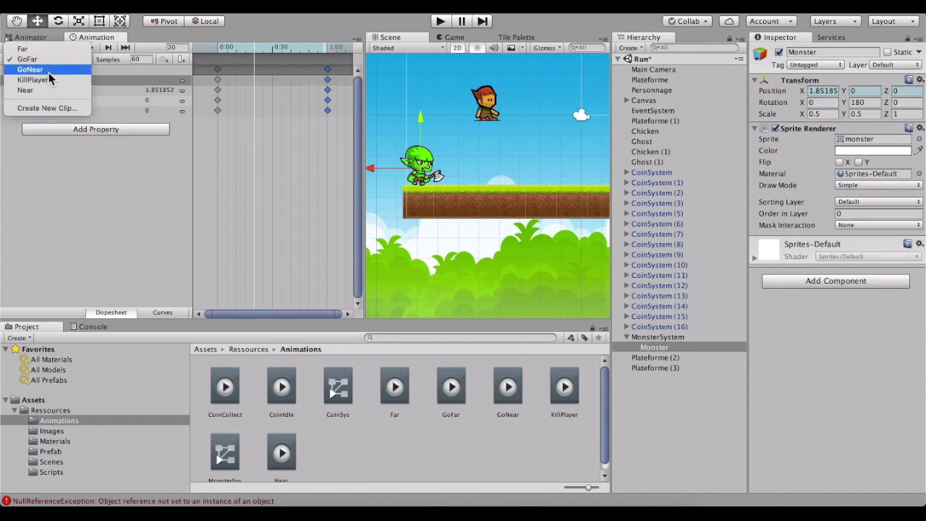
pyautogui.click(48, 72)
pyautogui.click(86, 78)
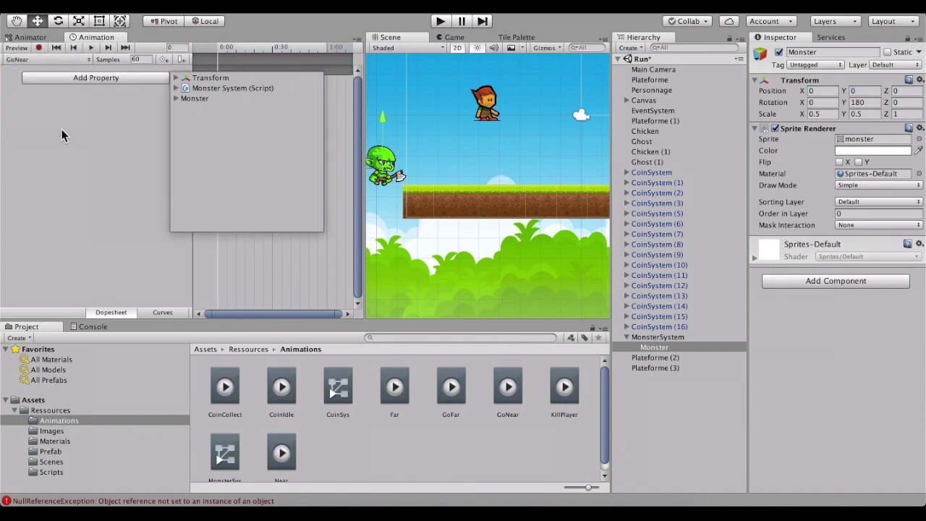
pyautogui.click(176, 89)
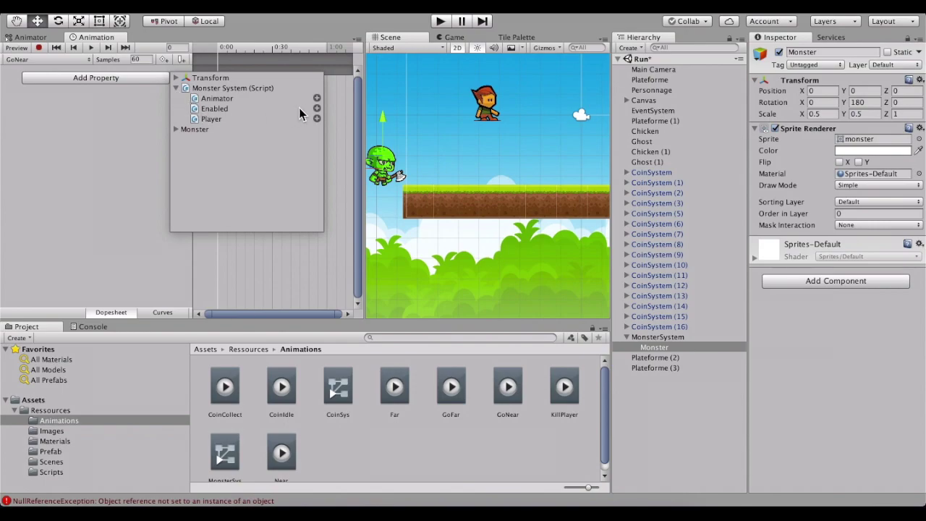
pyautogui.click(176, 89)
pyautogui.click(176, 98)
pyautogui.click(186, 119)
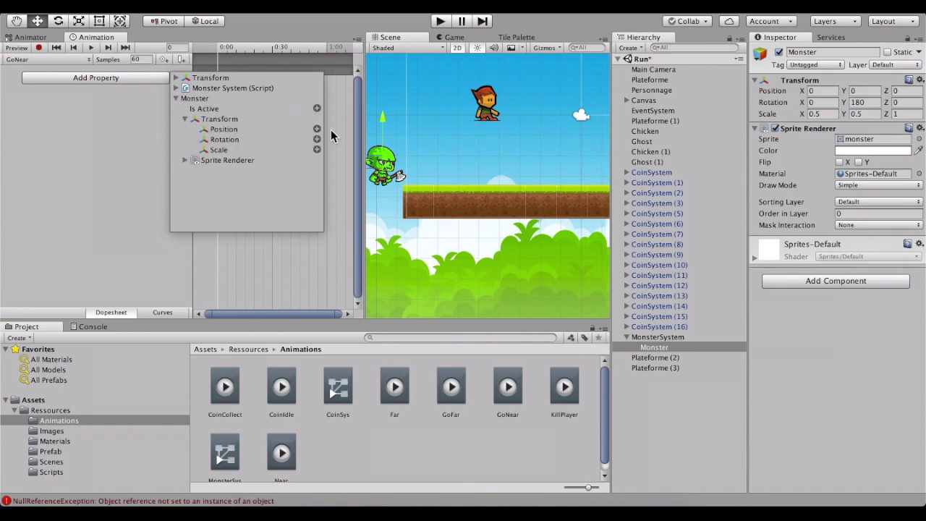
pyautogui.click(317, 129)
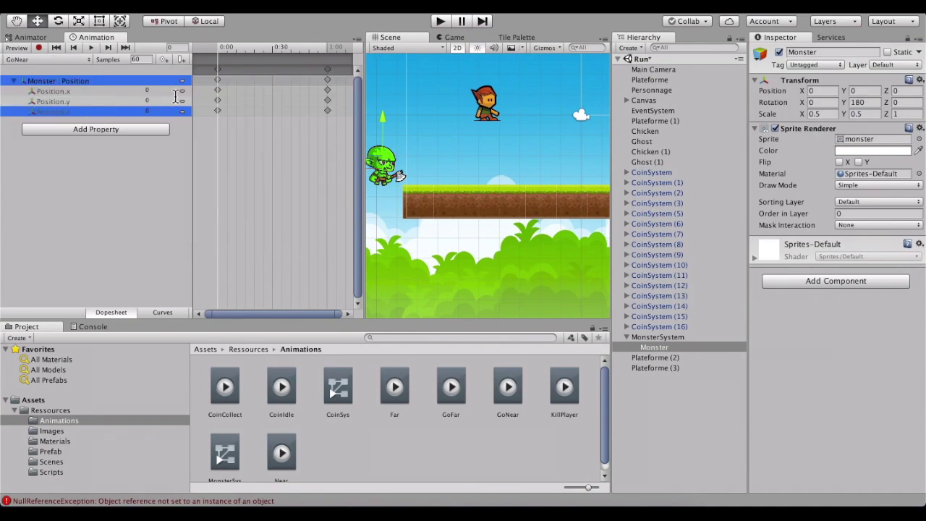
# Key the monster's Position.x to 2.5 at one second and preview GoNear
pyautogui.click(329, 60)
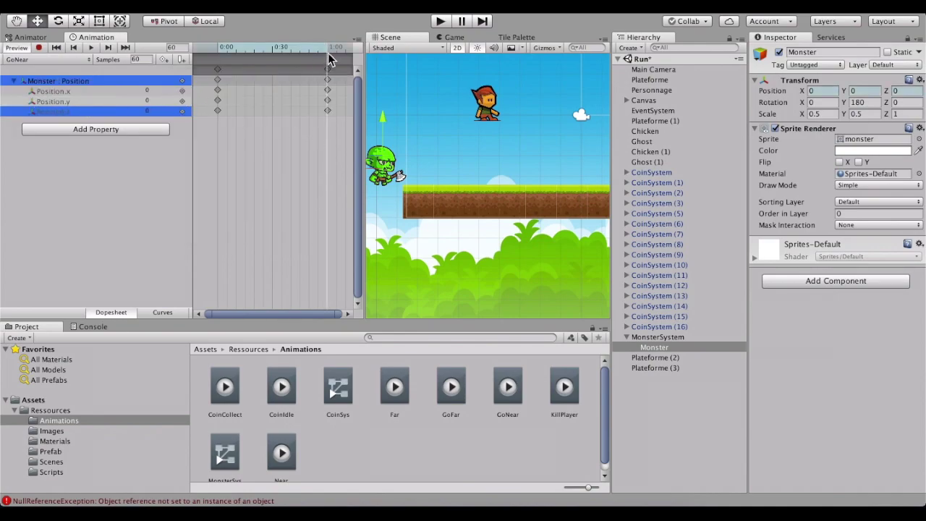
pyautogui.click(329, 81)
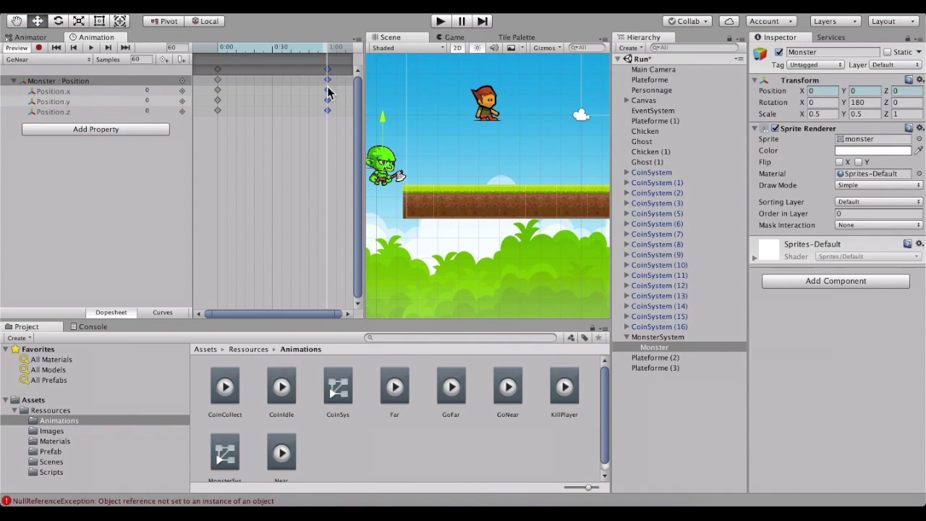
pyautogui.click(165, 90)
pyautogui.write('2')
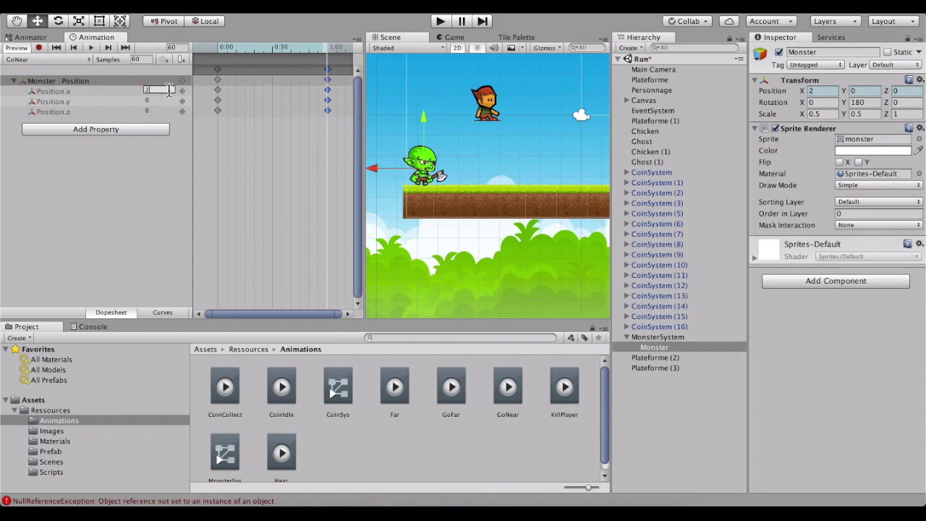
pyautogui.write('.5')
pyautogui.press('Return')
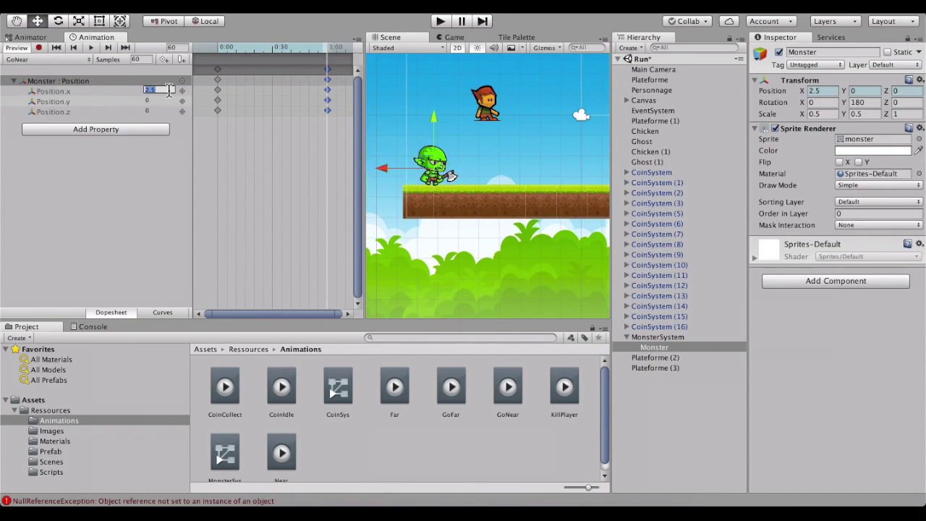
pyautogui.click(91, 48)
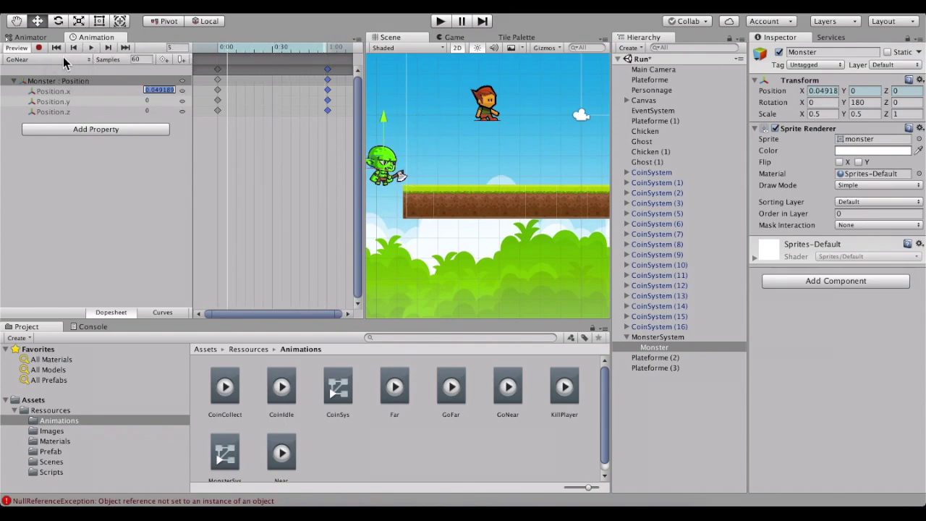
pyautogui.click(57, 58)
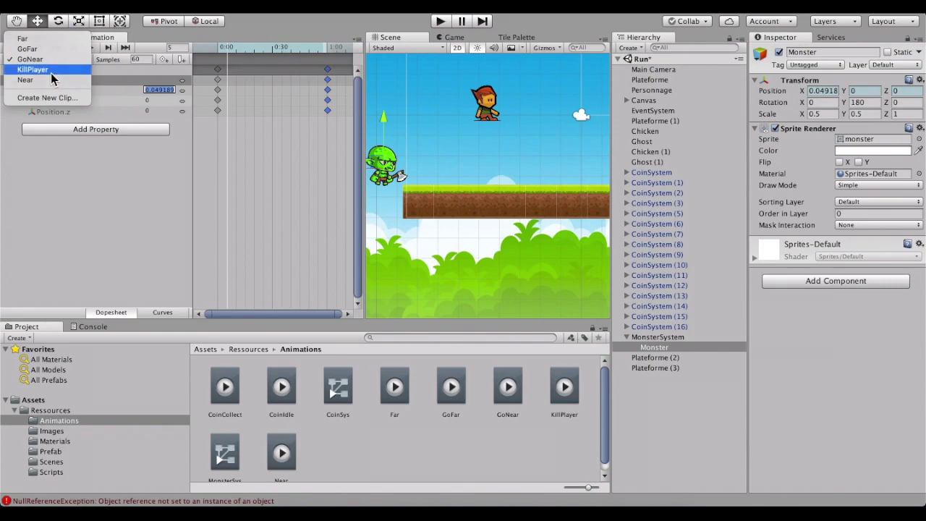
# Add a Monster Transform Position track to the KillPlayer clip
pyautogui.click(50, 72)
pyautogui.click(90, 77)
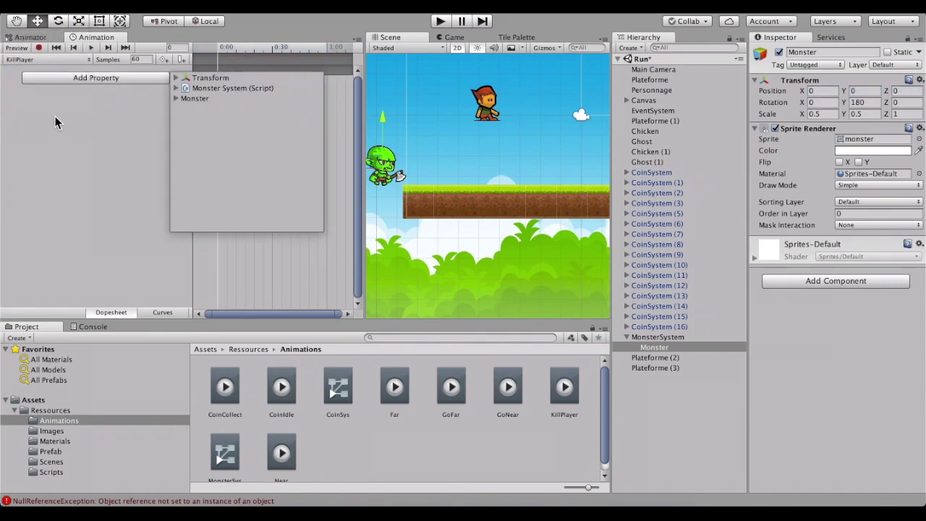
pyautogui.click(177, 99)
pyautogui.click(186, 120)
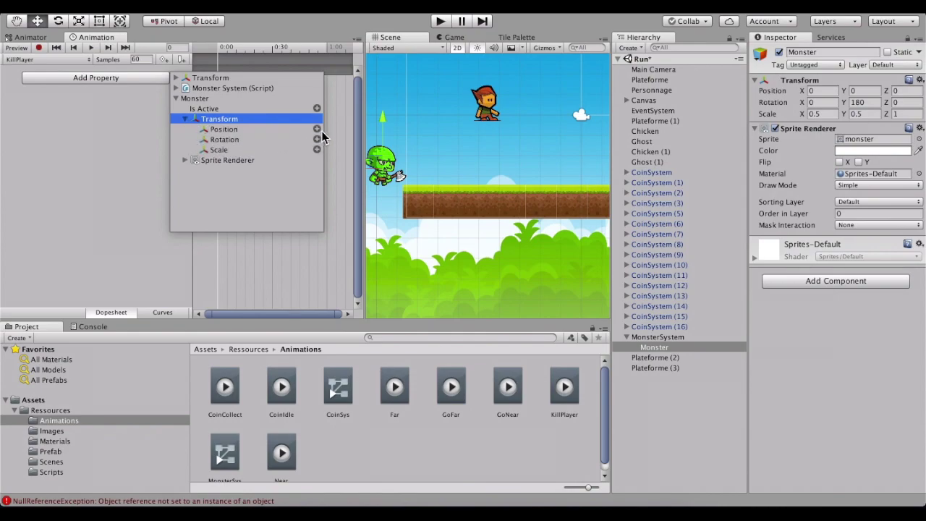
pyautogui.click(317, 129)
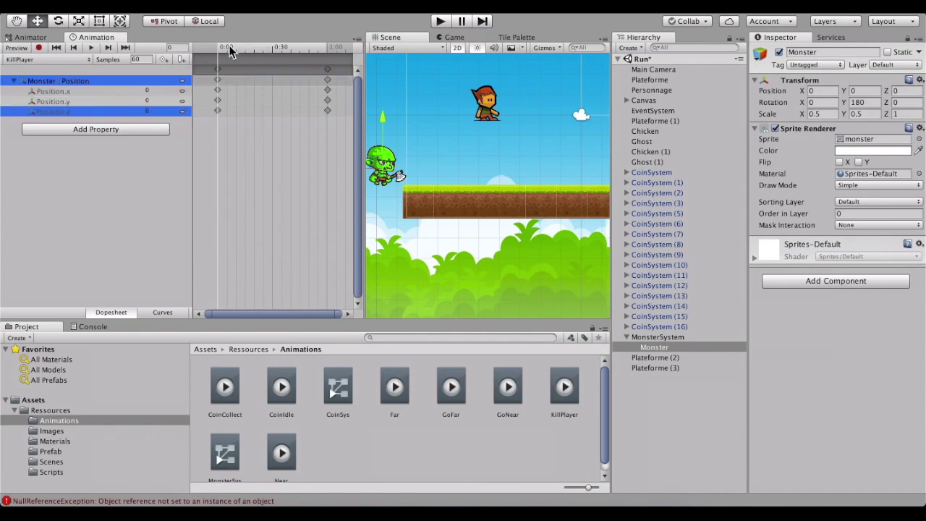
# Edit the starting Position.x keyframe value and move the playhead to one second
pyautogui.click(218, 101)
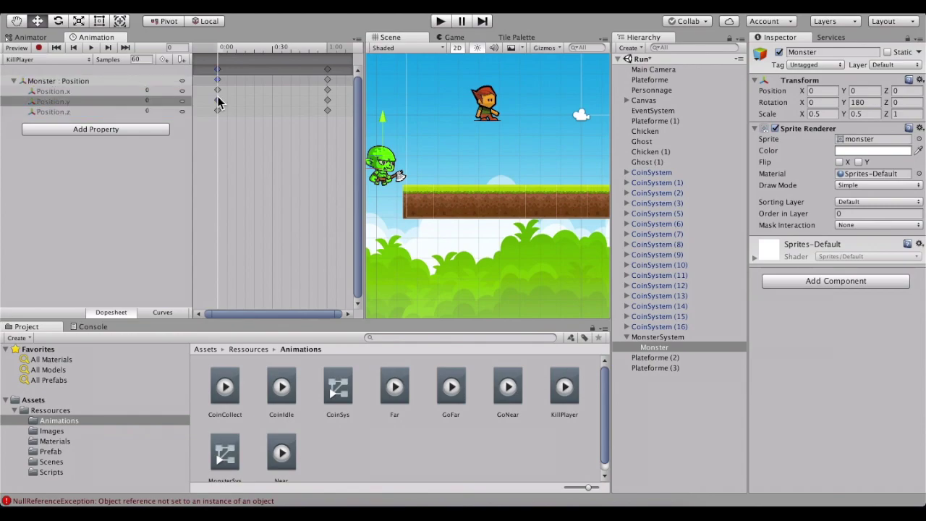
pyautogui.click(163, 89)
pyautogui.click(163, 89)
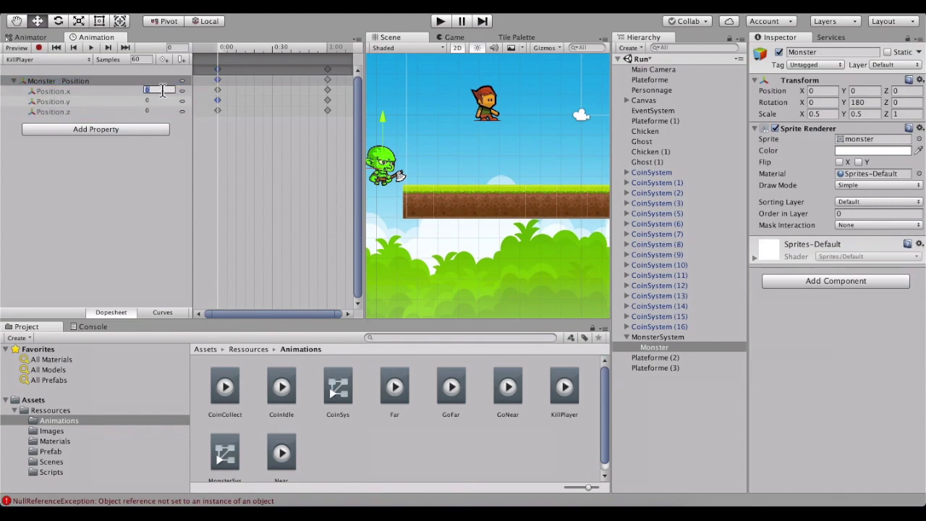
pyautogui.write('2.5')
pyautogui.click(327, 58)
pyautogui.click(329, 58)
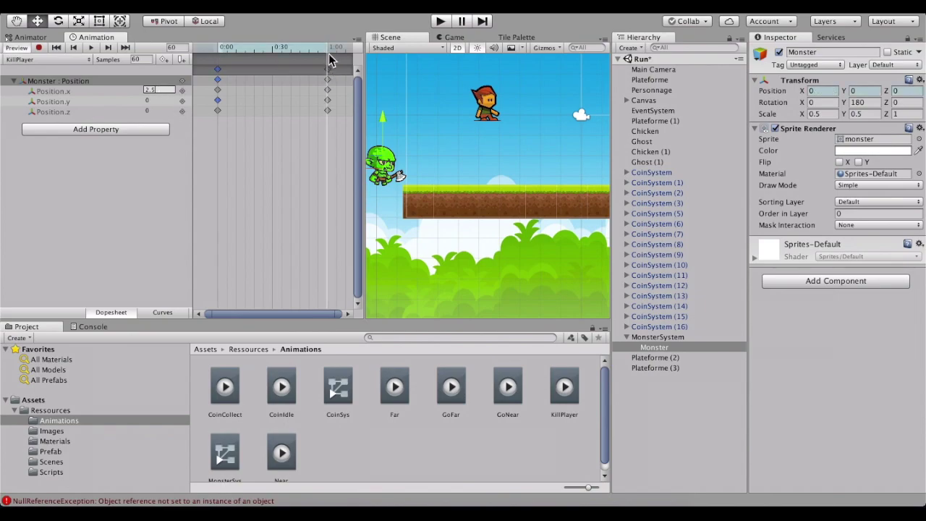
pyautogui.click(162, 100)
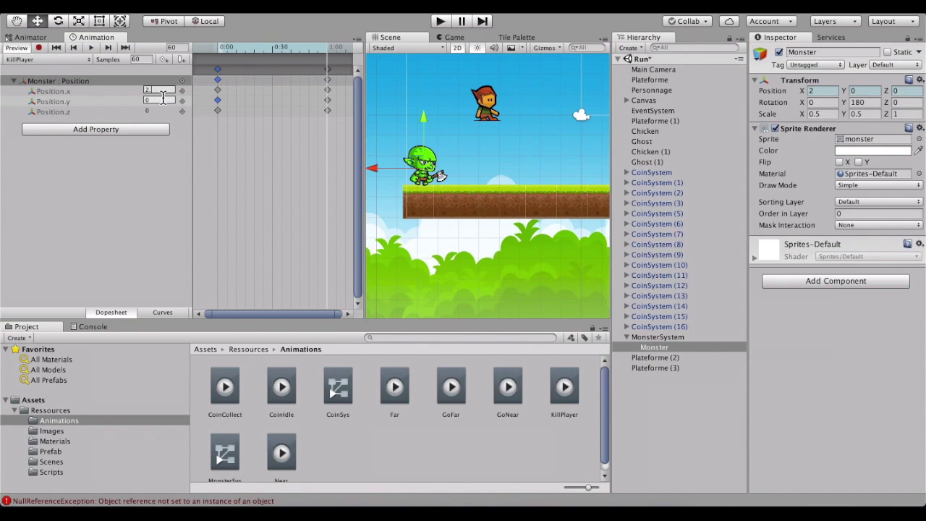
pyautogui.press('BackSpace')
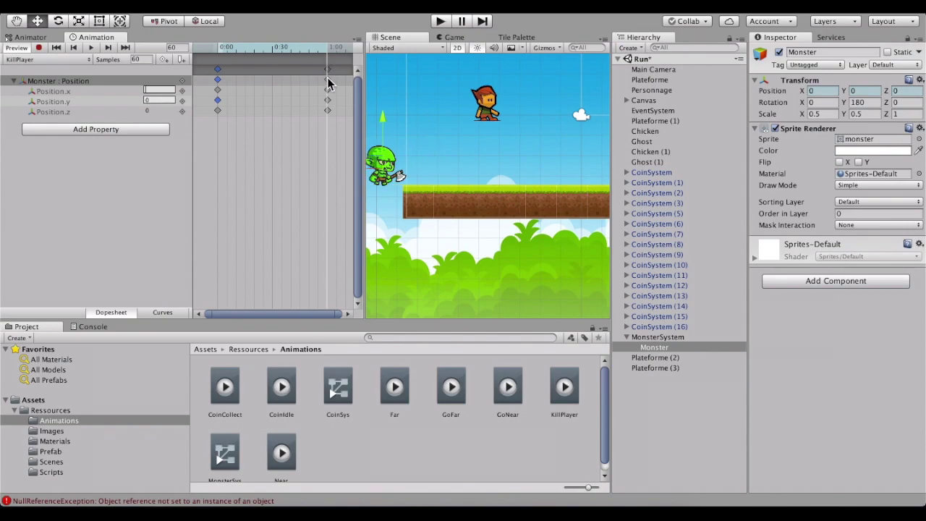
# Key Position.x to 4.5 at one second, preview KillPlayer, and select MonsterSystem
pyautogui.click(328, 81)
pyautogui.click(152, 90)
pyautogui.write('4')
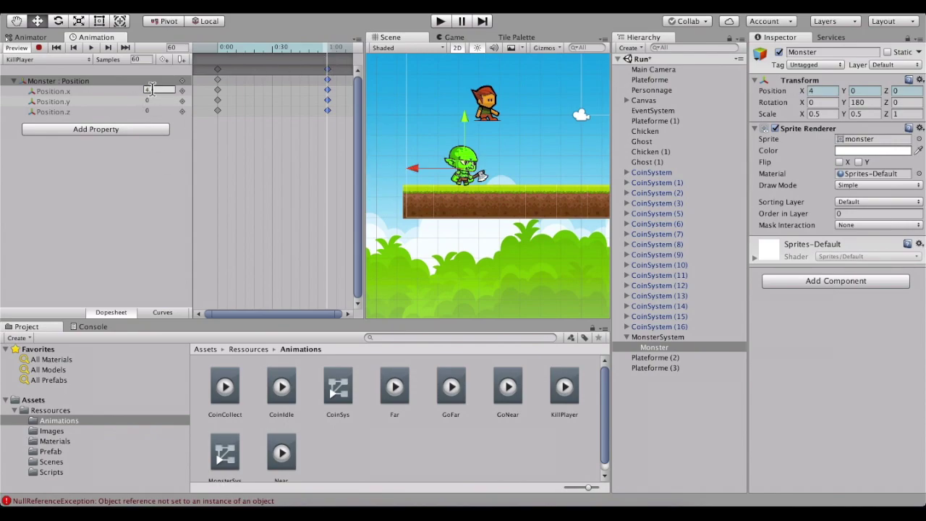
pyautogui.write('.5')
pyautogui.click(91, 47)
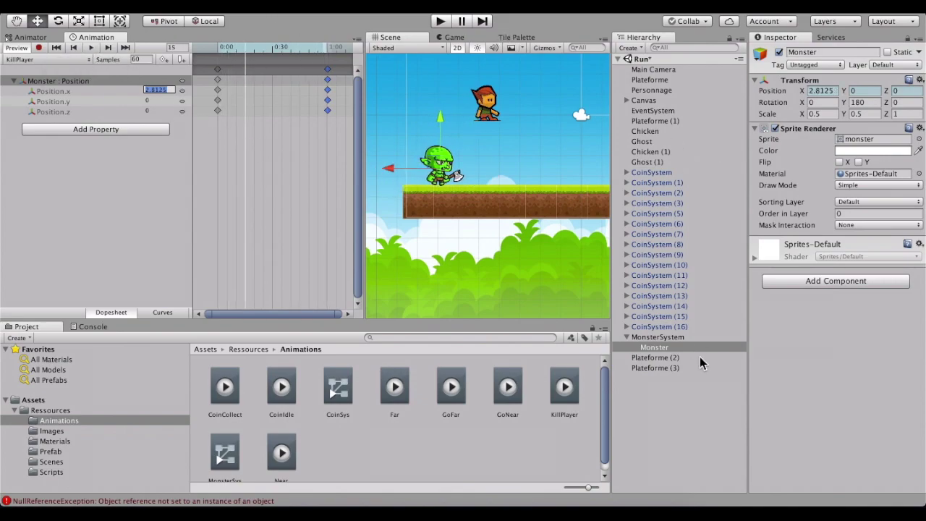
pyautogui.click(657, 338)
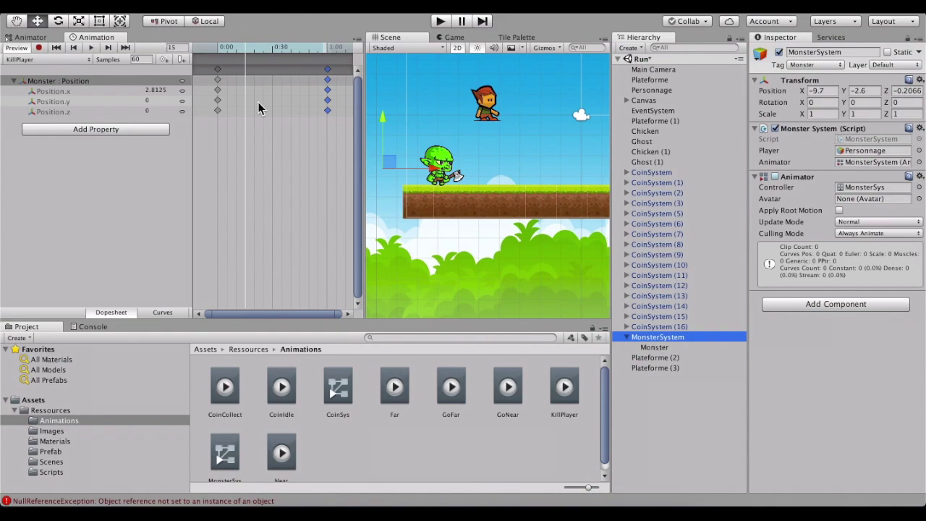
pyautogui.click(489, 109)
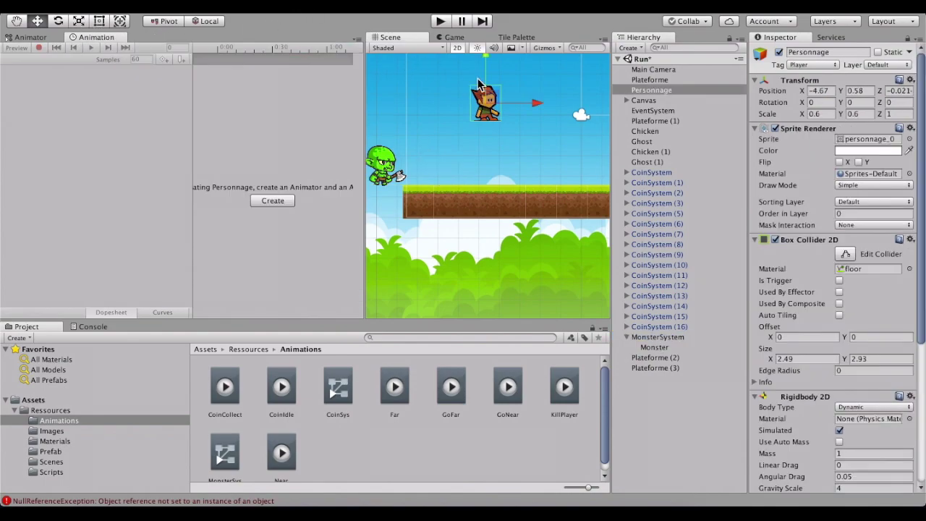
# Maximize the Game view and play-test the level twice, jumping over the gaps
pyautogui.click(459, 39)
pyautogui.hotkey('shift', 'space')
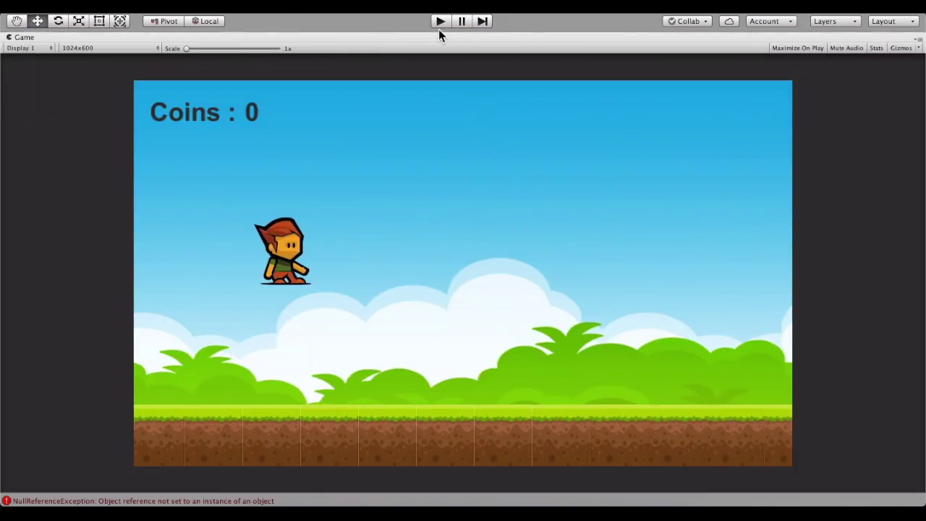
pyautogui.click(439, 26)
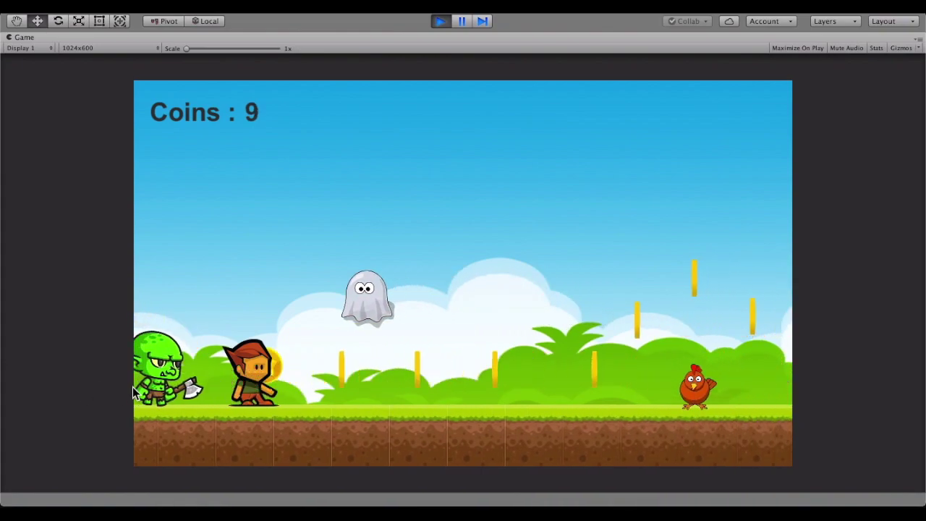
pyautogui.click(368, 334)
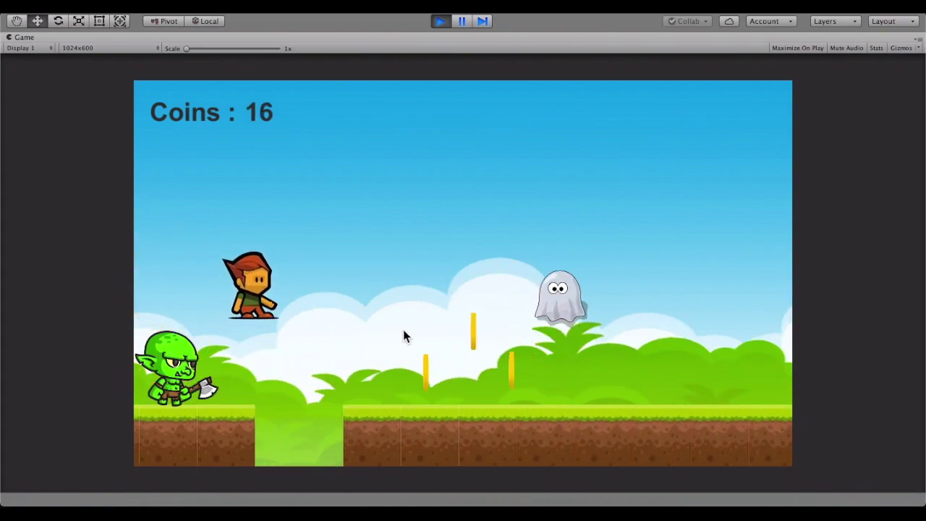
pyautogui.click(442, 23)
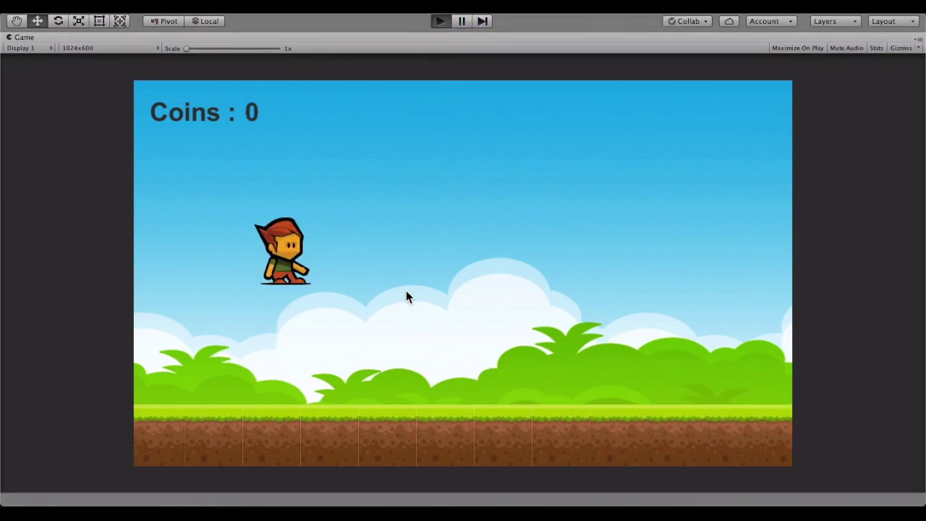
pyautogui.hotkey('ctrl', 'p')
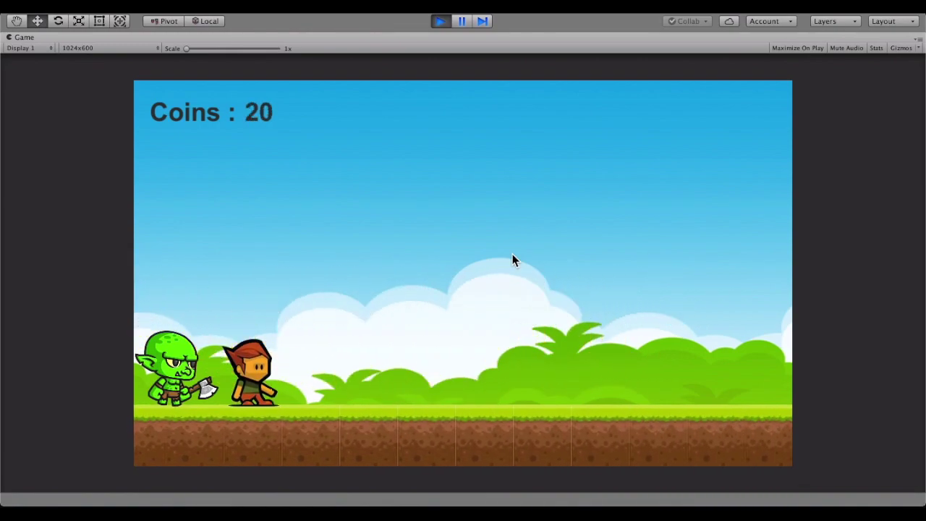
pyautogui.press('space')
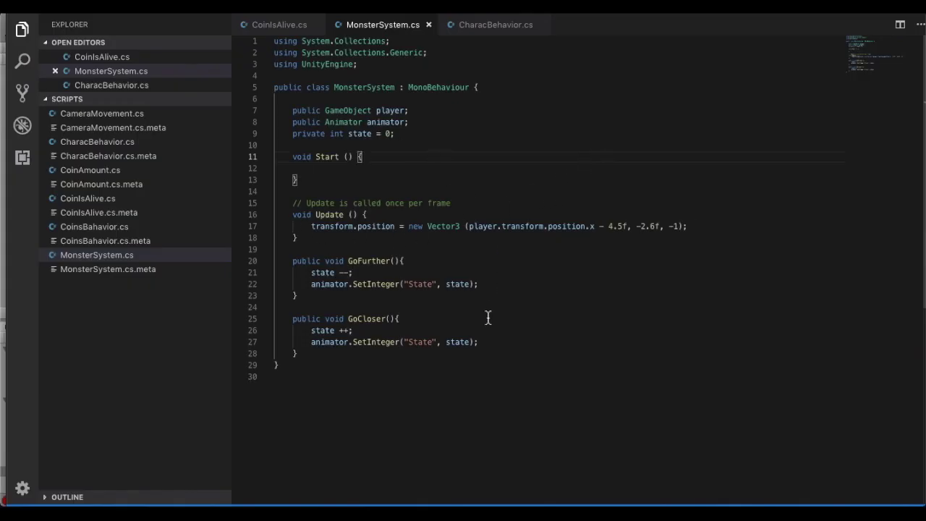
# Declare an empty void KillPlayer() method below GoCloser
pyautogui.click(322, 355)
pyautogui.press('Return')
pyautogui.press('Return')
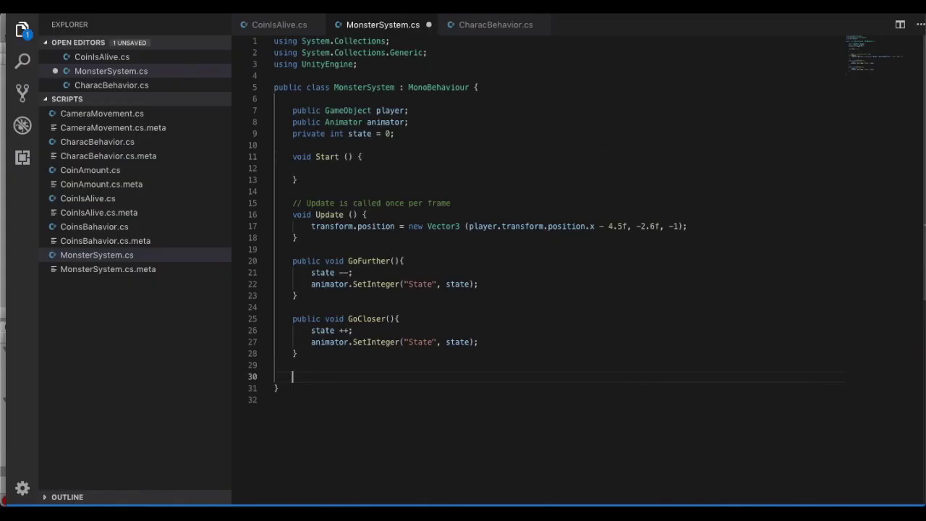
pyautogui.write('p')
pyautogui.press('BackSpace')
pyautogui.write('v')
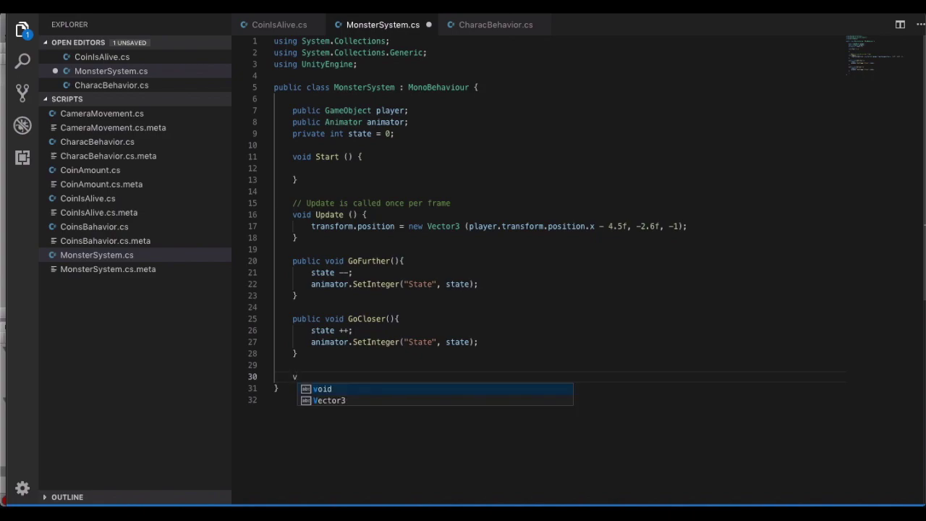
pyautogui.write('oid ')
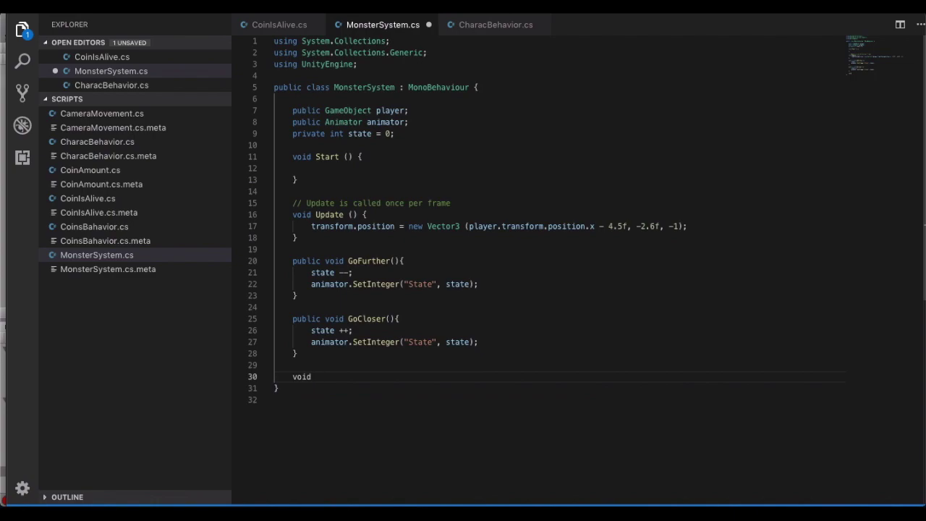
pyautogui.write('K')
pyautogui.write('(a')
pyautogui.write('{')
pyautogui.press('Return')
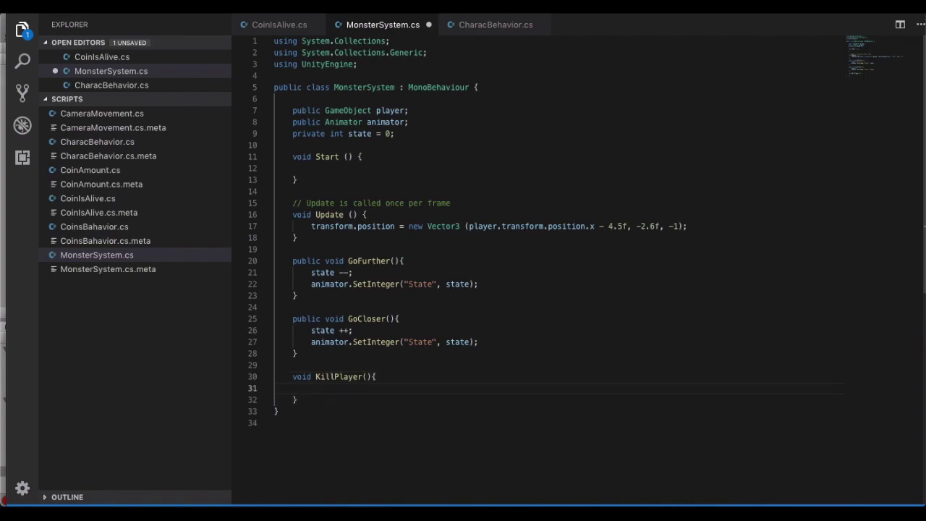
# Make KillPlayer call Debug.Log("Game Over") and add a new line in Update
pyautogui.write('Debug.L')
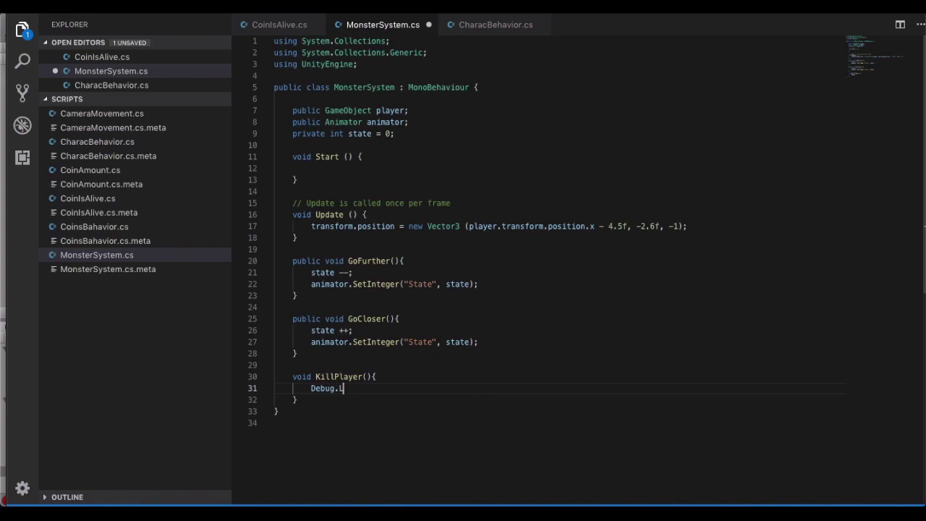
pyautogui.write(')"')
pyautogui.write(')')
pyautogui.click(361, 388)
pyautogui.write('ver')
pyautogui.press('Right')
pyautogui.press('Right')
pyautogui.press('Right')
pyautogui.press('Right')
pyautogui.press('Right')
pyautogui.write(';')
pyautogui.click(701, 226)
pyautogui.press('Return')
# Add an if() block in Update that calls KillPlayer()
pyautogui.write('if(')
pyautogui.click(275, 248)
pyautogui.write('{')
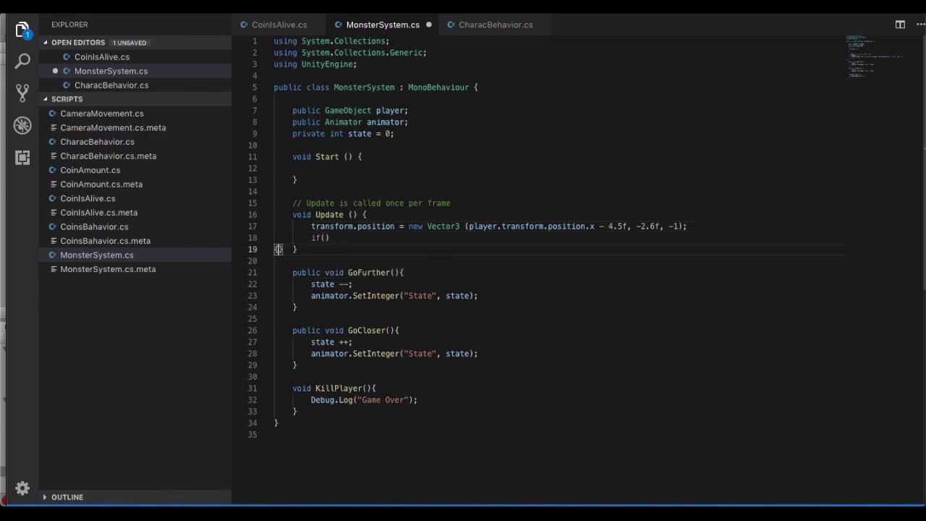
pyautogui.press('Return')
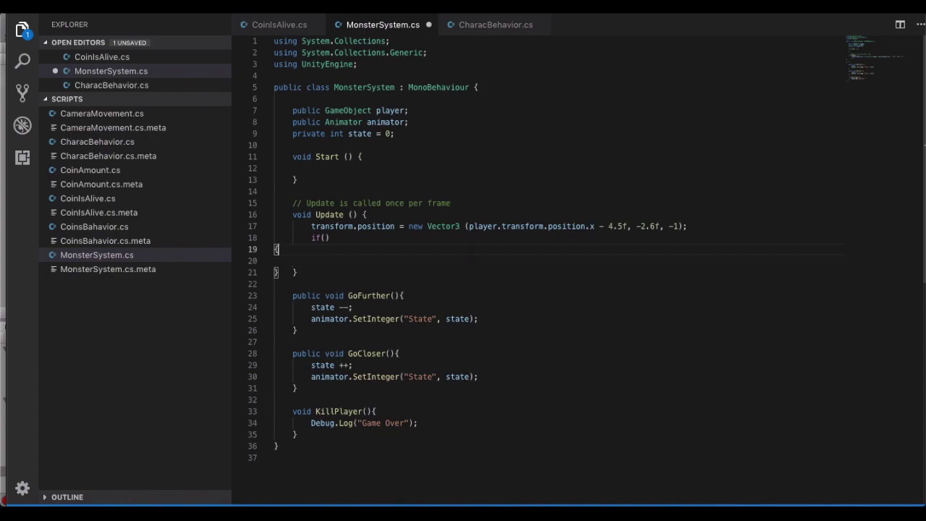
pyautogui.press('Down')
pyautogui.press('BackSpace')
pyautogui.press('BackSpace')
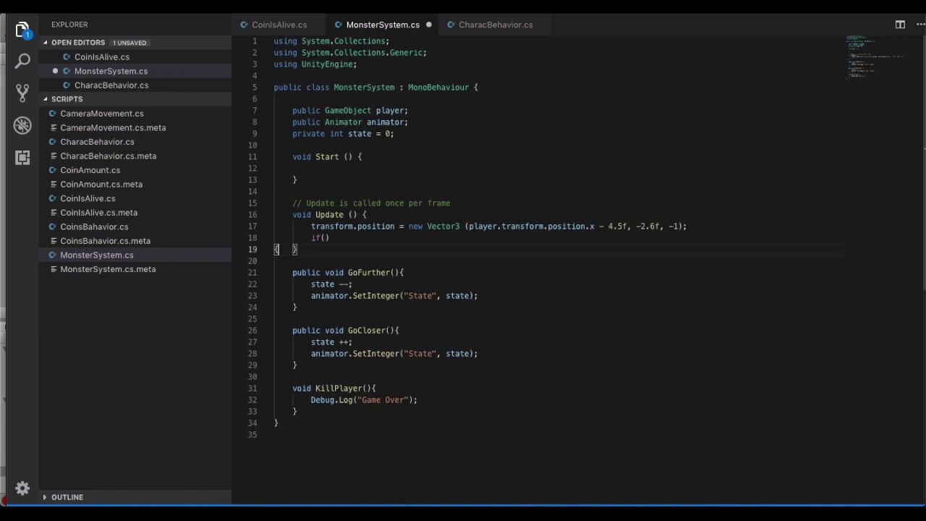
pyautogui.press('BackSpace')
pyautogui.click(348, 241)
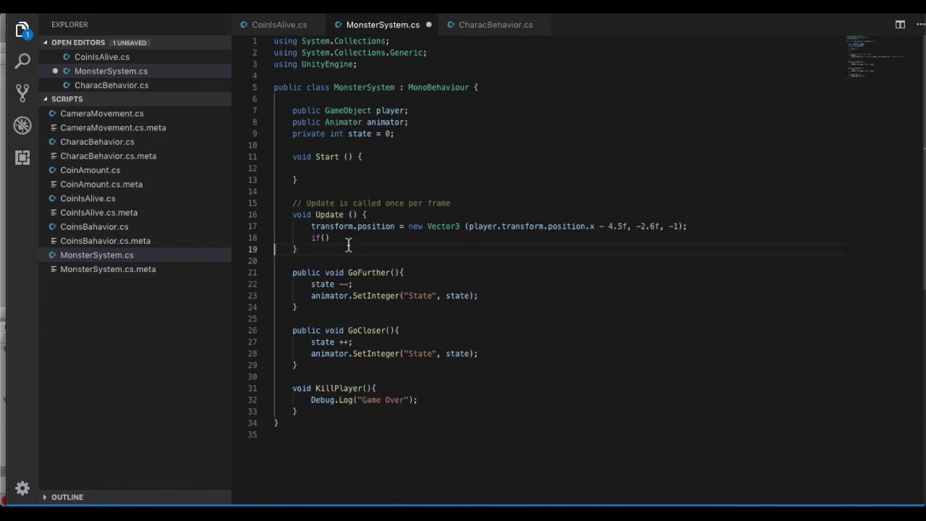
pyautogui.write('{')
pyautogui.press('Return')
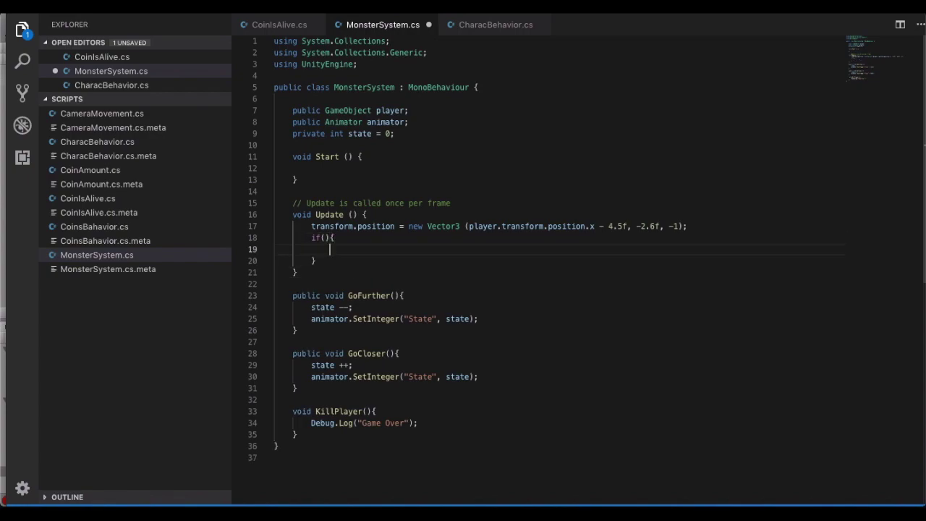
pyautogui.write('Ki')
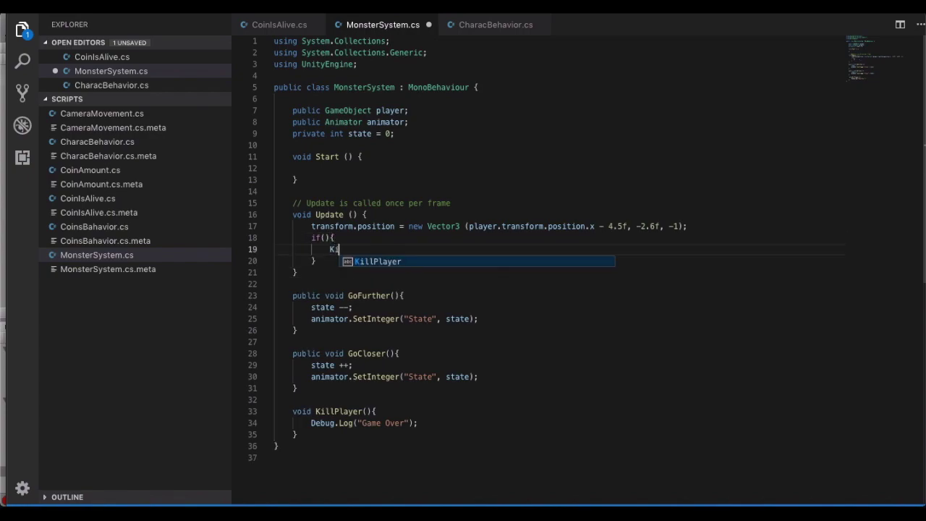
pyautogui.press('Return')
pyautogui.write(');')
# Declare public bool isKilling = false; and use isKilling as the if condition
pyautogui.click(428, 123)
pyautogui.press('Return')
pyautogui.write('pu')
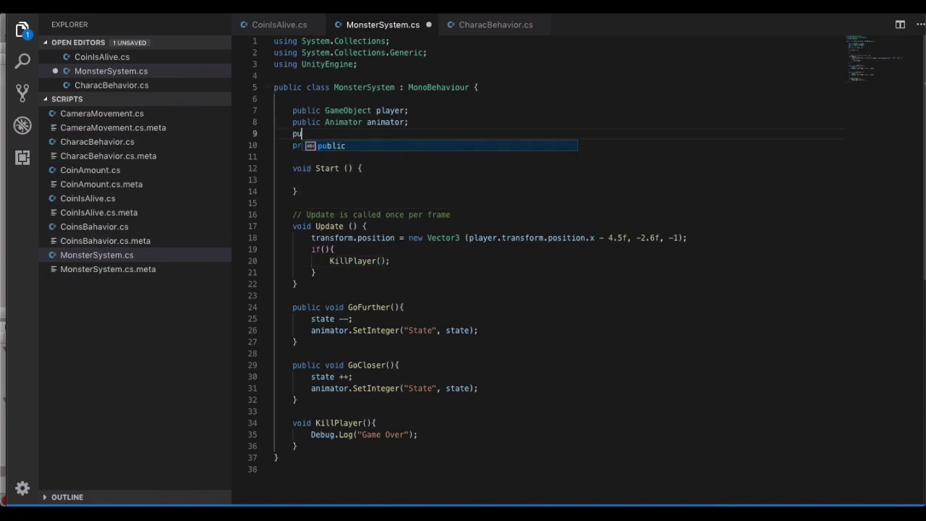
pyautogui.write('blic bool ')
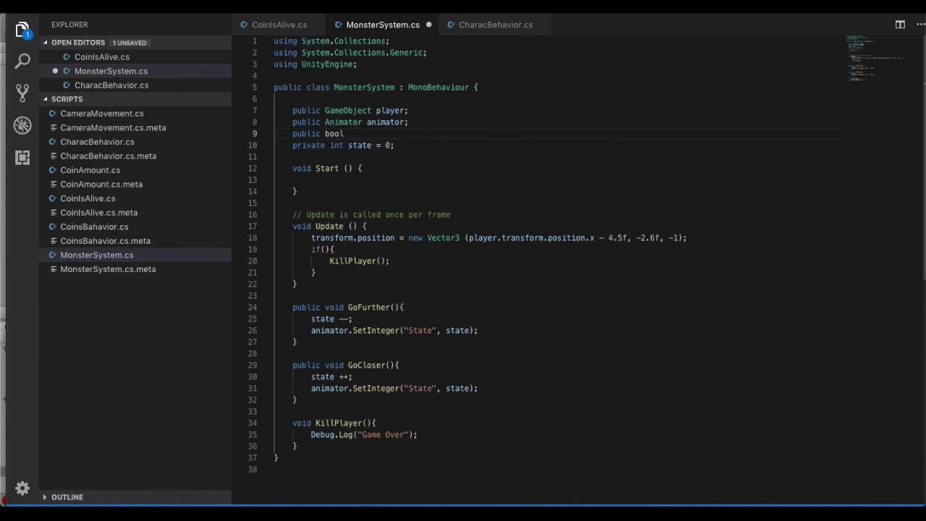
pyautogui.write('isKilling ')
pyautogui.write('= false;')
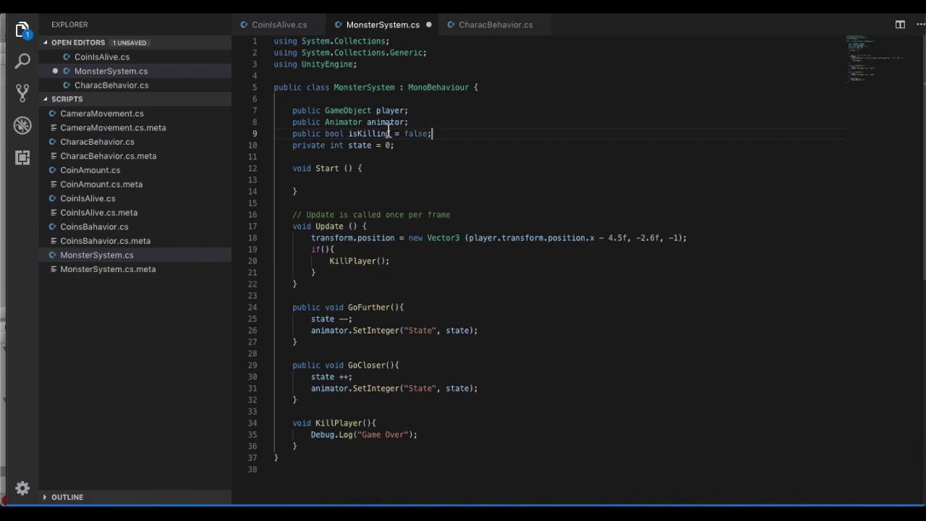
pyautogui.doubleClick(380, 134)
pyautogui.hotkey('ctrl', 'c')
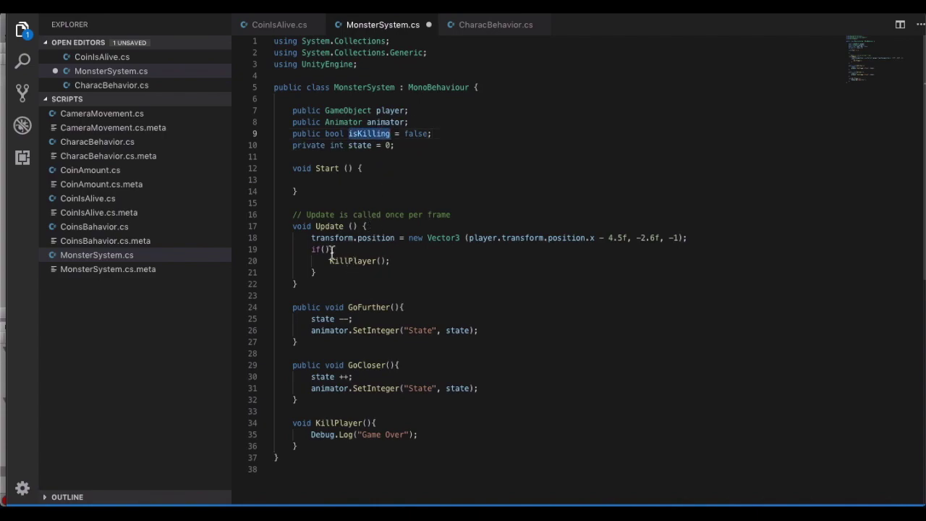
pyautogui.click(332, 249)
pyautogui.hotkey('ctrl', 'v')
# Save MonsterSystem.cs and return to Unity
pyautogui.click(638, 410)
pyautogui.hotkey('ctrl', 's')
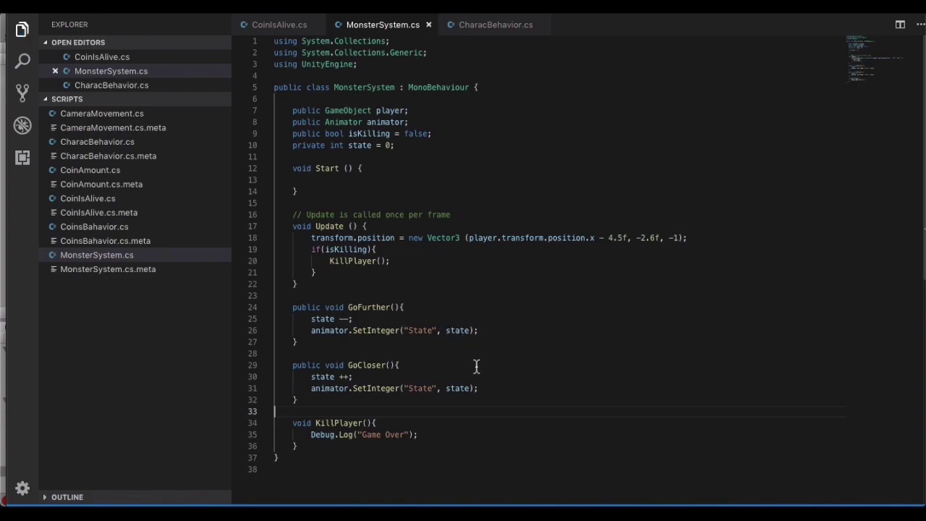
pyautogui.click(531, 507)
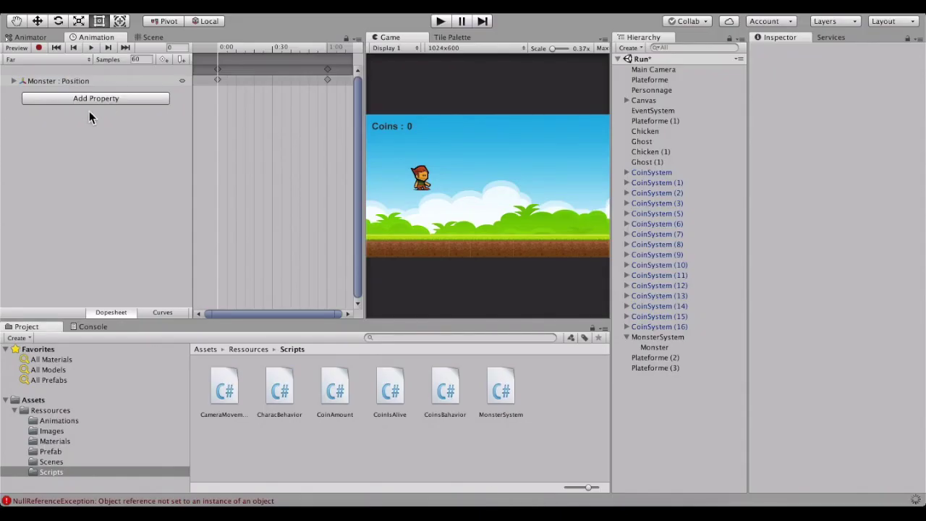
# Add the Monster System Is Killing property to KillPlayer and key it on at the clip's end
pyautogui.click(36, 58)
pyautogui.click(33, 90)
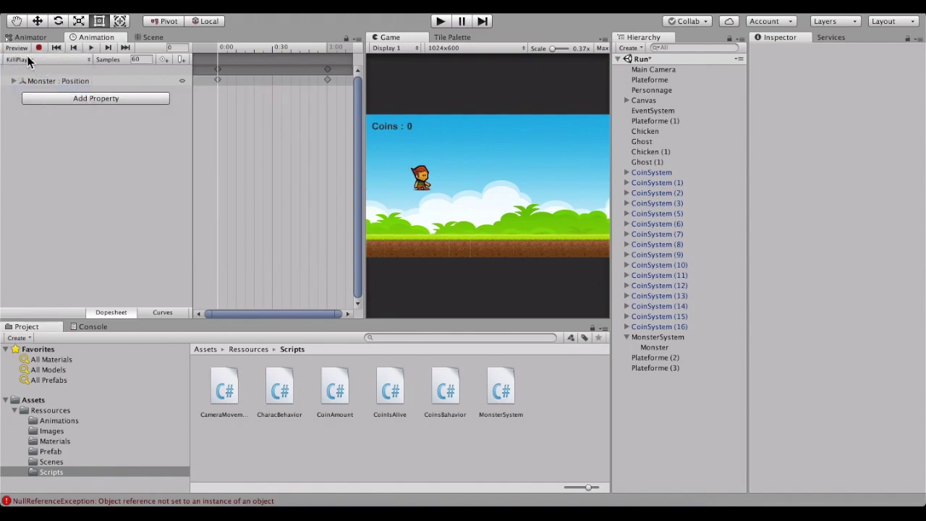
pyautogui.click(116, 96)
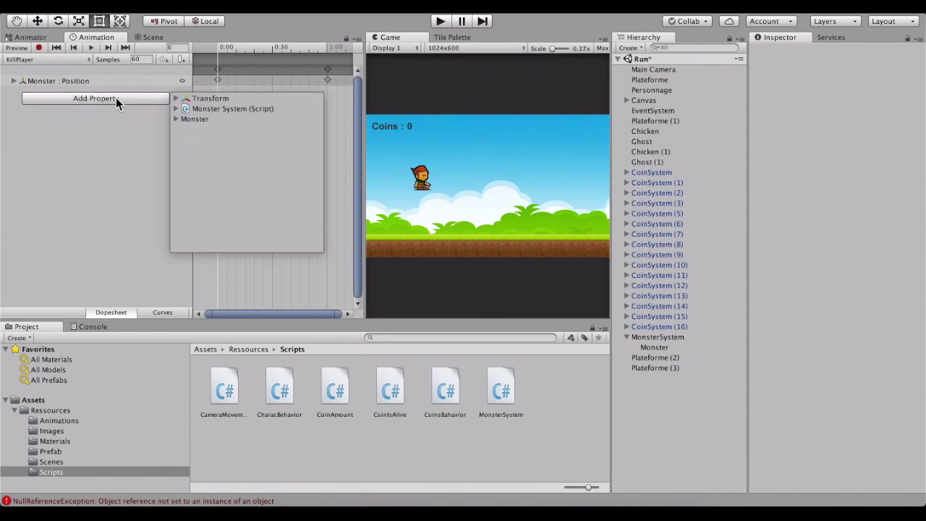
pyautogui.click(176, 108)
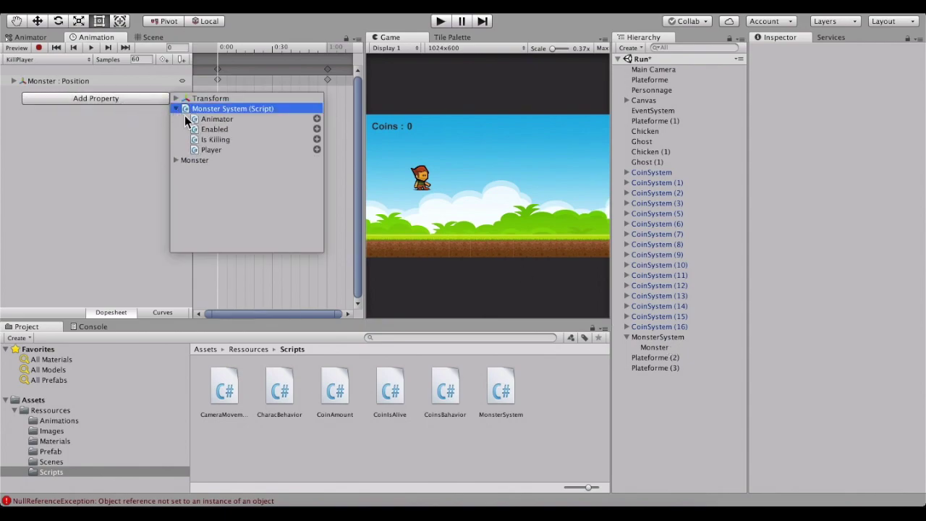
pyautogui.click(255, 140)
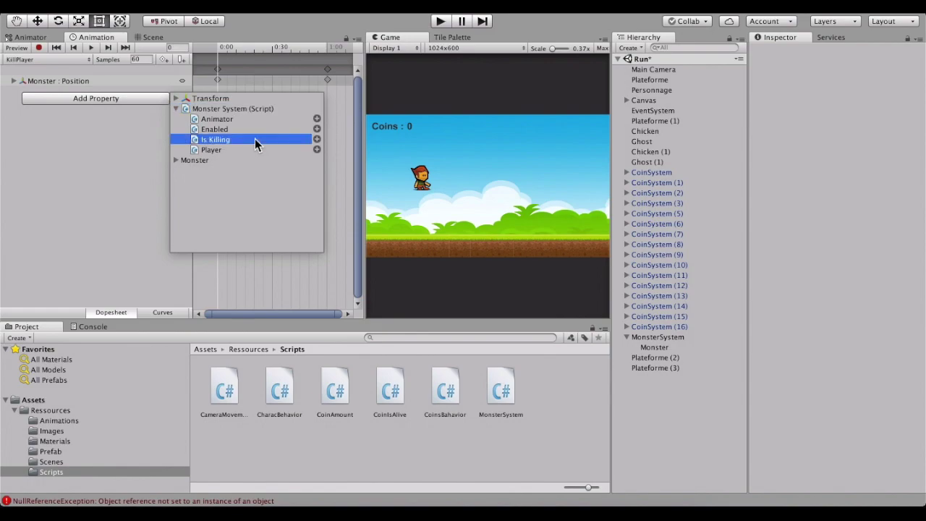
pyautogui.click(316, 140)
pyautogui.moveTo(220, 50); pyautogui.dragTo(328, 52)
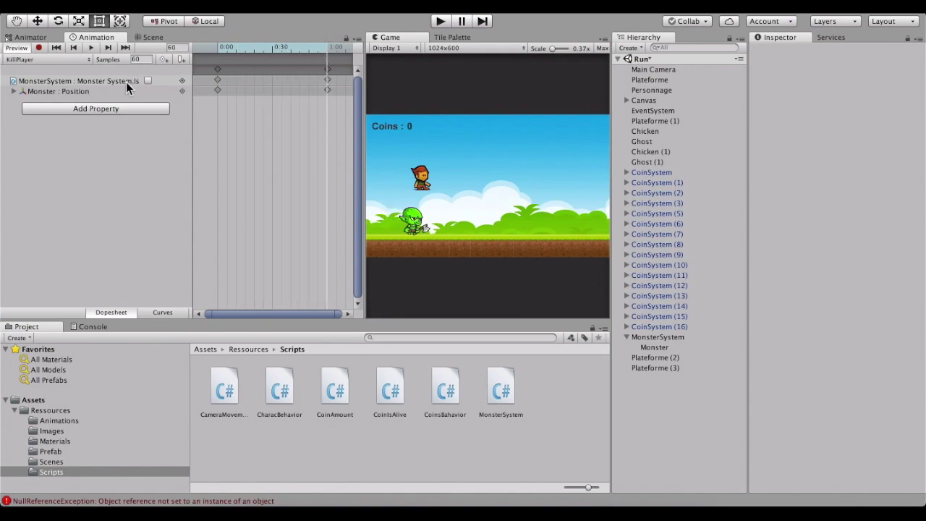
pyautogui.click(146, 80)
pyautogui.moveTo(228, 51); pyautogui.dragTo(327, 49)
# Start the game with the Console panel showing
pyautogui.click(441, 21)
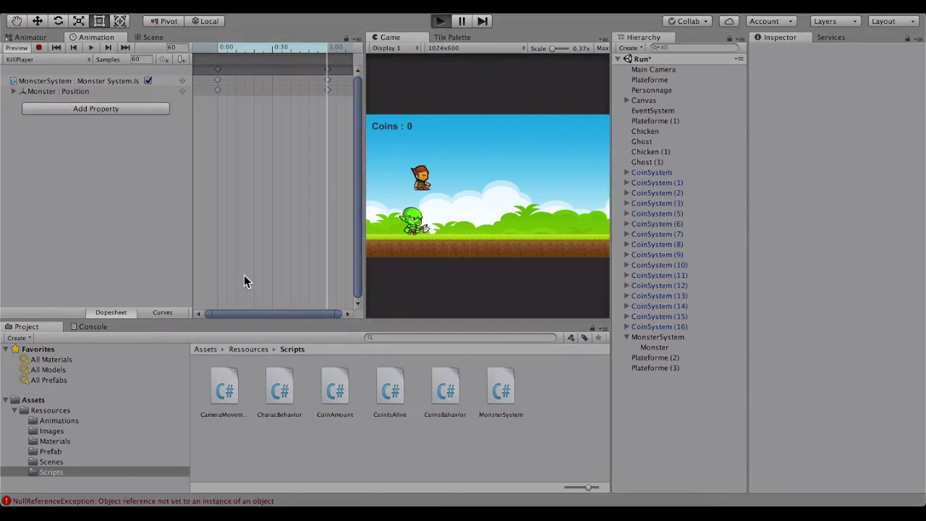
pyautogui.click(87, 329)
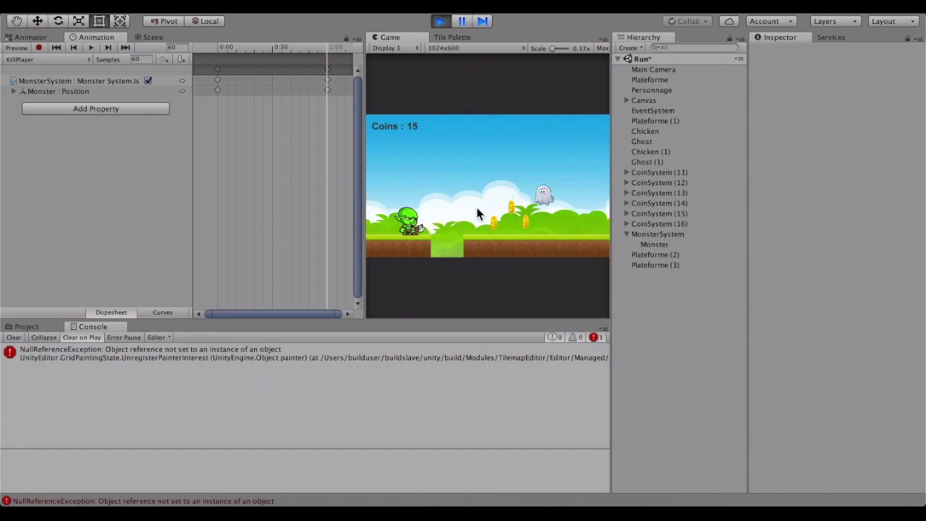
pyautogui.click(461, 218)
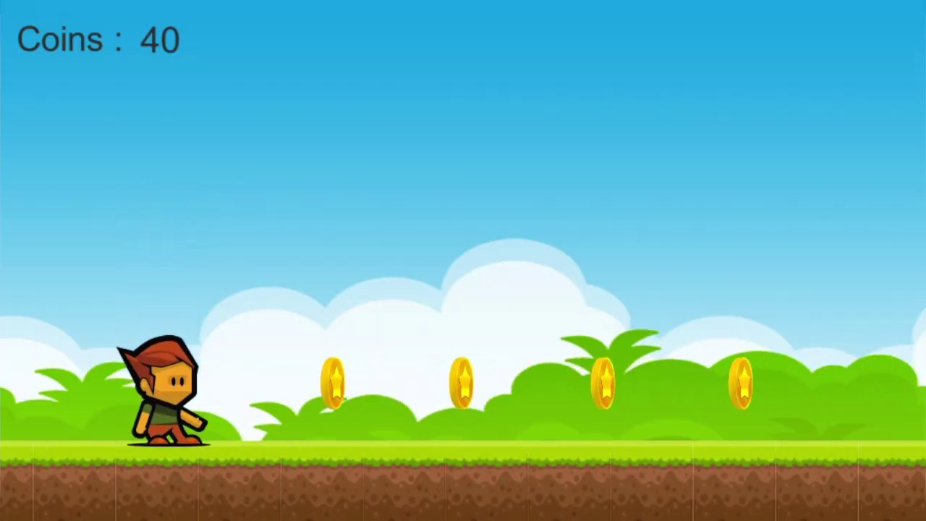
# Jump the hero over chickens, gaps and pits while collecting coins
pyautogui.press('space')
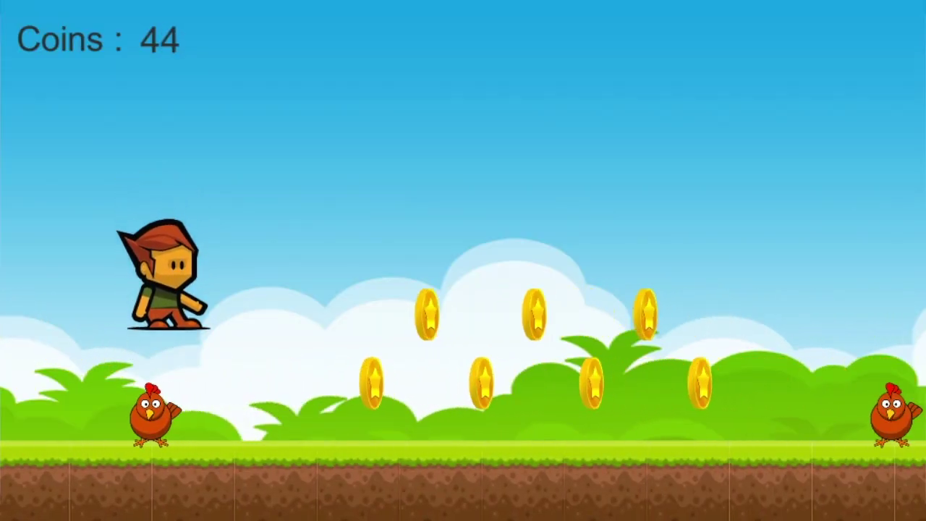
pyautogui.press('space')
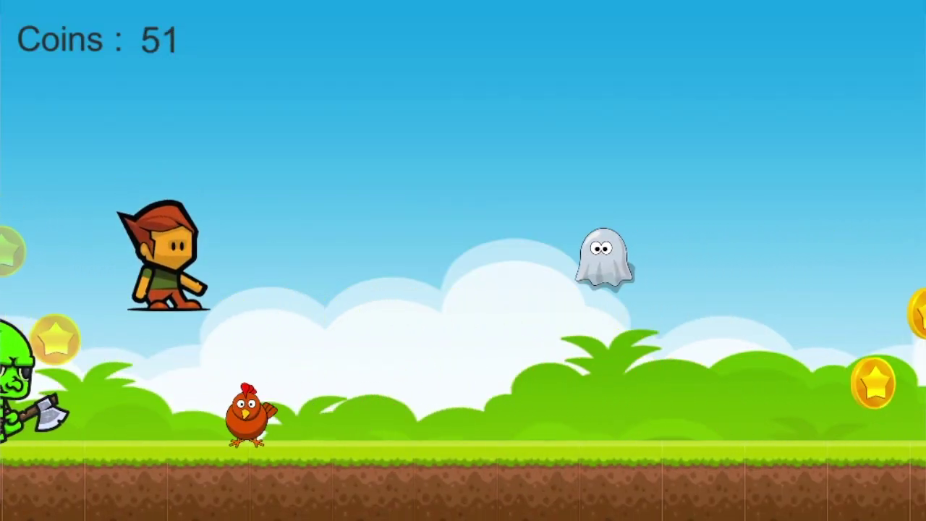
pyautogui.press('space')
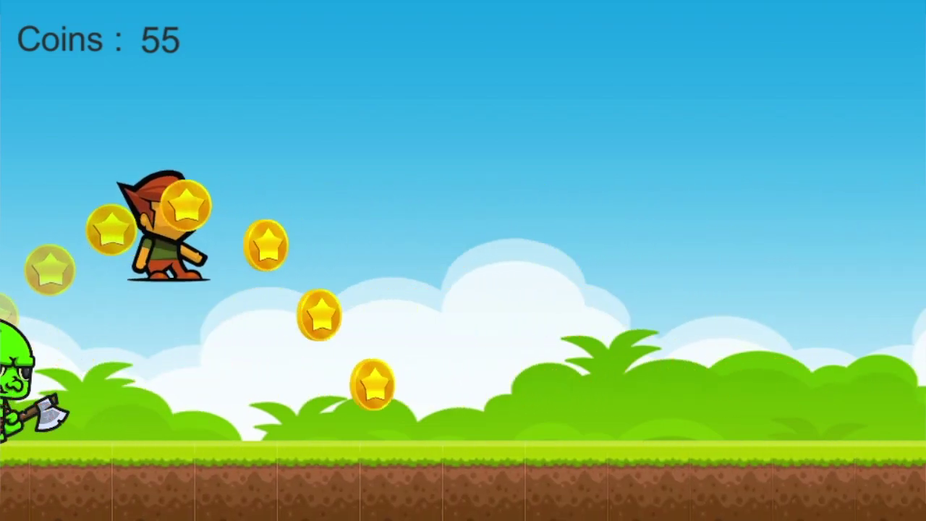
pyautogui.press('space')
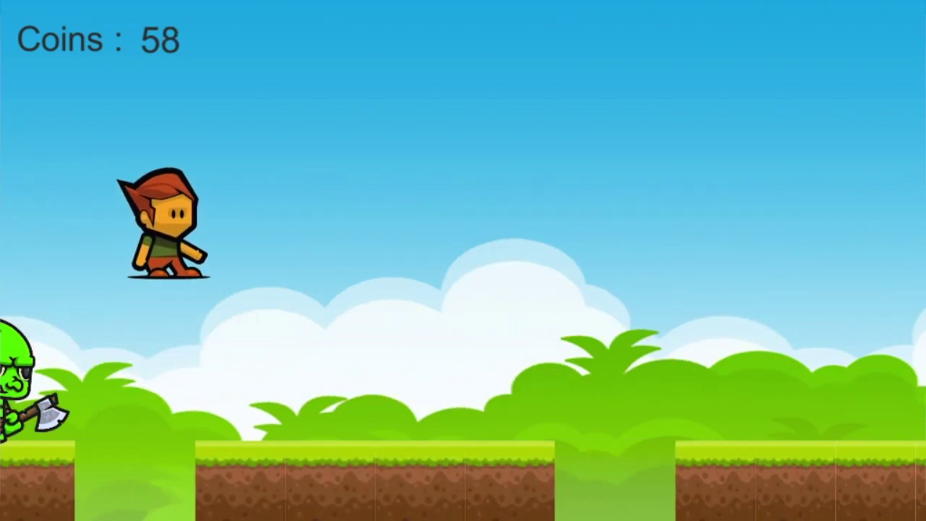
pyautogui.press('space')
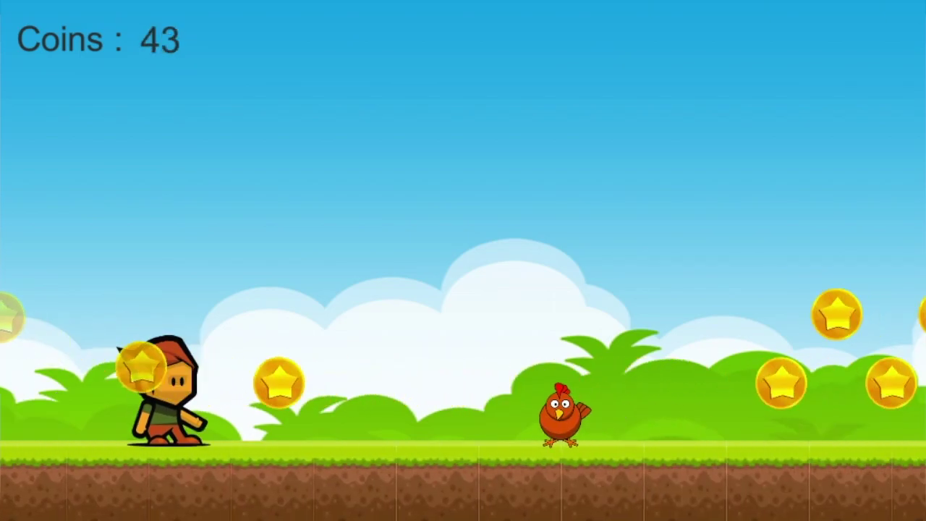
pyautogui.press('space')
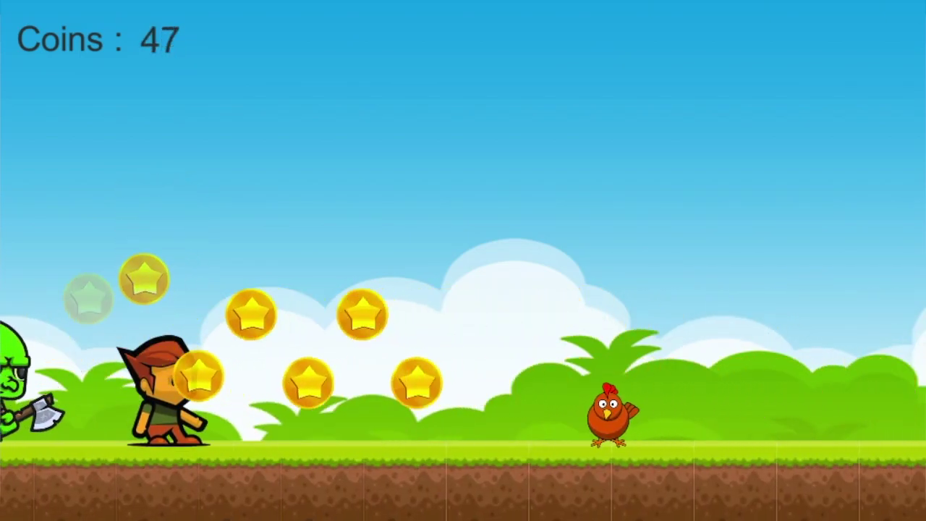
pyautogui.press('space')
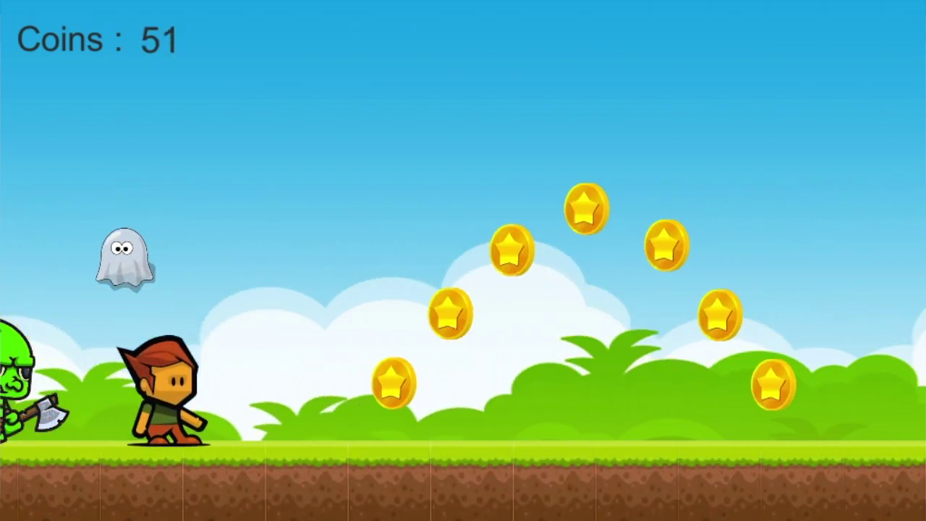
pyautogui.press('space')
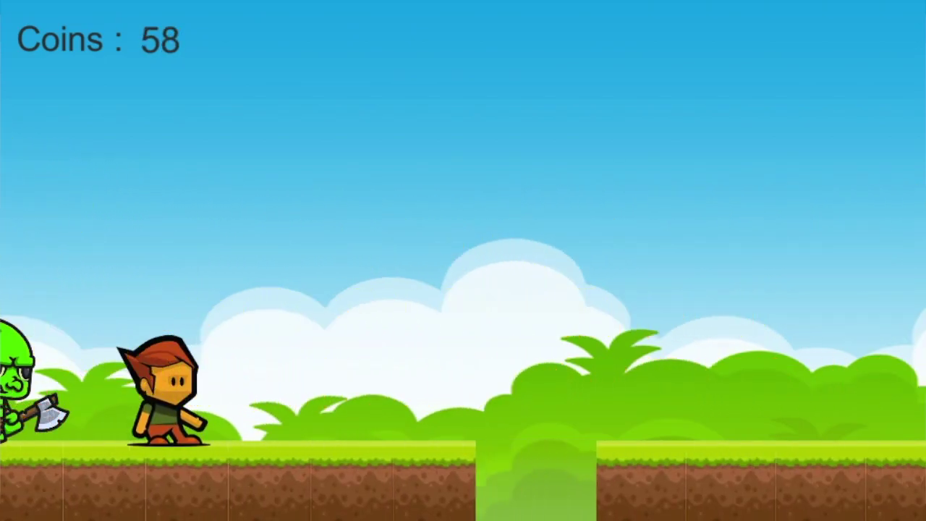
pyautogui.press('space')
pyautogui.press('space')
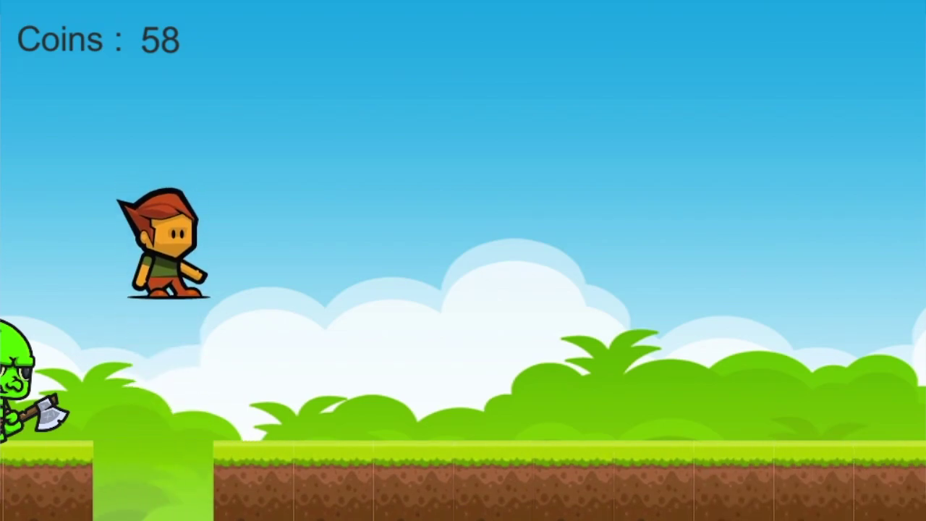
pyautogui.press('space')
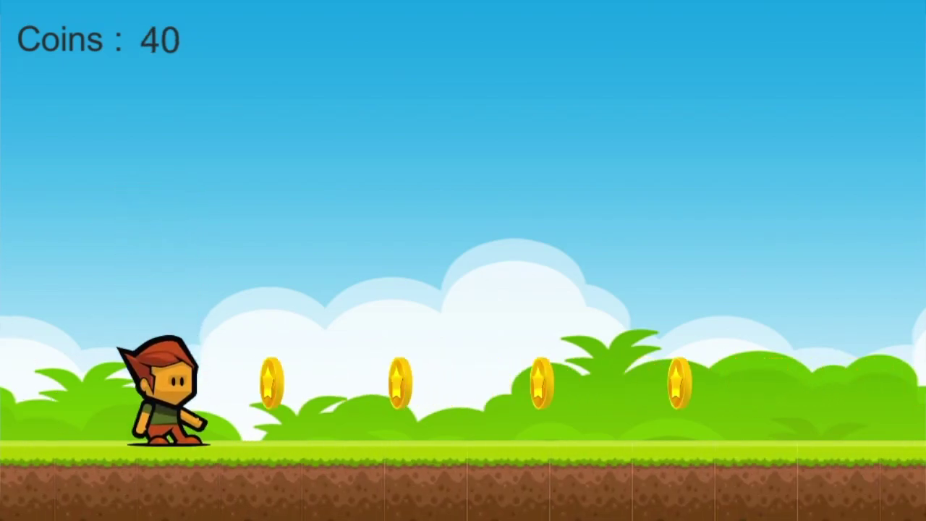
pyautogui.press('space')
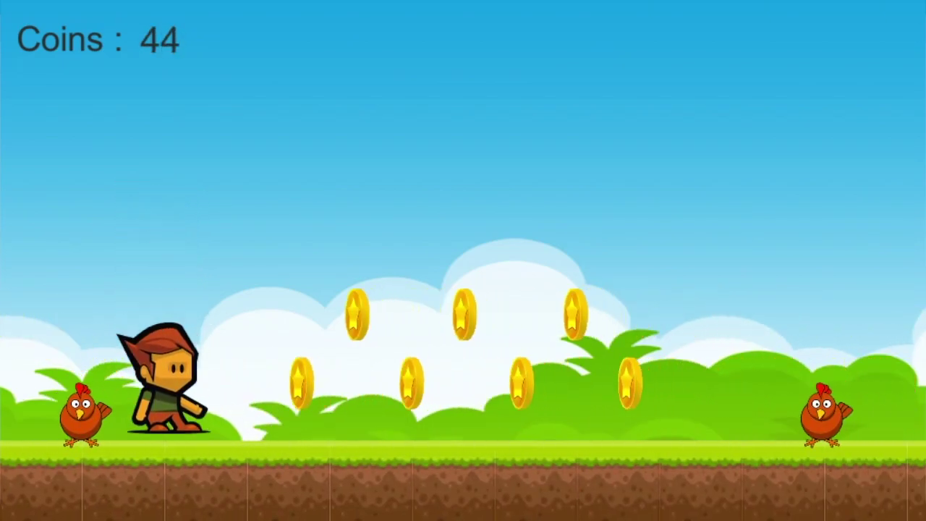
pyautogui.press('space')
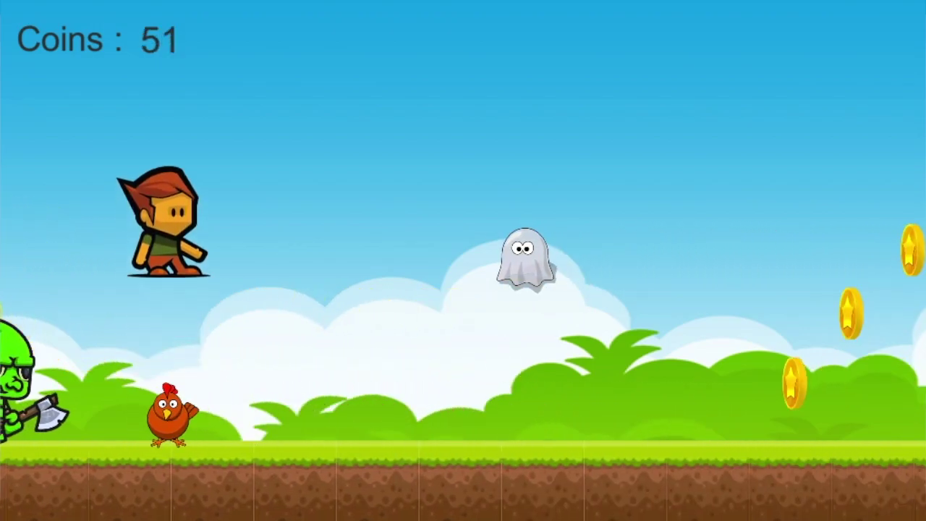
pyautogui.press('space')
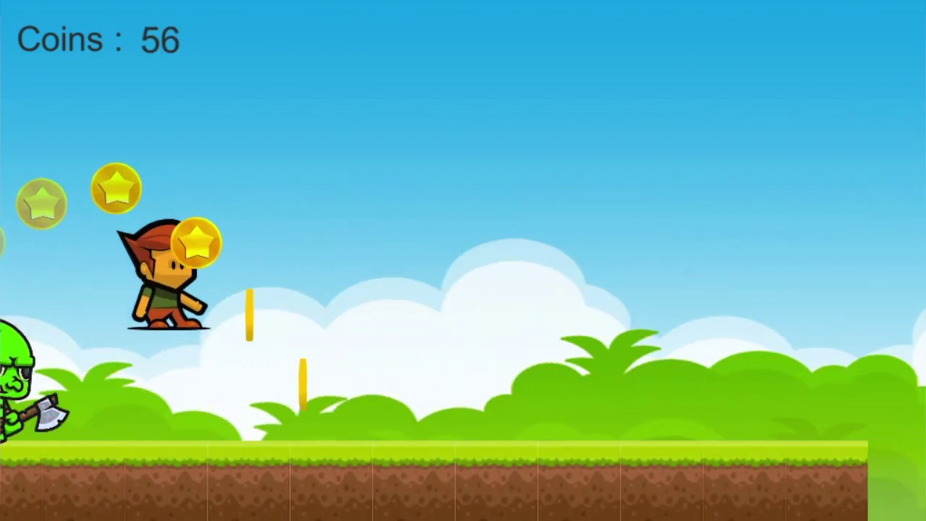